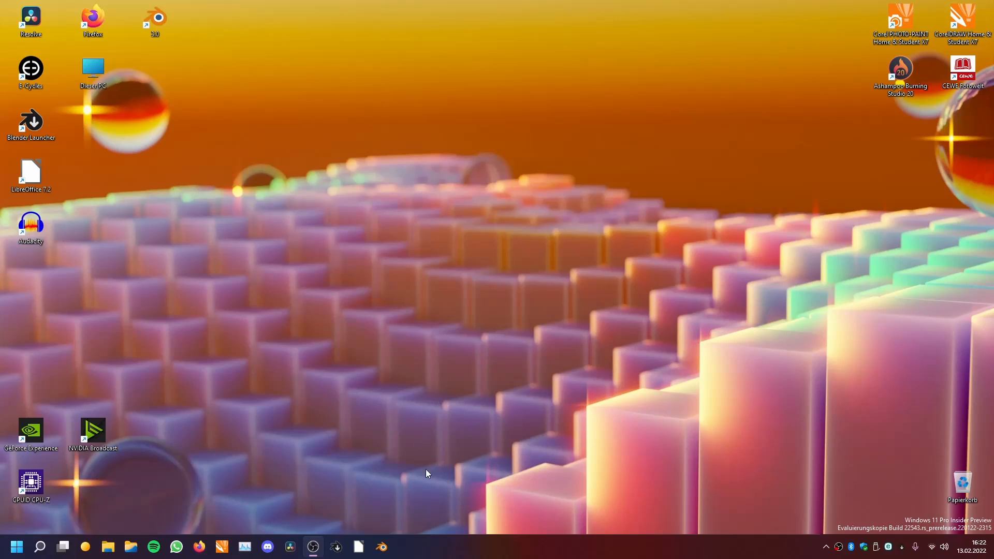
Switch to Blender, delete every object in the default scene, and add a new cube mesh.
{"action": "left_click", "coordinate": [381, 546]}
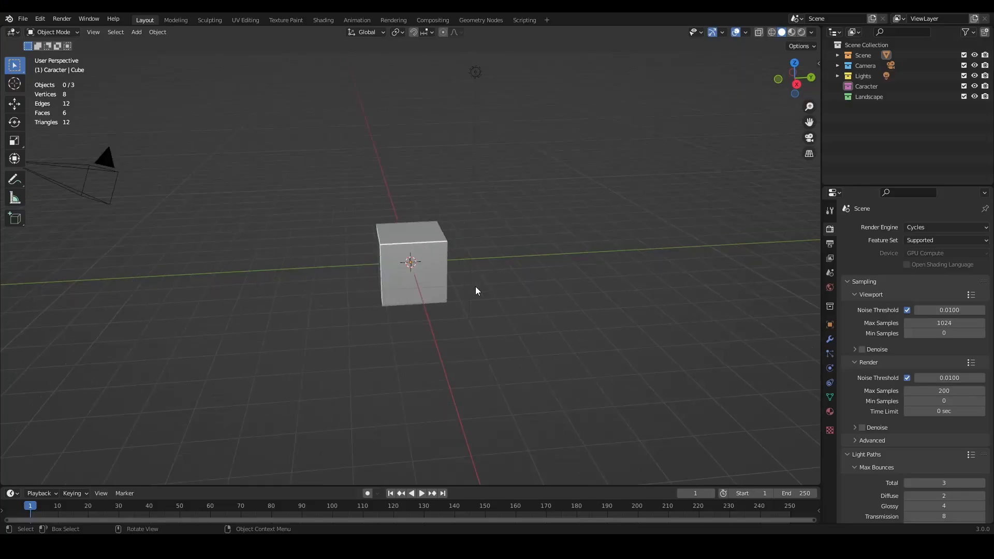
{"action": "key", "text": "a"}
{"action": "key", "text": "Delete"}
{"action": "key", "text": "shift+a"}
{"action": "mouse_move", "coordinate": [442, 222]}
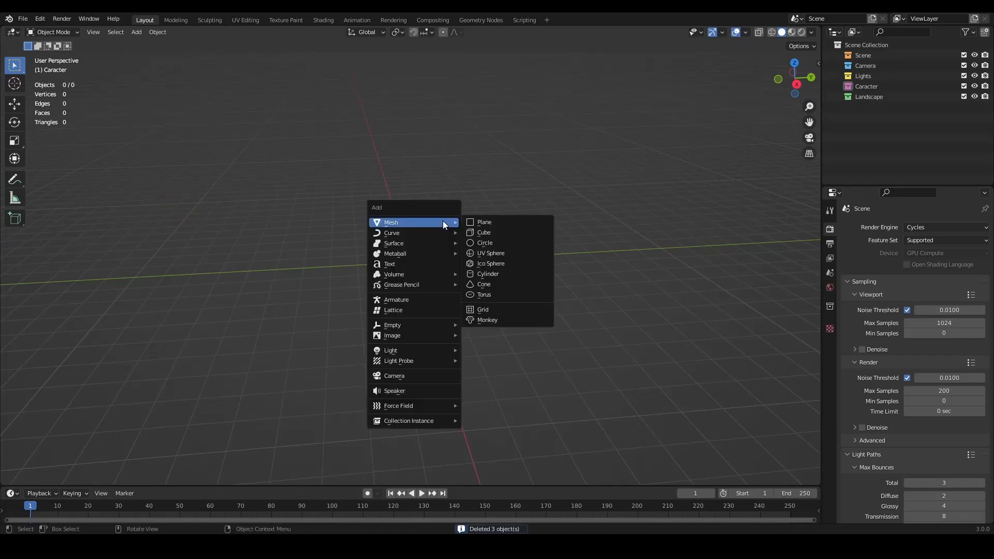
{"action": "left_click", "coordinate": [484, 233]}
{"action": "scroll", "coordinate": [483, 244], "scroll_direction": "up", "scroll_amount": 5}
{"action": "middle_click_drag", "start_coordinate": [461, 290], "coordinate": [494, 288]}
Enlarge the timeline area to half the workspace height and change it to a Geometry Node Editor with its sidebar collapsed.
{"action": "left_click_drag", "start_coordinate": [331, 485], "coordinate": [331, 268]}
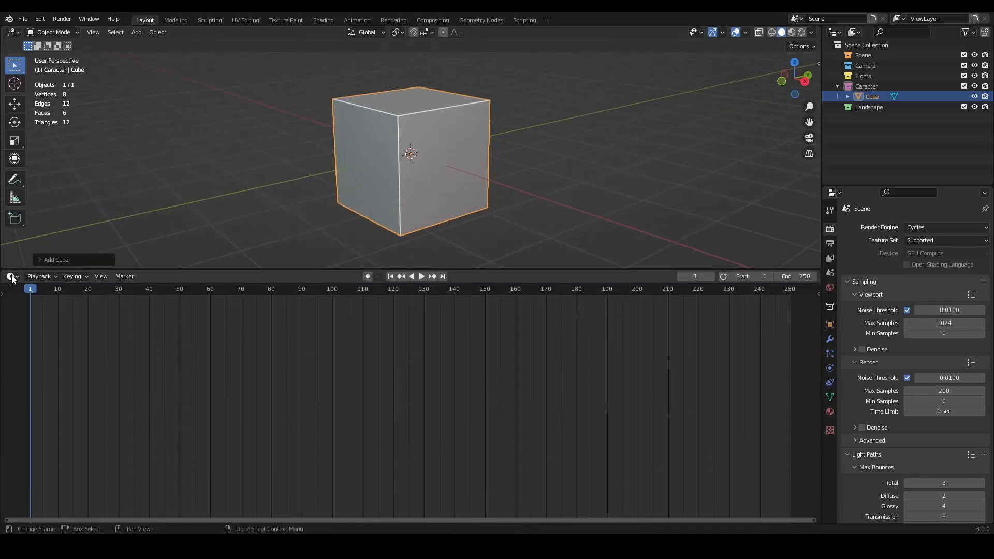
{"action": "left_click", "coordinate": [12, 277]}
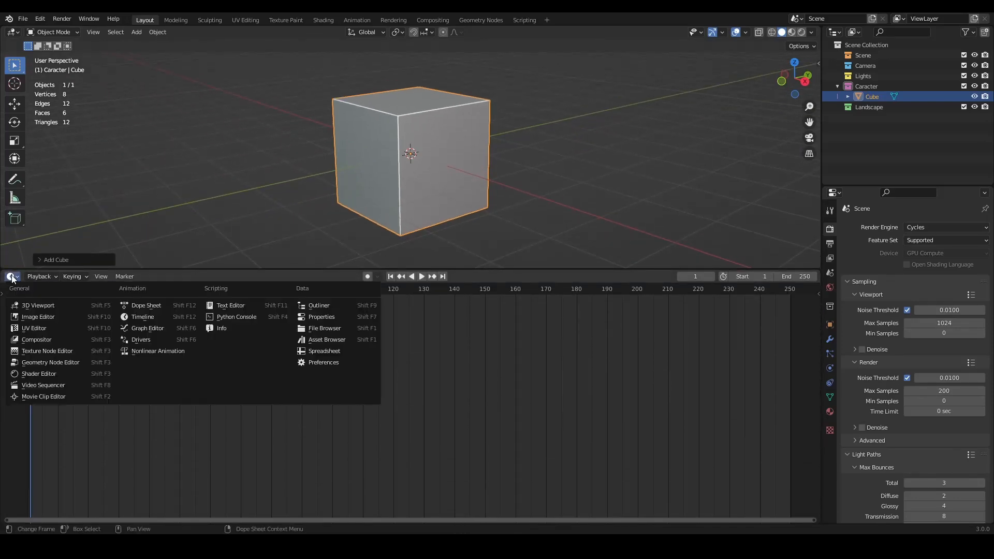
{"action": "left_click", "coordinate": [41, 362]}
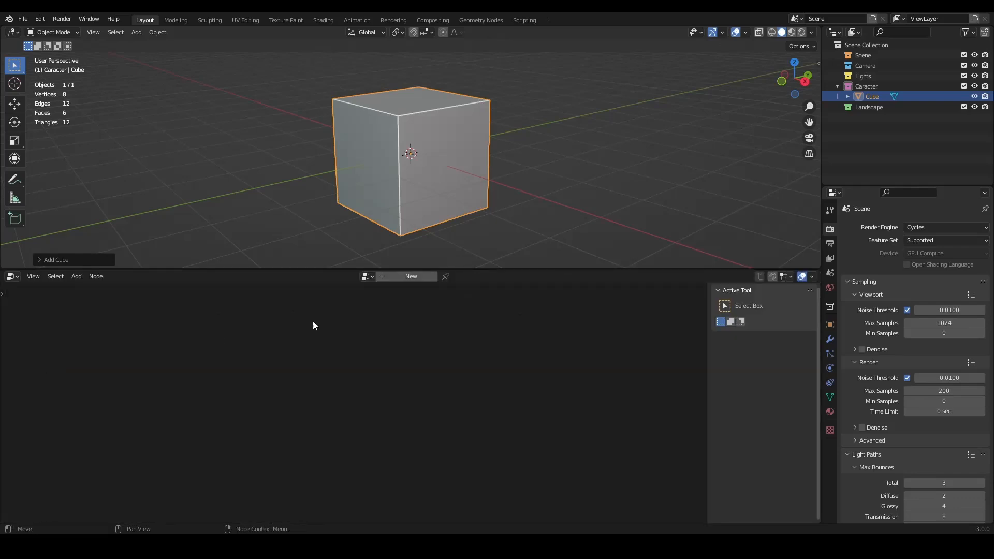
{"action": "left_click_drag", "start_coordinate": [707, 380], "coordinate": [433, 313]}
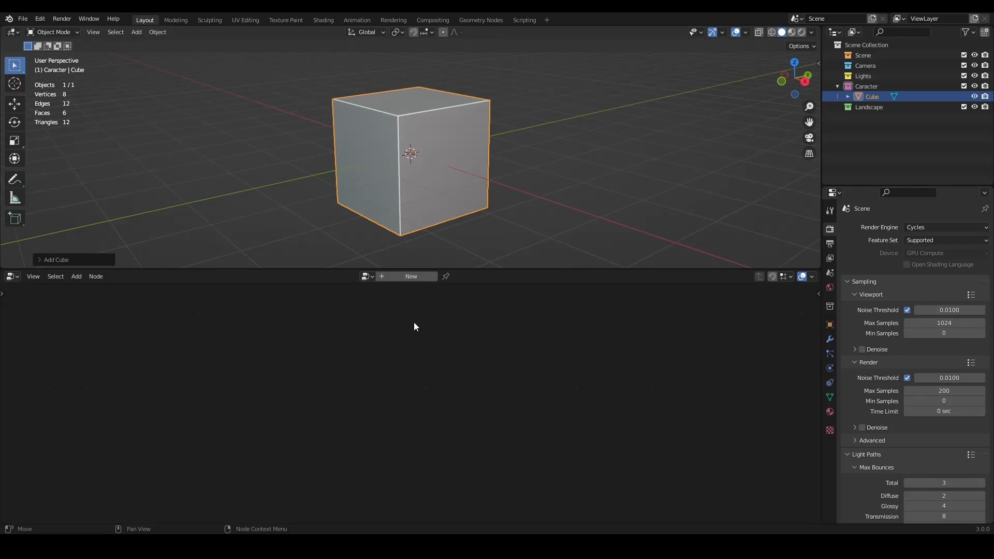
Create a new geometry node tree for the cube and move the Group Input and Group Output nodes far apart.
{"action": "left_click", "coordinate": [394, 275]}
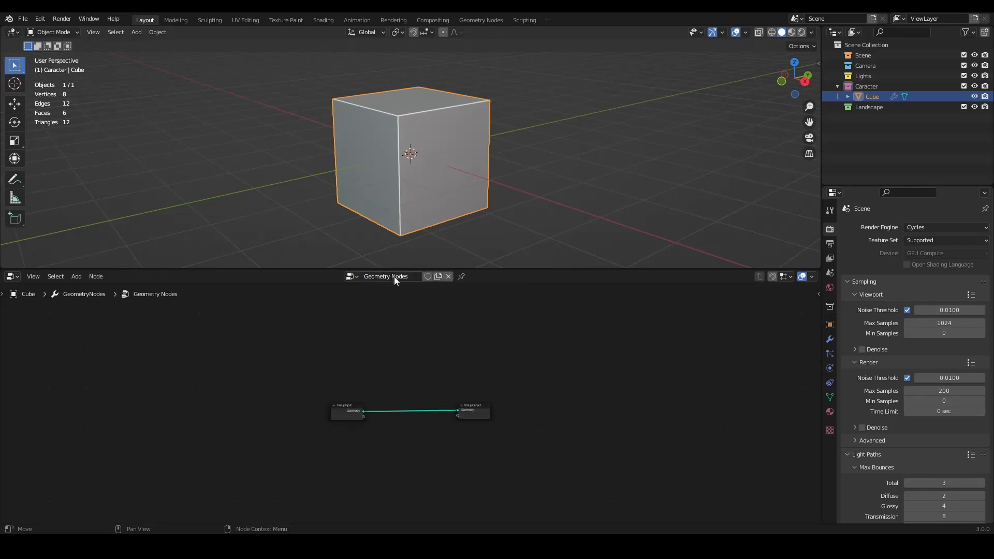
{"action": "left_click_drag", "start_coordinate": [343, 411], "coordinate": [189, 411]}
{"action": "left_click_drag", "start_coordinate": [474, 417], "coordinate": [660, 418]}
{"action": "key", "text": "Home"}
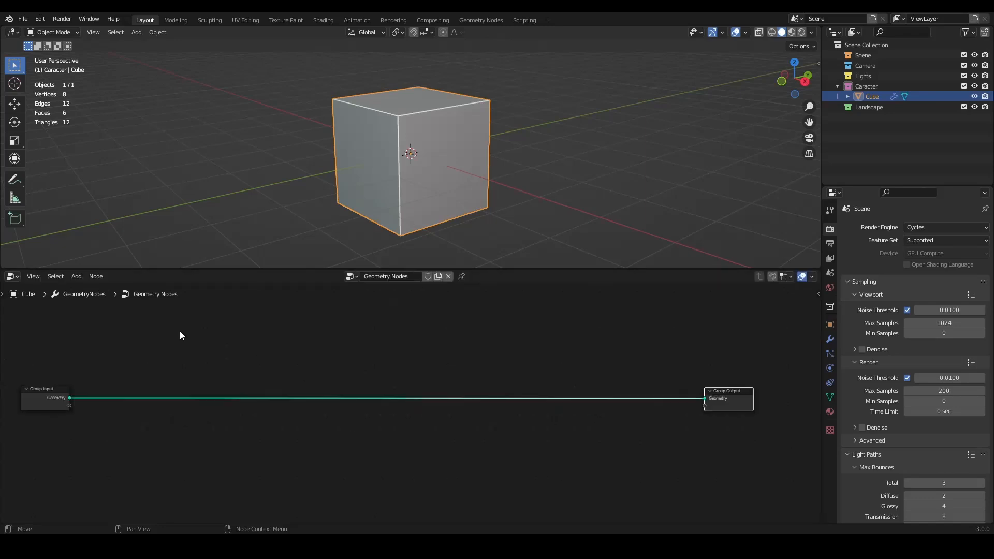
Examine the node categories available for adding, including Mesh Primitives, Geometry, Instances, Point and Input.
{"action": "left_click", "coordinate": [98, 278]}
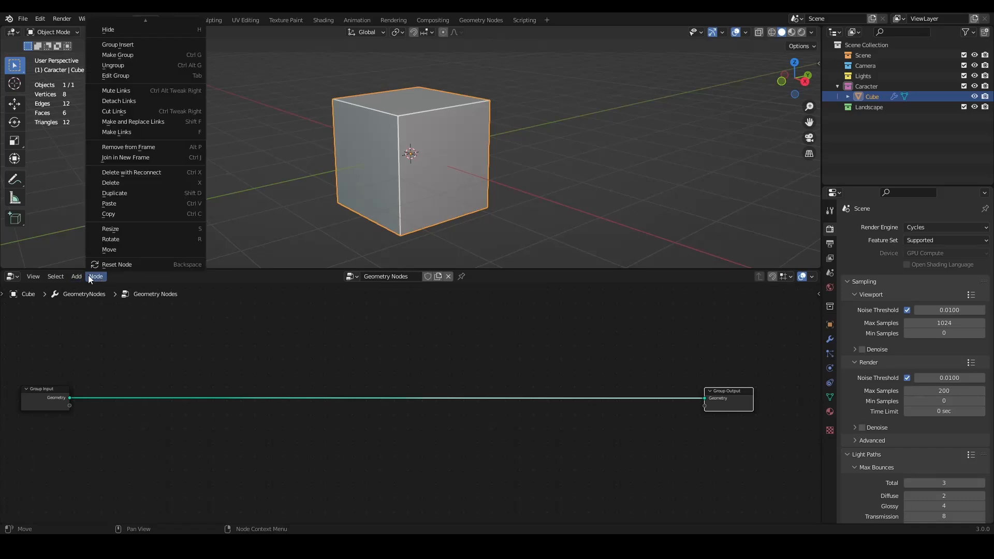
{"action": "mouse_move", "coordinate": [76, 276]}
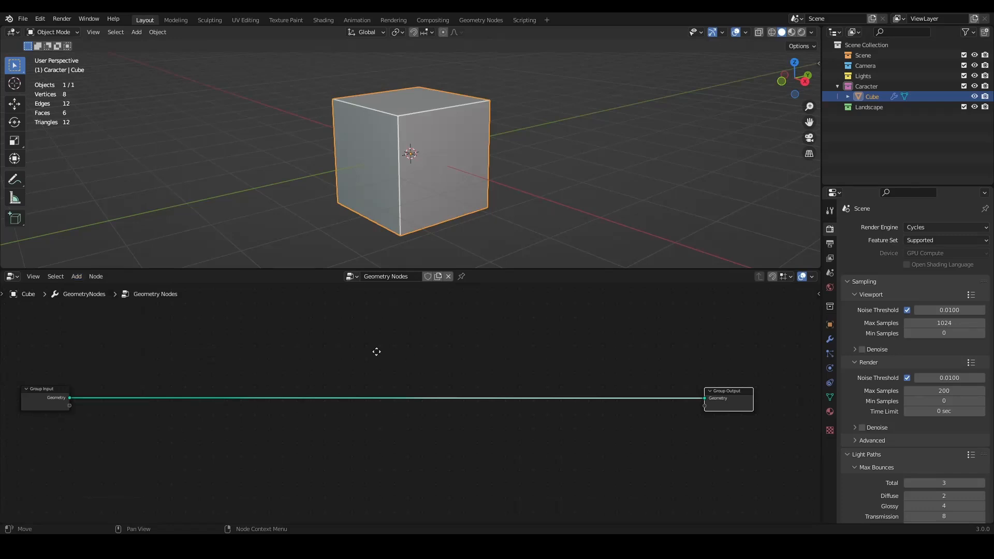
{"action": "key", "text": "shift+a"}
{"action": "mouse_move", "coordinate": [342, 364]}
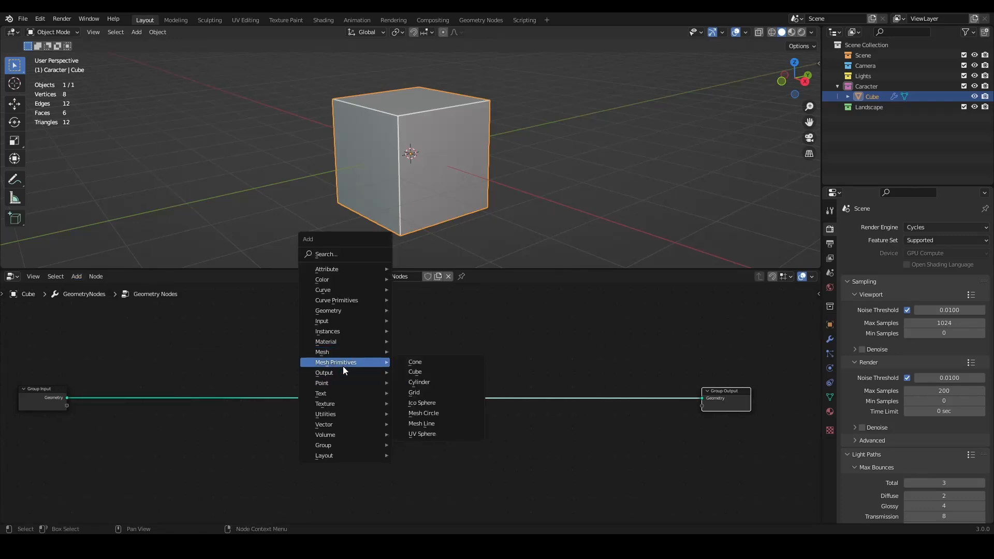
{"action": "mouse_move", "coordinate": [327, 310]}
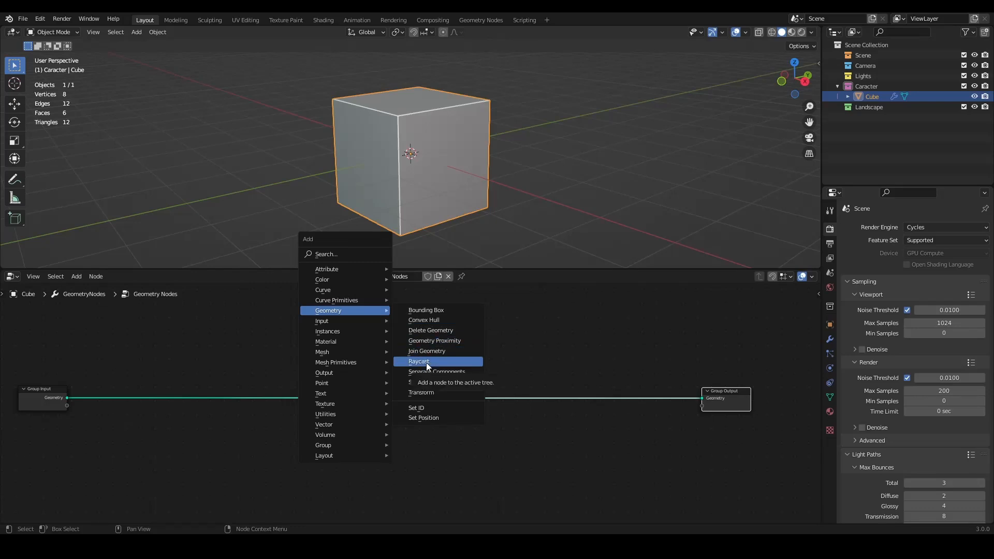
{"action": "mouse_move", "coordinate": [337, 331]}
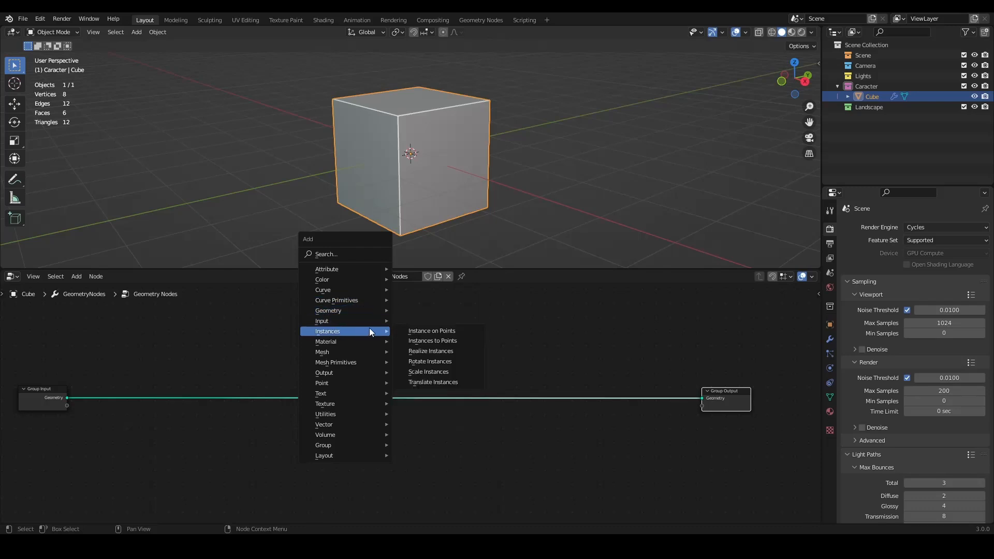
{"action": "mouse_move", "coordinate": [374, 382]}
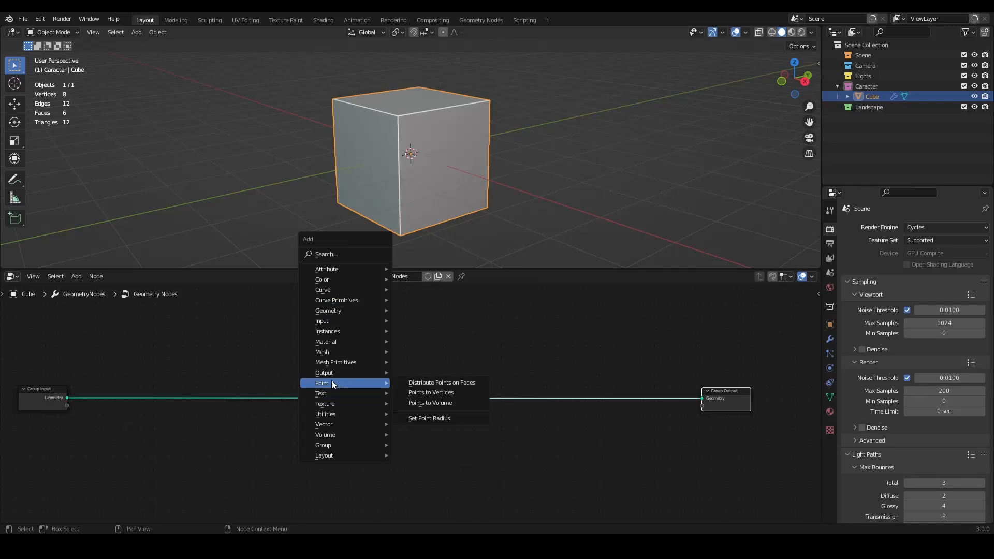
{"action": "mouse_move", "coordinate": [343, 437]}
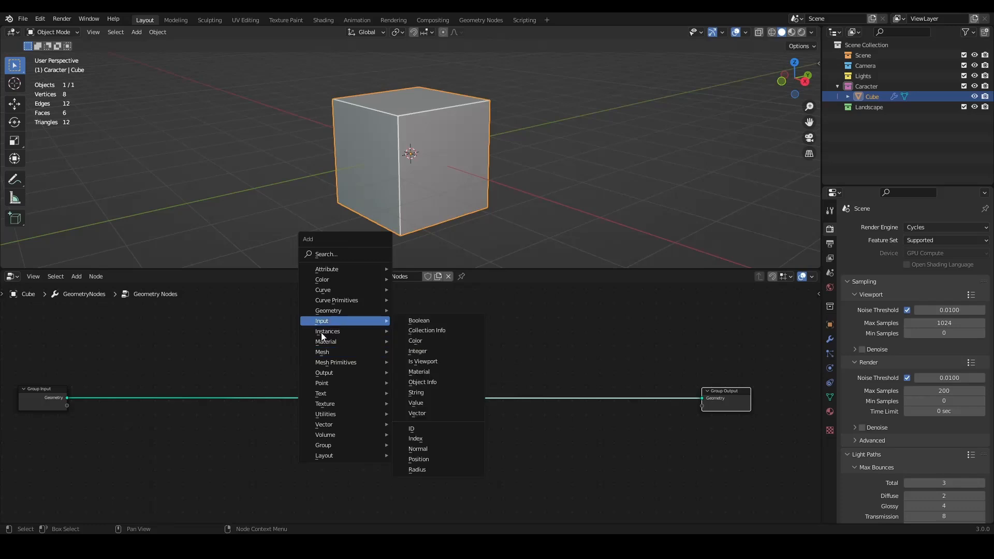
{"action": "key", "text": "Escape"}
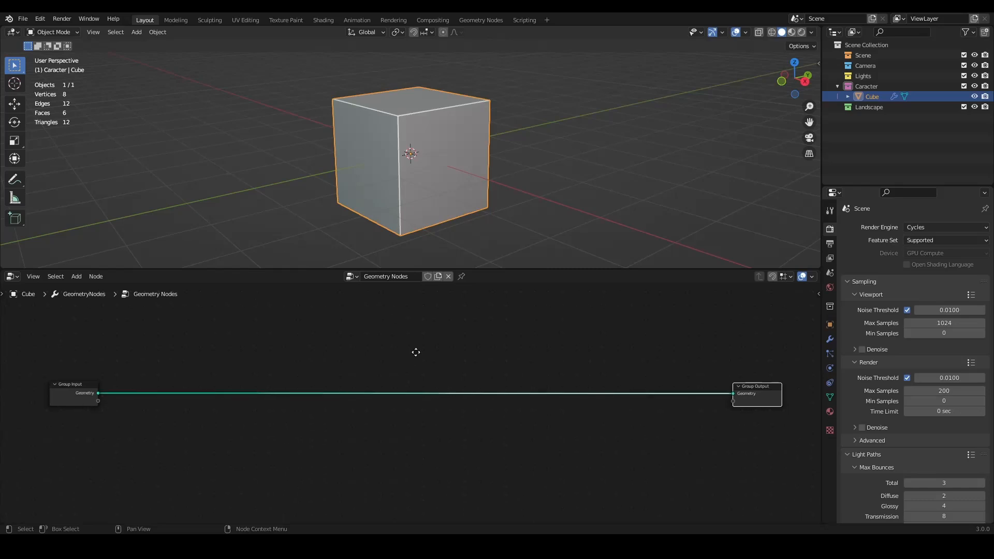
Add a Boolean input node above the link between Group Input and Group Output.
{"action": "key", "text": "shift+a"}
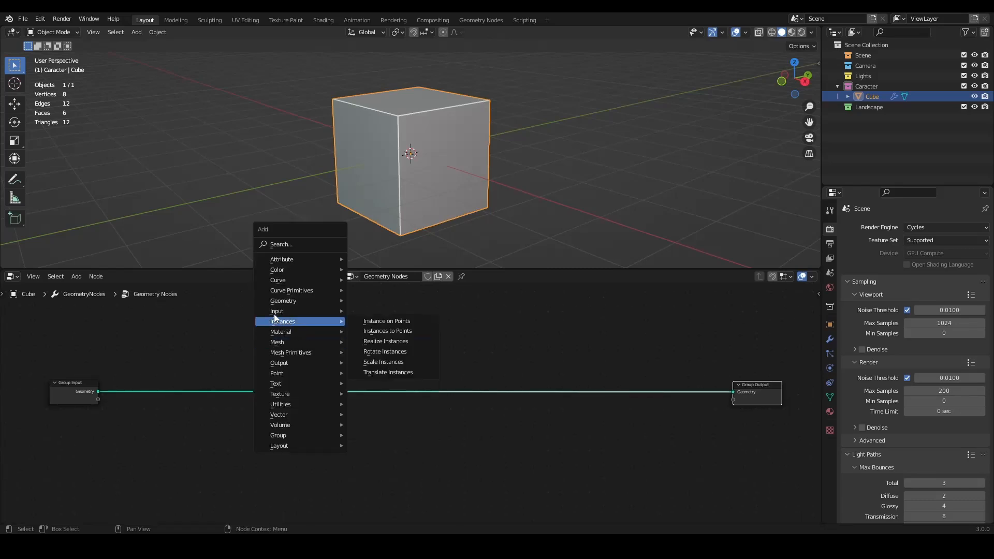
{"action": "mouse_move", "coordinate": [271, 311]}
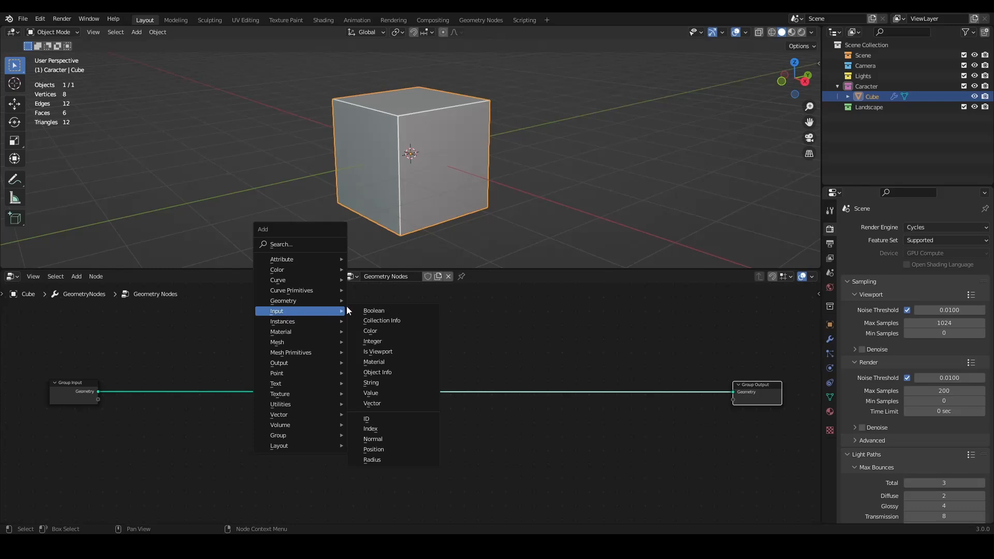
{"action": "left_click", "coordinate": [390, 310]}
{"action": "left_click", "coordinate": [231, 316]}
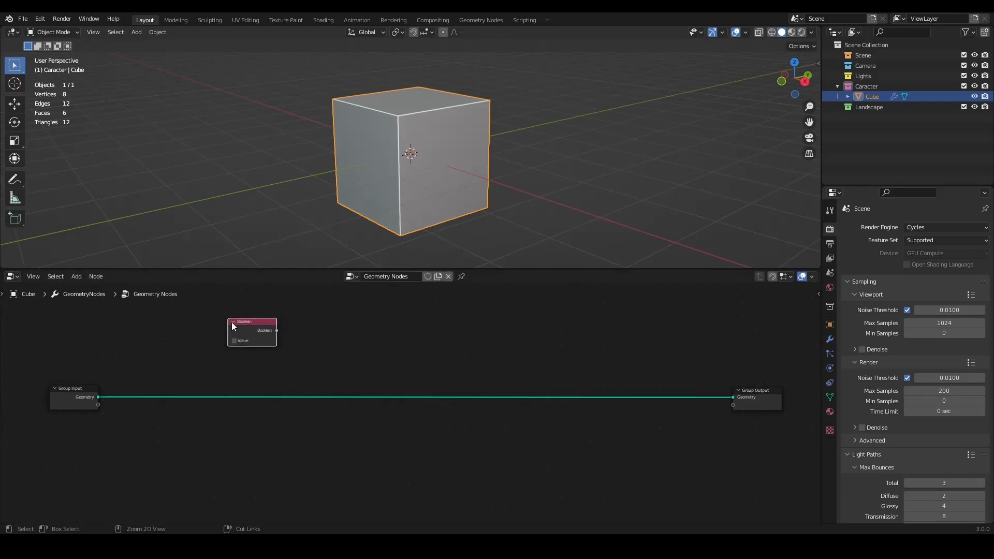
{"action": "scroll", "coordinate": [251, 352], "scroll_direction": "up", "scroll_amount": 2}
{"action": "middle_click_drag", "start_coordinate": [250, 352], "coordinate": [312, 374]}
{"action": "scroll", "coordinate": [421, 427], "scroll_direction": "up", "scroll_amount": 2}
{"action": "scroll", "coordinate": [421, 426], "scroll_direction": "up", "scroll_amount": 2}
{"action": "scroll", "coordinate": [422, 427], "scroll_direction": "down", "scroll_amount": 6}
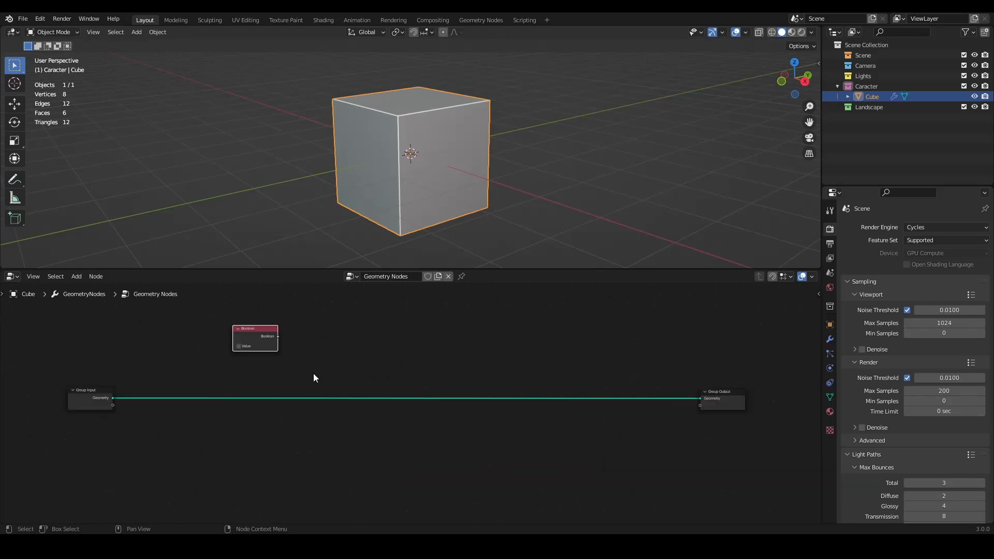
Move the Group Output node closer to Group Input and reposition the Boolean node above their link.
{"action": "scroll", "coordinate": [433, 421], "scroll_direction": "up", "scroll_amount": 1}
{"action": "left_click_drag", "start_coordinate": [797, 404], "coordinate": [321, 407]}
{"action": "key", "text": "Home"}
{"action": "left_click_drag", "start_coordinate": [540, 345], "coordinate": [275, 374]}
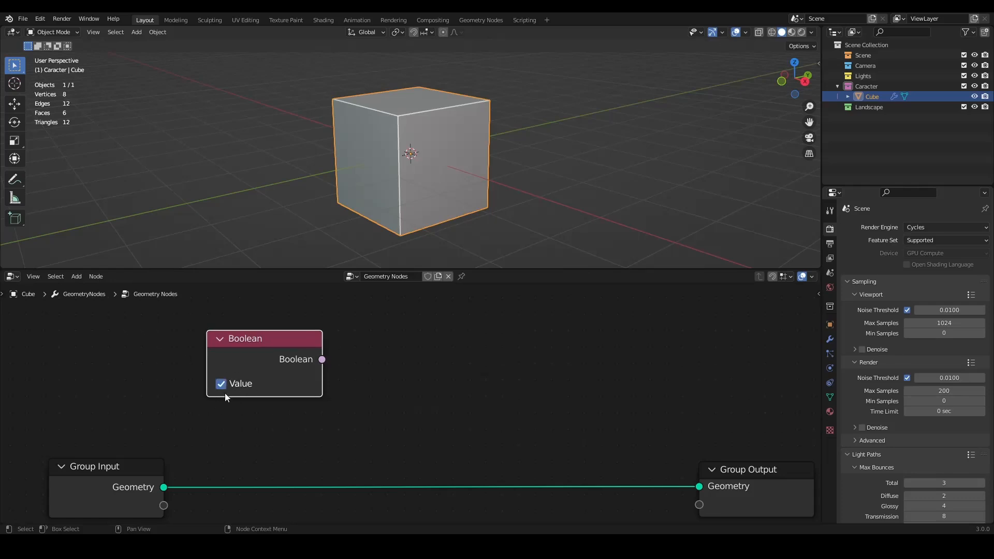
Toggle the Boolean node's Value and leave it enabled.
{"action": "left_click", "coordinate": [221, 383]}
{"action": "scroll", "coordinate": [383, 406], "scroll_direction": "down", "scroll_amount": 2}
{"action": "scroll", "coordinate": [353, 395], "scroll_direction": "down", "scroll_amount": 1}
{"action": "scroll", "coordinate": [353, 395], "scroll_direction": "up", "scroll_amount": 2}
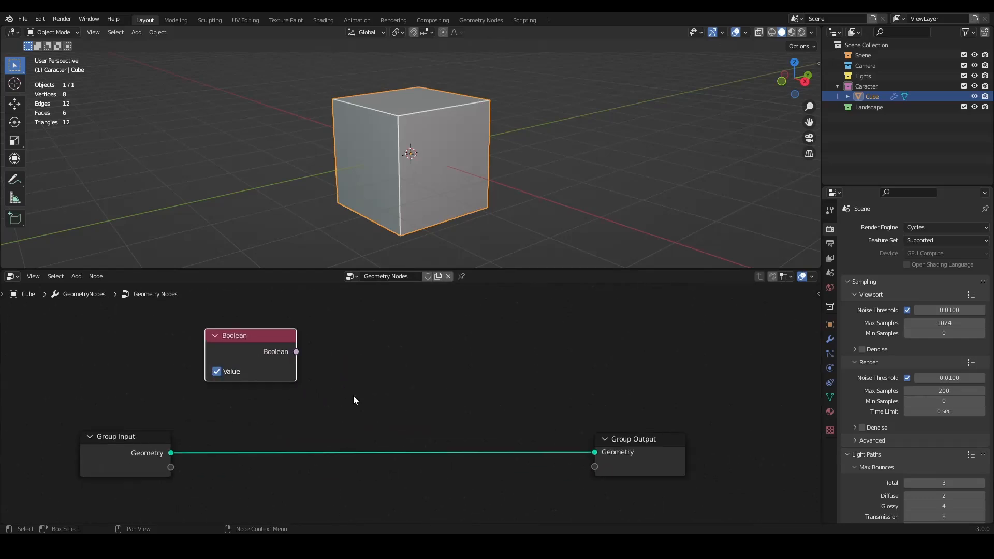
{"action": "middle_click_drag", "start_coordinate": [352, 395], "coordinate": [406, 374]}
{"action": "scroll", "coordinate": [406, 375], "scroll_direction": "down", "scroll_amount": 1}
{"action": "left_click", "coordinate": [298, 329]}
{"action": "left_click", "coordinate": [298, 329]}
{"action": "mouse_move", "coordinate": [315, 339]}
{"action": "left_mouse_down"}
{"action": "mouse_move", "coordinate": [336, 345]}
{"action": "mouse_move", "coordinate": [316, 340]}
{"action": "left_mouse_up"}
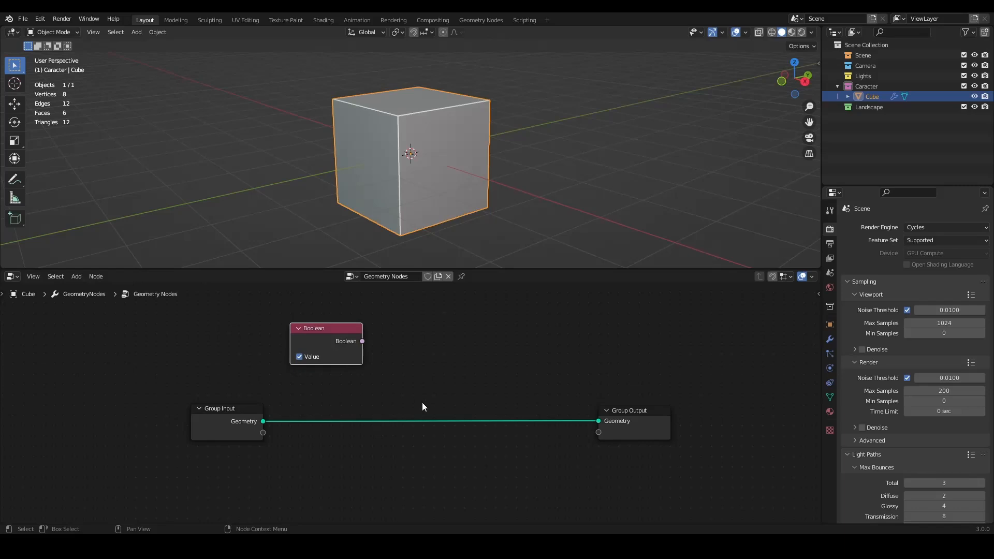
{"action": "scroll", "coordinate": [423, 402], "scroll_direction": "up", "scroll_amount": 2}
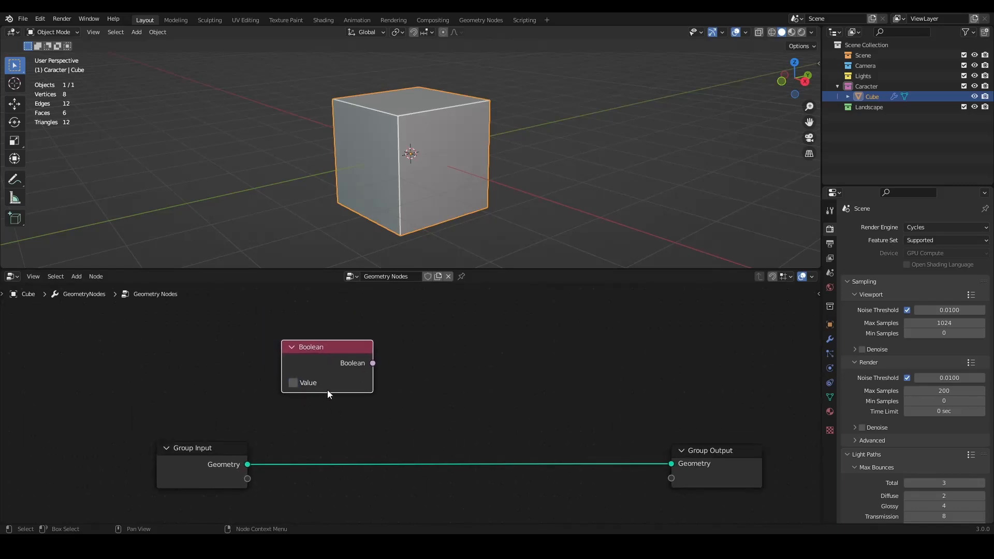
{"action": "left_click", "coordinate": [292, 382]}
{"action": "scroll", "coordinate": [358, 398], "scroll_direction": "down", "scroll_amount": 1}
{"action": "scroll", "coordinate": [371, 434], "scroll_direction": "up", "scroll_amount": 1}
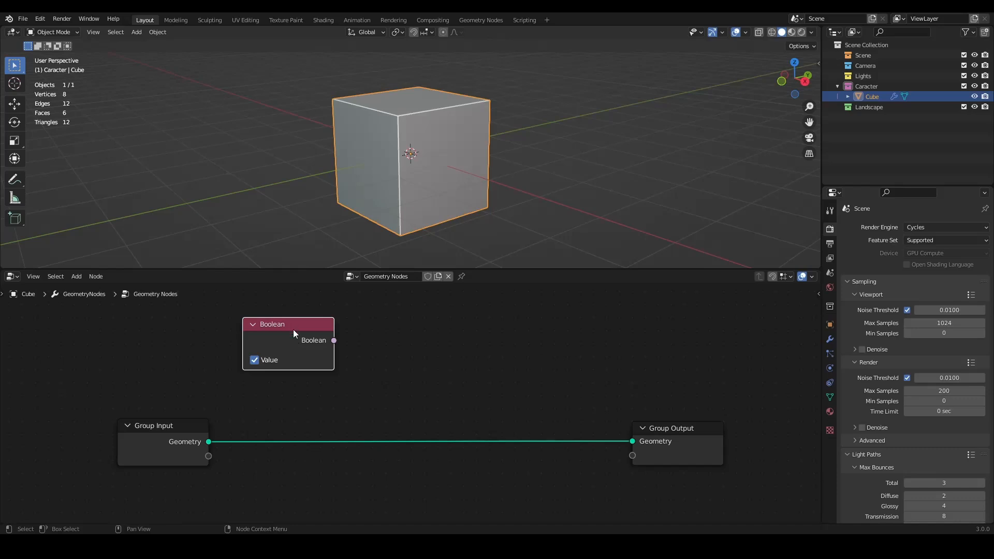
{"action": "left_click", "coordinate": [291, 346], "text": "ctrl+shift"}
{"action": "left_click_drag", "start_coordinate": [383, 362], "coordinate": [427, 342]}
{"action": "key", "text": "x"}
{"action": "scroll", "coordinate": [443, 359], "scroll_direction": "down", "scroll_amount": 2, "text": "ctrl"}
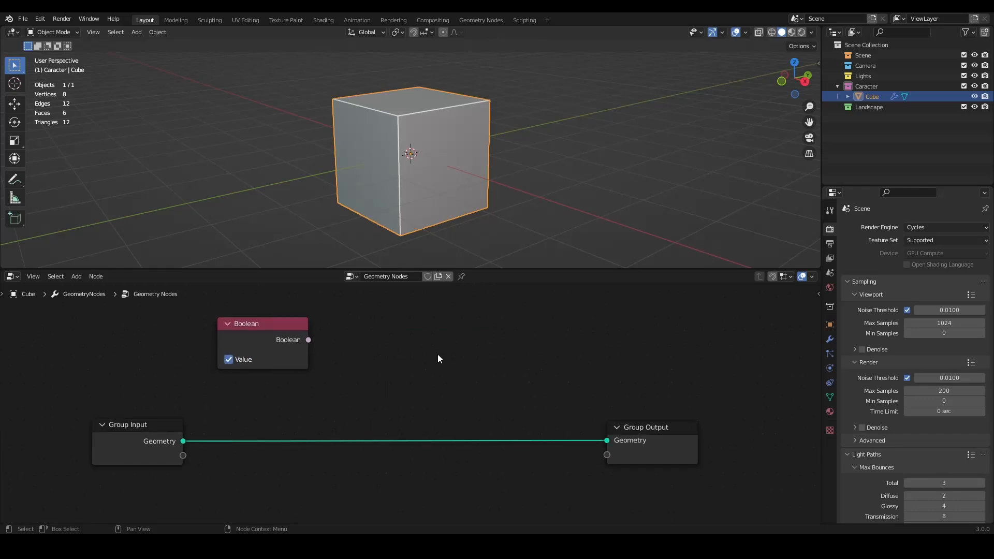
Connect the Boolean output to a new Viewer node's Value and the Group Input geometry to its Geometry socket.
{"action": "left_click", "coordinate": [262, 342], "text": "ctrl+shift"}
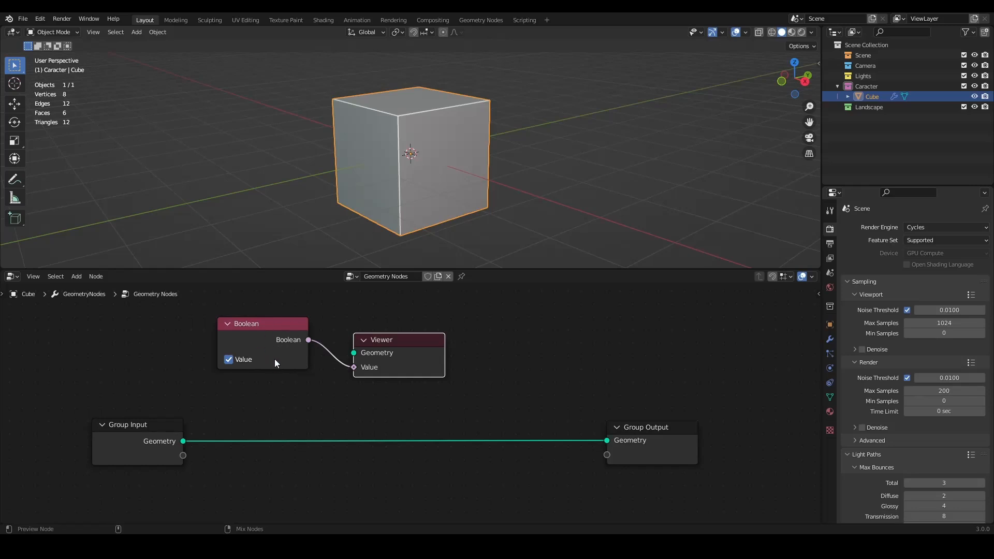
{"action": "left_click", "coordinate": [138, 451], "text": "ctrl+shift"}
{"action": "key", "text": "shift+a"}
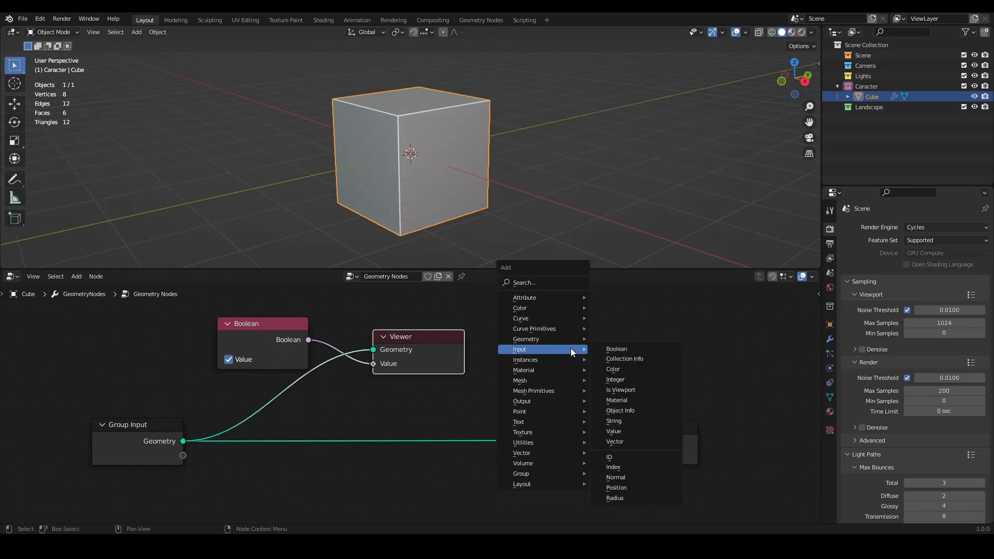
{"action": "mouse_move", "coordinate": [541, 401]}
{"action": "left_click", "coordinate": [616, 401]}
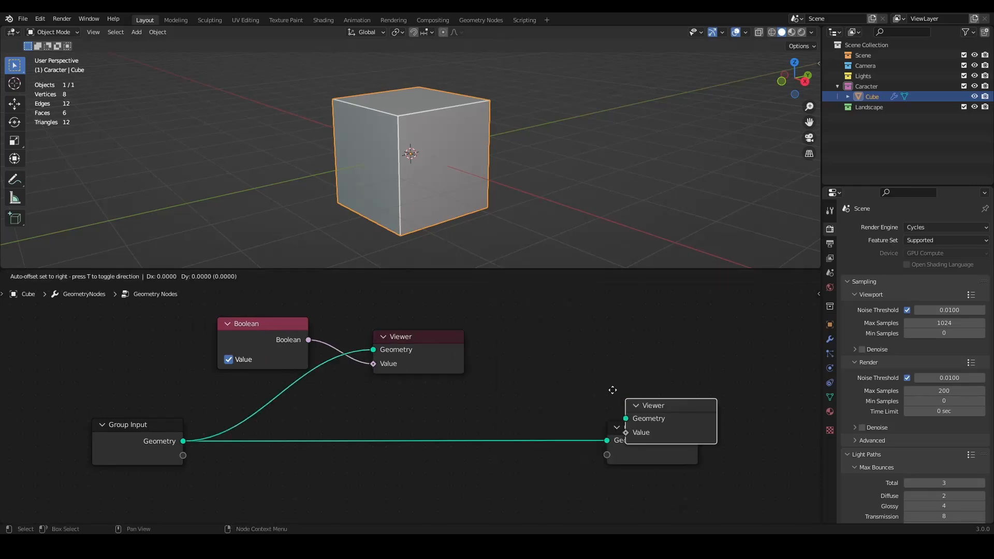
{"action": "left_click", "coordinate": [530, 340]}
{"action": "left_click", "coordinate": [418, 339]}
{"action": "left_click", "coordinate": [551, 333]}
{"action": "key", "text": "x"}
Arrange the nodes with Boolean directly above Group Input and the Viewer between Group Input and Group Output.
{"action": "left_click_drag", "start_coordinate": [436, 358], "coordinate": [438, 336]}
{"action": "middle_click_drag", "start_coordinate": [424, 360], "coordinate": [474, 370]}
{"action": "left_click_drag", "start_coordinate": [316, 334], "coordinate": [199, 366]}
{"action": "left_click_drag", "start_coordinate": [456, 345], "coordinate": [406, 393]}
{"action": "scroll", "coordinate": [415, 412], "scroll_direction": "up", "scroll_amount": 1}
{"action": "middle_click_drag", "start_coordinate": [415, 412], "coordinate": [424, 358]}
Split the 3D viewport vertically in half and change one half to a Spreadsheet editor.
{"action": "left_click_drag", "start_coordinate": [4, 29], "coordinate": [409, 41]}
{"action": "left_click", "coordinate": [13, 32]}
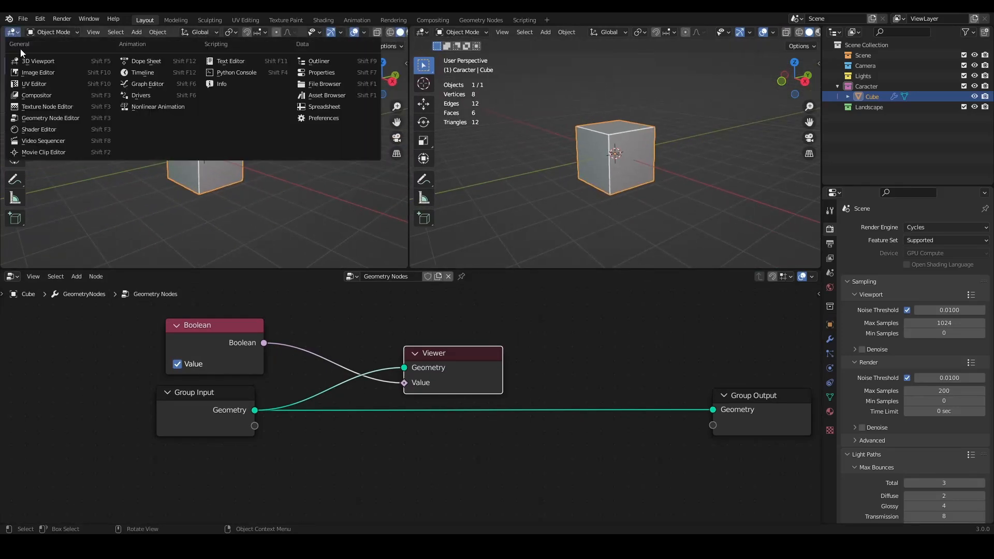
{"action": "left_click", "coordinate": [323, 109]}
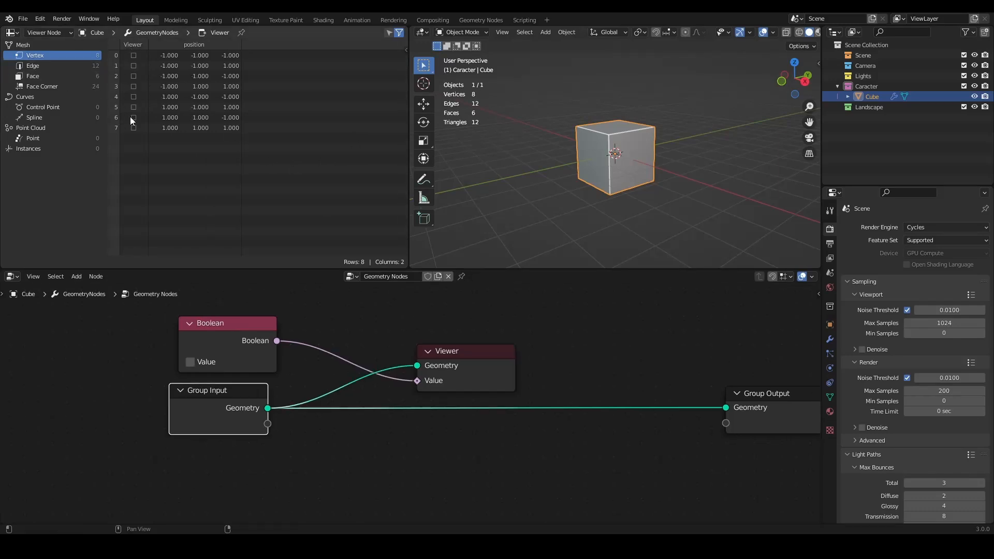
Examine the Viewer attribute in the spreadsheet for the cube's edges, faces, face corners and vertices.
{"action": "left_click_drag", "start_coordinate": [211, 345], "coordinate": [210, 344]}
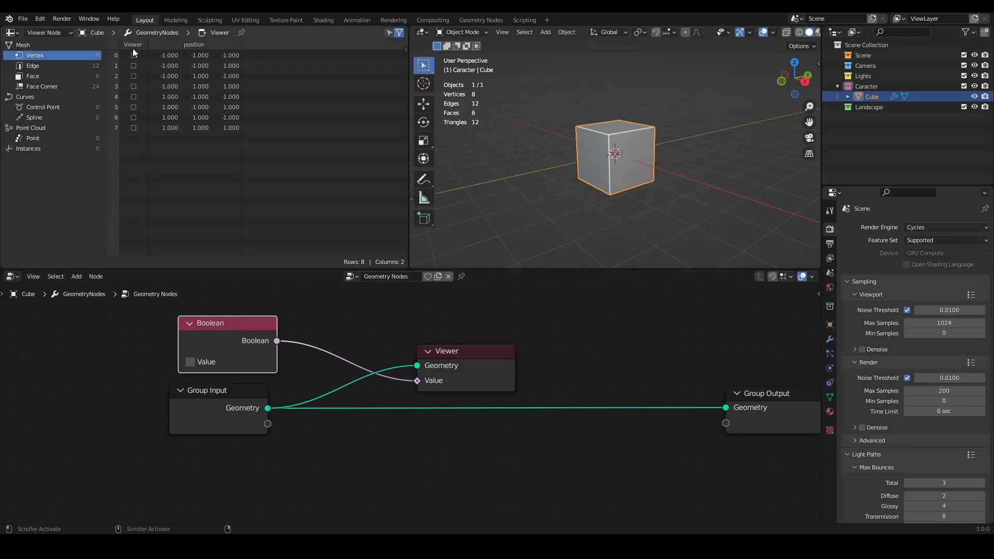
{"action": "left_click", "coordinate": [56, 66]}
{"action": "left_click", "coordinate": [55, 76]}
{"action": "left_click", "coordinate": [54, 87]}
{"action": "left_click", "coordinate": [48, 55]}
Switch the Boolean Value on and off again to compare the Viewer column for the vertices.
{"action": "left_click", "coordinate": [190, 361]}
{"action": "left_click_drag", "start_coordinate": [233, 346], "coordinate": [218, 347]}
{"action": "left_click", "coordinate": [177, 362]}
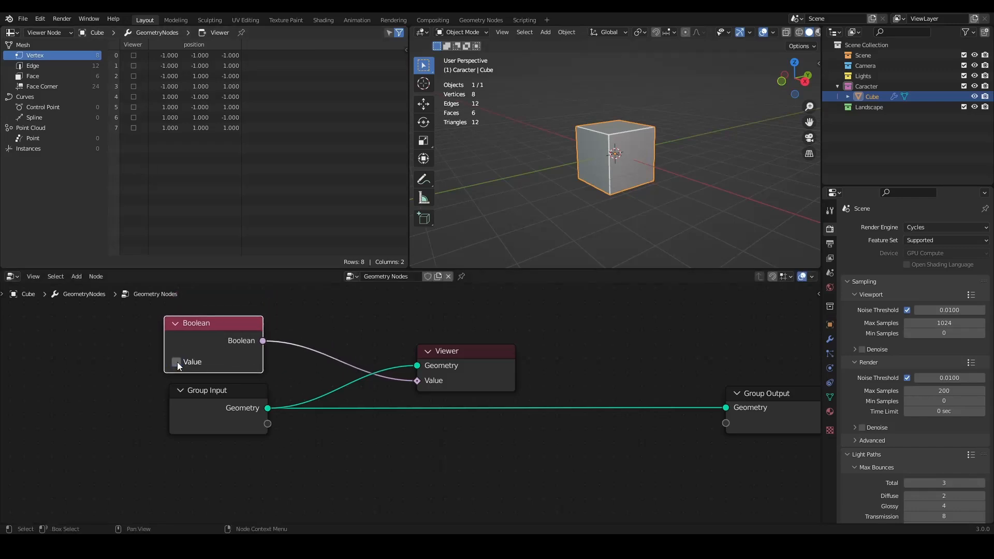
Examine the spreadsheet data for Face Corner, Instances, Control Point, Face and Vertex.
{"action": "left_click", "coordinate": [60, 86]}
{"action": "left_click", "coordinate": [54, 147]}
{"action": "left_click", "coordinate": [47, 107]}
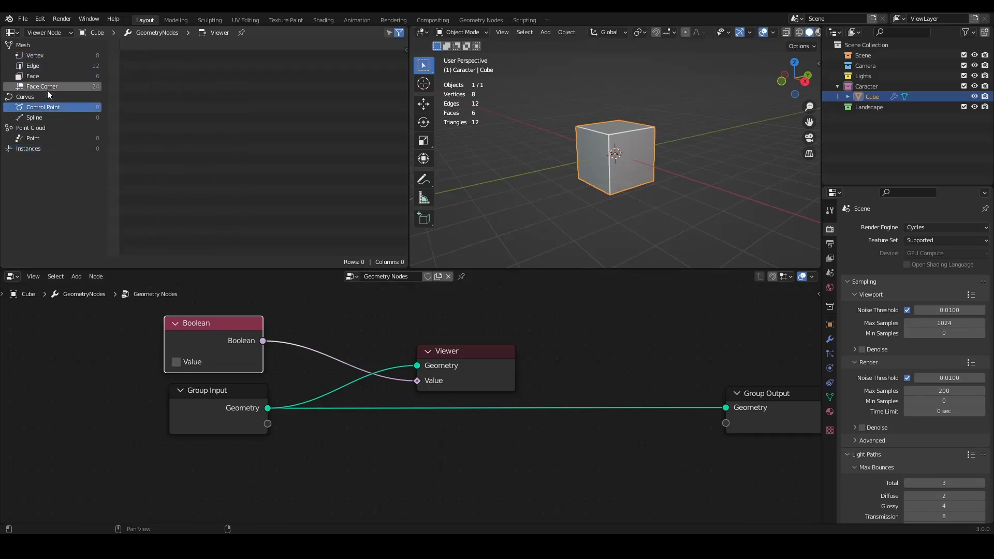
{"action": "left_click", "coordinate": [48, 75]}
{"action": "left_click", "coordinate": [48, 54]}
Delete the Boolean node and add a Collection Info node below the Group Input node.
{"action": "key", "text": "x"}
{"action": "scroll", "coordinate": [201, 319], "scroll_direction": "down", "scroll_amount": 1}
{"action": "key", "text": "shift+a"}
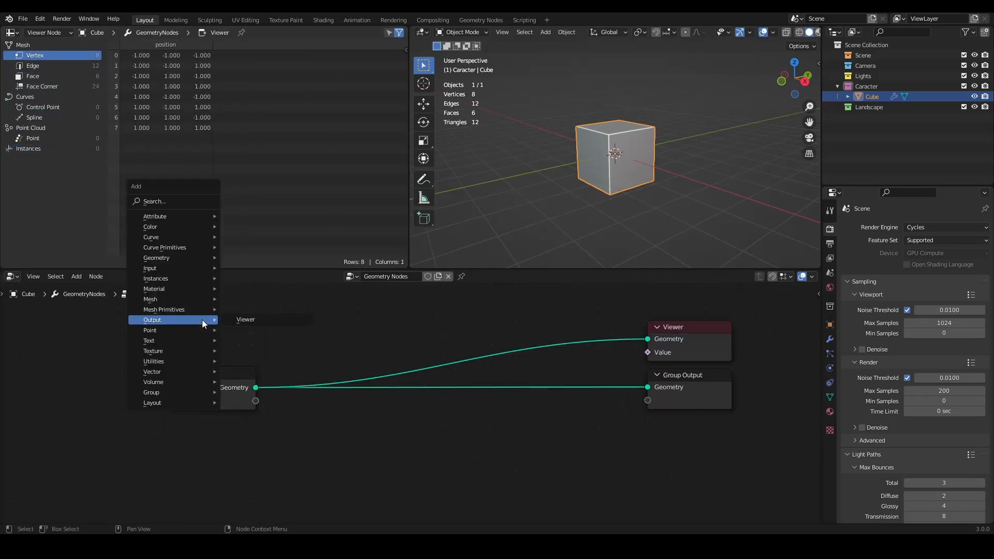
{"action": "mouse_move", "coordinate": [190, 271]}
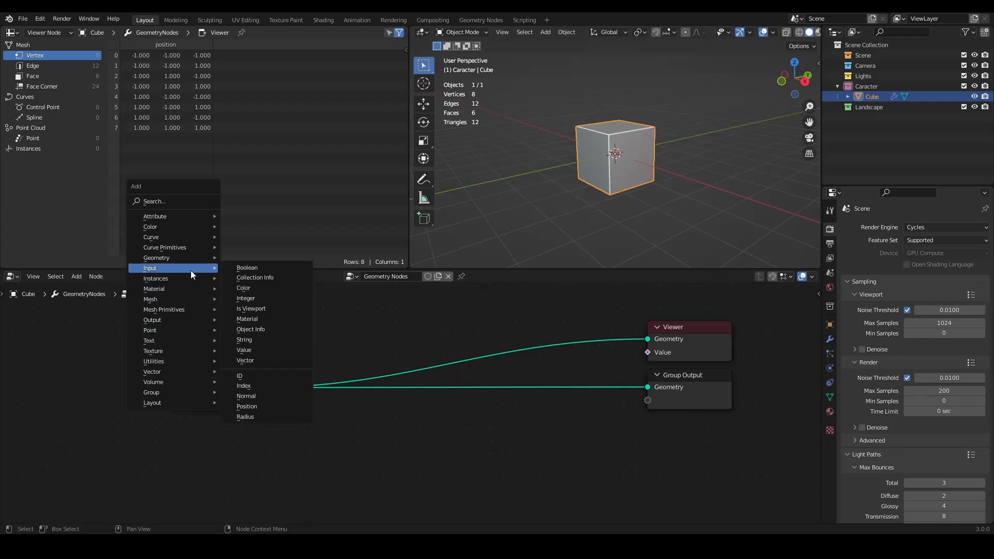
{"action": "left_click", "coordinate": [270, 277]}
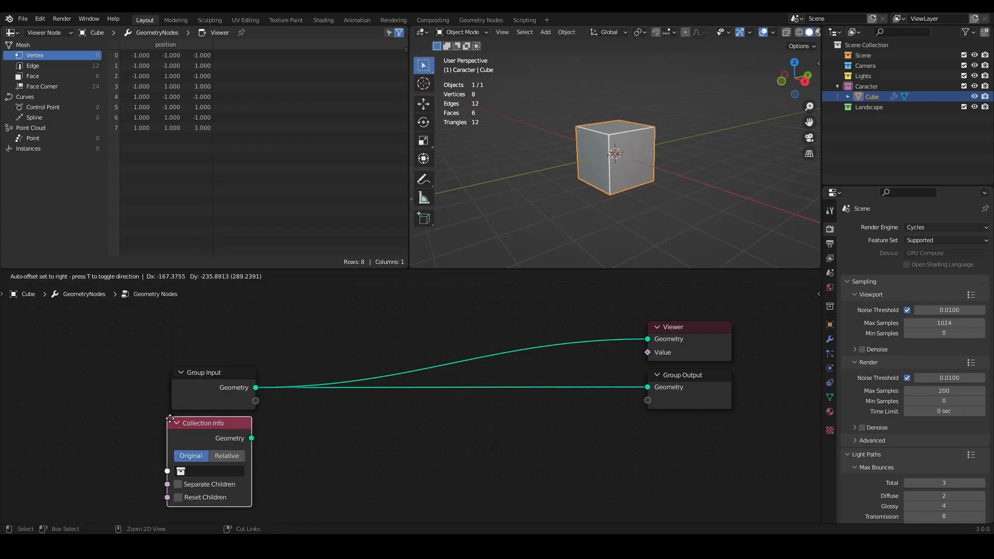
{"action": "left_click", "coordinate": [202, 409]}
Add an Ico Sphere to the scene and move it well away from the cube.
{"action": "scroll", "coordinate": [202, 408], "scroll_direction": "down", "scroll_amount": 1}
{"action": "scroll", "coordinate": [297, 390], "scroll_direction": "up", "scroll_amount": 1}
{"action": "scroll", "coordinate": [260, 411], "scroll_direction": "down", "scroll_amount": 1}
{"action": "scroll", "coordinate": [260, 411], "scroll_direction": "up", "scroll_amount": 1}
{"action": "middle_click_drag", "start_coordinate": [526, 248], "coordinate": [621, 183]}
{"action": "key", "text": "shift+a"}
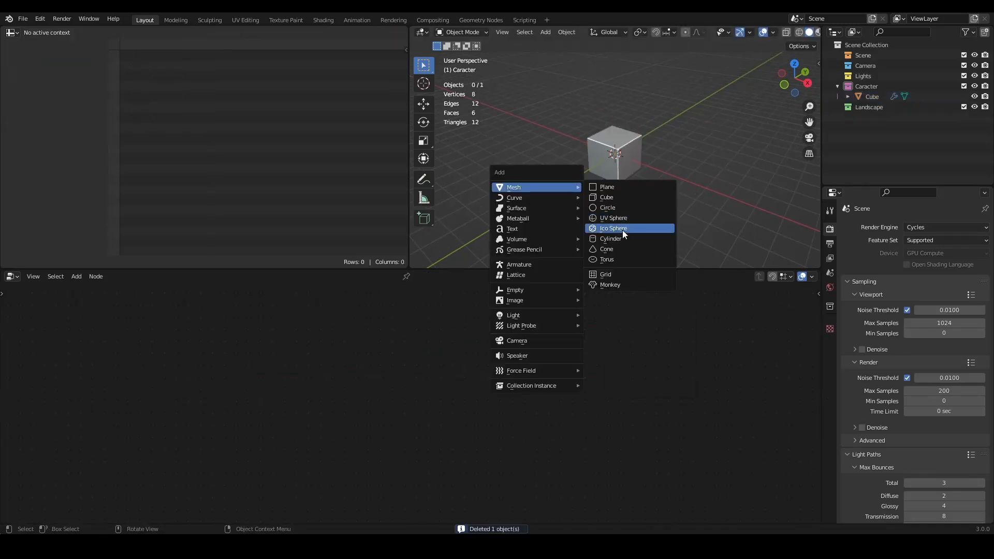
{"action": "left_click", "coordinate": [622, 229]}
{"action": "key", "text": "g"}
{"action": "left_click", "coordinate": [496, 185]}
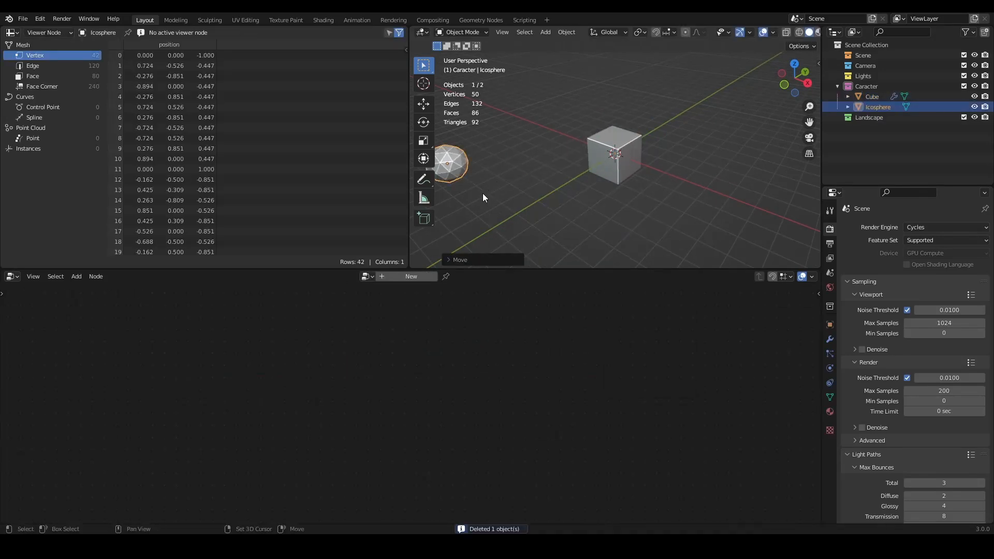
Duplicate the icosphere five times, spreading the copies out in a loose group beside the cube.
{"action": "key", "text": "shift+d"}
{"action": "left_click", "coordinate": [556, 142]}
{"action": "key", "text": "shift+d"}
{"action": "left_click", "coordinate": [508, 169]}
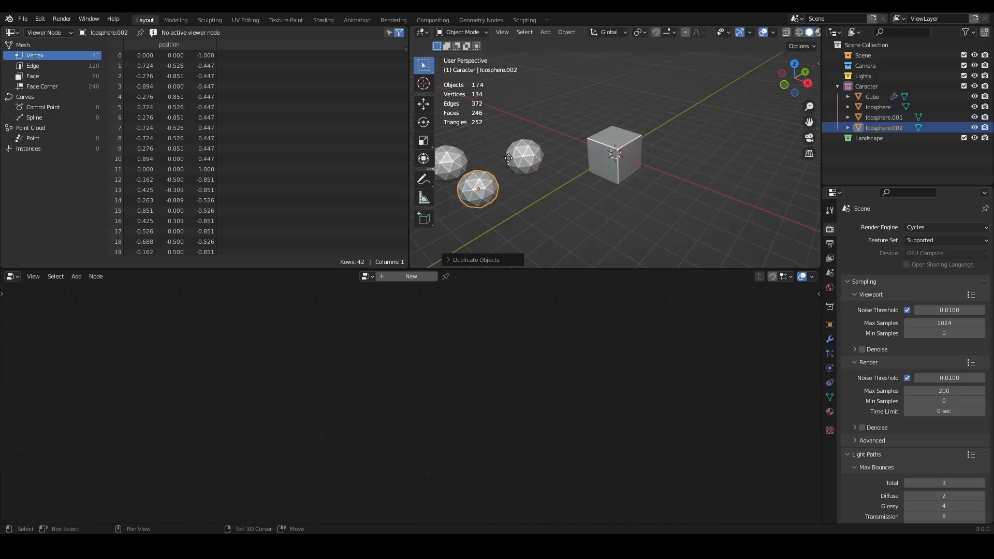
{"action": "key", "text": "shift+d"}
{"action": "left_click", "coordinate": [505, 113]}
{"action": "key", "text": "shift+d"}
{"action": "left_click", "coordinate": [575, 101]}
{"action": "key", "text": "shift+d"}
Create a new collection in the Outliner and name it Icospheres.
{"action": "left_click", "coordinate": [878, 112], "text": "shift"}
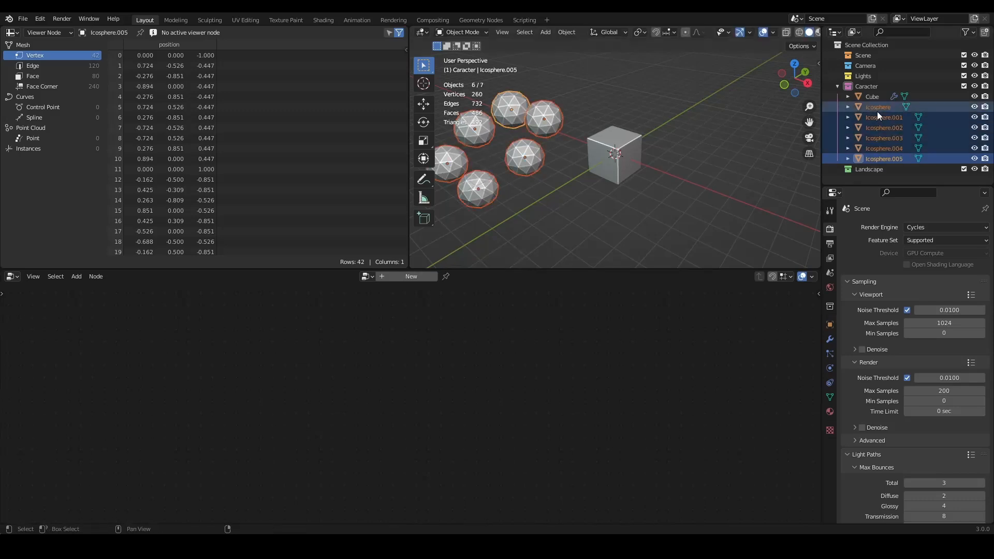
{"action": "left_click", "coordinate": [984, 32]}
{"action": "scroll", "coordinate": [884, 156], "scroll_direction": "down", "scroll_amount": 1}
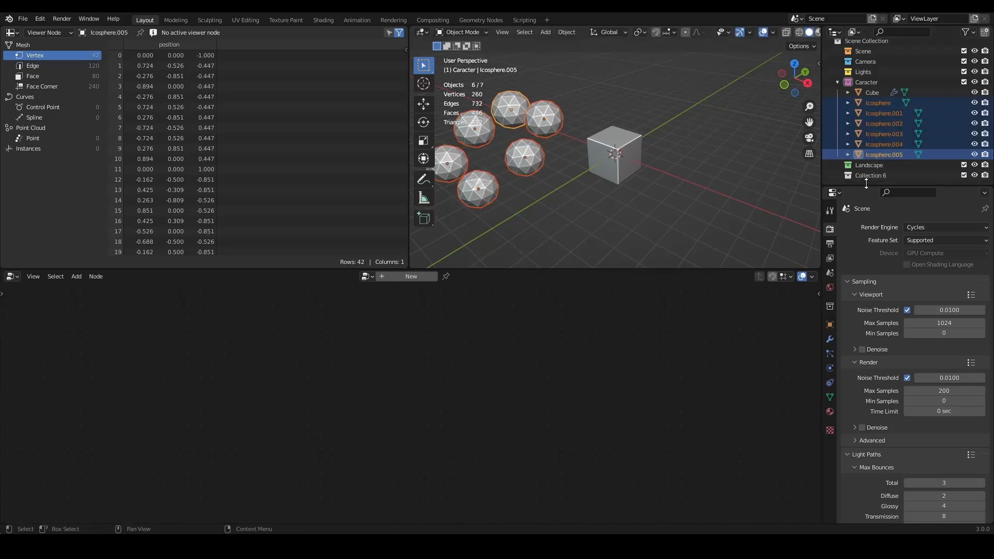
{"action": "double_click", "coordinate": [867, 175]}
{"action": "type", "text": "Icospheres"}
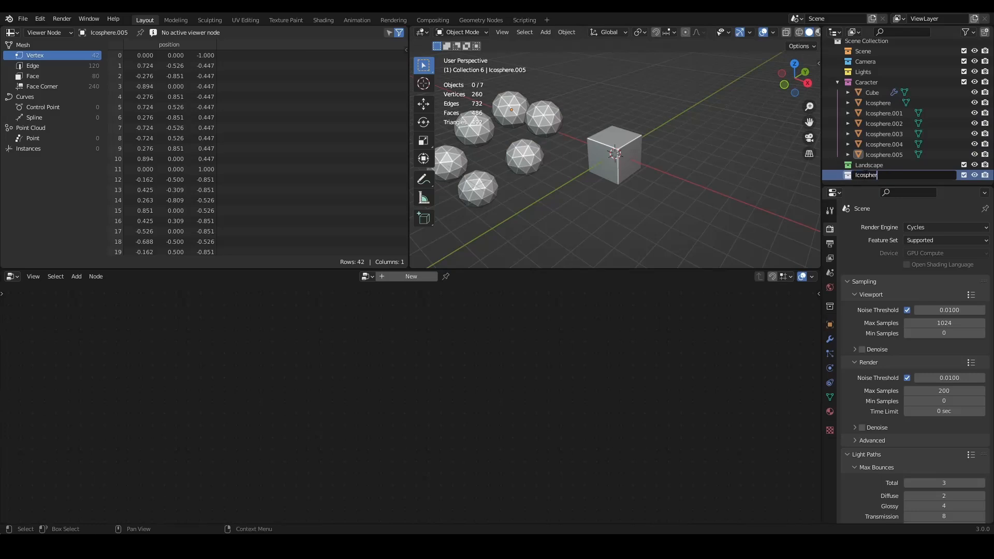
{"action": "key", "text": "Return"}
Move all six icospheres from the Caracter collection into the Icospheres collection.
{"action": "left_click", "coordinate": [877, 103]}
{"action": "left_click", "coordinate": [882, 153], "text": "shift"}
{"action": "left_click_drag", "start_coordinate": [880, 103], "coordinate": [880, 175]}
{"action": "left_click", "coordinate": [870, 115]}
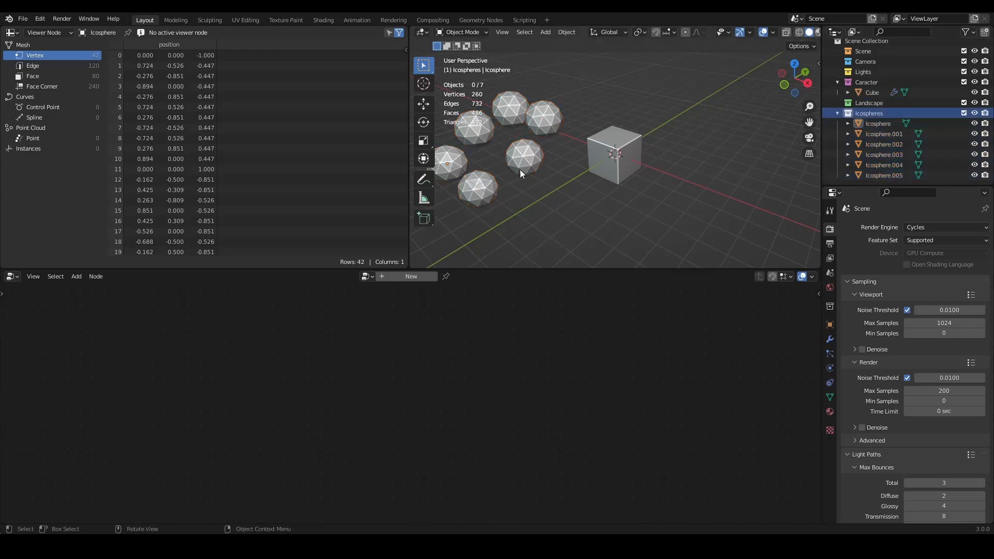
Select the cube to bring back its node tree and align the Group Input node above Collection Info.
{"action": "left_click", "coordinate": [594, 154]}
{"action": "scroll", "coordinate": [560, 291], "scroll_direction": "down", "scroll_amount": 5}
{"action": "left_click_drag", "start_coordinate": [155, 341], "coordinate": [160, 344]}
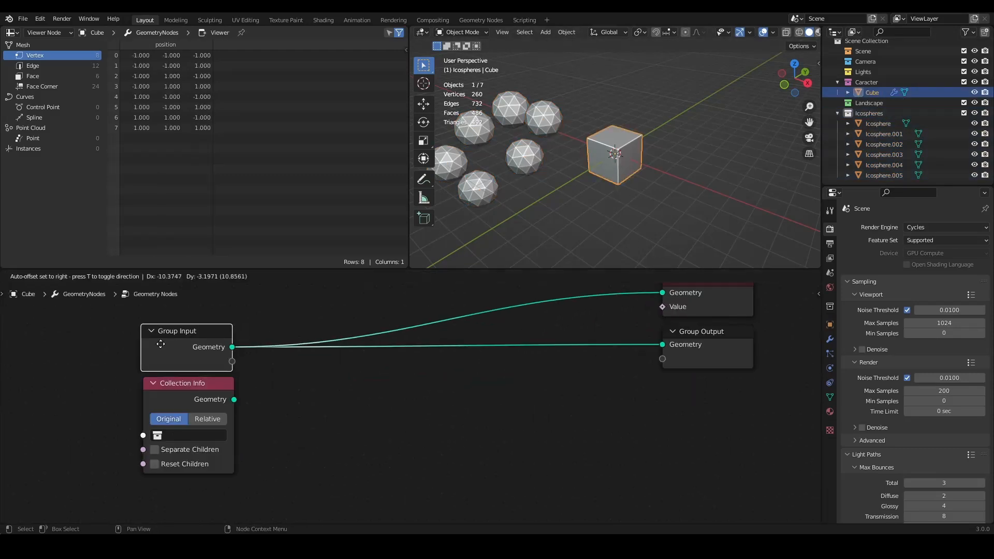
{"action": "left_click", "coordinate": [258, 367]}
{"action": "scroll", "coordinate": [258, 366], "scroll_direction": "down", "scroll_amount": 2}
{"action": "mouse_move", "coordinate": [259, 365]}
{"action": "middle_mouse_down"}
{"action": "mouse_move", "coordinate": [239, 361]}
{"action": "mouse_move", "coordinate": [254, 374]}
{"action": "middle_mouse_up"}
{"action": "scroll", "coordinate": [240, 361], "scroll_direction": "up", "scroll_amount": 2}
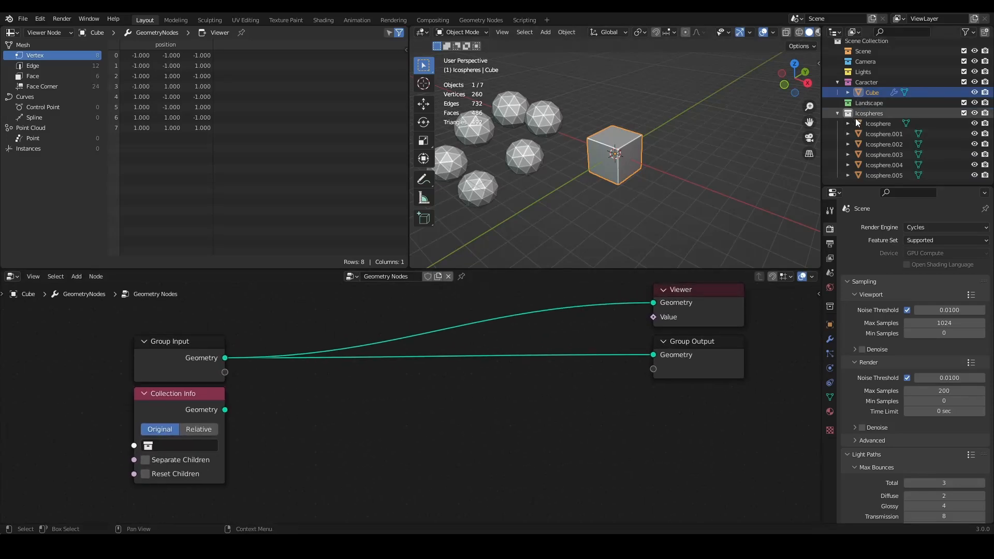
Add another Collection Info node beside the first and set its collection to Icospheres.
{"action": "left_click", "coordinate": [868, 113]}
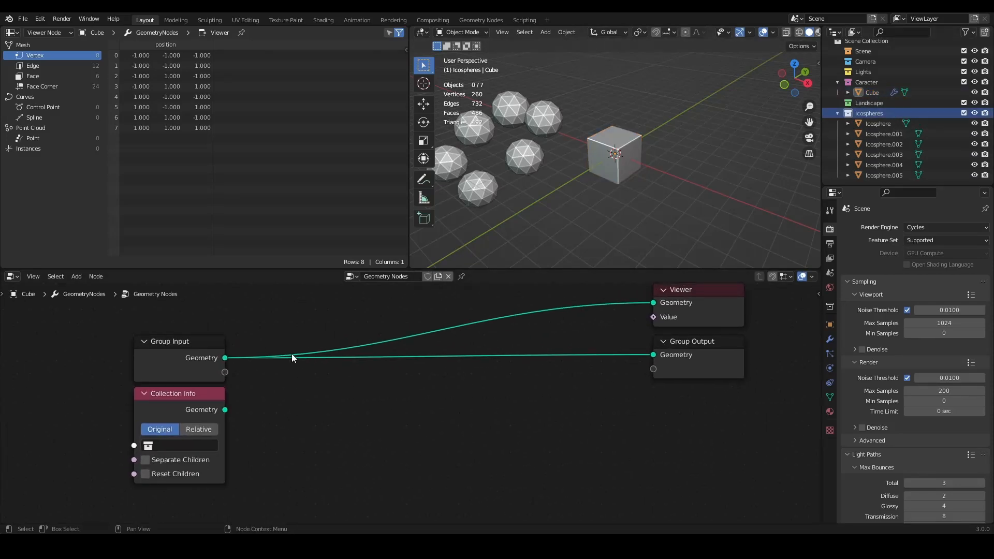
{"action": "key", "text": "Home"}
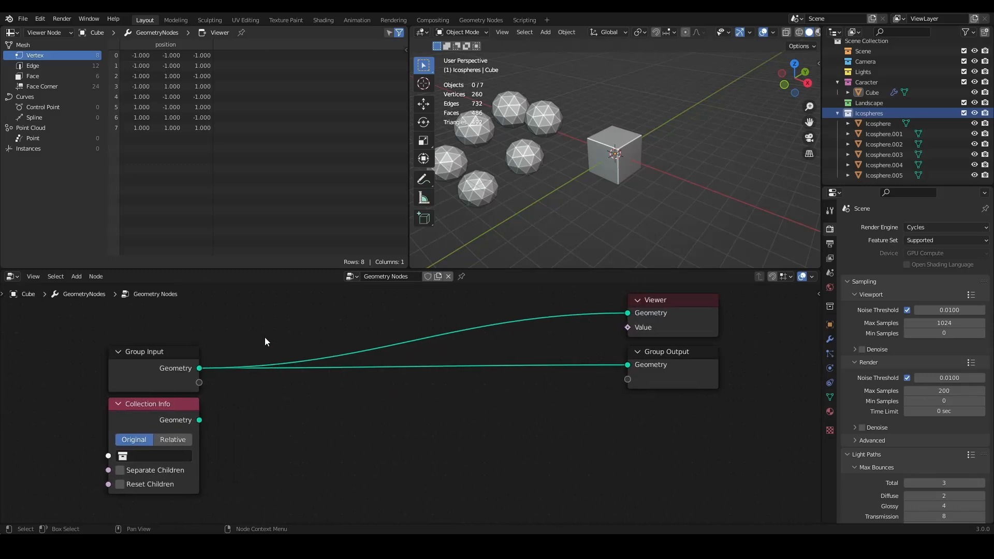
{"action": "key", "text": "shift+a"}
{"action": "mouse_move", "coordinate": [217, 300]}
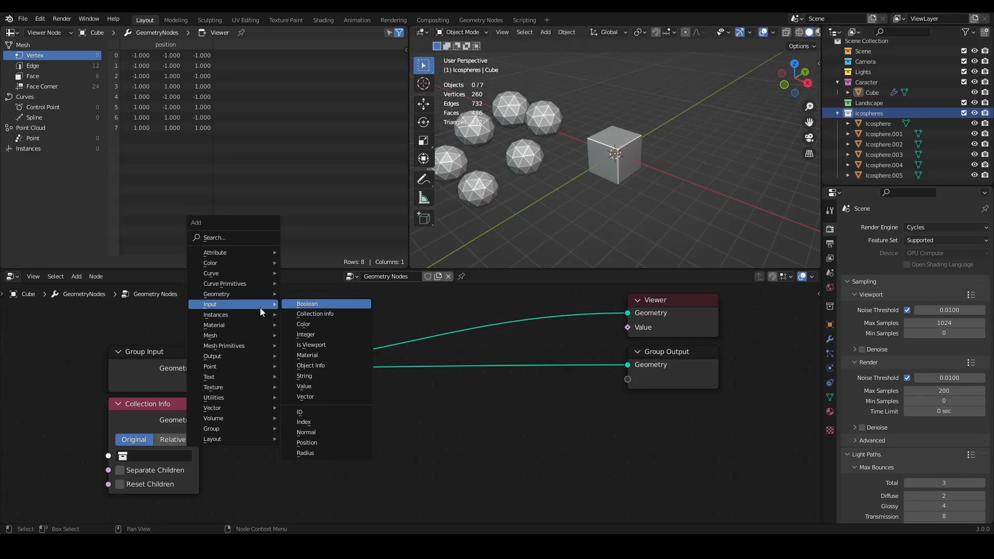
{"action": "left_click", "coordinate": [314, 314]}
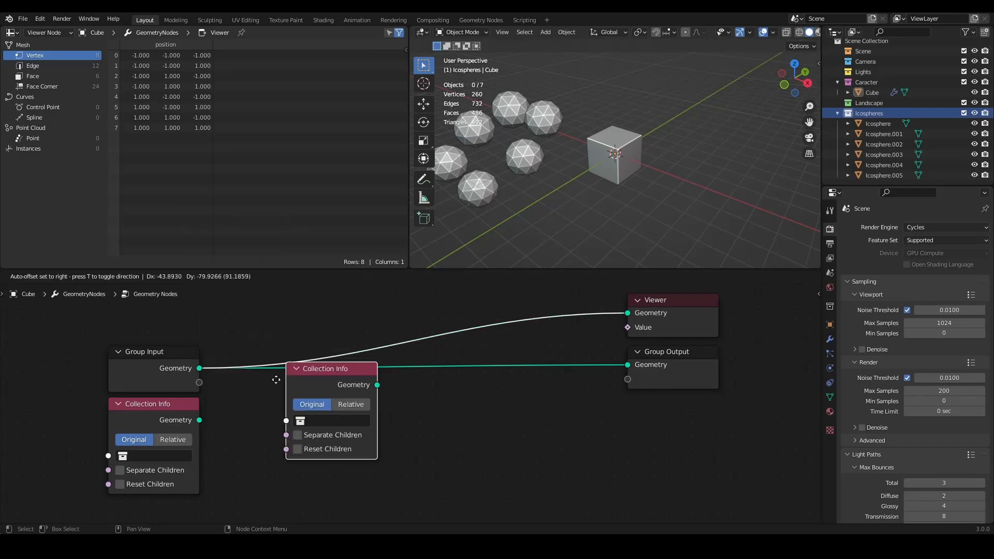
{"action": "left_click", "coordinate": [217, 399]}
{"action": "mouse_move", "coordinate": [245, 414]}
{"action": "left_mouse_down"}
{"action": "mouse_move", "coordinate": [262, 414]}
{"action": "mouse_move", "coordinate": [245, 414]}
{"action": "left_mouse_up"}
{"action": "left_click", "coordinate": [264, 453]}
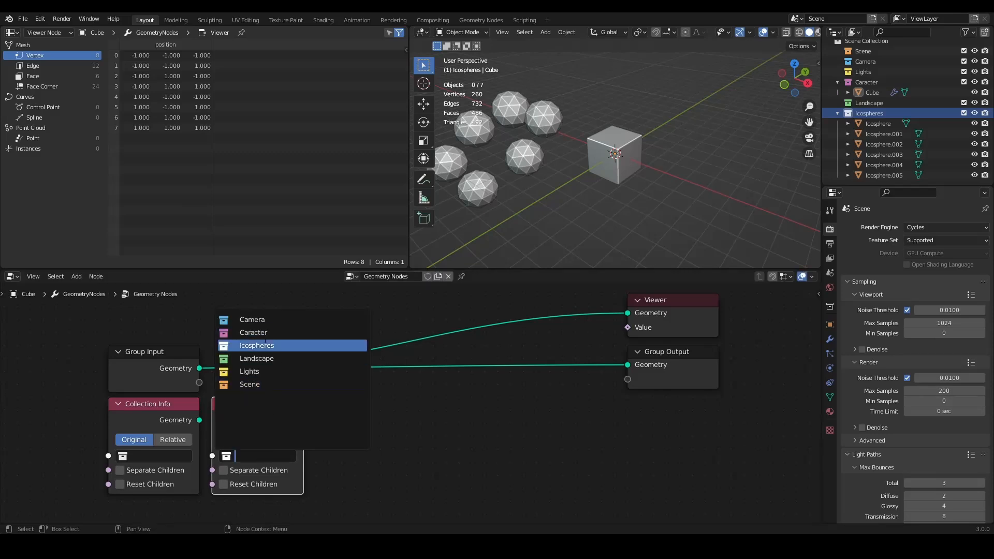
{"action": "left_click", "coordinate": [252, 346]}
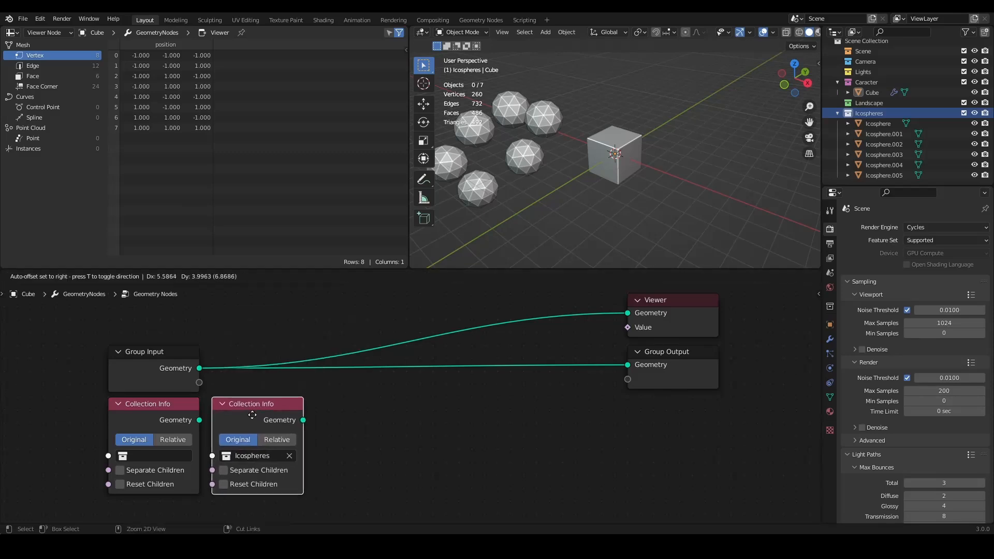
Delete the empty Collection Info node and put the Icospheres one in its place below Group Input.
{"action": "left_click_drag", "start_coordinate": [263, 411], "coordinate": [153, 417]}
{"action": "left_click", "coordinate": [178, 415]}
{"action": "key", "text": "x"}
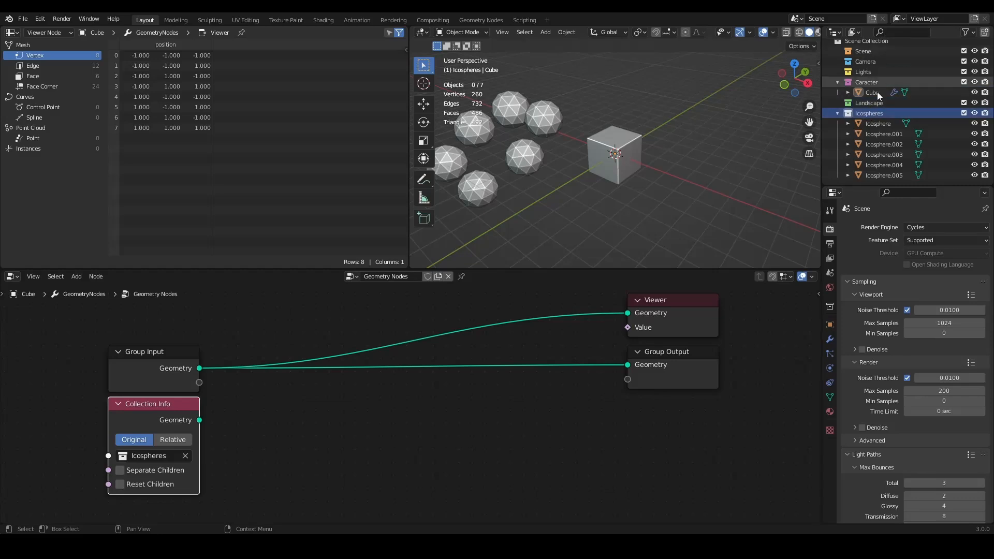
Create an extra Collection Info node straight from the Outliner's Icospheres collection and delete it again.
{"action": "left_click_drag", "start_coordinate": [883, 112], "coordinate": [238, 411]}
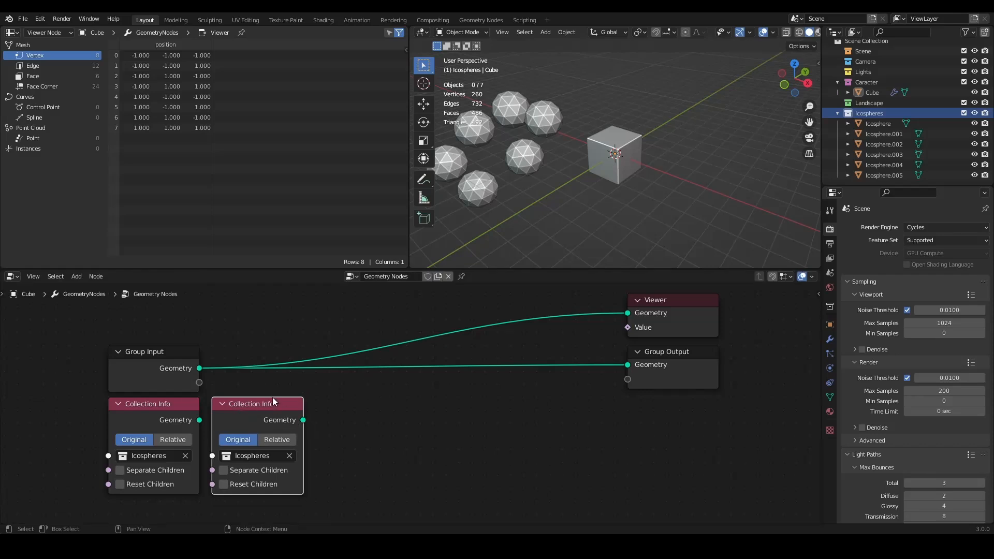
{"action": "key", "text": "x"}
{"action": "scroll", "coordinate": [273, 399], "scroll_direction": "down", "scroll_amount": 1}
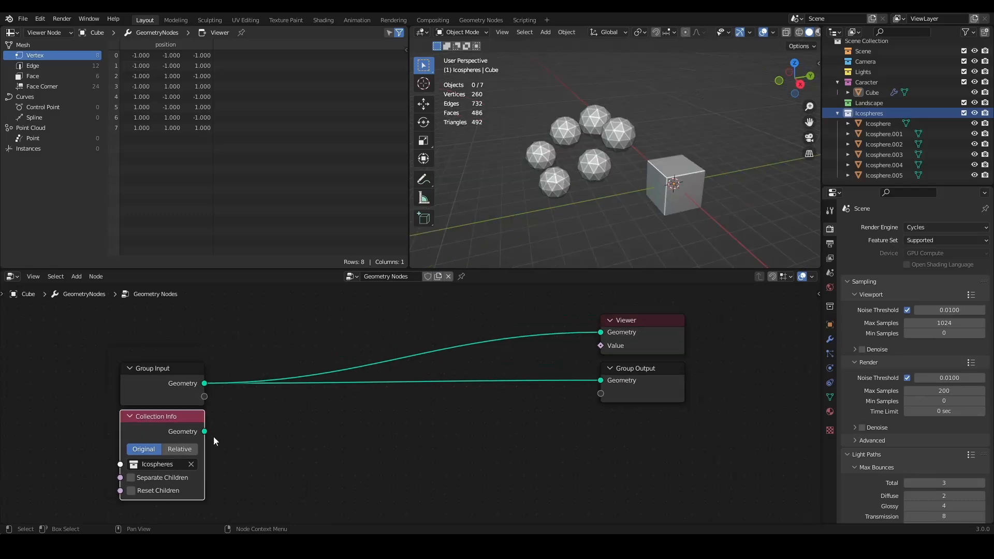
Insert an Instance on Points node into the link between Group Input and Group Output.
{"action": "left_click_drag", "start_coordinate": [149, 429], "coordinate": [148, 430]}
{"action": "left_click_drag", "start_coordinate": [194, 441], "coordinate": [179, 420]}
{"action": "scroll", "coordinate": [264, 422], "scroll_direction": "down", "scroll_amount": 4}
{"action": "middle_click_drag", "start_coordinate": [266, 422], "coordinate": [331, 414]}
{"action": "scroll", "coordinate": [332, 414], "scroll_direction": "up", "scroll_amount": 4}
{"action": "key", "text": "Home"}
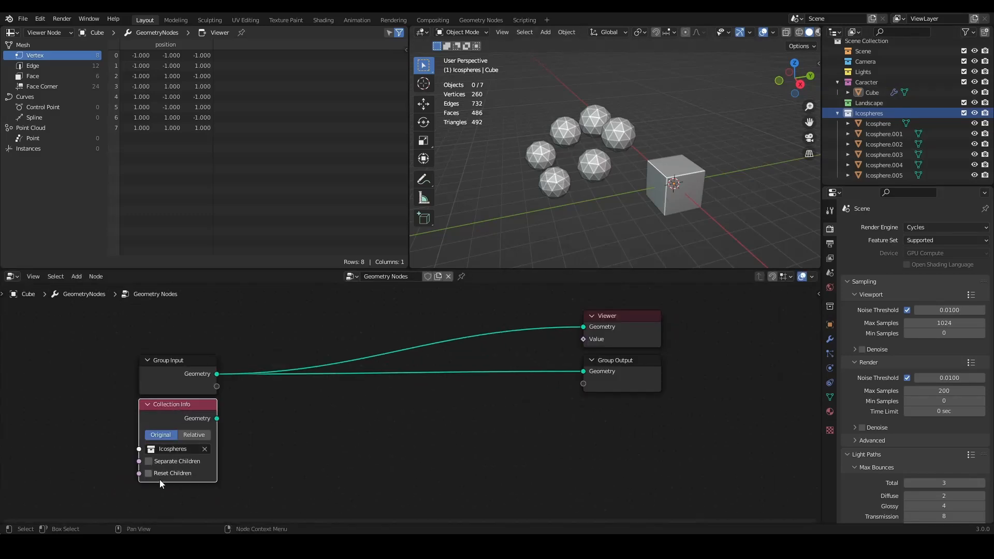
{"action": "middle_click_drag", "start_coordinate": [361, 376], "coordinate": [329, 399]}
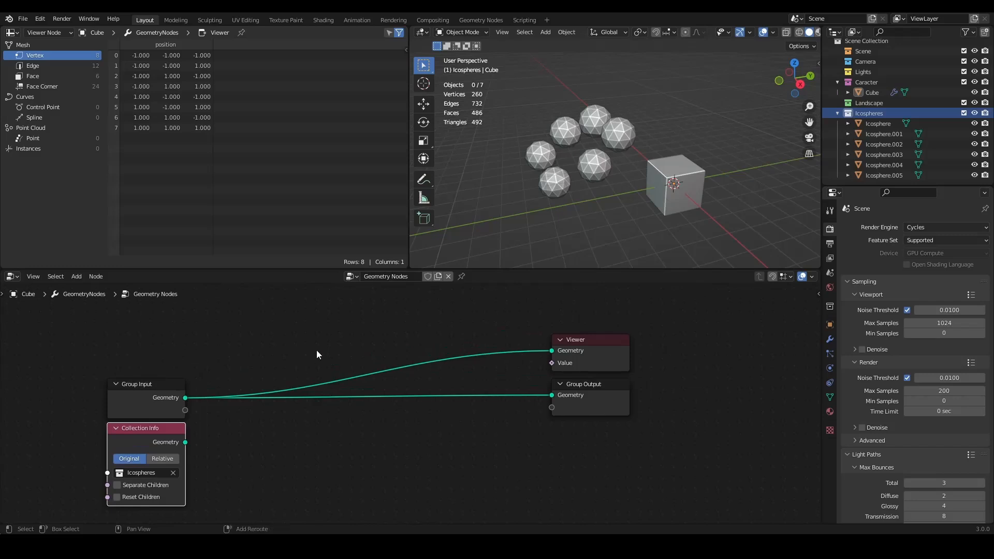
{"action": "key", "text": "shift+a"}
{"action": "mouse_move", "coordinate": [305, 338]}
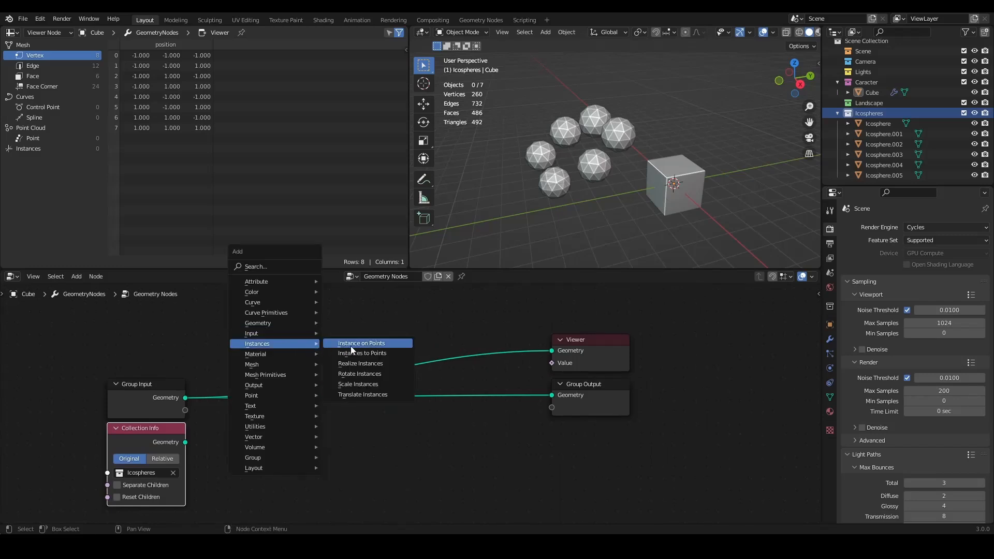
{"action": "left_click", "coordinate": [348, 344]}
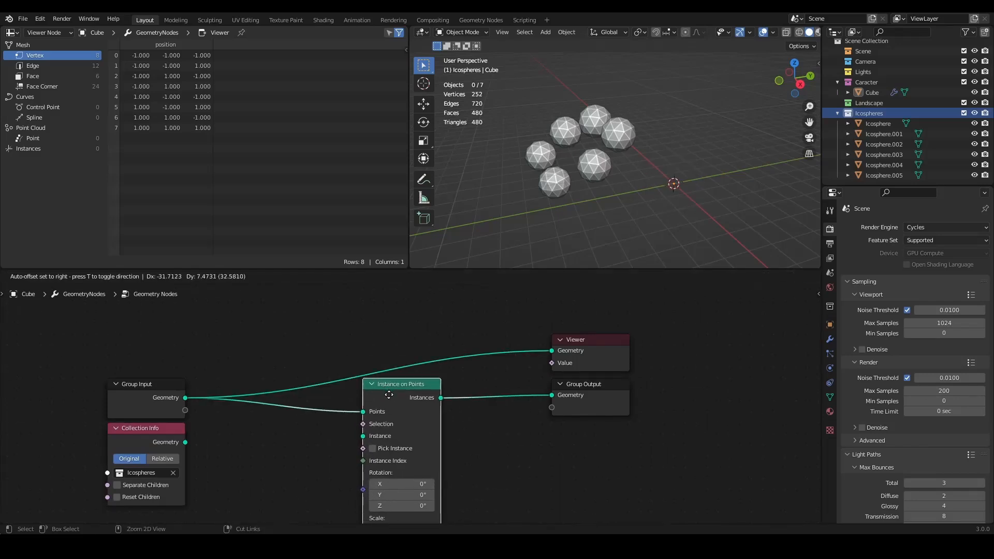
{"action": "left_click", "coordinate": [384, 398]}
{"action": "scroll", "coordinate": [385, 423], "scroll_direction": "down", "scroll_amount": 2}
{"action": "mouse_move", "coordinate": [378, 378]}
{"action": "left_mouse_down"}
{"action": "mouse_move", "coordinate": [384, 385]}
{"action": "mouse_move", "coordinate": [378, 378]}
{"action": "left_mouse_up"}
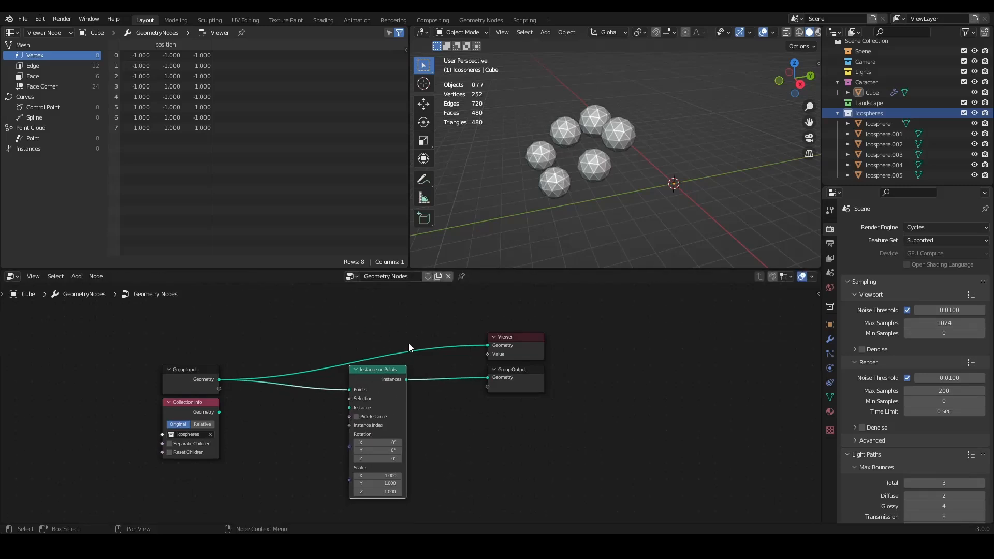
Delete the Viewer node and move the Instance on Points node slightly closer to Group Input.
{"action": "scroll", "coordinate": [408, 343], "scroll_direction": "up", "scroll_amount": 1}
{"action": "left_click", "coordinate": [554, 339]}
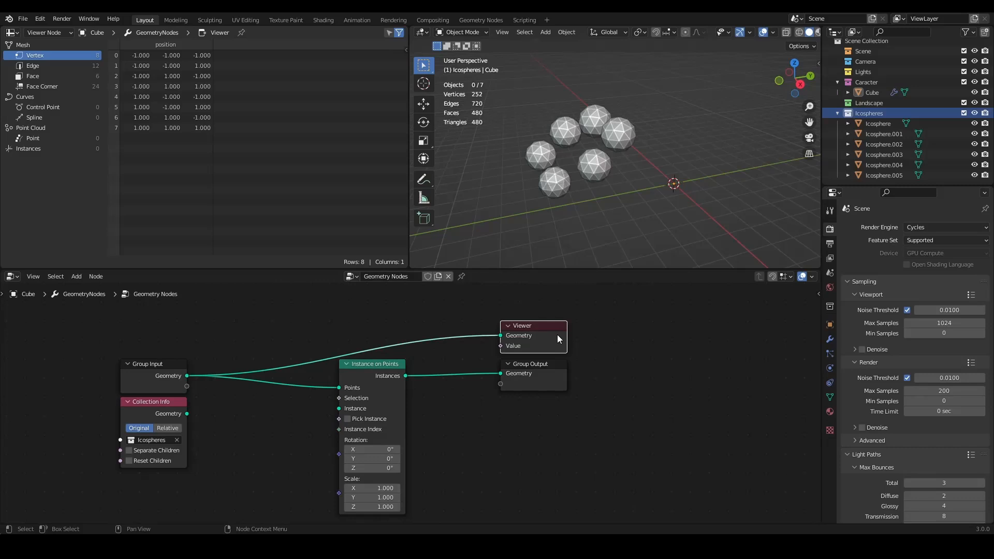
{"action": "key", "text": "x"}
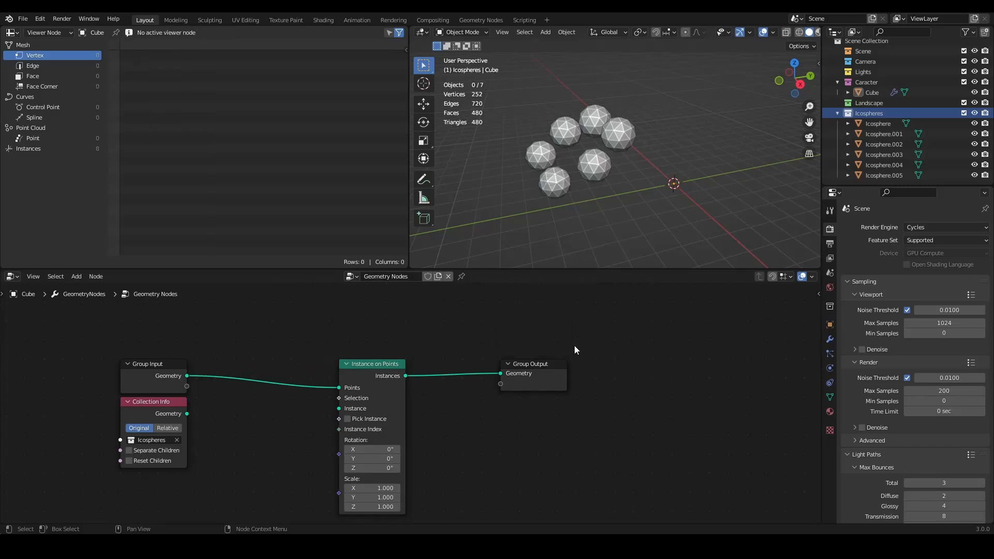
{"action": "left_click_drag", "start_coordinate": [374, 374], "coordinate": [355, 357]}
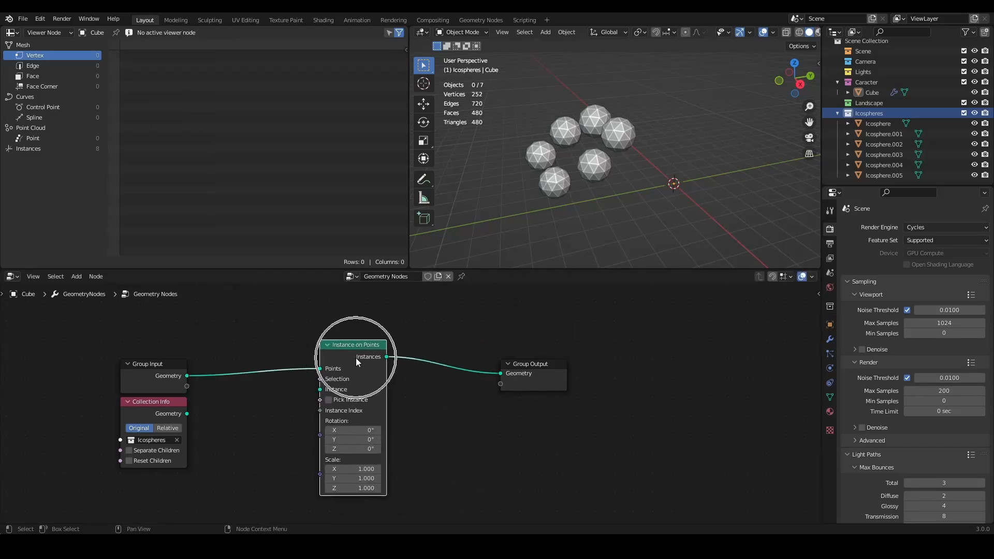
Connect Collection Info's Geometry output to the Instance input of Instance on Points.
{"action": "scroll", "coordinate": [316, 380], "scroll_direction": "up", "scroll_amount": 1}
{"action": "left_click_drag", "start_coordinate": [149, 416], "coordinate": [304, 387]}
{"action": "middle_click_drag", "start_coordinate": [672, 207], "coordinate": [714, 222]}
Insert a Join Geometry node before Group Output and connect Group Input's Geometry to it as well.
{"action": "key", "text": "shift+a"}
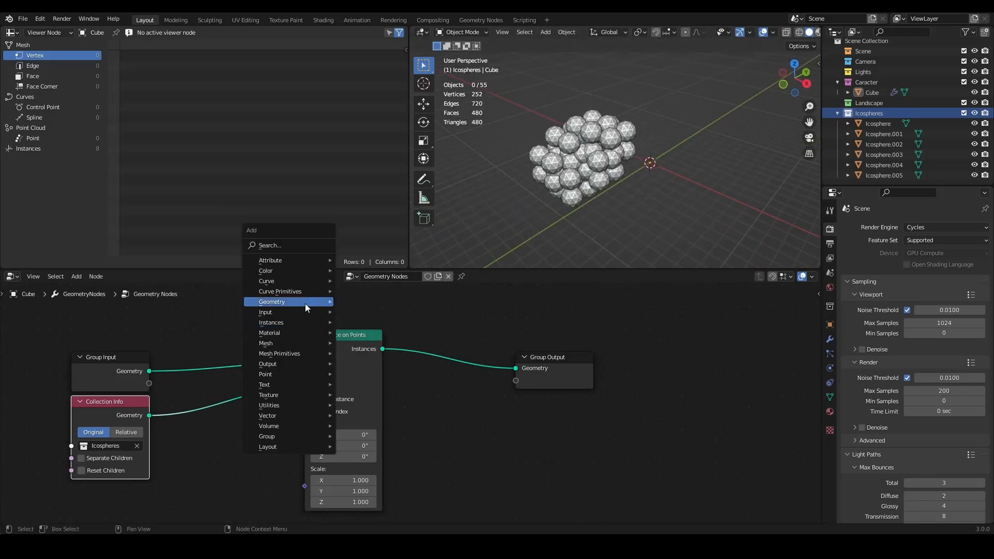
{"action": "mouse_move", "coordinate": [306, 302]}
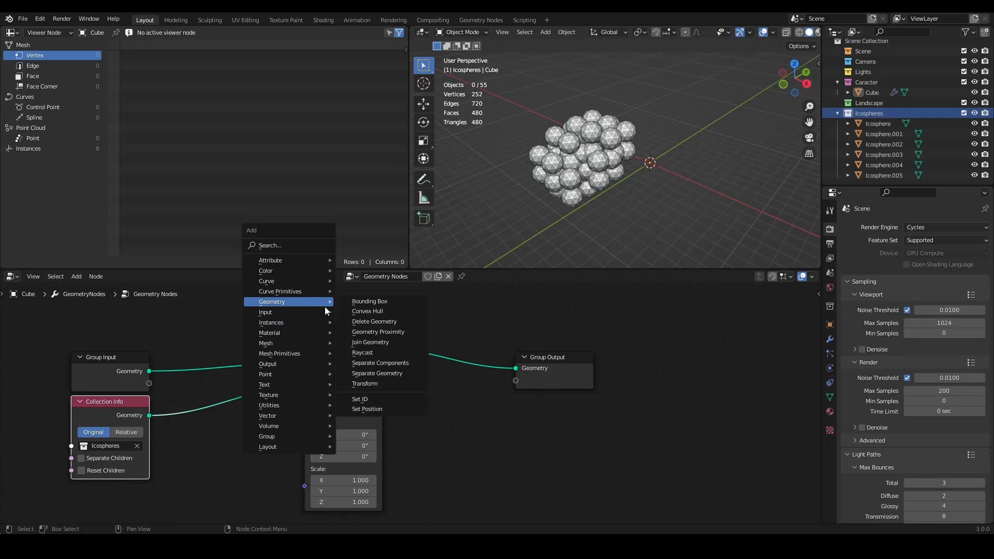
{"action": "left_click", "coordinate": [385, 343]}
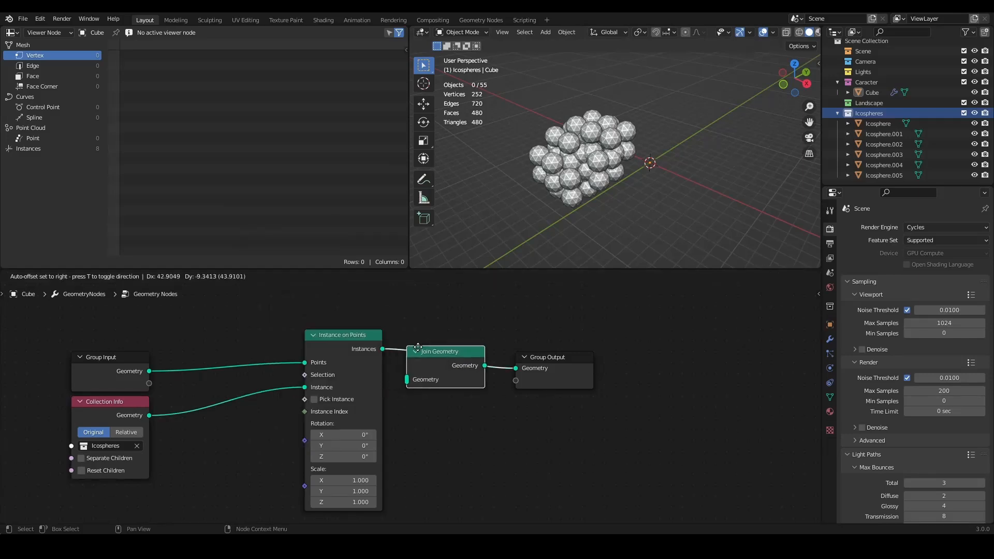
{"action": "left_click", "coordinate": [456, 346]}
{"action": "left_click_drag", "start_coordinate": [153, 371], "coordinate": [434, 362]}
Examine in the 3D viewport how the icosphere instances sit in relation to the original cube.
{"action": "scroll", "coordinate": [542, 184], "scroll_direction": "up", "scroll_amount": 5}
{"action": "middle_click_drag", "start_coordinate": [591, 180], "coordinate": [577, 140]}
{"action": "scroll", "coordinate": [544, 132], "scroll_direction": "down", "scroll_amount": 5}
{"action": "scroll", "coordinate": [564, 158], "scroll_direction": "down", "scroll_amount": 3}
{"action": "scroll", "coordinate": [558, 163], "scroll_direction": "up", "scroll_amount": 3}
{"action": "scroll", "coordinate": [576, 140], "scroll_direction": "up", "scroll_amount": 4}
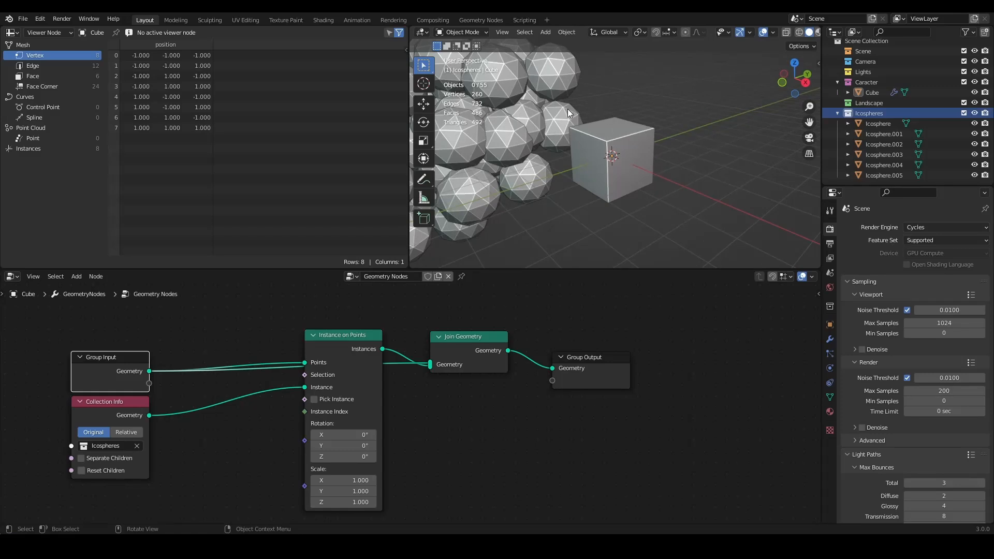
{"action": "scroll", "coordinate": [592, 147], "scroll_direction": "down", "scroll_amount": 3}
{"action": "scroll", "coordinate": [592, 147], "scroll_direction": "up", "scroll_amount": 2}
{"action": "scroll", "coordinate": [592, 147], "scroll_direction": "down", "scroll_amount": 2}
Select the cube and enlarge its mesh in Edit Mode to corner coordinates of about ±1.694 m.
{"action": "middle_click_drag", "start_coordinate": [592, 148], "coordinate": [621, 154]}
{"action": "scroll", "coordinate": [638, 148], "scroll_direction": "up", "scroll_amount": 3}
{"action": "left_click", "coordinate": [625, 148]}
{"action": "key", "text": "Tab"}
{"action": "scroll", "coordinate": [613, 152], "scroll_direction": "down", "scroll_amount": 3}
{"action": "left_click", "coordinate": [639, 145]}
{"action": "scroll", "coordinate": [639, 145], "scroll_direction": "down", "scroll_amount": 3}
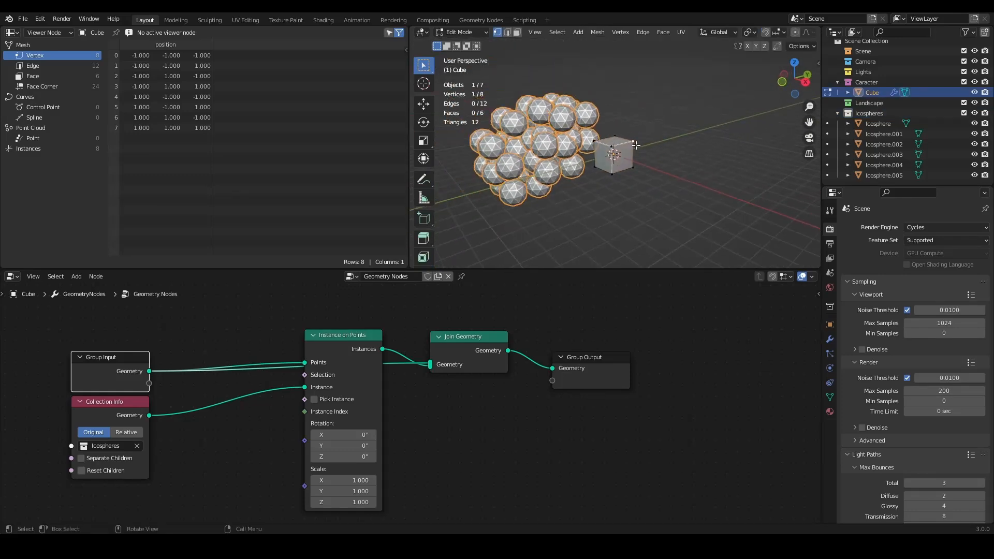
{"action": "key", "text": "g"}
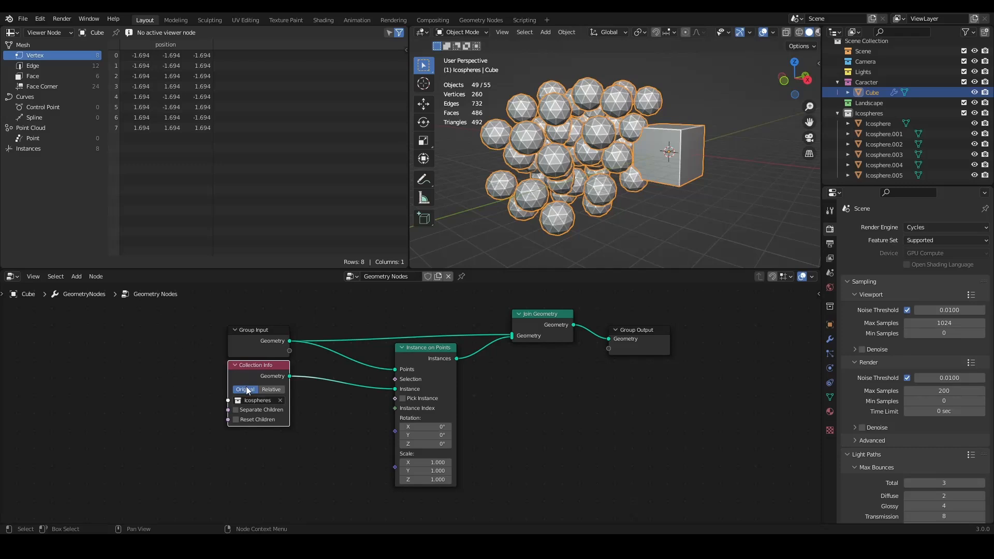
Switch Collection Info from Original to Relative and inspect how the icosphere instances are placed around the cube.
{"action": "left_click", "coordinate": [280, 390]}
{"action": "scroll", "coordinate": [572, 215], "scroll_direction": "up", "scroll_amount": 3}
{"action": "middle_click_drag", "start_coordinate": [573, 215], "coordinate": [621, 191]}
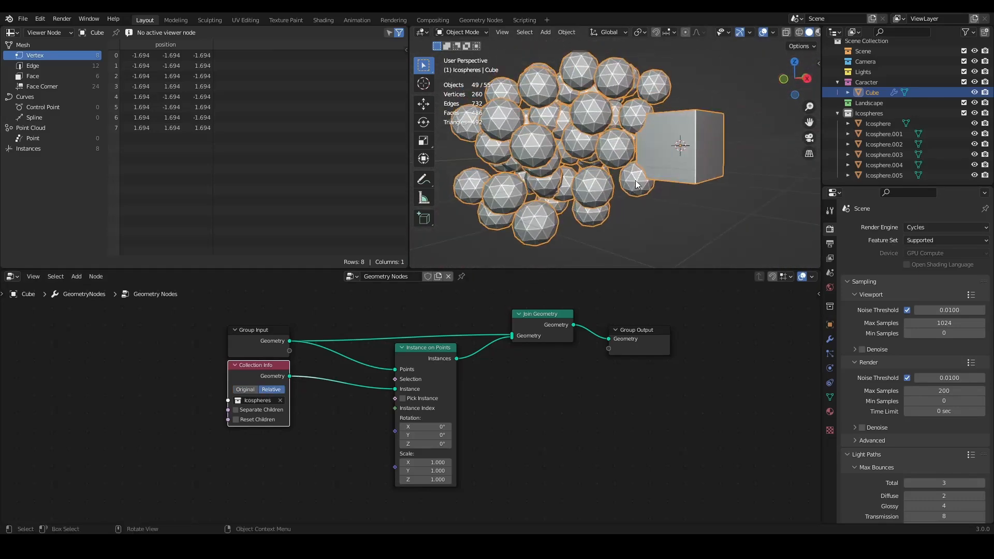
{"action": "scroll", "coordinate": [324, 404], "scroll_direction": "up", "scroll_amount": 2}
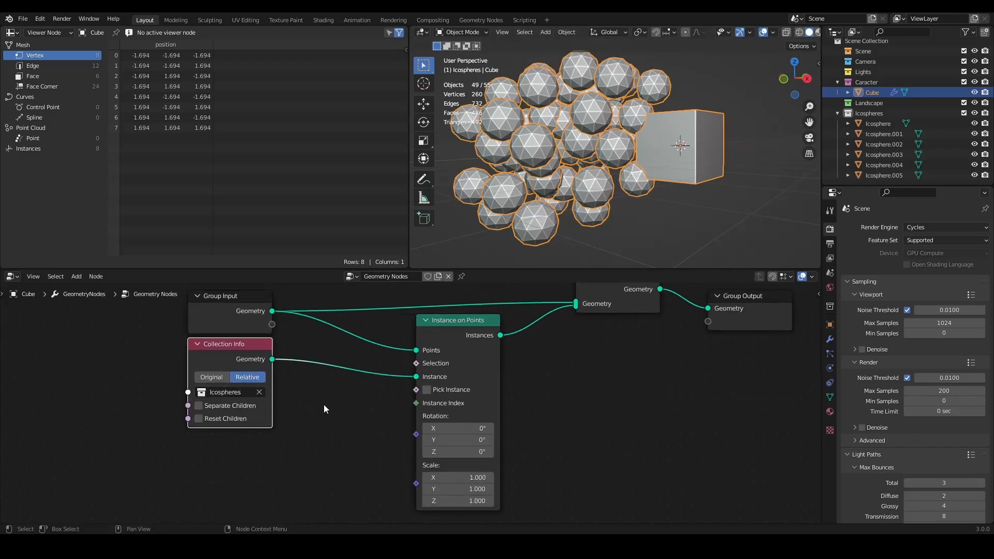
{"action": "scroll", "coordinate": [324, 405], "scroll_direction": "down", "scroll_amount": 1}
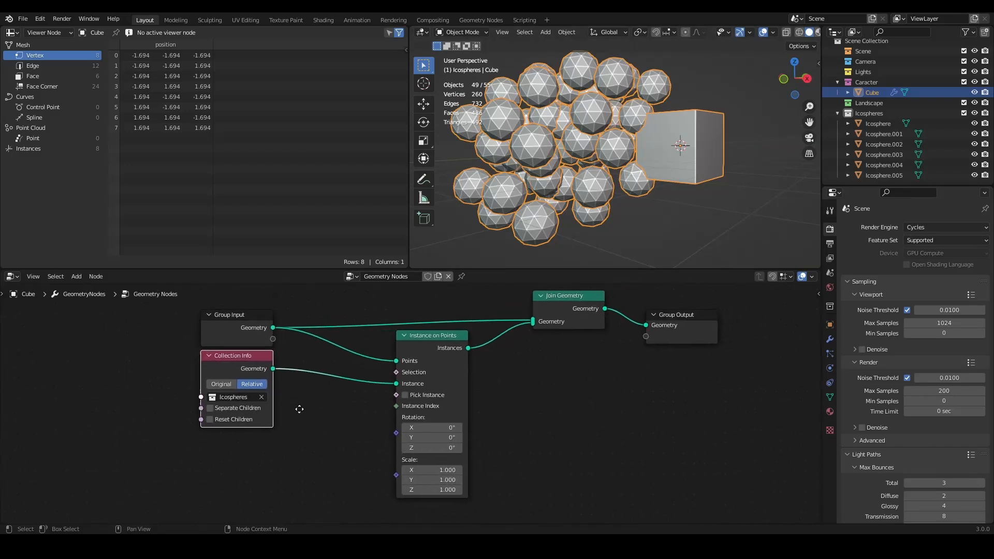
Enable Separate Children and Reset Children on Collection Info, and move the cube farther from the source icospheres.
{"action": "left_click", "coordinate": [216, 420]}
{"action": "middle_click_drag", "start_coordinate": [645, 202], "coordinate": [626, 155]}
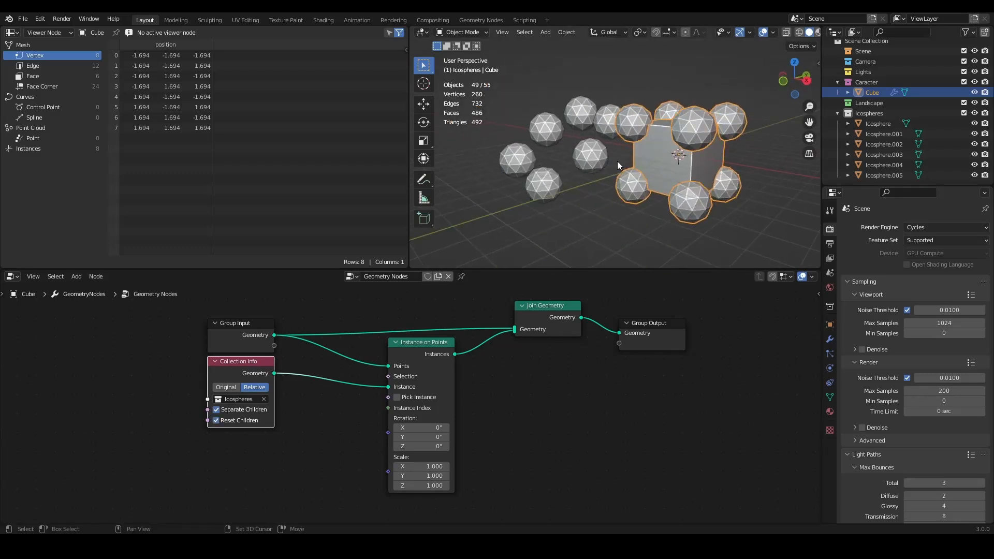
{"action": "scroll", "coordinate": [530, 169], "scroll_direction": "up", "scroll_amount": 5}
{"action": "middle_click_drag", "start_coordinate": [529, 169], "coordinate": [579, 207]}
{"action": "scroll", "coordinate": [594, 148], "scroll_direction": "down", "scroll_amount": 5}
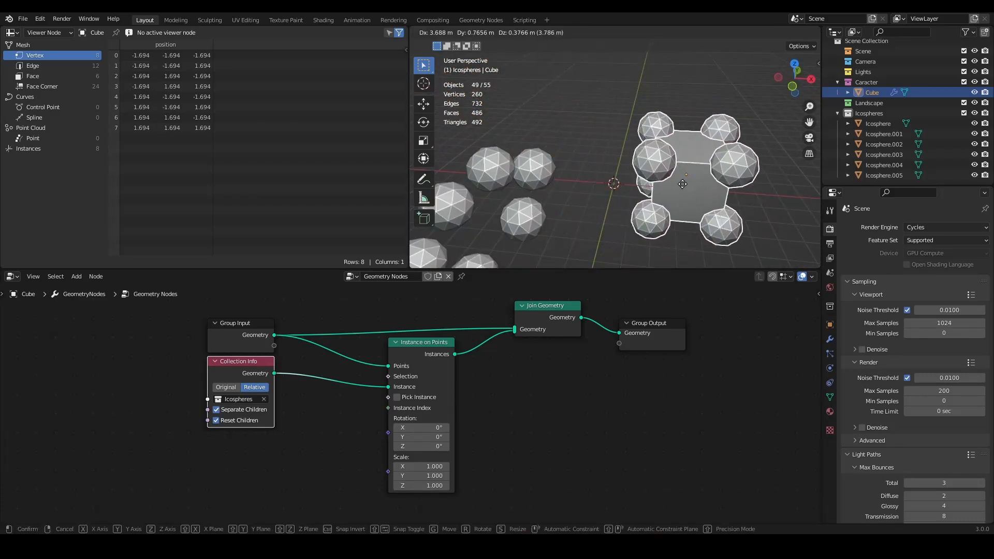
Enable Pick Instance on the Instance on Points node and compare the instances at the cube's corners.
{"action": "scroll", "coordinate": [548, 243], "scroll_direction": "up", "scroll_amount": 3}
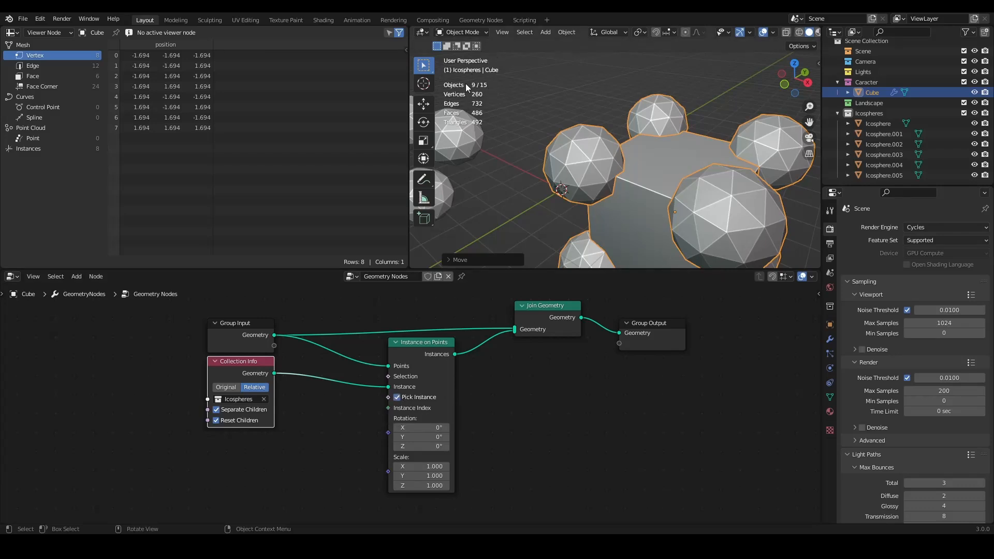
{"action": "left_click", "coordinate": [397, 397]}
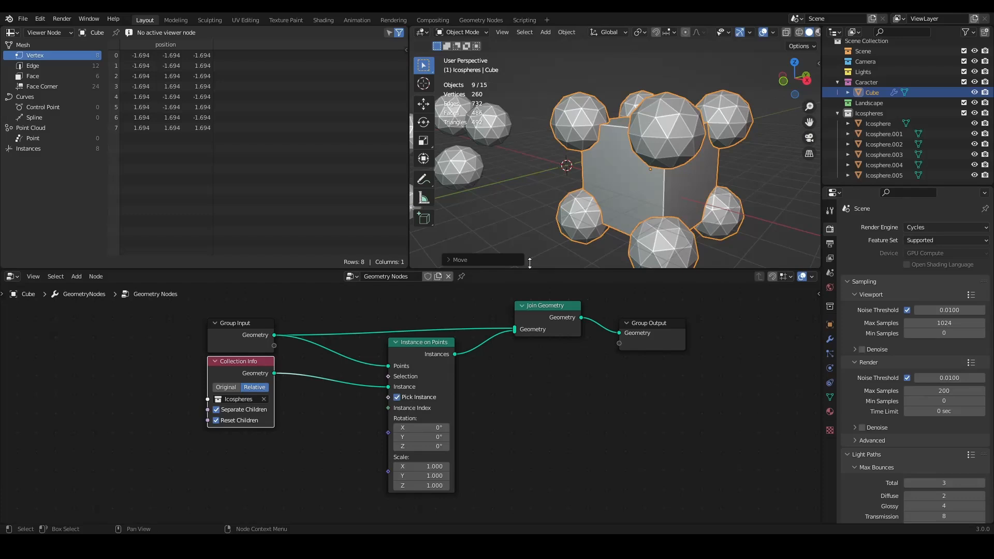
{"action": "middle_click_drag", "start_coordinate": [678, 141], "coordinate": [652, 144]}
{"action": "scroll", "coordinate": [652, 144], "scroll_direction": "up", "scroll_amount": 2}
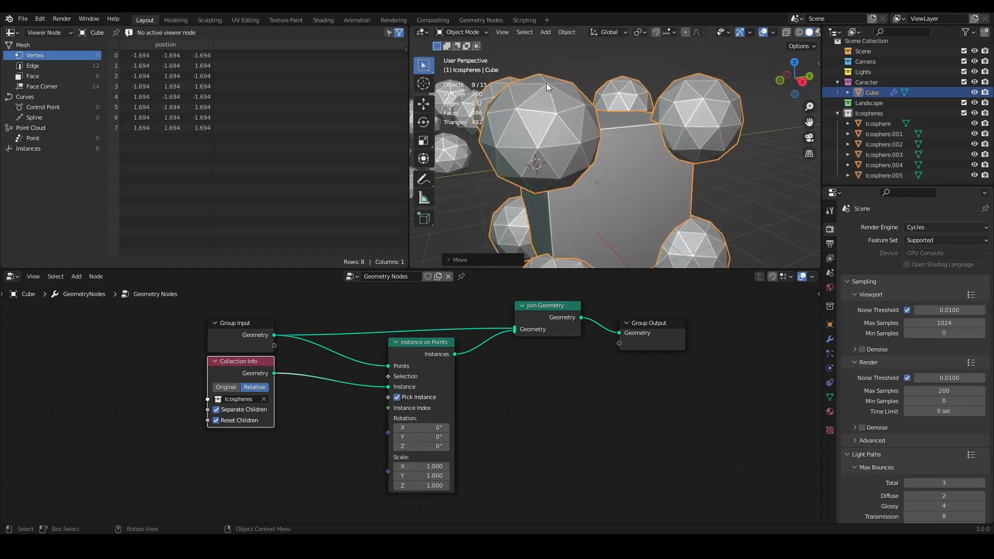
{"action": "scroll", "coordinate": [565, 255], "scroll_direction": "down", "scroll_amount": 4}
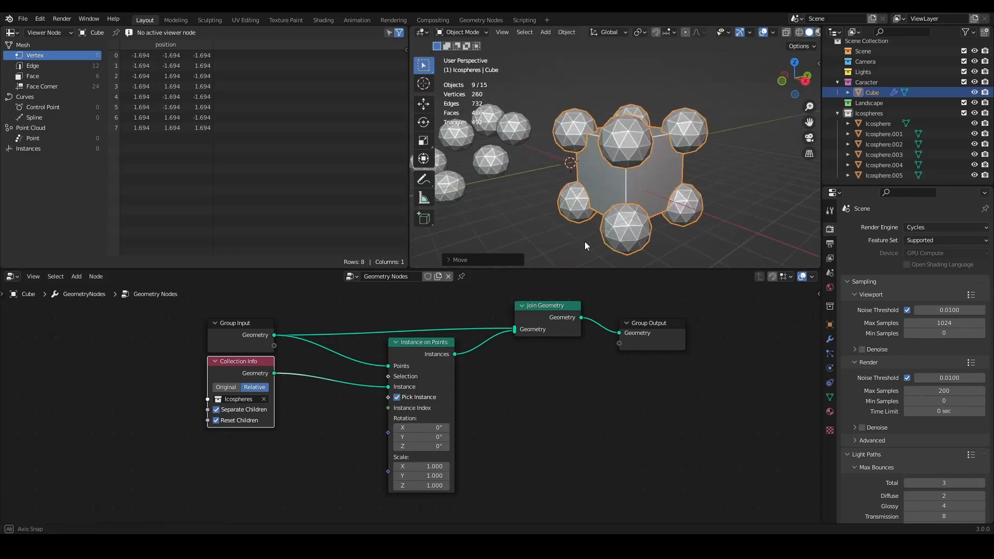
{"action": "left_click", "coordinate": [397, 397]}
{"action": "scroll", "coordinate": [590, 158], "scroll_direction": "down", "scroll_amount": 3}
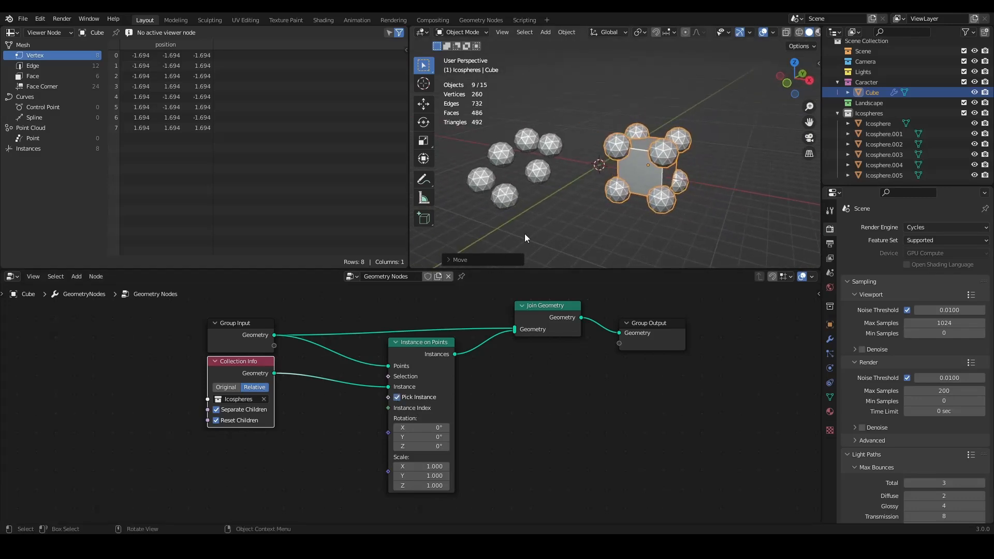
Add a Color input node below Collection Info.
{"action": "scroll", "coordinate": [320, 390], "scroll_direction": "down", "scroll_amount": 1}
{"action": "scroll", "coordinate": [405, 384], "scroll_direction": "down", "scroll_amount": 1}
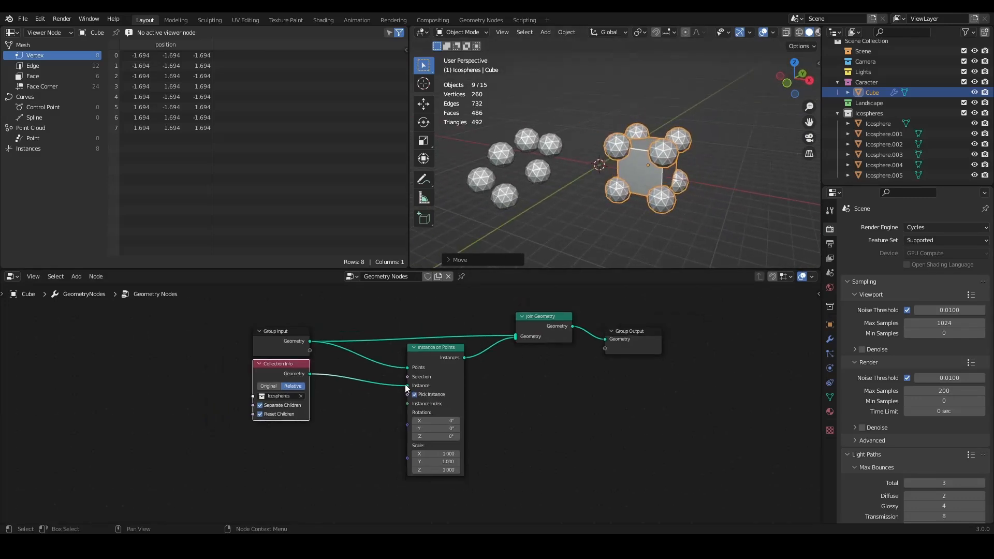
{"action": "scroll", "coordinate": [404, 384], "scroll_direction": "up", "scroll_amount": 1}
{"action": "key", "text": "shift+a"}
{"action": "mouse_move", "coordinate": [345, 349]}
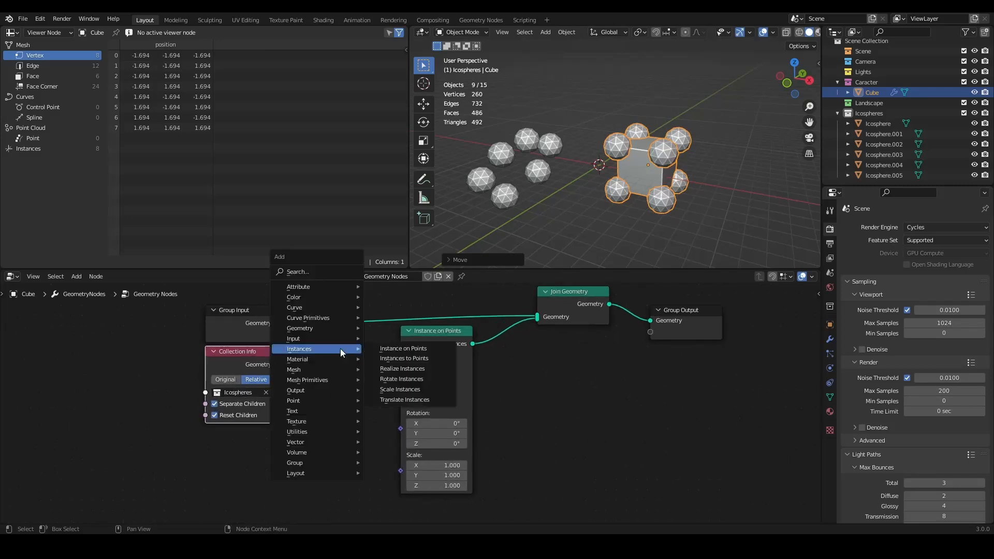
{"action": "mouse_move", "coordinate": [311, 340]}
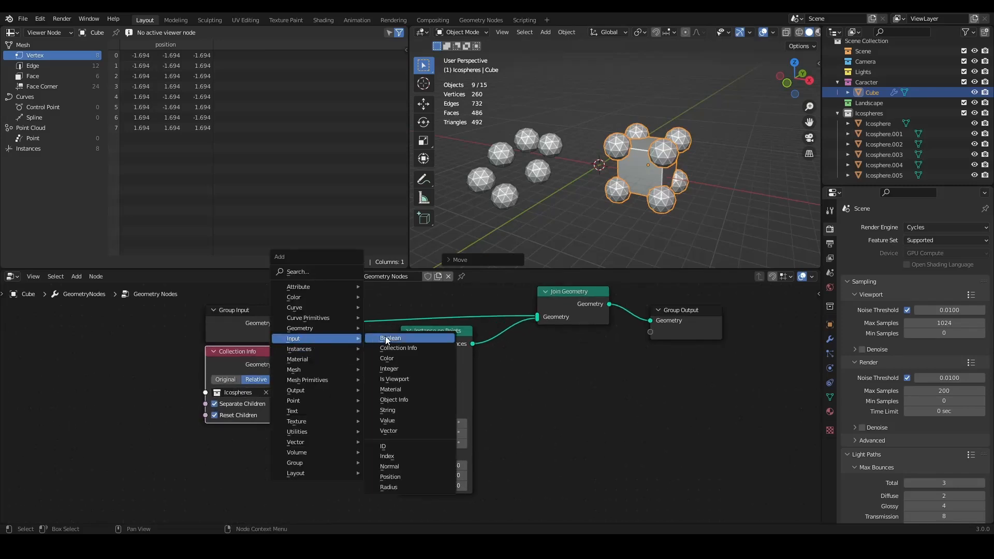
{"action": "left_click", "coordinate": [423, 358]}
{"action": "scroll", "coordinate": [267, 419], "scroll_direction": "down", "scroll_amount": 1}
{"action": "scroll", "coordinate": [267, 419], "scroll_direction": "up", "scroll_amount": 1}
{"action": "left_click", "coordinate": [262, 435]}
Connect the Color output to the Rotation input of Instance on Points and tint the color pale green.
{"action": "left_click_drag", "start_coordinate": [261, 433], "coordinate": [399, 418]}
{"action": "scroll", "coordinate": [655, 143], "scroll_direction": "up", "scroll_amount": 5}
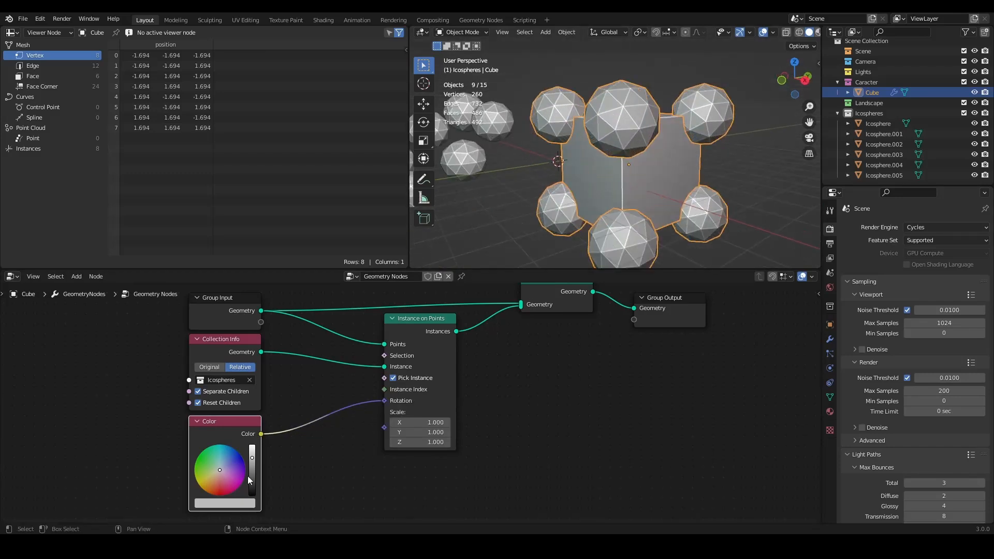
{"action": "mouse_move", "coordinate": [222, 474]}
{"action": "left_mouse_down"}
{"action": "mouse_move", "coordinate": [229, 483]}
{"action": "mouse_move", "coordinate": [207, 484]}
{"action": "mouse_move", "coordinate": [212, 445]}
{"action": "mouse_move", "coordinate": [220, 479]}
{"action": "mouse_move", "coordinate": [213, 463]}
{"action": "left_mouse_up"}
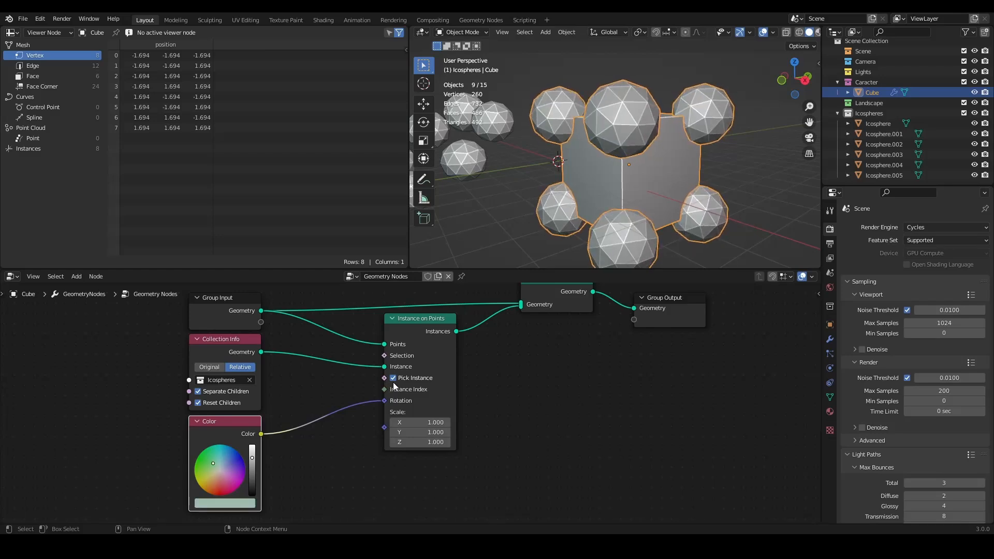
Reroute the Color output from Rotation to the Scale input and change the color to pale pink.
{"action": "left_click_drag", "start_coordinate": [385, 400], "coordinate": [384, 443]}
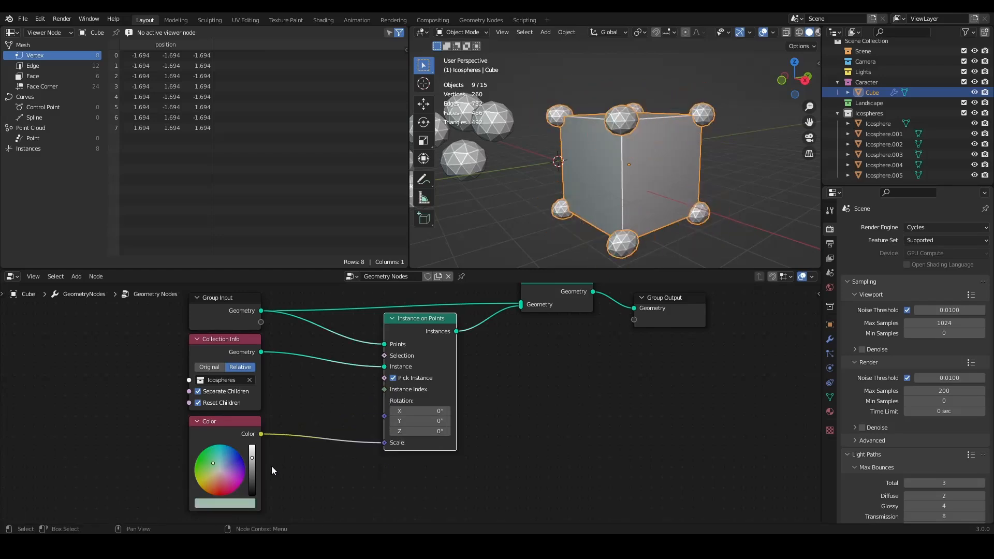
{"action": "mouse_move", "coordinate": [219, 472]}
{"action": "left_mouse_down"}
{"action": "mouse_move", "coordinate": [220, 489]}
{"action": "mouse_move", "coordinate": [210, 446]}
{"action": "left_mouse_up"}
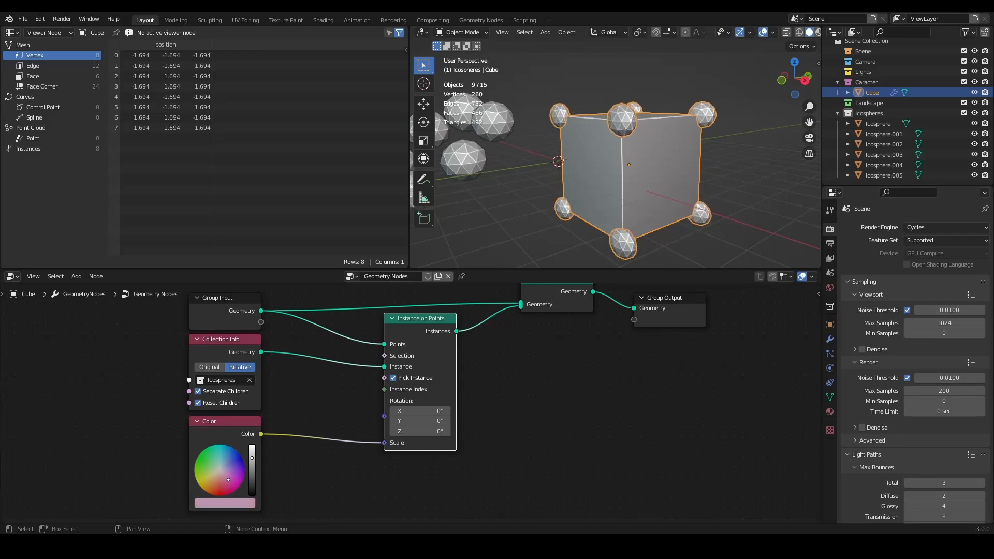
Delete the Color node and add an Integer input node below Collection Info.
{"action": "key", "text": "x"}
{"action": "key", "text": "shift+a"}
{"action": "mouse_move", "coordinate": [279, 387]}
{"action": "left_click", "coordinate": [362, 267]}
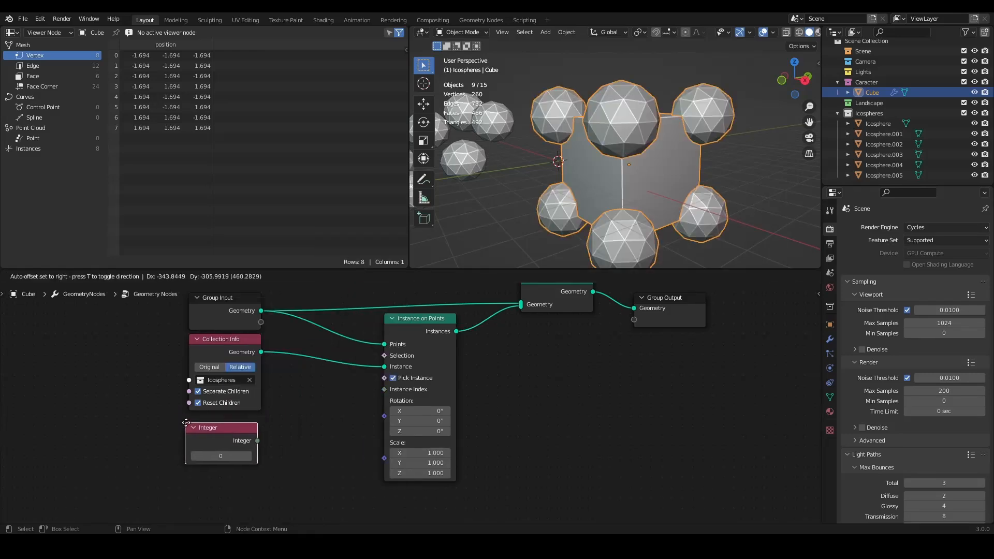
{"action": "left_click", "coordinate": [189, 419]}
{"action": "scroll", "coordinate": [215, 401], "scroll_direction": "down", "scroll_amount": 2}
{"action": "scroll", "coordinate": [280, 391], "scroll_direction": "up", "scroll_amount": 2}
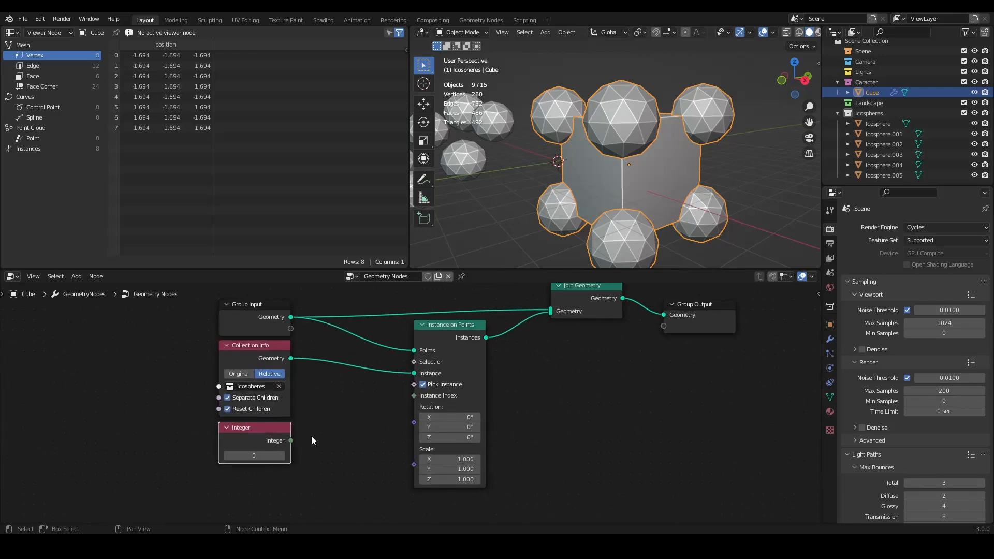
{"action": "scroll", "coordinate": [288, 439], "scroll_direction": "up", "scroll_amount": 1}
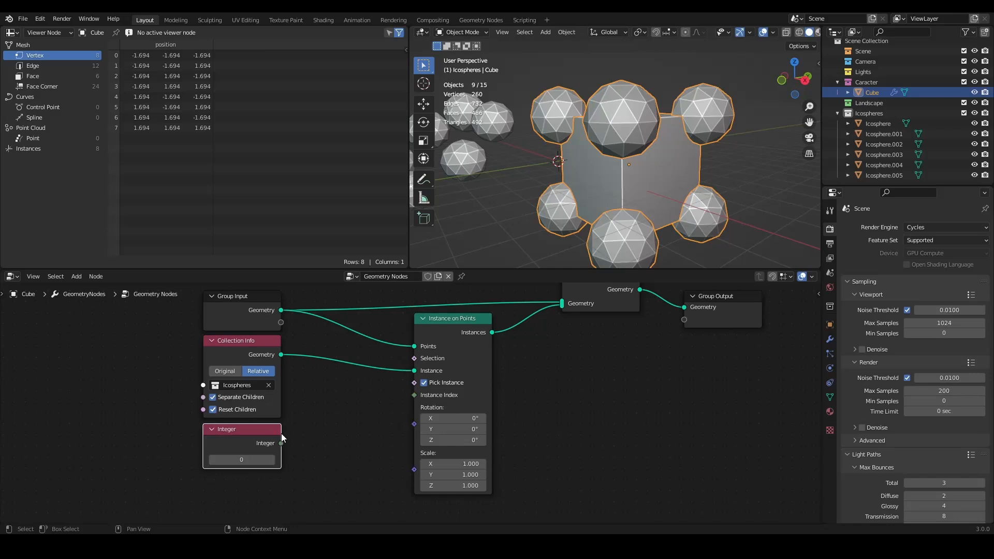
{"action": "scroll", "coordinate": [288, 439], "scroll_direction": "up", "scroll_amount": 1}
{"action": "middle_click_drag", "start_coordinate": [291, 446], "coordinate": [273, 449]}
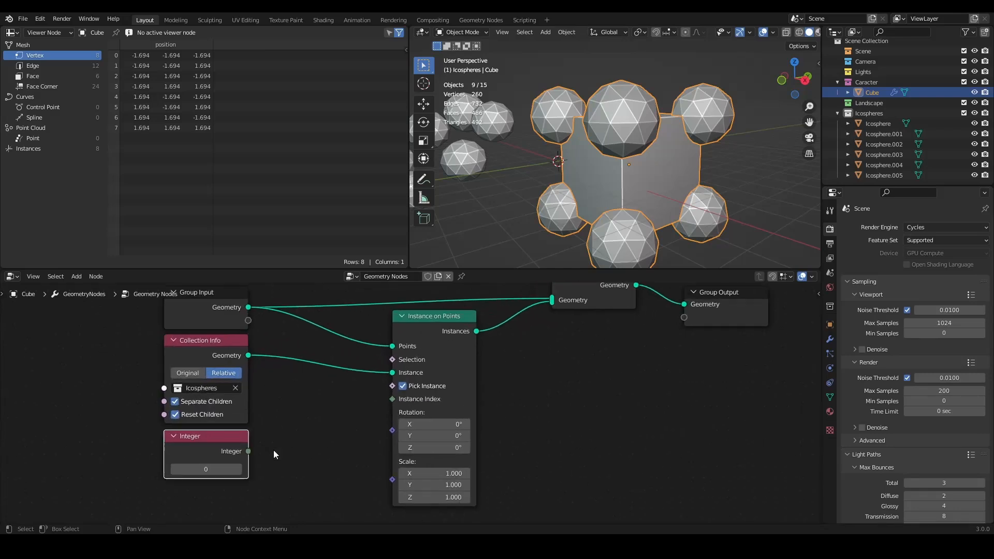
Try several values on the Integer node, raising it to 3, entering 2, and finishing at 1.
{"action": "left_click", "coordinate": [238, 469]}
{"action": "left_click", "coordinate": [239, 469]}
{"action": "left_click", "coordinate": [238, 469]}
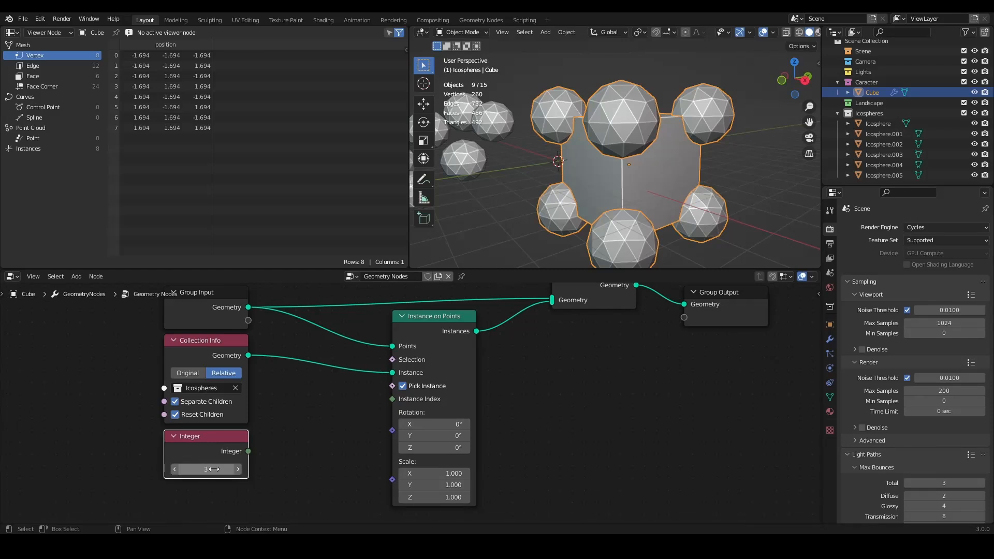
{"action": "left_click", "coordinate": [214, 469]}
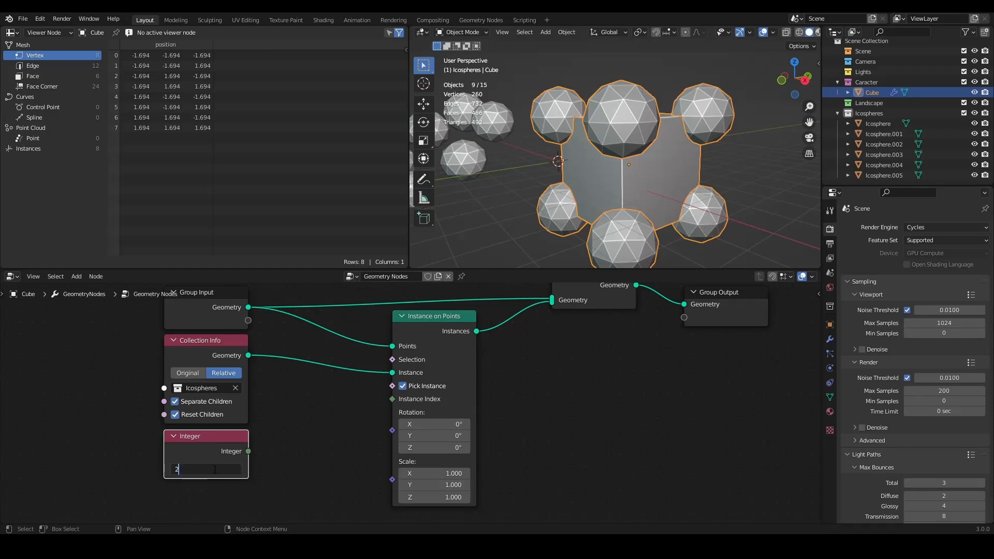
{"action": "key", "text": "Return"}
{"action": "left_click", "coordinate": [238, 469]}
{"action": "left_click", "coordinate": [174, 468]}
{"action": "left_click", "coordinate": [174, 469]}
{"action": "left_click", "coordinate": [174, 469]}
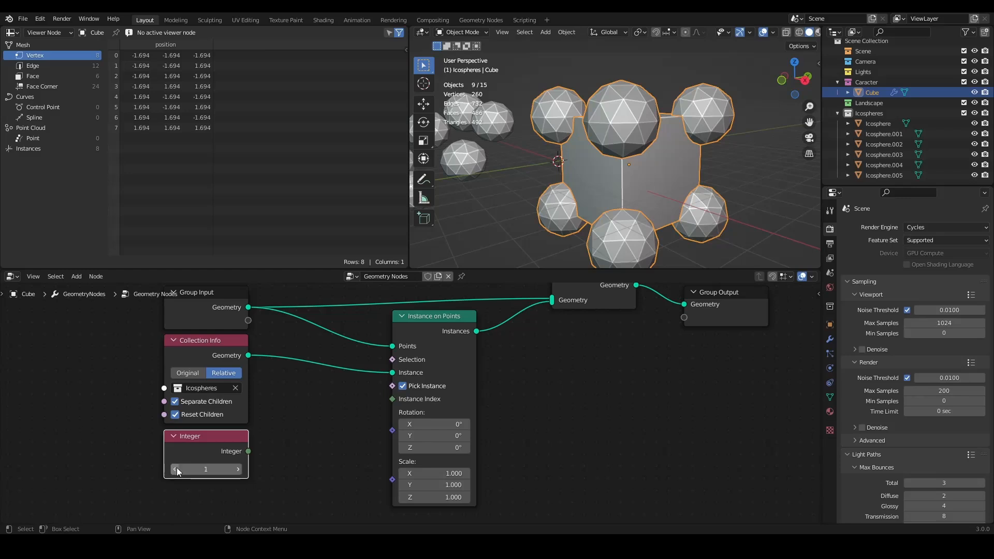
Replace the Integer node with an Is Viewport node and place it above Group Input.
{"action": "key", "text": "shift+a"}
{"action": "mouse_move", "coordinate": [193, 383]}
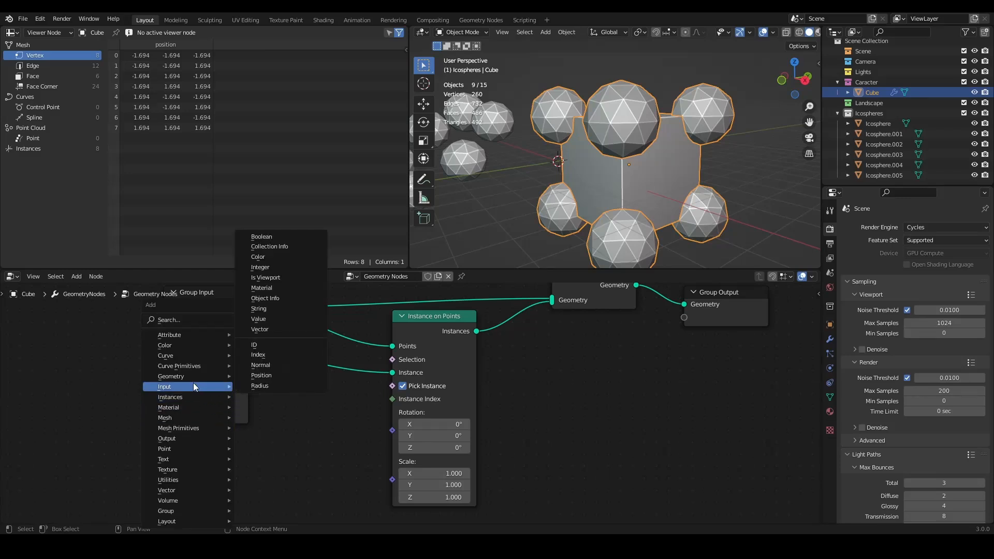
{"action": "left_click", "coordinate": [282, 276]}
{"action": "left_click", "coordinate": [166, 434]}
{"action": "scroll", "coordinate": [207, 464], "scroll_direction": "down", "scroll_amount": 2}
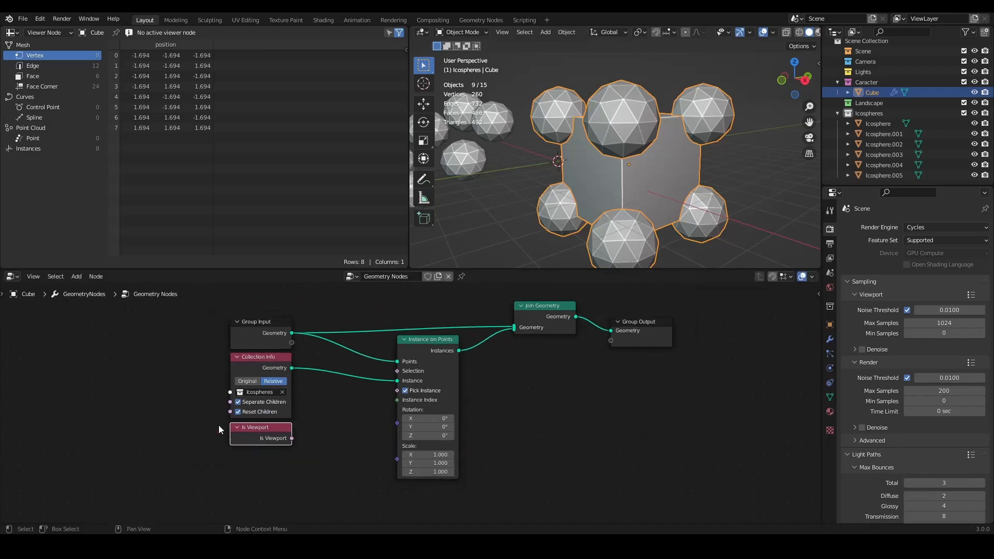
{"action": "left_click_drag", "start_coordinate": [217, 476], "coordinate": [225, 295]}
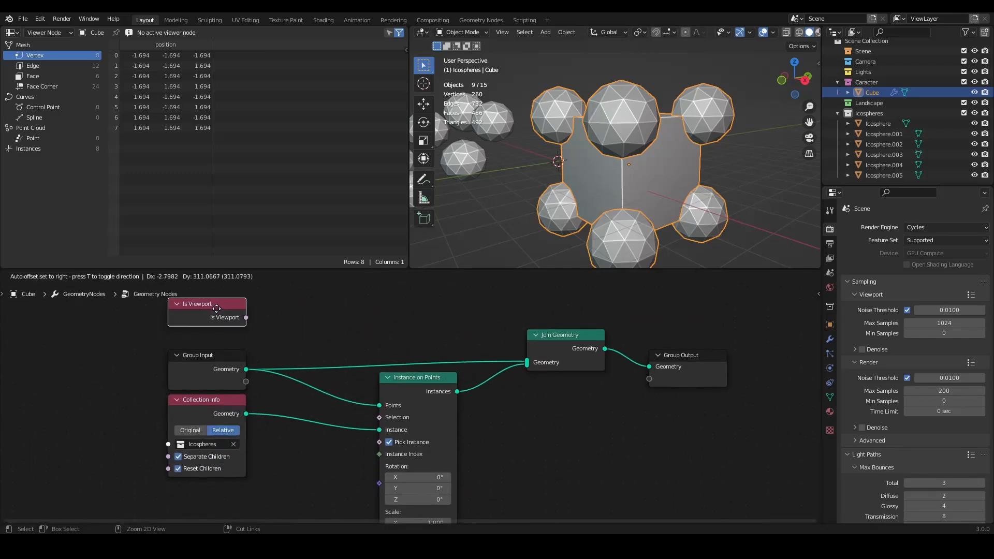
{"action": "scroll", "coordinate": [364, 363], "scroll_direction": "down", "scroll_amount": 2}
Delete the Join Geometry, Instance on Points and Collection Info nodes.
{"action": "left_click_drag", "start_coordinate": [536, 306], "coordinate": [294, 466]}
{"action": "key", "text": "x"}
{"action": "left_click", "coordinate": [200, 400]}
{"action": "key", "text": "x"}
{"action": "scroll", "coordinate": [344, 382], "scroll_direction": "down", "scroll_amount": 1}
{"action": "scroll", "coordinate": [345, 381], "scroll_direction": "up", "scroll_amount": 1}
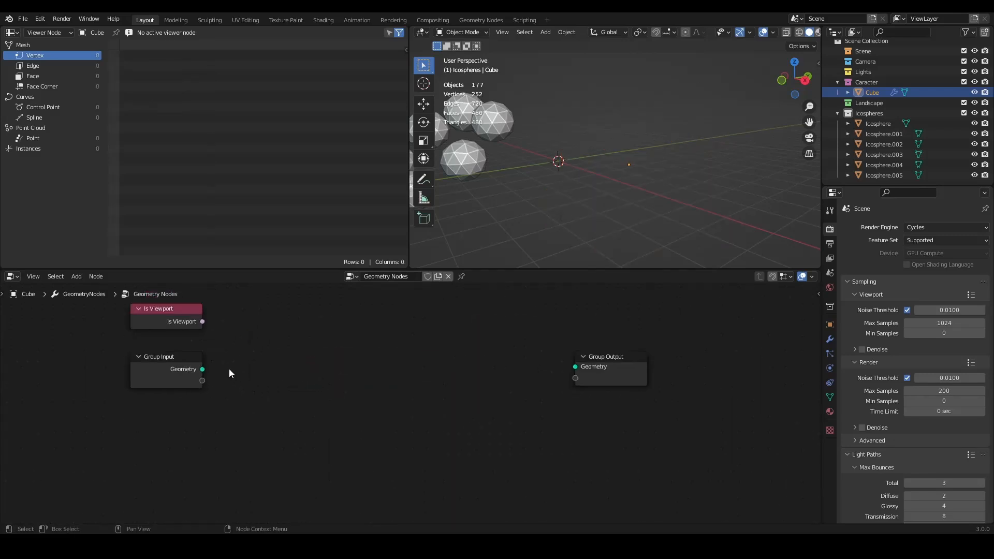
Connect Group Input's Geometry directly to Group Output's Geometry.
{"action": "left_click_drag", "start_coordinate": [205, 368], "coordinate": [574, 367]}
{"action": "middle_click_drag", "start_coordinate": [473, 342], "coordinate": [473, 395]}
{"action": "scroll", "coordinate": [472, 397], "scroll_direction": "up", "scroll_amount": 1}
{"action": "scroll", "coordinate": [471, 397], "scroll_direction": "down", "scroll_amount": 2}
{"action": "scroll", "coordinate": [471, 396], "scroll_direction": "left", "scroll_amount": 2}
Insert a Subdivision Surface node on the link between Group Input and Group Output.
{"action": "key", "text": "shift+a"}
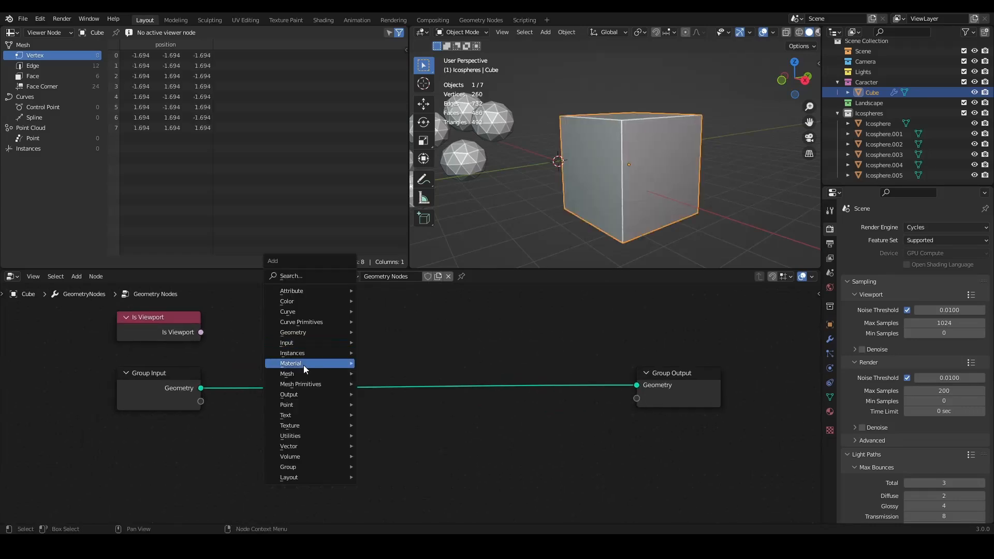
{"action": "mouse_move", "coordinate": [300, 371]}
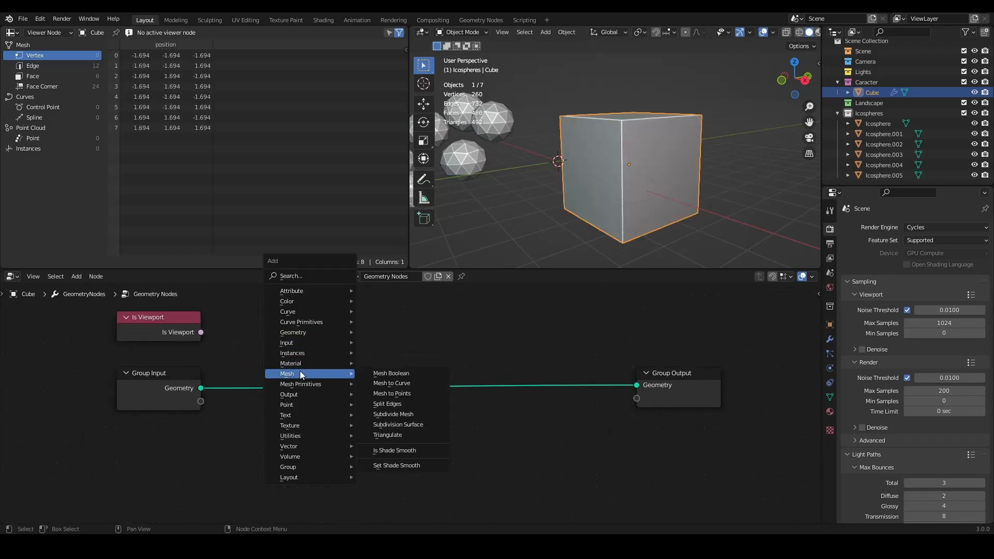
{"action": "left_click", "coordinate": [414, 421]}
{"action": "left_click", "coordinate": [353, 342]}
{"action": "key", "text": "g"}
{"action": "left_click", "coordinate": [354, 330]}
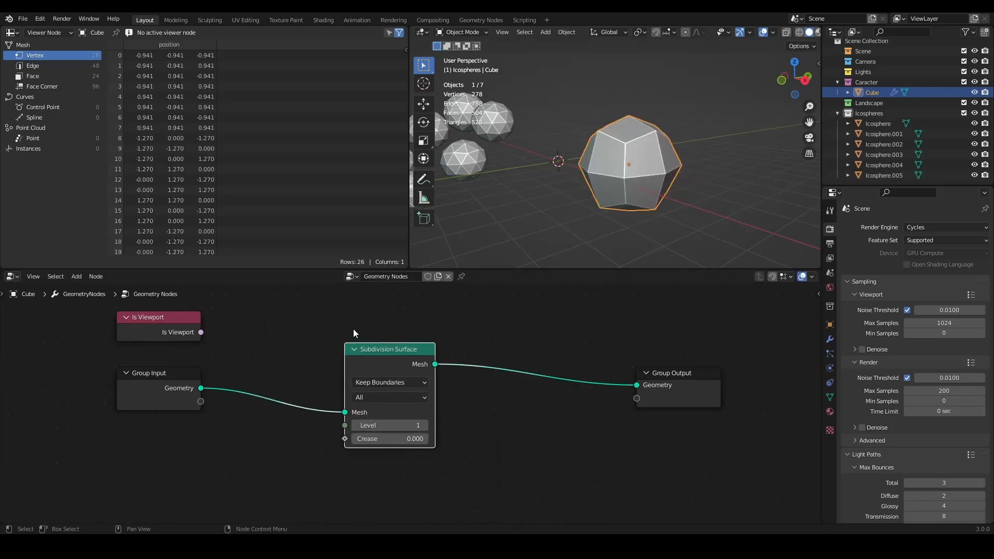
{"action": "key", "text": "shift+a"}
{"action": "mouse_move", "coordinate": [315, 329]}
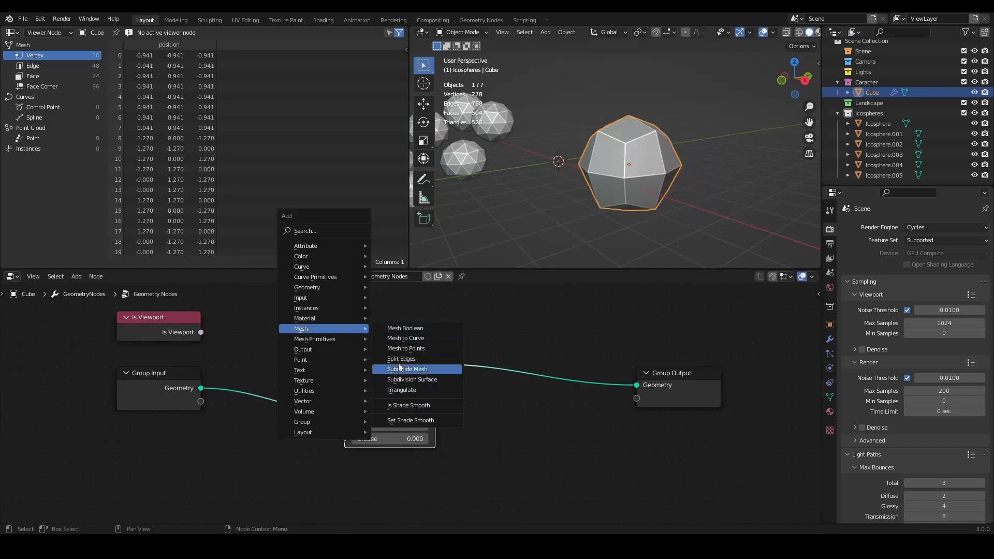
{"action": "key", "text": "Escape"}
{"action": "scroll", "coordinate": [357, 357], "scroll_direction": "down", "scroll_amount": 2}
{"action": "scroll", "coordinate": [352, 341], "scroll_direction": "up", "scroll_amount": 2}
{"action": "scroll", "coordinate": [346, 341], "scroll_direction": "down", "scroll_amount": 1}
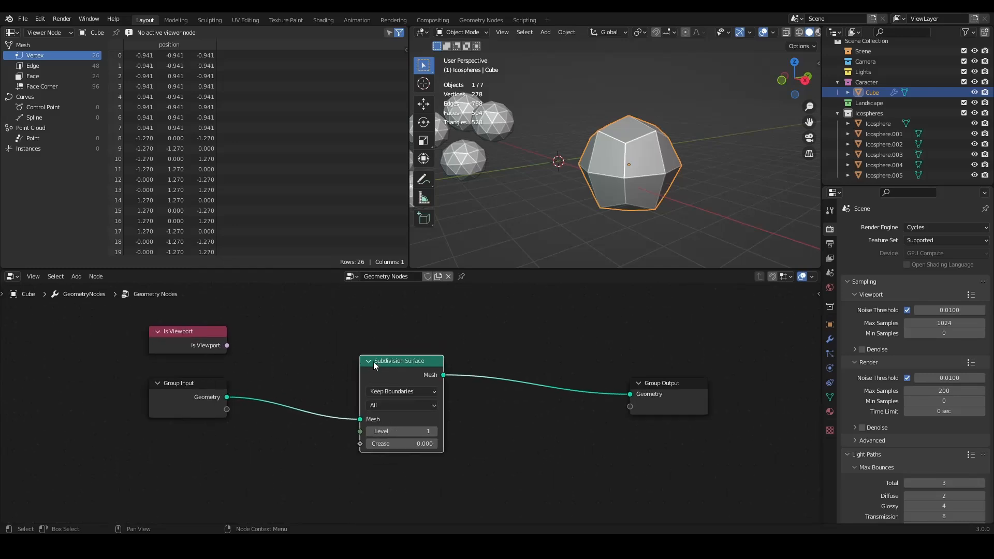
Move the Subdivision Surface node further along the link, between Group Input and Group Output.
{"action": "key", "text": "g"}
{"action": "left_click", "coordinate": [444, 365]}
{"action": "scroll", "coordinate": [424, 379], "scroll_direction": "up", "scroll_amount": 2}
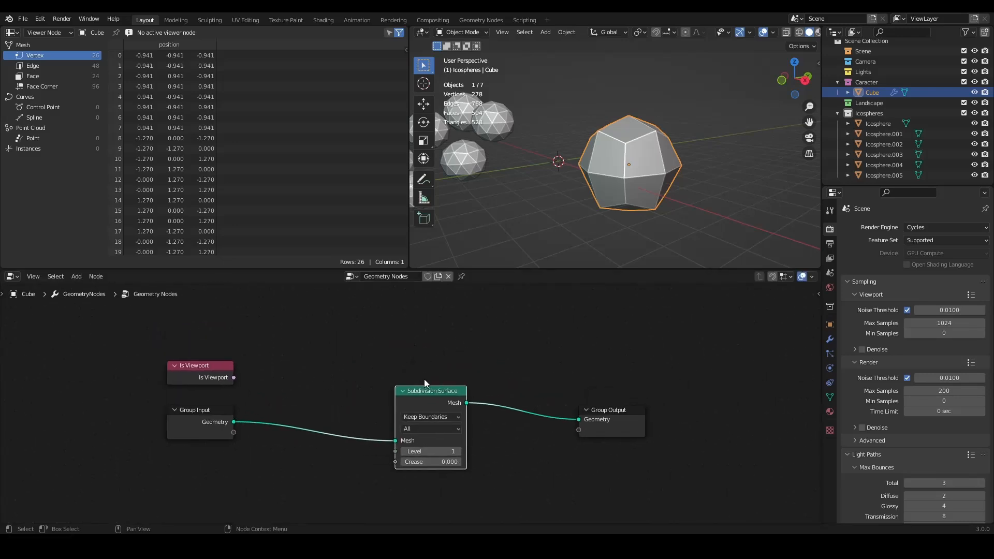
{"action": "scroll", "coordinate": [424, 379], "scroll_direction": "up", "scroll_amount": 2}
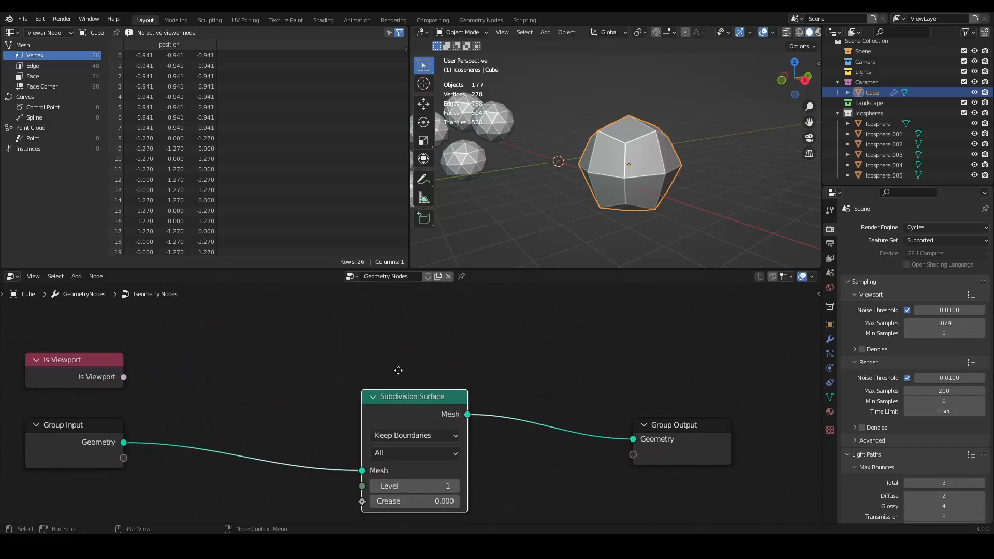
{"action": "middle_click_drag", "start_coordinate": [396, 358], "coordinate": [389, 325]}
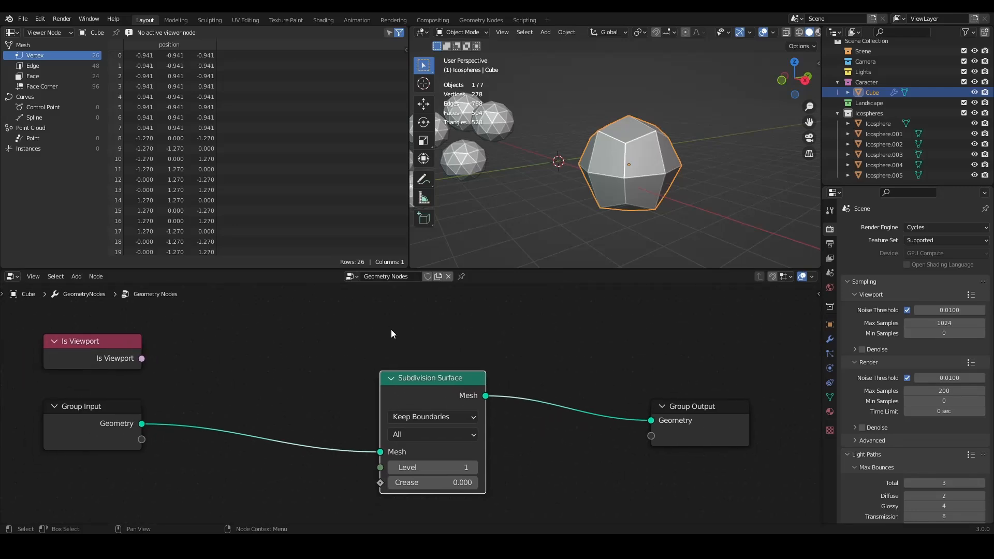
Set the Subdivision Surface node's Level to 5 and inspect the smoothed cube in the viewport.
{"action": "left_click", "coordinate": [473, 467]}
{"action": "left_click", "coordinate": [473, 467]}
{"action": "left_click", "coordinate": [473, 468]}
{"action": "left_click", "coordinate": [473, 467]}
{"action": "middle_click_drag", "start_coordinate": [435, 397], "coordinate": [443, 380]}
{"action": "mouse_move", "coordinate": [443, 380]}
{"action": "left_mouse_down"}
{"action": "mouse_move", "coordinate": [461, 401]}
{"action": "mouse_move", "coordinate": [443, 380]}
{"action": "left_mouse_up"}
{"action": "scroll", "coordinate": [703, 163], "scroll_direction": "down", "scroll_amount": 4}
{"action": "middle_click_drag", "start_coordinate": [703, 162], "coordinate": [641, 169]}
{"action": "mouse_move", "coordinate": [148, 325]}
{"action": "left_mouse_down"}
{"action": "mouse_move", "coordinate": [176, 343]}
{"action": "mouse_move", "coordinate": [156, 317]}
{"action": "mouse_move", "coordinate": [147, 319]}
{"action": "left_mouse_up"}
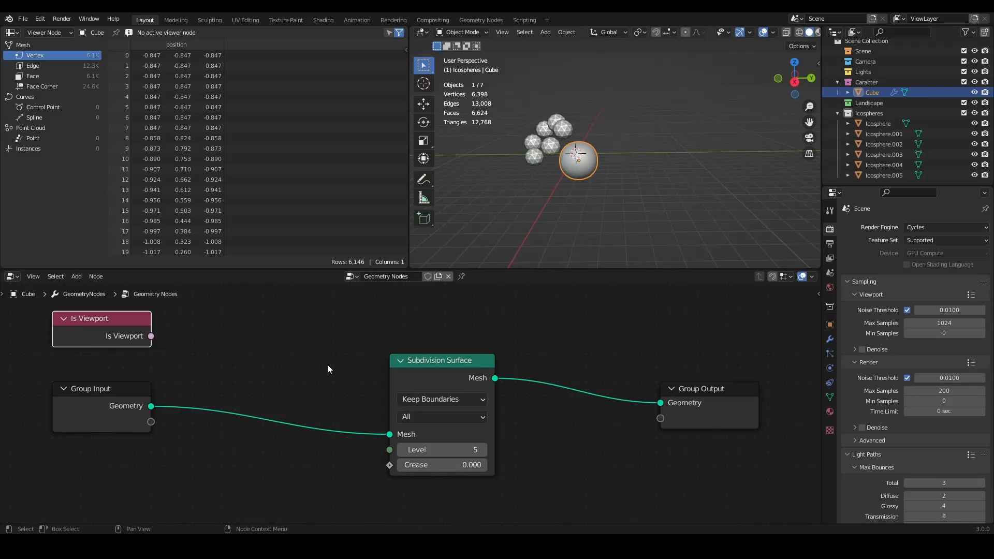
{"action": "scroll", "coordinate": [614, 191], "scroll_direction": "up", "scroll_amount": 5}
{"action": "middle_click_drag", "start_coordinate": [577, 193], "coordinate": [613, 196]}
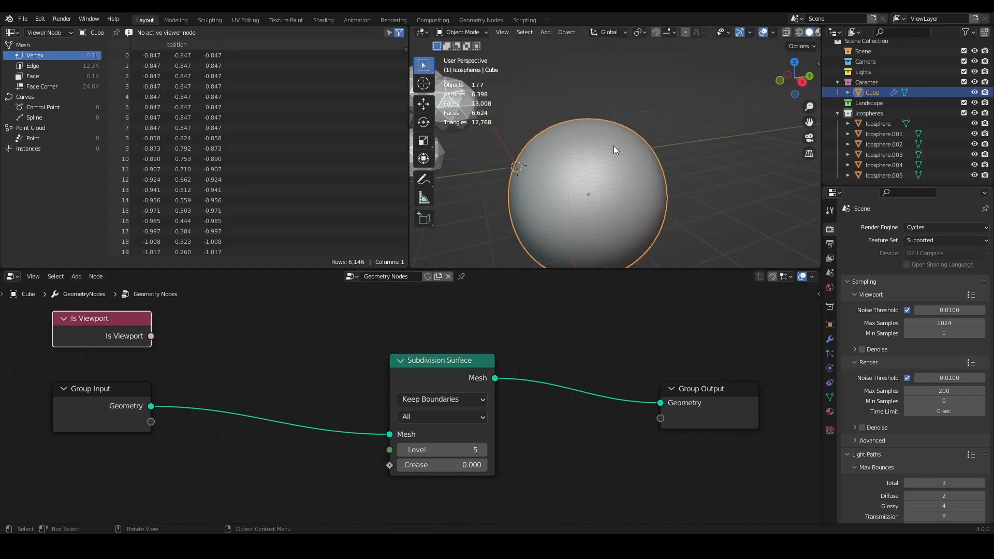
{"action": "scroll", "coordinate": [620, 148], "scroll_direction": "down", "scroll_amount": 4}
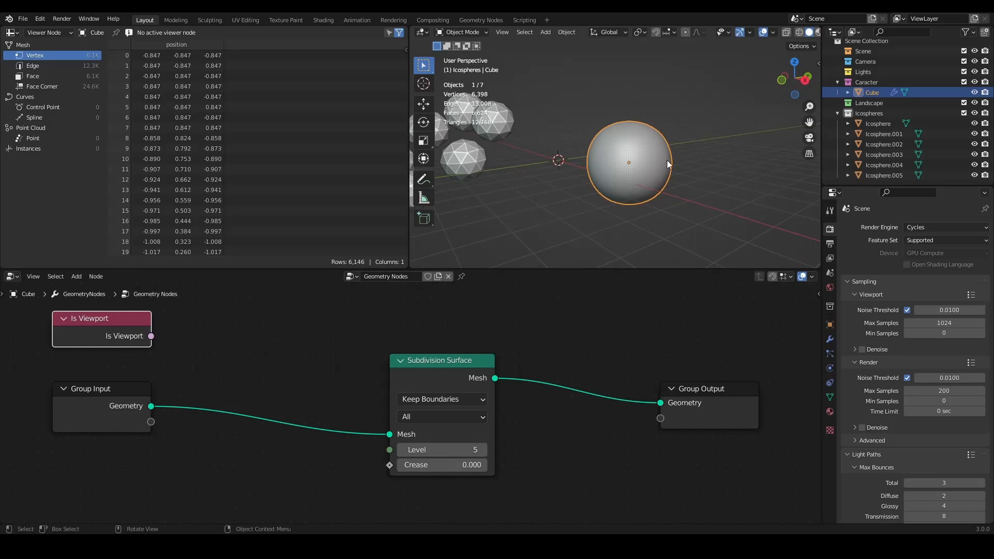
{"action": "middle_click_drag", "start_coordinate": [480, 353], "coordinate": [496, 355]}
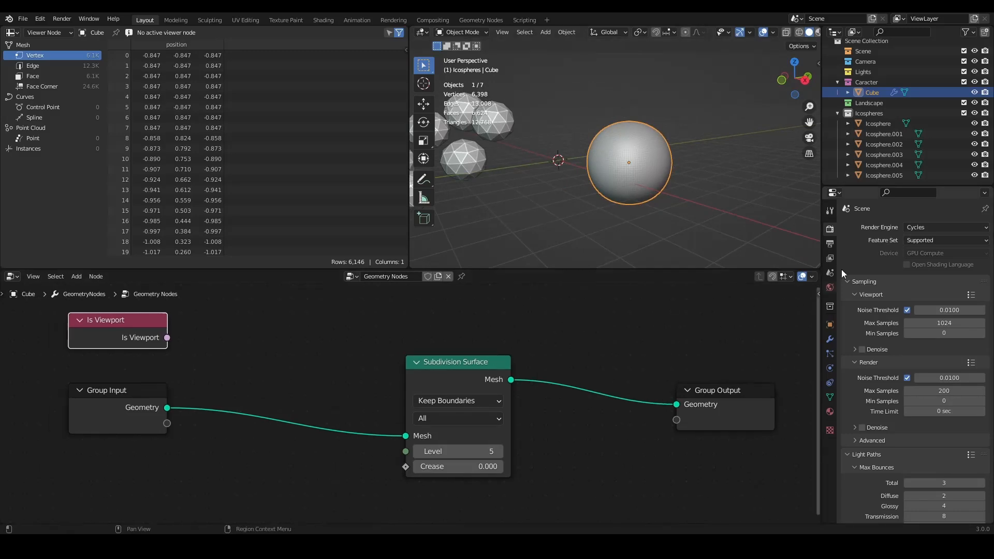
{"action": "scroll", "coordinate": [509, 343], "scroll_direction": "down", "scroll_amount": 1}
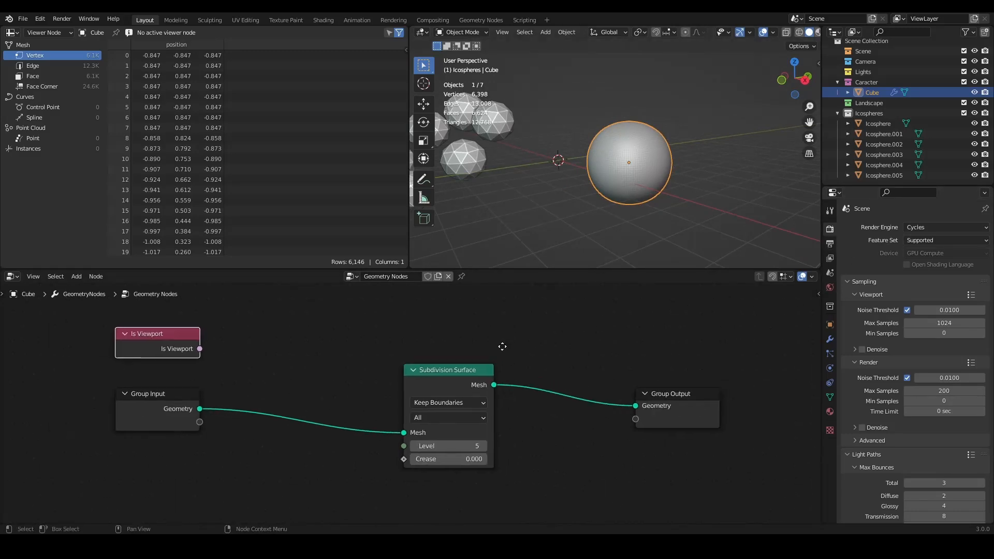
{"action": "scroll", "coordinate": [476, 357], "scroll_direction": "up", "scroll_amount": 1}
{"action": "middle_click_drag", "start_coordinate": [461, 362], "coordinate": [495, 355]}
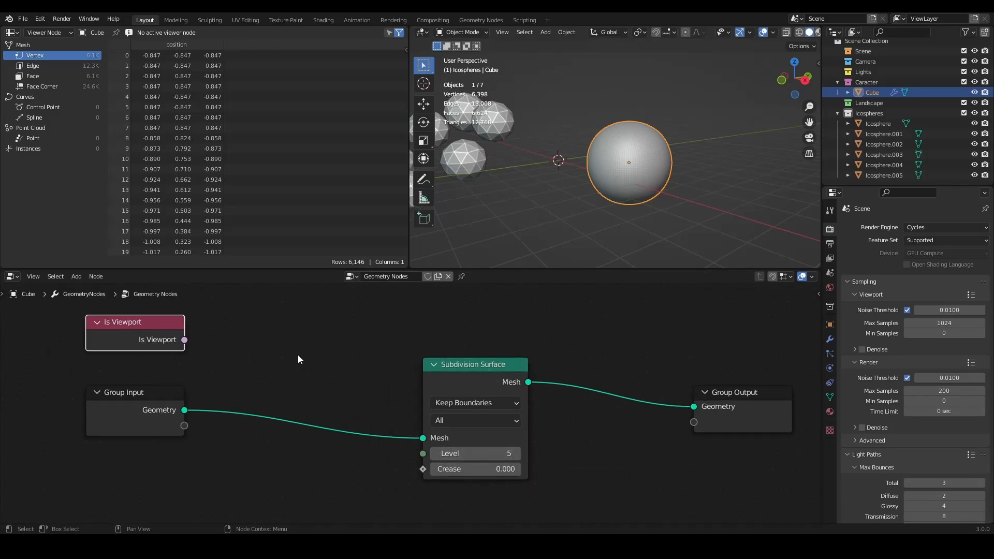
{"action": "left_click", "coordinate": [128, 322]}
{"action": "scroll", "coordinate": [776, 32], "scroll_direction": "down", "scroll_amount": 2}
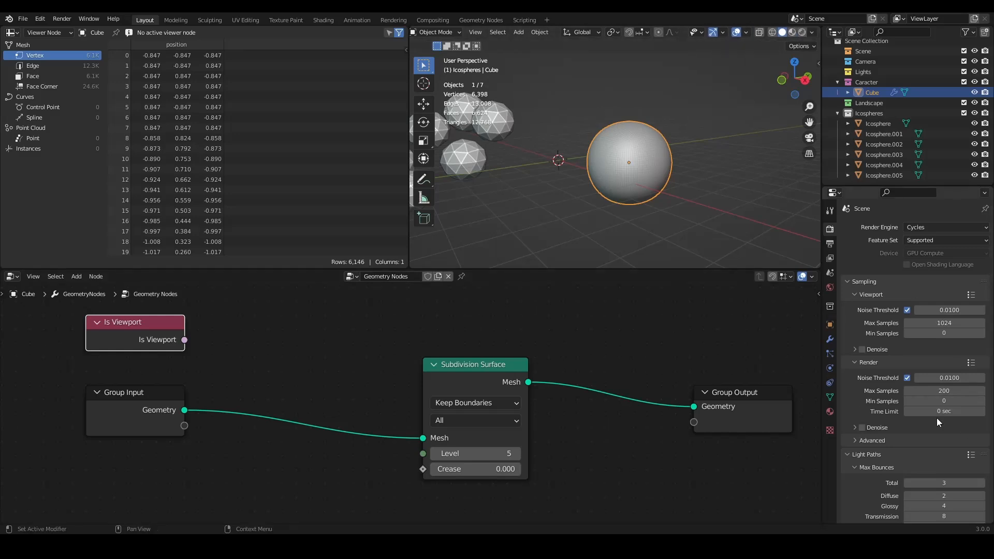
{"action": "middle_click_drag", "start_coordinate": [147, 339], "coordinate": [130, 338]}
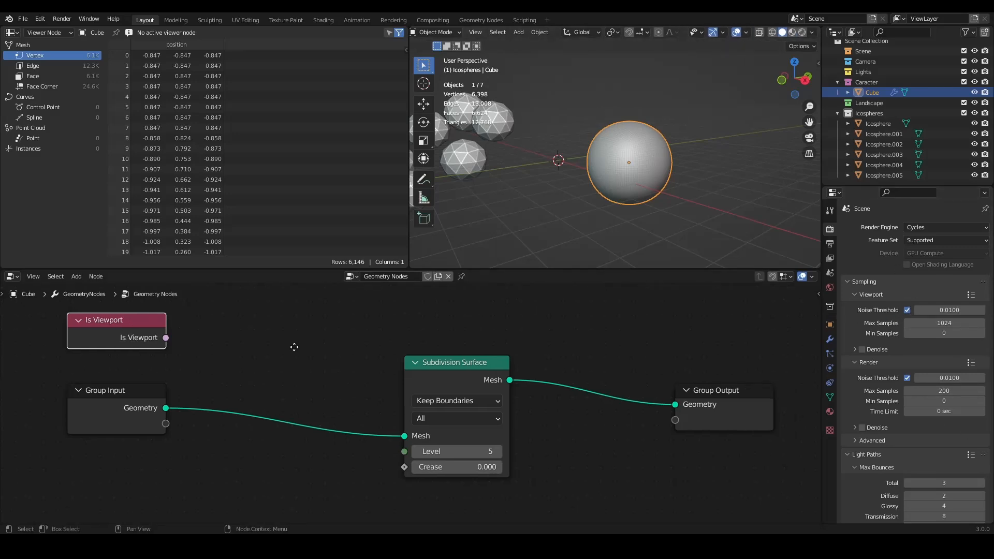
{"action": "left_click_drag", "start_coordinate": [458, 375], "coordinate": [464, 369]}
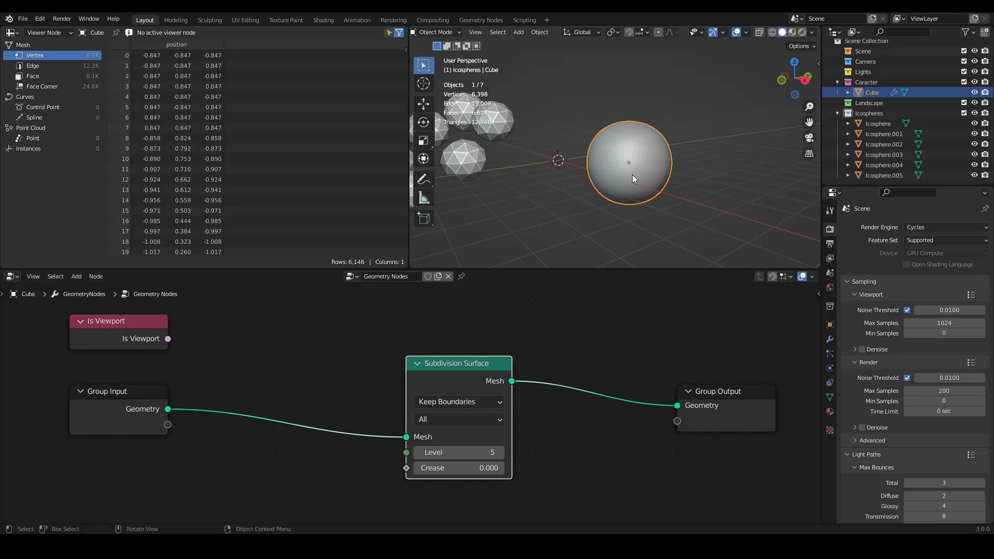
Add a Switch node between the Is Viewport and Subdivision Surface nodes, above the geometry link.
{"action": "middle_click_drag", "start_coordinate": [373, 335], "coordinate": [385, 338]}
{"action": "key", "text": "shift+a"}
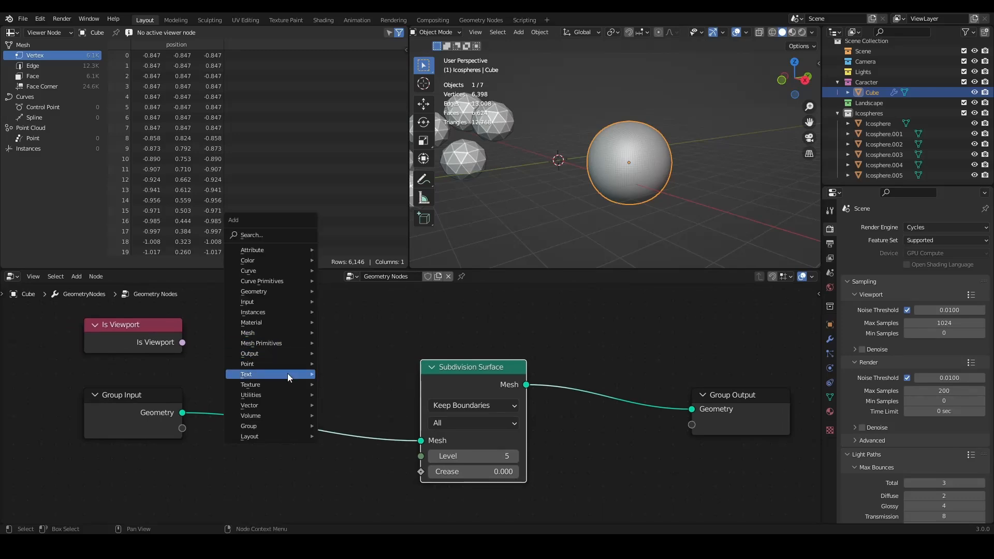
{"action": "mouse_move", "coordinate": [276, 395]}
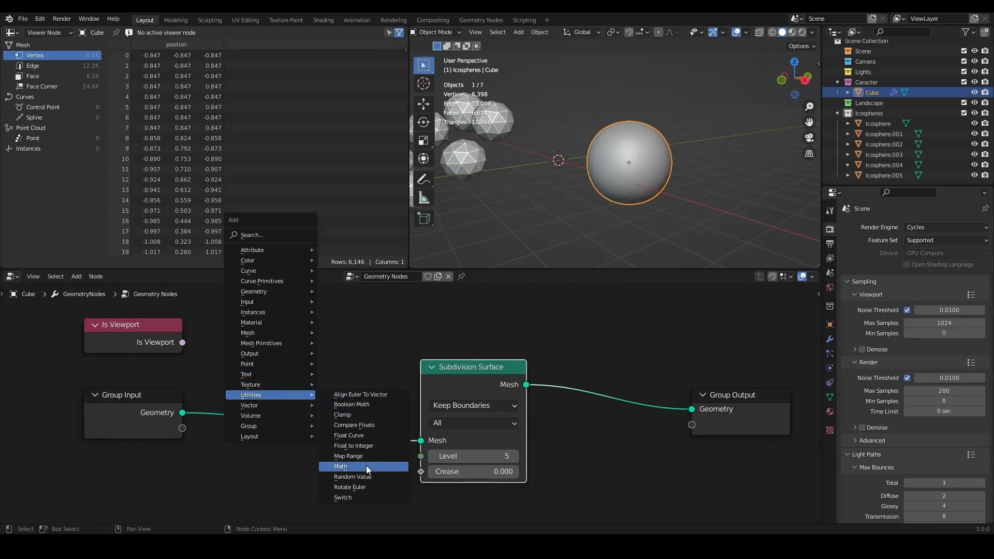
{"action": "left_click", "coordinate": [357, 498]}
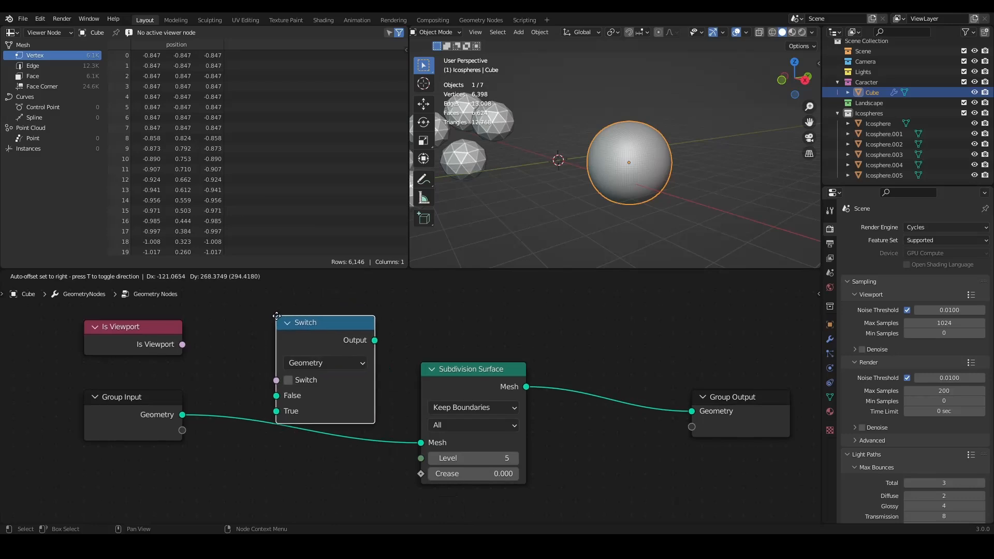
{"action": "left_click", "coordinate": [268, 305]}
Set the Switch node's input type to Integer and adjust its position beside the Is Viewport node.
{"action": "left_click", "coordinate": [295, 353]}
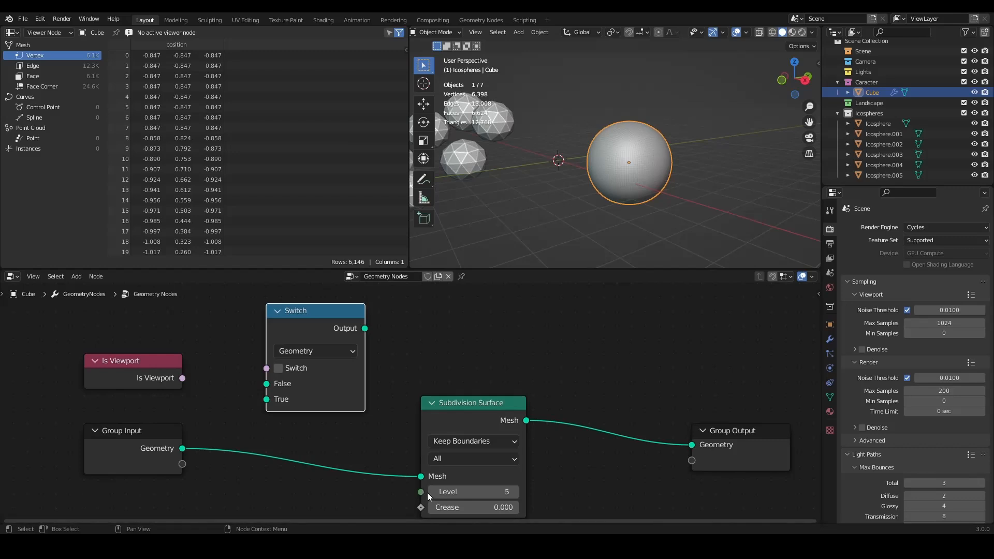
{"action": "left_click", "coordinate": [331, 353]}
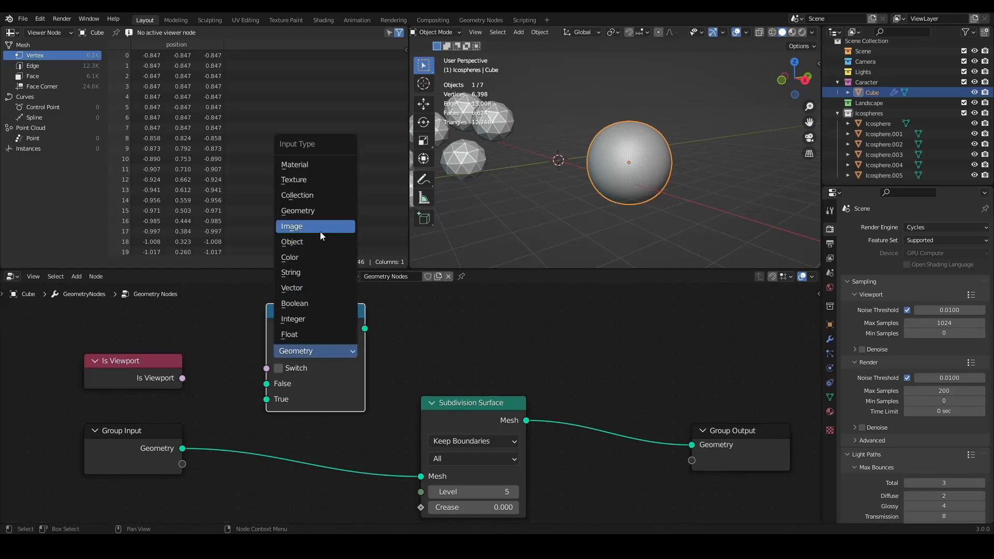
{"action": "left_click", "coordinate": [306, 318]}
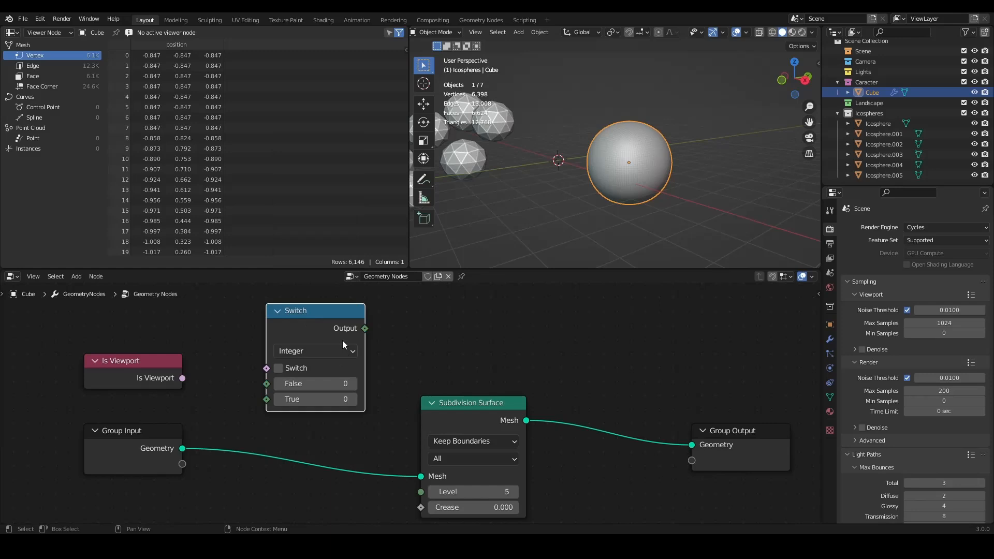
{"action": "middle_click_drag", "start_coordinate": [377, 355], "coordinate": [357, 341]}
{"action": "left_click_drag", "start_coordinate": [296, 309], "coordinate": [294, 332]}
{"action": "scroll", "coordinate": [368, 344], "scroll_direction": "down", "scroll_amount": 3}
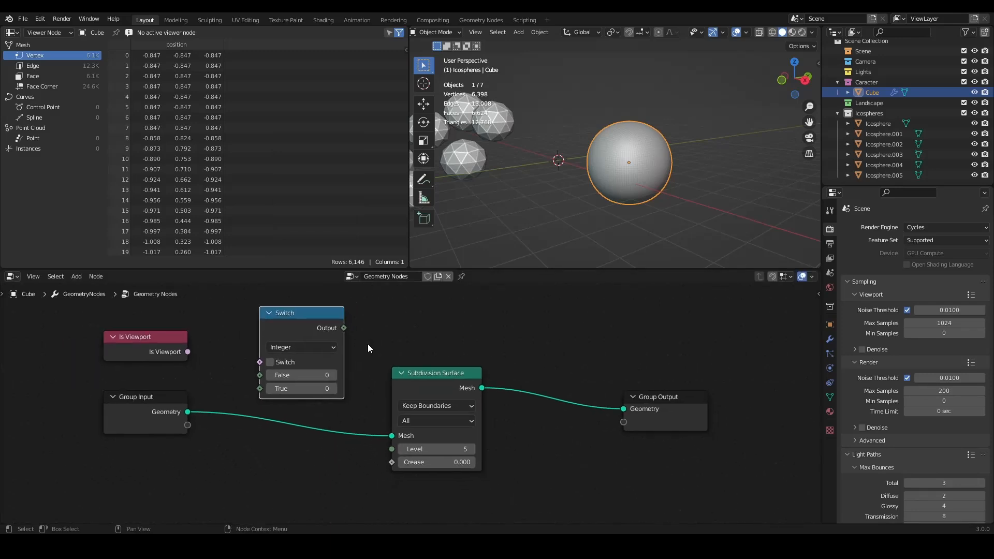
Connect the Switch Output to the Subdivision Surface Level, and Is Viewport to the Switch input.
{"action": "scroll", "coordinate": [380, 370], "scroll_direction": "up", "scroll_amount": 3}
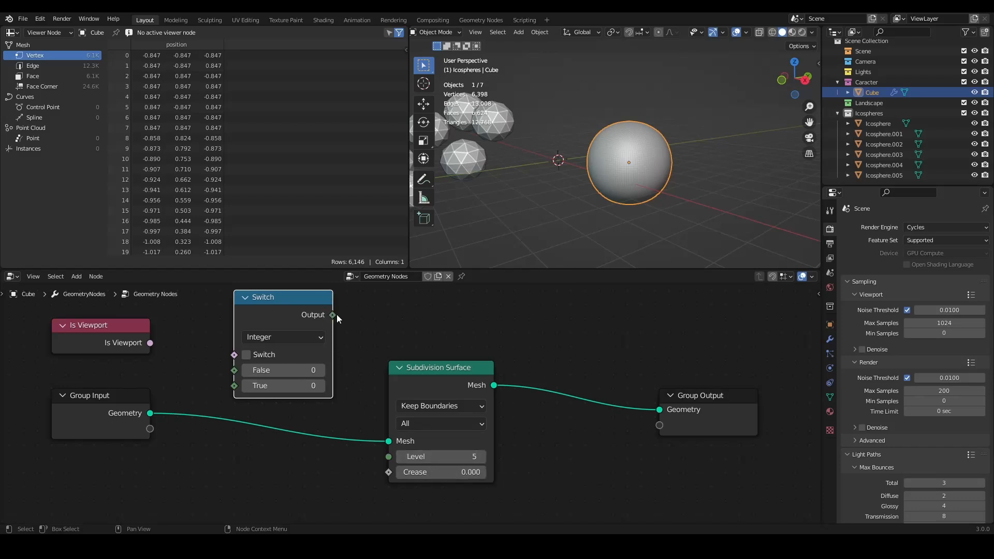
{"action": "left_click_drag", "start_coordinate": [332, 315], "coordinate": [389, 456]}
{"action": "scroll", "coordinate": [414, 384], "scroll_direction": "down", "scroll_amount": 1}
{"action": "scroll", "coordinate": [248, 362], "scroll_direction": "up", "scroll_amount": 3}
{"action": "mouse_move", "coordinate": [80, 349]}
{"action": "left_mouse_down"}
{"action": "mouse_move", "coordinate": [95, 336]}
{"action": "mouse_move", "coordinate": [76, 347]}
{"action": "left_mouse_up"}
{"action": "left_click_drag", "start_coordinate": [137, 365], "coordinate": [246, 383]}
{"action": "left_click_drag", "start_coordinate": [162, 371], "coordinate": [246, 381]}
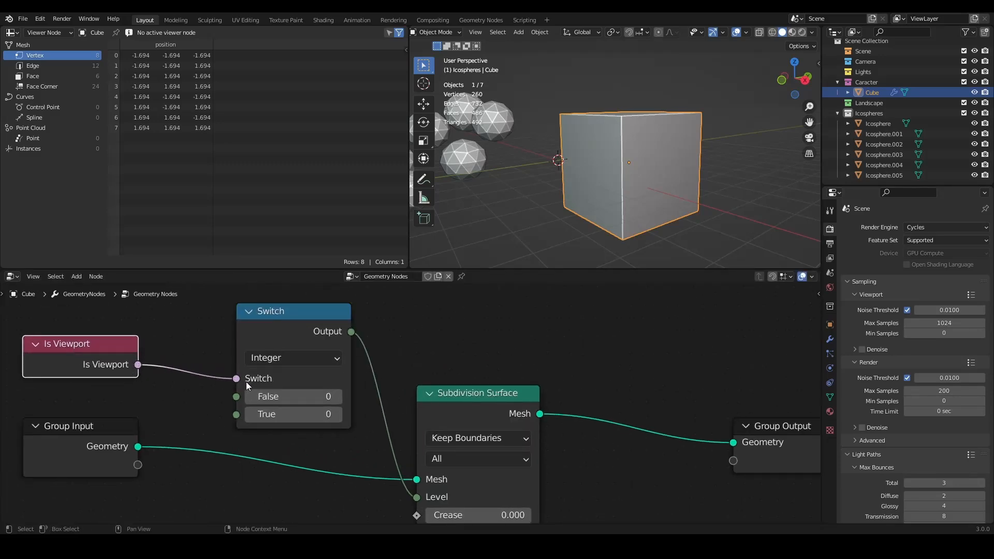
Set the Switch node's True value to 3.
{"action": "scroll", "coordinate": [254, 396], "scroll_direction": "down", "scroll_amount": 1}
{"action": "middle_click_drag", "start_coordinate": [254, 395], "coordinate": [306, 372]}
{"action": "mouse_move", "coordinate": [360, 320]}
{"action": "left_mouse_down"}
{"action": "mouse_move", "coordinate": [362, 340]}
{"action": "mouse_move", "coordinate": [360, 318]}
{"action": "left_mouse_up"}
{"action": "scroll", "coordinate": [414, 368], "scroll_direction": "up", "scroll_amount": 2}
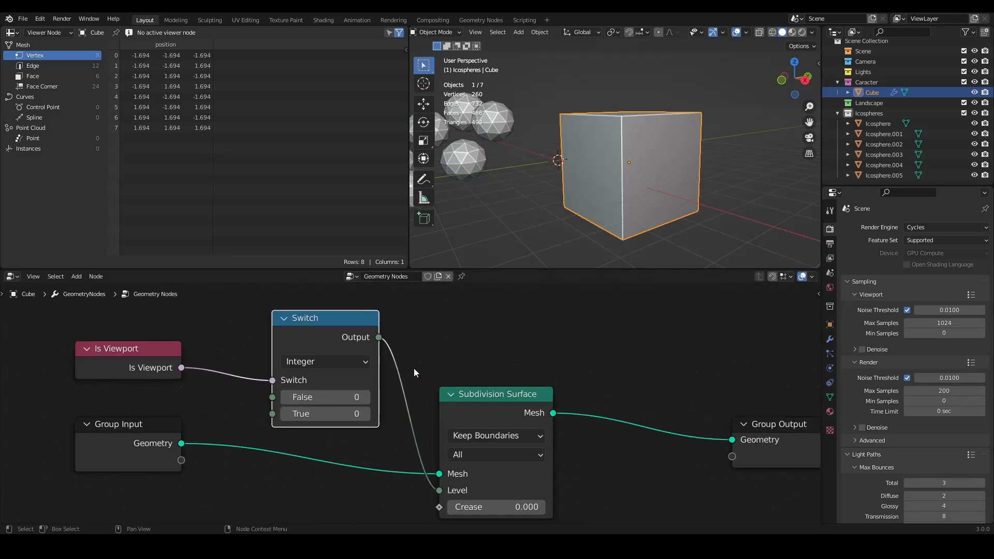
{"action": "left_click", "coordinate": [365, 414]}
{"action": "left_click", "coordinate": [366, 414]}
{"action": "left_click", "coordinate": [365, 414]}
{"action": "scroll", "coordinate": [407, 384], "scroll_direction": "down", "scroll_amount": 1}
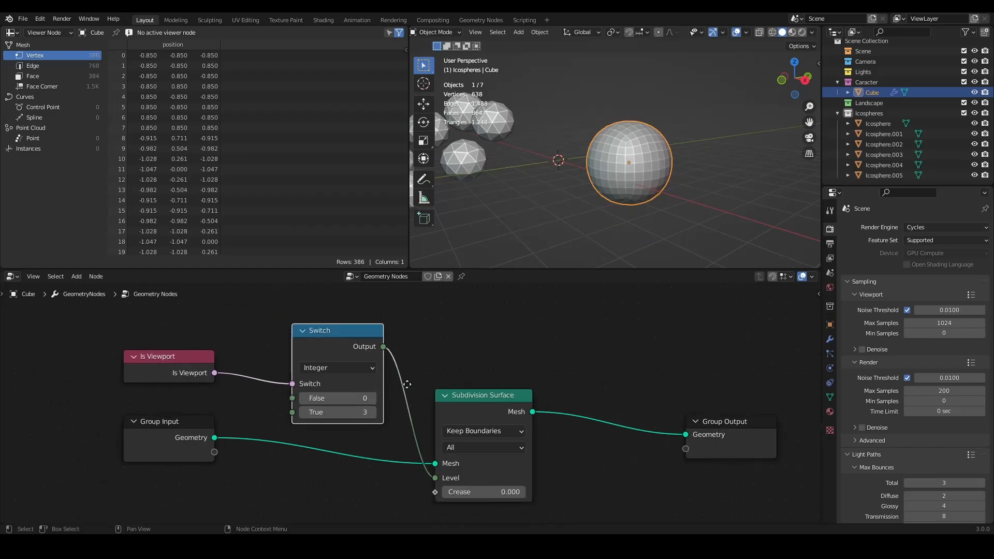
{"action": "scroll", "coordinate": [402, 363], "scroll_direction": "up", "scroll_amount": 1}
{"action": "left_click_drag", "start_coordinate": [125, 342], "coordinate": [129, 338]}
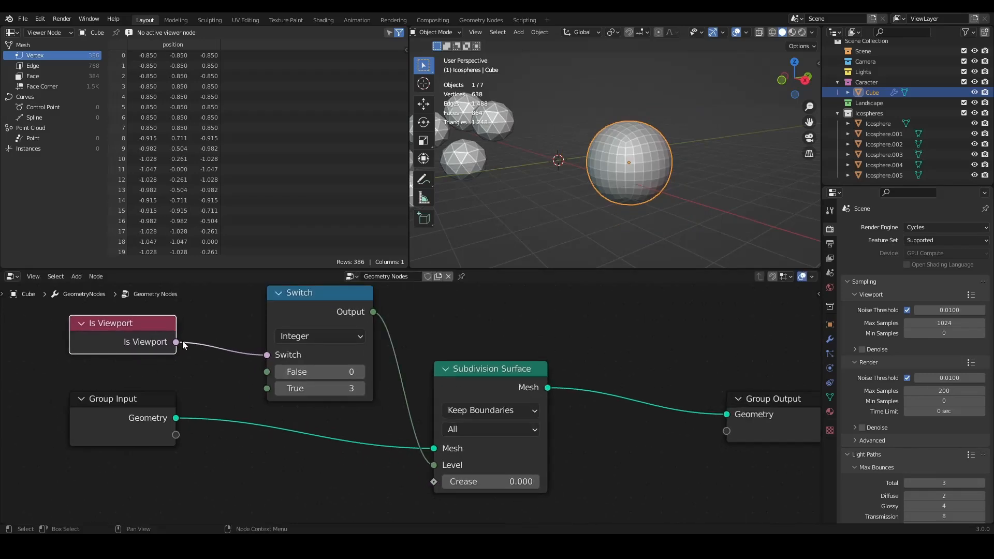
{"action": "scroll", "coordinate": [308, 327], "scroll_direction": "down", "scroll_amount": 2}
{"action": "scroll", "coordinate": [308, 328], "scroll_direction": "up", "scroll_amount": 2}
{"action": "left_click_drag", "start_coordinate": [309, 327], "coordinate": [307, 341]}
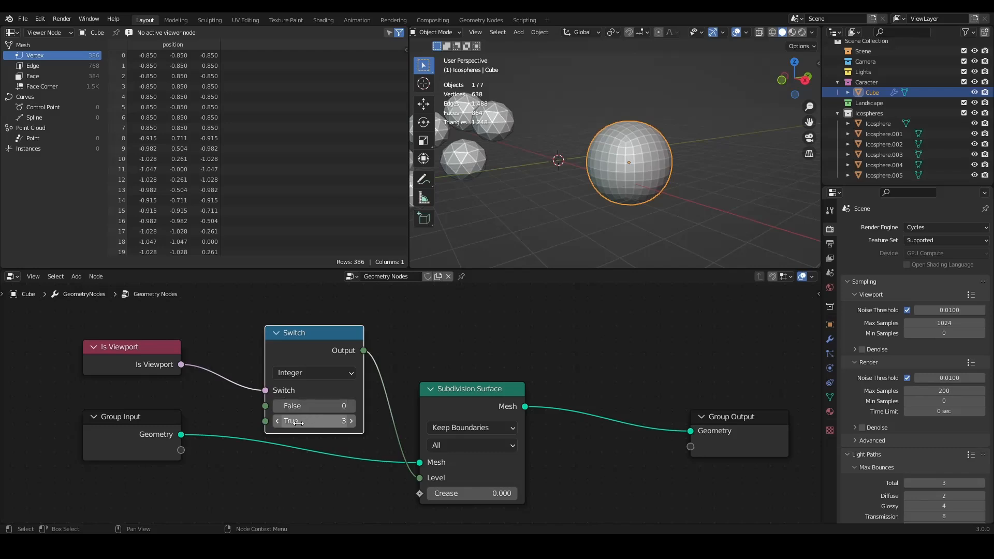
Set the Switch node's True value to 1 and view the cube from another angle.
{"action": "middle_click_drag", "start_coordinate": [538, 210], "coordinate": [583, 184]}
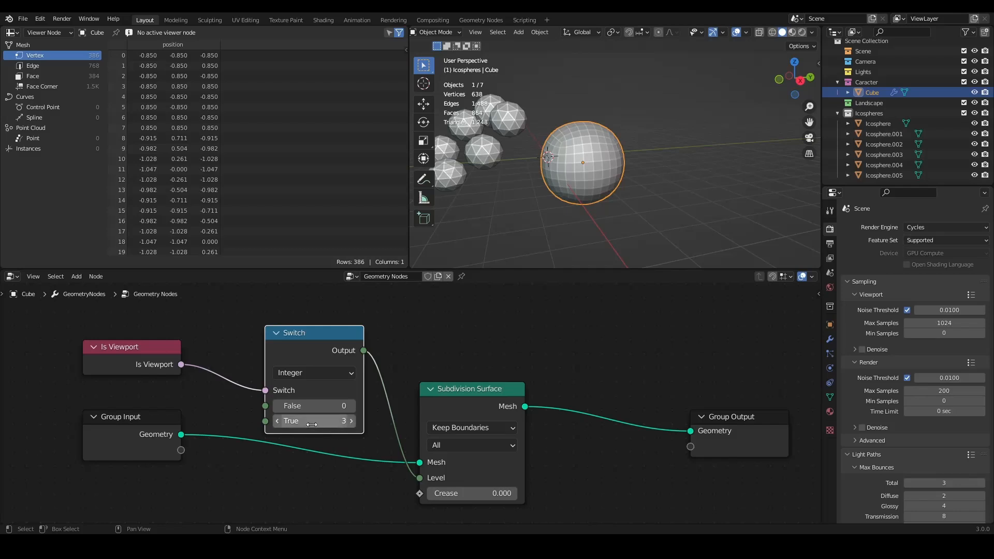
{"action": "left_click", "coordinate": [278, 426]}
{"action": "left_click", "coordinate": [278, 425]}
{"action": "mouse_move", "coordinate": [587, 188]}
{"action": "middle_mouse_down"}
{"action": "mouse_move", "coordinate": [614, 193]}
{"action": "mouse_move", "coordinate": [596, 188]}
{"action": "middle_mouse_up"}
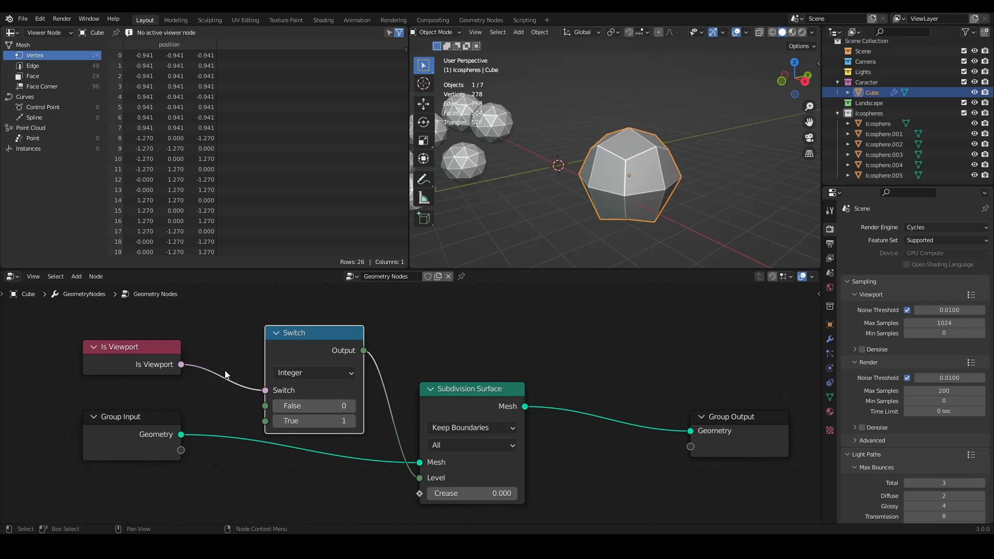
Set the Switch node's False value to 7.
{"action": "left_click", "coordinate": [156, 364]}
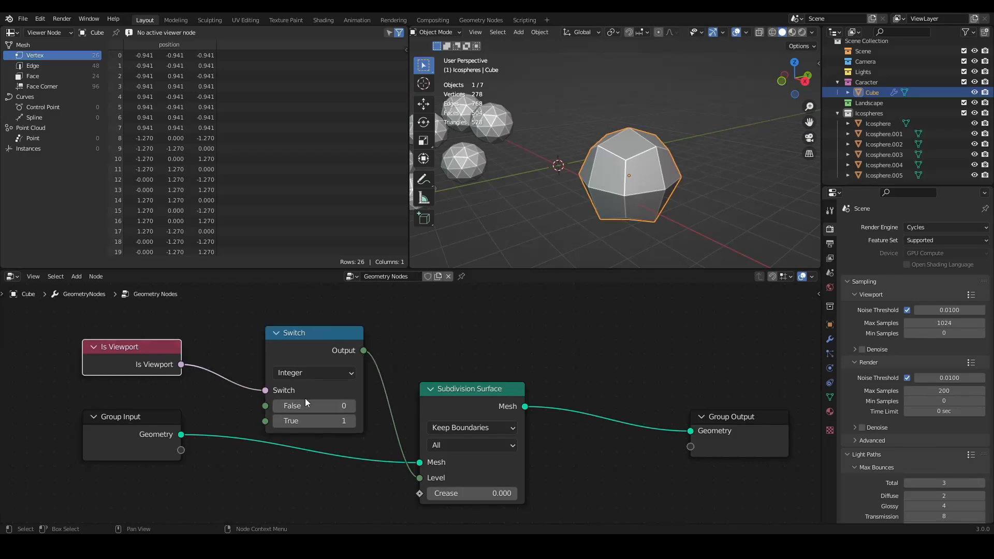
{"action": "left_click", "coordinate": [351, 405]}
{"action": "left_click", "coordinate": [351, 406]}
{"action": "left_click", "coordinate": [351, 406]}
{"action": "left_click", "coordinate": [351, 406]}
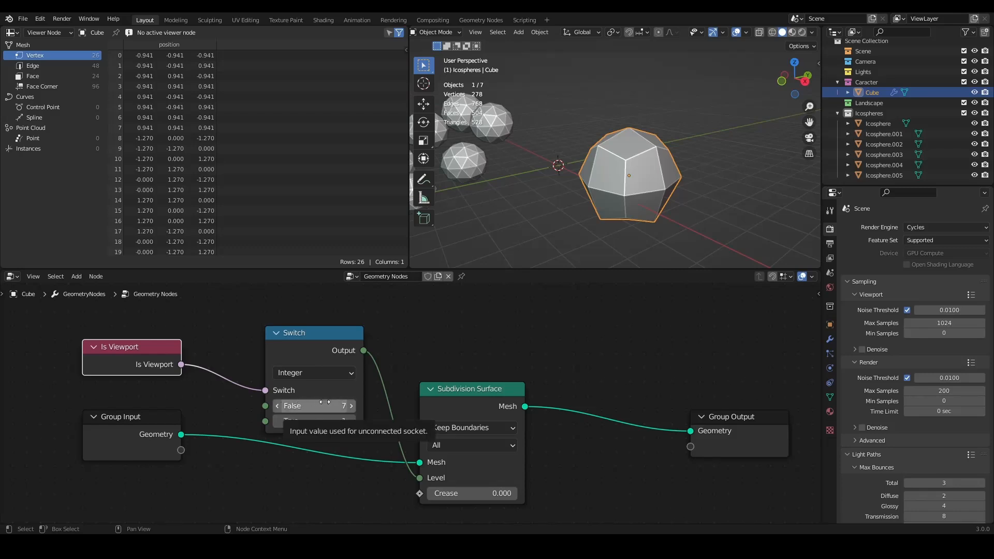
Add a camera to the scene.
{"action": "scroll", "coordinate": [564, 180], "scroll_direction": "down", "scroll_amount": 3}
{"action": "middle_click_drag", "start_coordinate": [564, 180], "coordinate": [542, 177]}
{"action": "scroll", "coordinate": [540, 174], "scroll_direction": "up", "scroll_amount": 3}
{"action": "key", "text": "shift+a"}
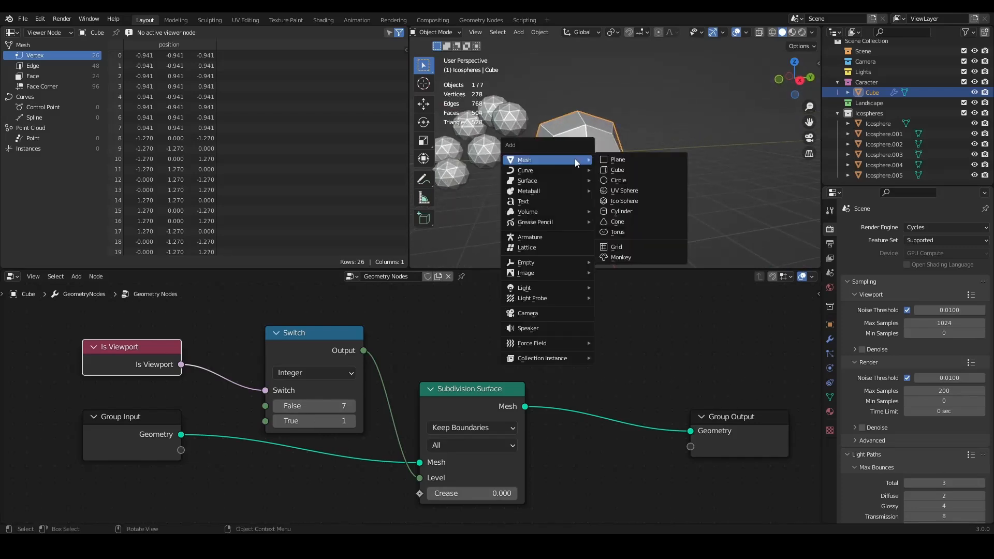
{"action": "left_click", "coordinate": [540, 311]}
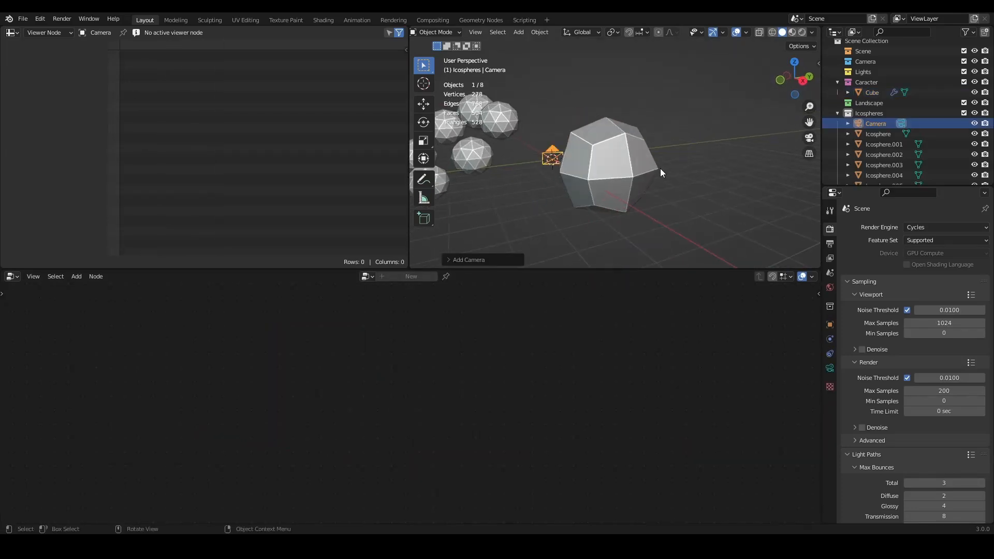
Align the new camera to the current view and trackball-rotate it, keeping the cube inside the frame.
{"action": "key", "text": "ctrl+alt+KP_0"}
{"action": "key", "text": "r"}
{"action": "key", "text": "r"}
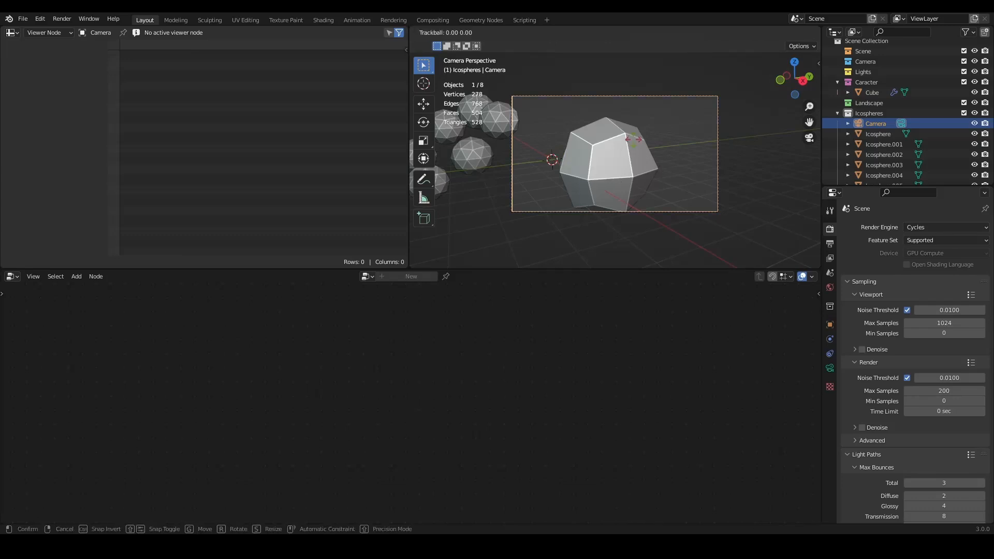
{"action": "left_click", "coordinate": [657, 163]}
{"action": "scroll", "coordinate": [667, 168], "scroll_direction": "up", "scroll_amount": 1}
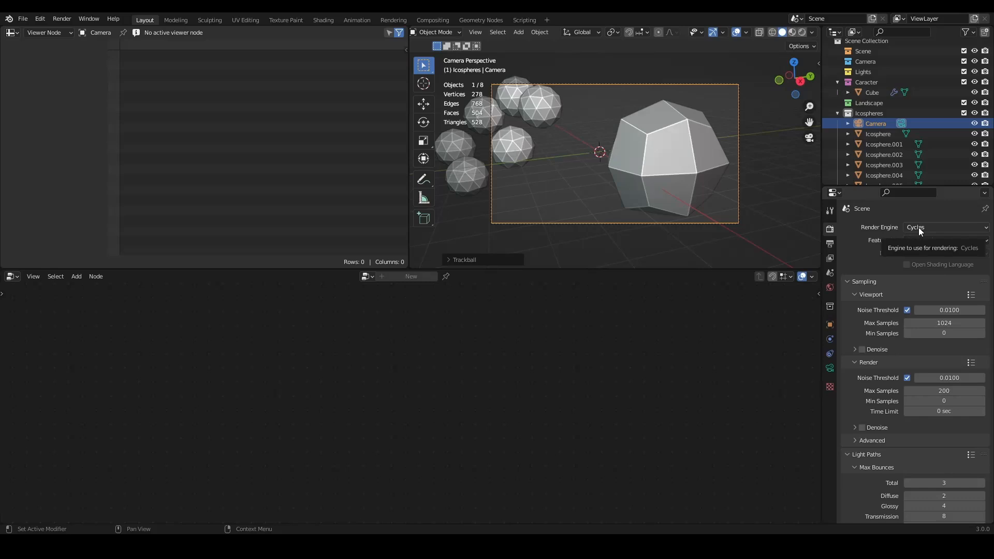
Set the render Max Samples to 10 and render the image.
{"action": "left_click", "coordinate": [926, 390]}
{"action": "type", "text": "100"}
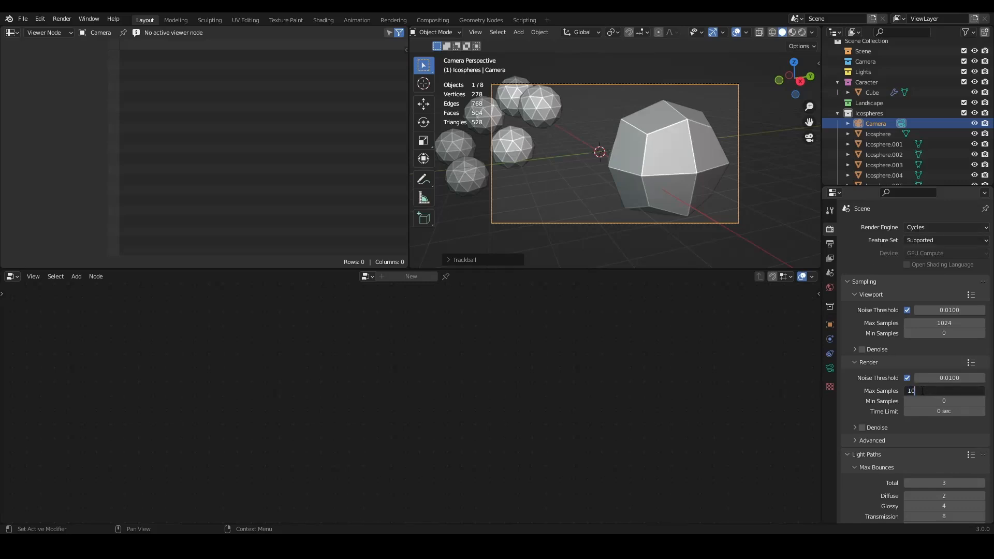
{"action": "key", "text": "Return"}
{"action": "key", "text": "F12"}
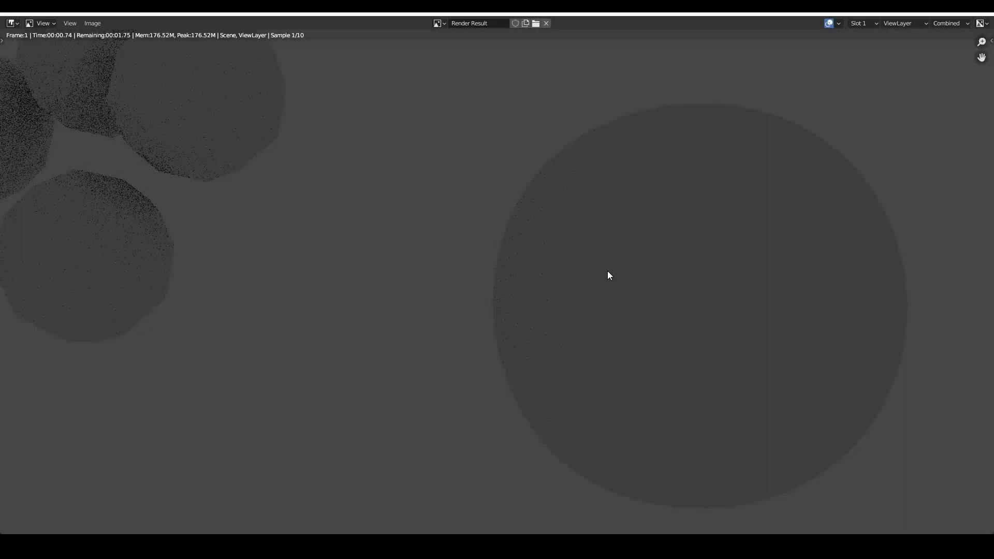
Examine the finished render and close the render window.
{"action": "scroll", "coordinate": [552, 256], "scroll_direction": "down", "scroll_amount": 1}
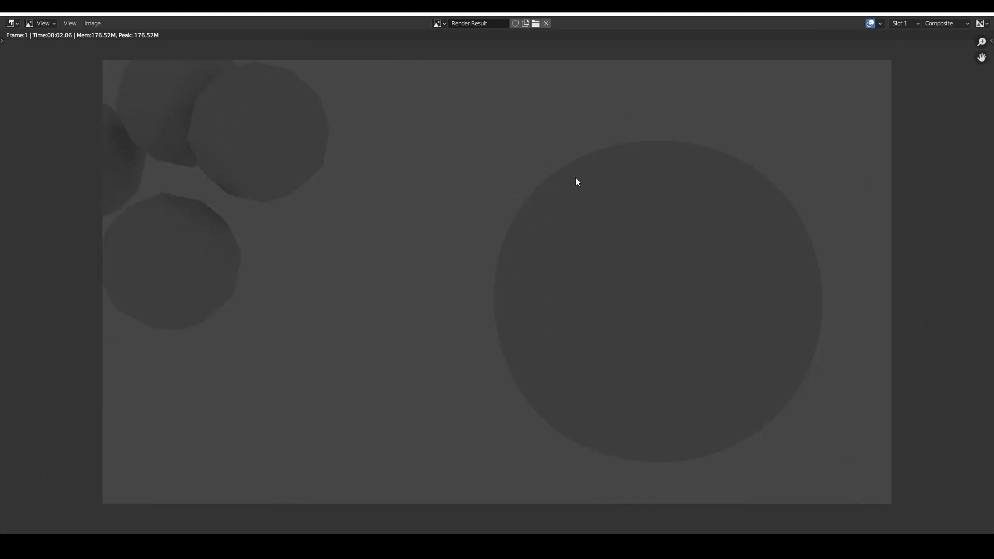
{"action": "scroll", "coordinate": [595, 261], "scroll_direction": "down", "scroll_amount": 1}
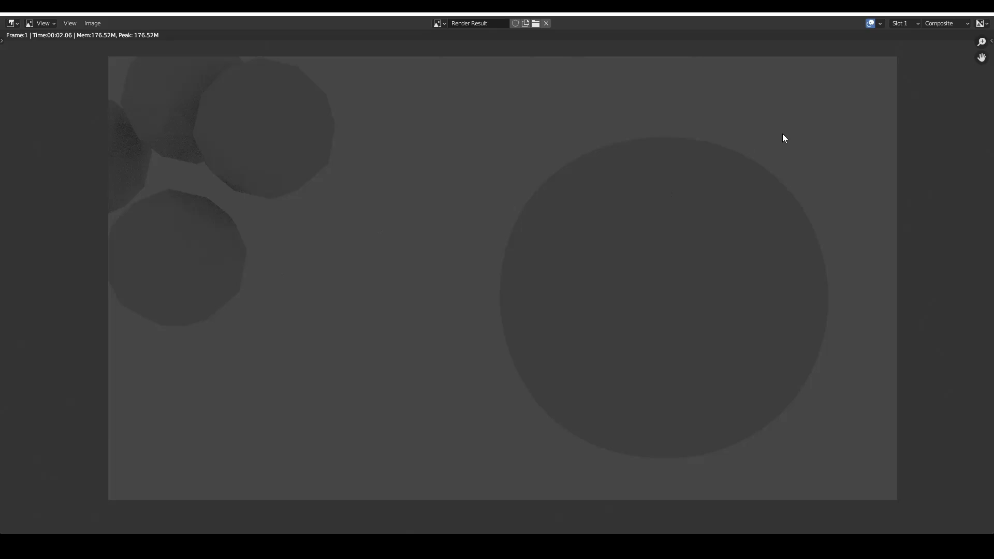
{"action": "left_click", "coordinate": [986, 14]}
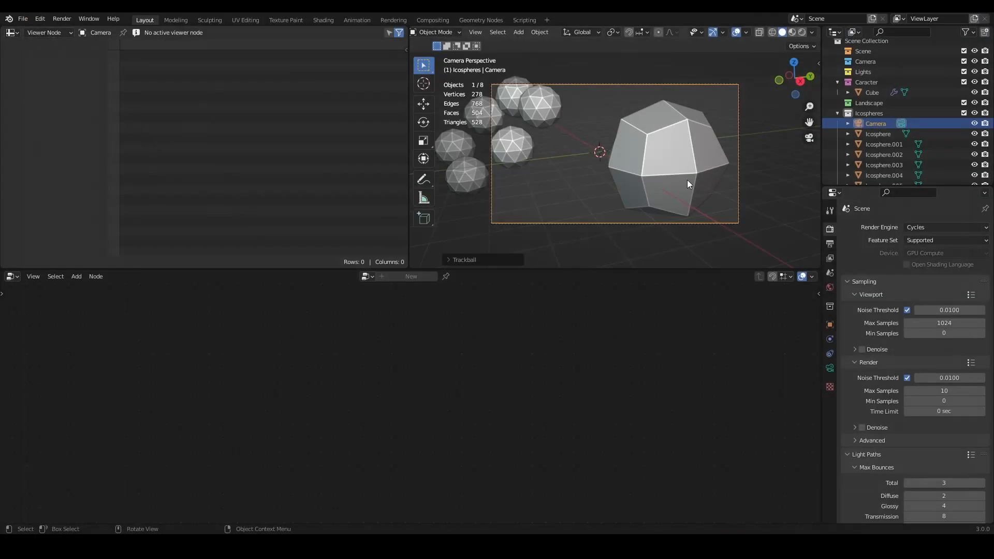
Delete the Is Viewport and Switch nodes from the cube's geometry node tree.
{"action": "left_click", "coordinate": [637, 158]}
{"action": "scroll", "coordinate": [459, 353], "scroll_direction": "down", "scroll_amount": 1}
{"action": "scroll", "coordinate": [363, 347], "scroll_direction": "up", "scroll_amount": 1}
{"action": "left_click_drag", "start_coordinate": [323, 343], "coordinate": [329, 343]}
{"action": "scroll", "coordinate": [408, 346], "scroll_direction": "down", "scroll_amount": 2}
{"action": "scroll", "coordinate": [408, 349], "scroll_direction": "up", "scroll_amount": 2}
{"action": "left_click_drag", "start_coordinate": [173, 301], "coordinate": [329, 365]}
{"action": "key", "text": "x"}
{"action": "scroll", "coordinate": [440, 358], "scroll_direction": "down", "scroll_amount": 1}
{"action": "scroll", "coordinate": [440, 357], "scroll_direction": "up", "scroll_amount": 1}
Set the Subdivision Surface node's Level to 2.
{"action": "left_click", "coordinate": [411, 428]}
{"action": "type", "text": "2"}
{"action": "key", "text": "Return"}
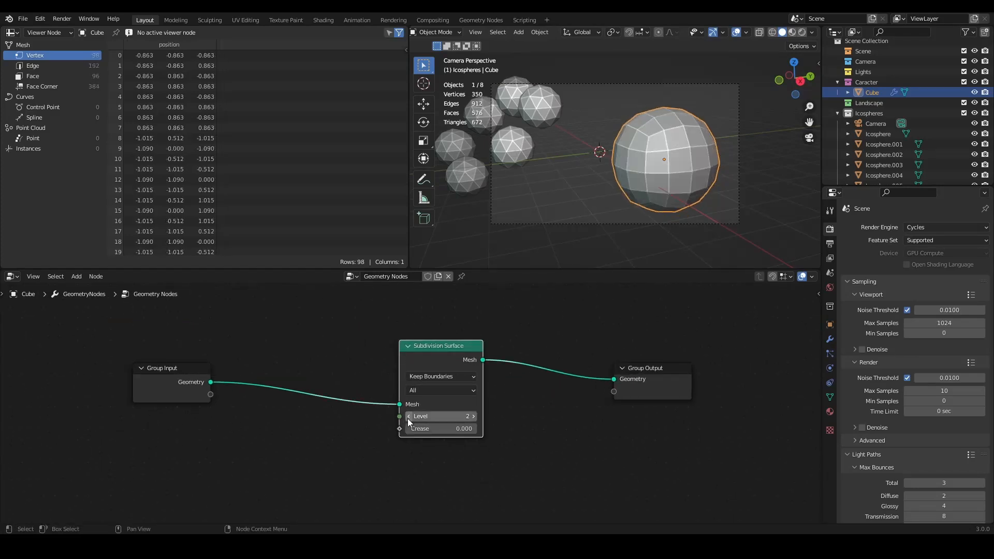
Add an Object Info input node and place it below the Group Input node.
{"action": "scroll", "coordinate": [321, 381], "scroll_direction": "up", "scroll_amount": 1}
{"action": "scroll", "coordinate": [306, 381], "scroll_direction": "down", "scroll_amount": 1}
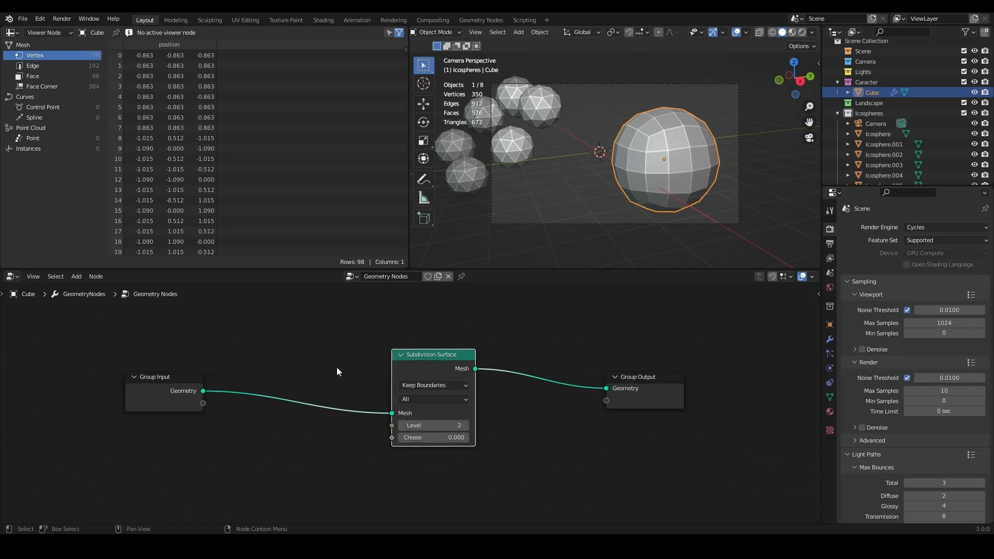
{"action": "key", "text": "shift+a"}
{"action": "mouse_move", "coordinate": [246, 384]}
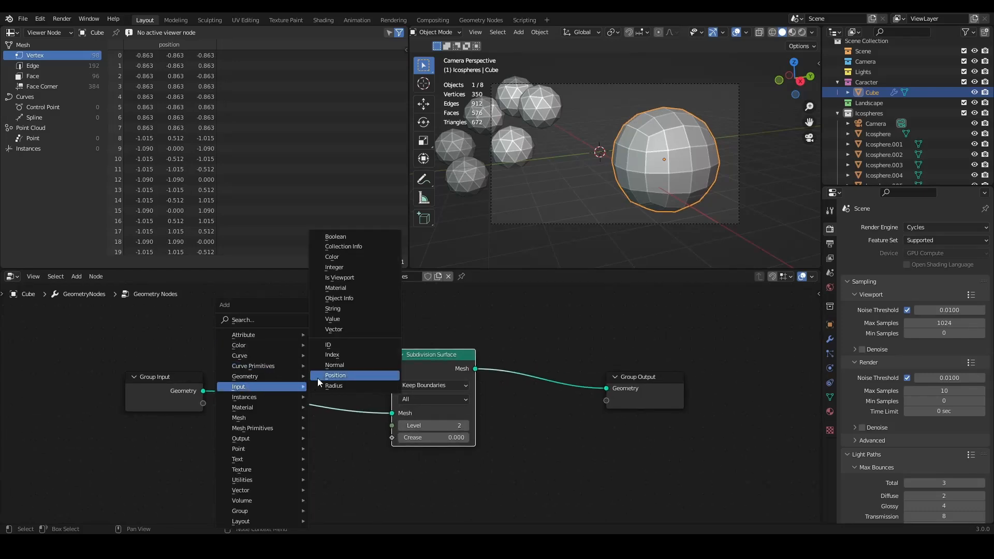
{"action": "left_click", "coordinate": [352, 296]}
{"action": "left_click", "coordinate": [135, 422]}
Detach the Subdivision Surface node from the cube's node chain and delete it.
{"action": "scroll", "coordinate": [222, 419], "scroll_direction": "down", "scroll_amount": 1}
{"action": "left_click_drag", "start_coordinate": [389, 359], "coordinate": [426, 418], "text": "alt"}
{"action": "key", "text": "x"}
{"action": "scroll", "coordinate": [401, 443], "scroll_direction": "down", "scroll_amount": 1}
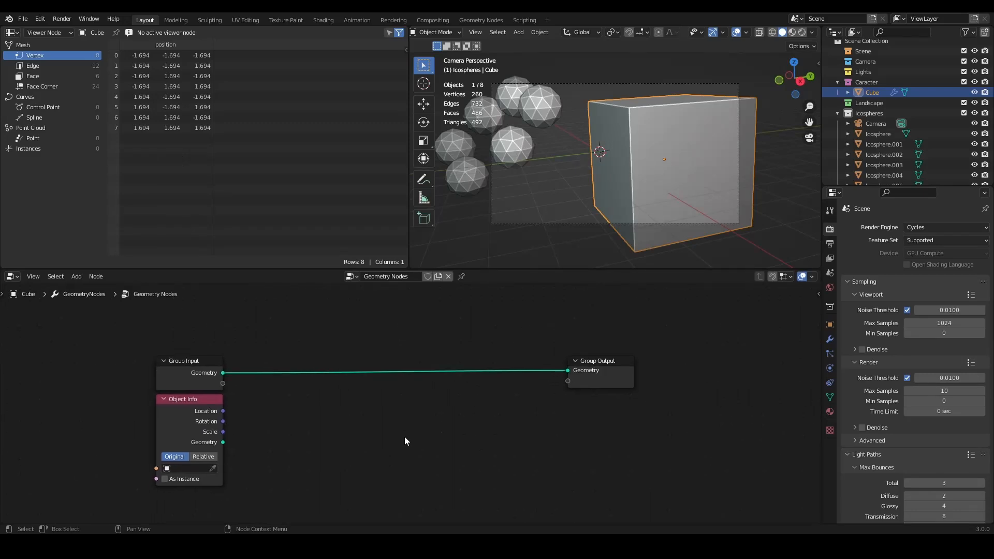
{"action": "scroll", "coordinate": [398, 436], "scroll_direction": "up", "scroll_amount": 1}
{"action": "left_click", "coordinate": [114, 409]}
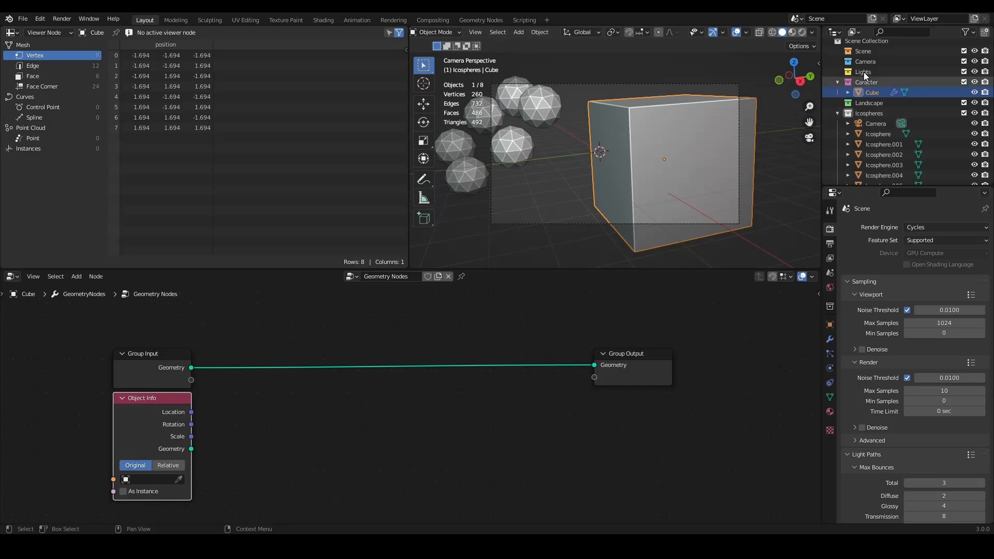
{"action": "left_click", "coordinate": [561, 127]}
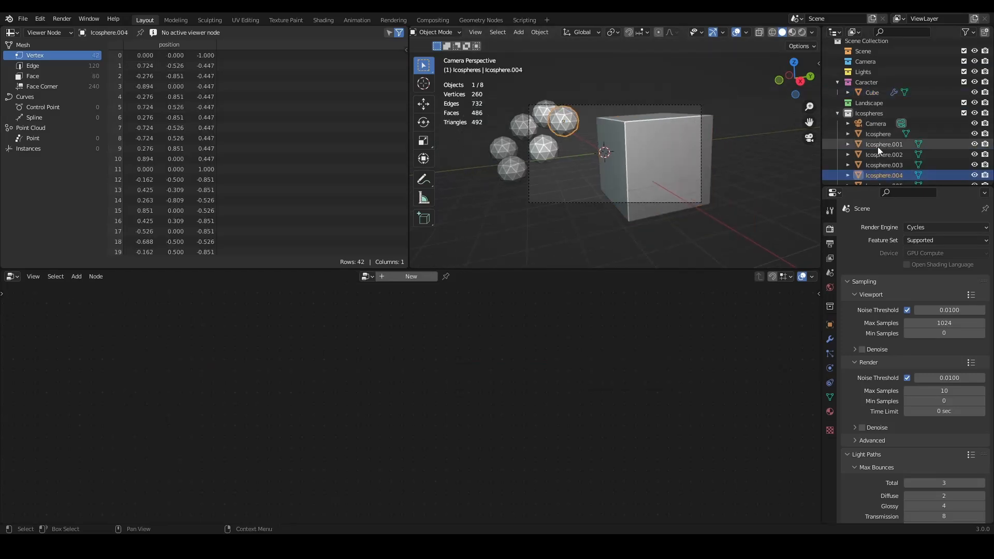
{"action": "left_click", "coordinate": [645, 184]}
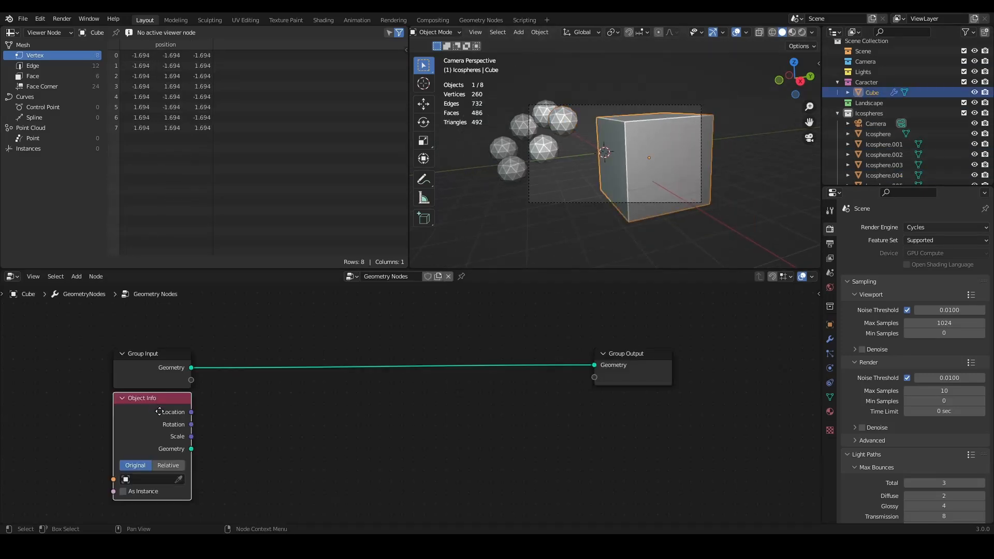
{"action": "left_click", "coordinate": [167, 475]}
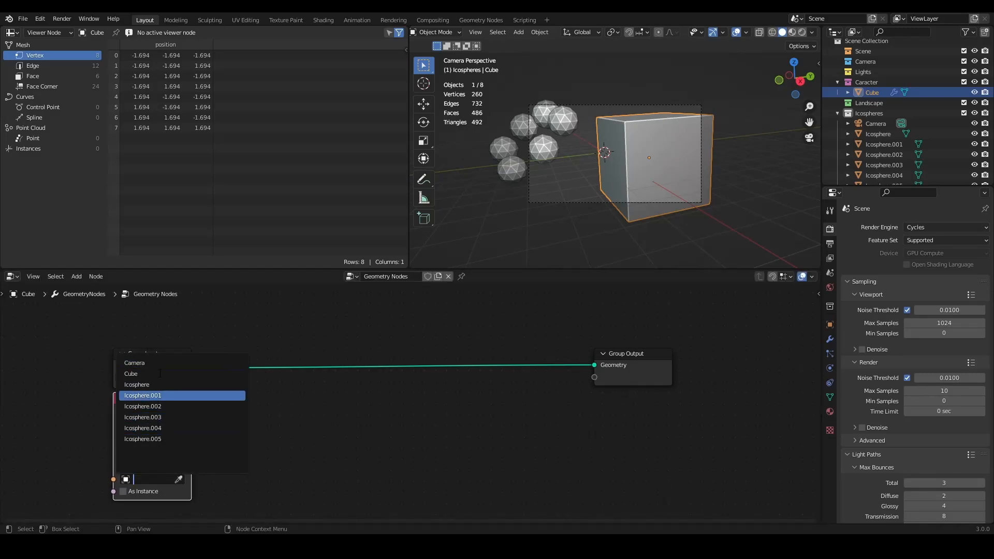
Bring Icosphere.001 into the node tree as an Object Info node, replacing the empty one below Group Input.
{"action": "left_click_drag", "start_coordinate": [886, 141], "coordinate": [246, 440]}
{"action": "left_click_drag", "start_coordinate": [232, 460], "coordinate": [224, 426]}
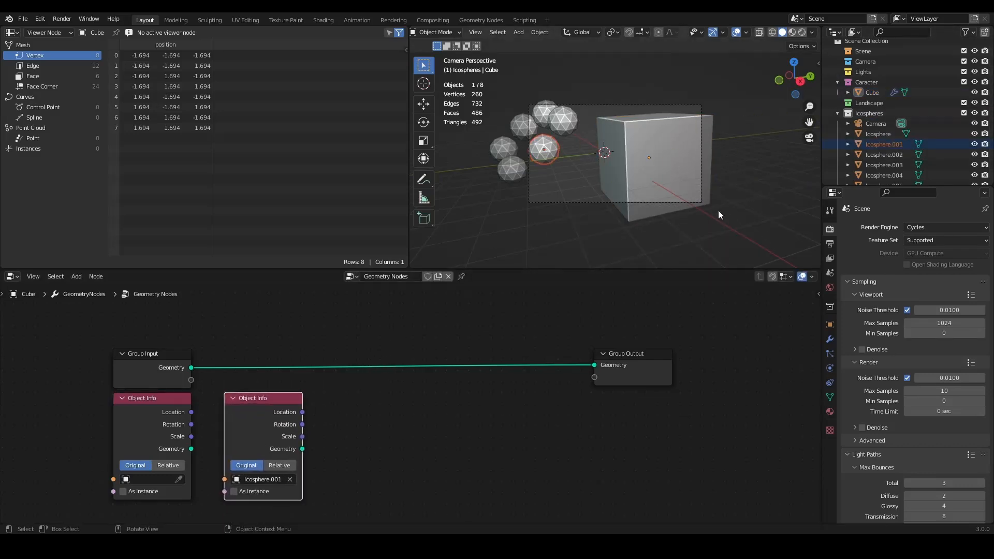
{"action": "left_click", "coordinate": [132, 417]}
{"action": "key", "text": "x"}
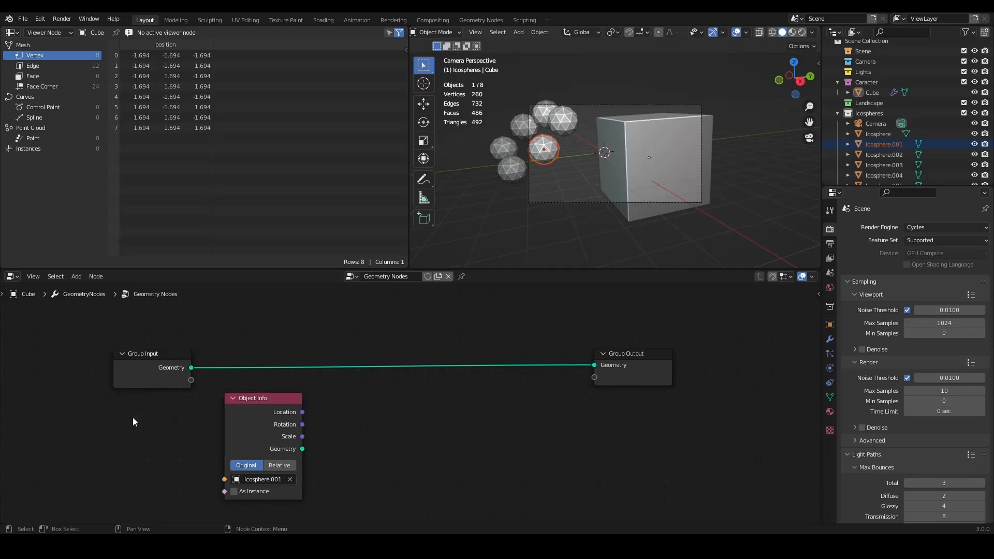
{"action": "left_click_drag", "start_coordinate": [254, 424], "coordinate": [142, 434]}
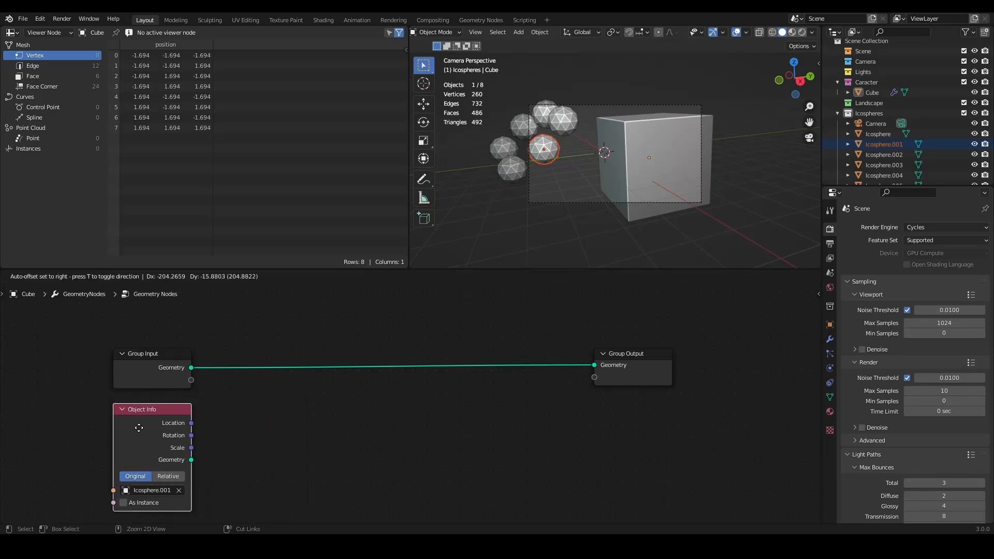
Insert an Instance on Points node between Group Input and Group Output, and connect Object Info's Geometry to its Instance input.
{"action": "middle_click_drag", "start_coordinate": [539, 191], "coordinate": [660, 198]}
{"action": "left_click", "coordinate": [754, 164]}
{"action": "scroll", "coordinate": [661, 199], "scroll_direction": "up", "scroll_amount": 2}
{"action": "key", "text": "Home"}
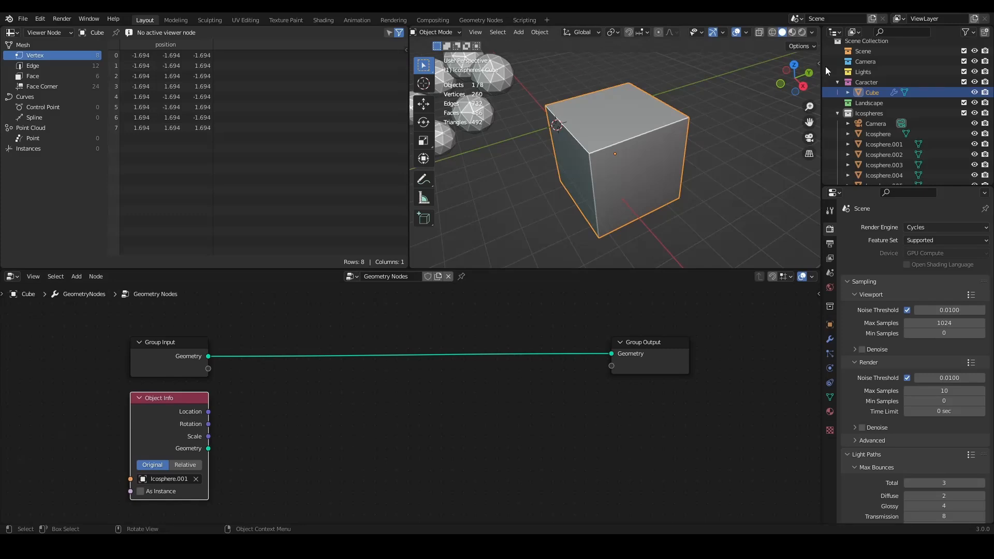
{"action": "scroll", "coordinate": [448, 369], "scroll_direction": "down", "scroll_amount": 1}
{"action": "scroll", "coordinate": [448, 377], "scroll_direction": "up", "scroll_amount": 1}
{"action": "key", "text": "shift+a"}
{"action": "mouse_move", "coordinate": [260, 353]}
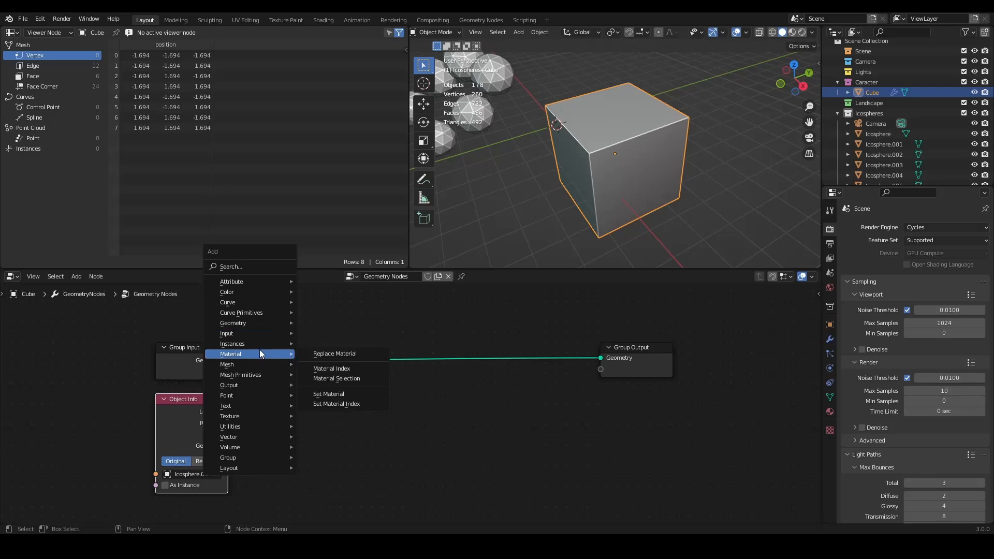
{"action": "mouse_move", "coordinate": [288, 344]}
{"action": "left_click", "coordinate": [345, 343]}
{"action": "left_click", "coordinate": [369, 337]}
{"action": "left_click_drag", "start_coordinate": [228, 446], "coordinate": [367, 385]}
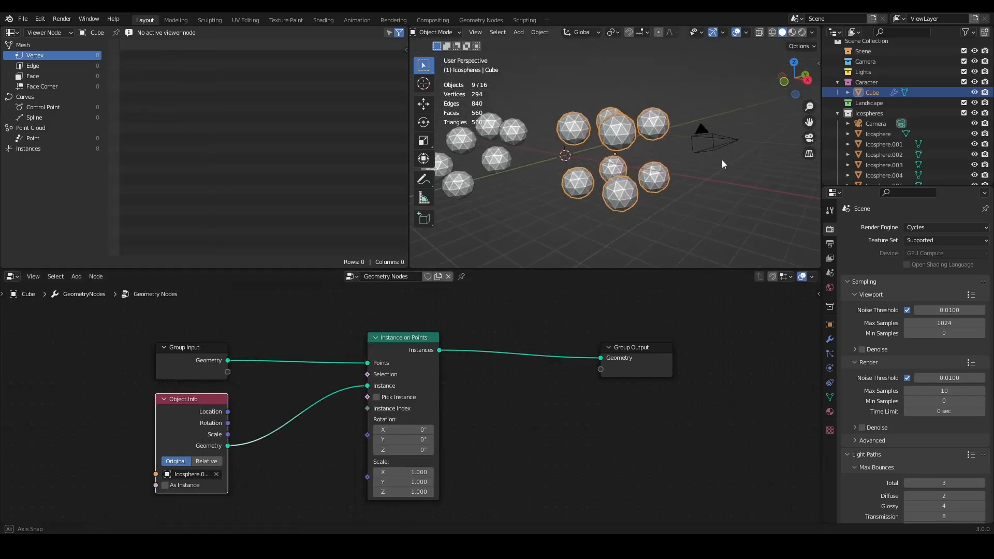
Switch the Object Info node repeatedly between Relative and Original to compare how the icosphere instances are placed.
{"action": "left_click", "coordinate": [206, 461]}
{"action": "left_click", "coordinate": [178, 461]}
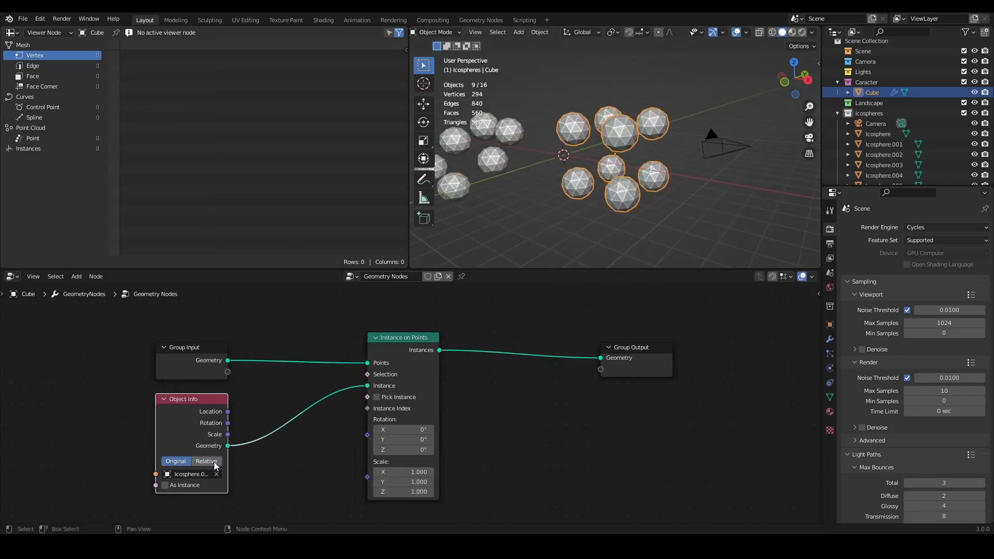
{"action": "left_click", "coordinate": [210, 461]}
{"action": "left_click", "coordinate": [176, 461]}
{"action": "middle_click_drag", "start_coordinate": [296, 408], "coordinate": [353, 397]}
{"action": "middle_click_drag", "start_coordinate": [527, 155], "coordinate": [548, 166]}
{"action": "scroll", "coordinate": [573, 169], "scroll_direction": "up", "scroll_amount": 3}
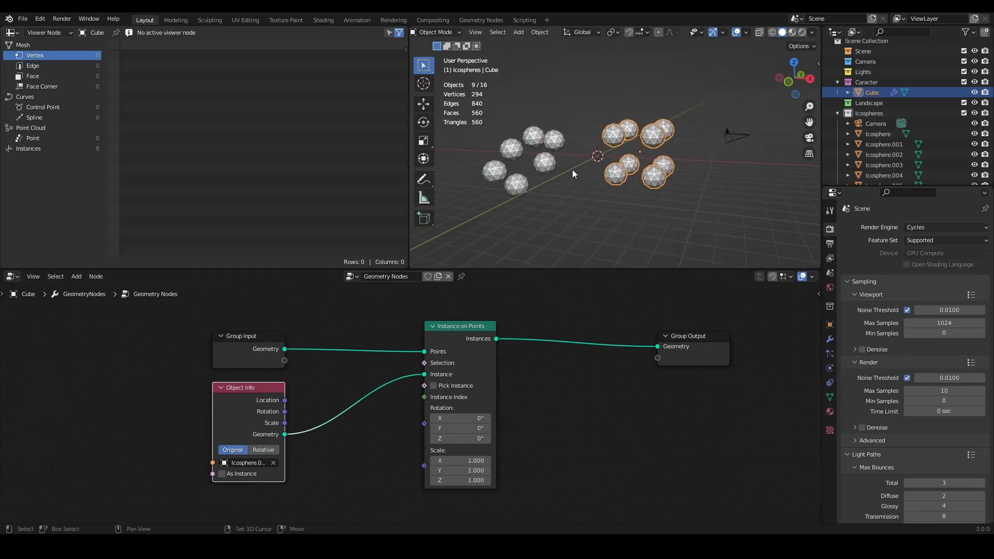
{"action": "left_click", "coordinate": [260, 449]}
{"action": "left_click", "coordinate": [236, 451]}
{"action": "left_click", "coordinate": [259, 449]}
{"action": "left_click", "coordinate": [239, 450]}
{"action": "left_click", "coordinate": [262, 449]}
{"action": "left_click", "coordinate": [241, 449]}
{"action": "middle_click_drag", "start_coordinate": [592, 162], "coordinate": [610, 162], "text": "shift"}
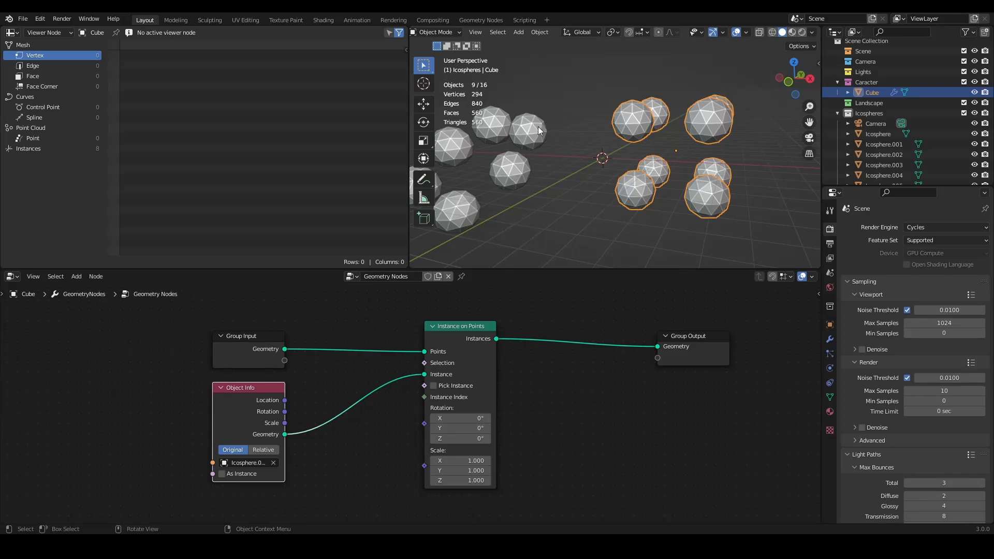
Set the Object Info node to Relative, inspect the instances from several angles, and return it to Original.
{"action": "left_click", "coordinate": [263, 450]}
{"action": "middle_click_drag", "start_coordinate": [530, 216], "coordinate": [650, 209]}
{"action": "scroll", "coordinate": [650, 210], "scroll_direction": "up", "scroll_amount": 4}
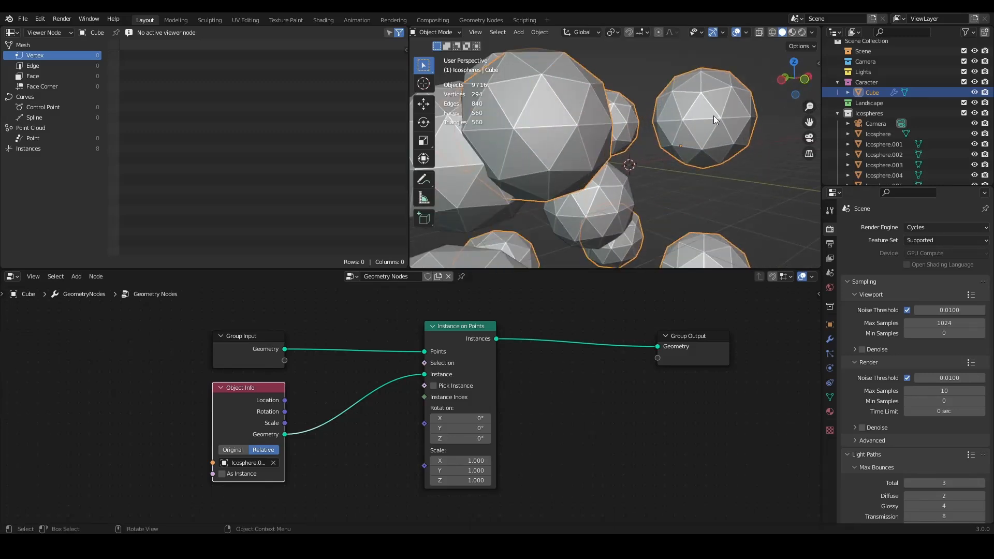
{"action": "scroll", "coordinate": [712, 116], "scroll_direction": "down", "scroll_amount": 5}
{"action": "middle_click_drag", "start_coordinate": [692, 128], "coordinate": [566, 222]}
{"action": "scroll", "coordinate": [548, 131], "scroll_direction": "down", "scroll_amount": 3}
{"action": "middle_click_drag", "start_coordinate": [595, 172], "coordinate": [538, 186]}
{"action": "left_click", "coordinate": [232, 450]}
{"action": "middle_click_drag", "start_coordinate": [651, 219], "coordinate": [611, 210]}
{"action": "scroll", "coordinate": [625, 207], "scroll_direction": "up", "scroll_amount": 2}
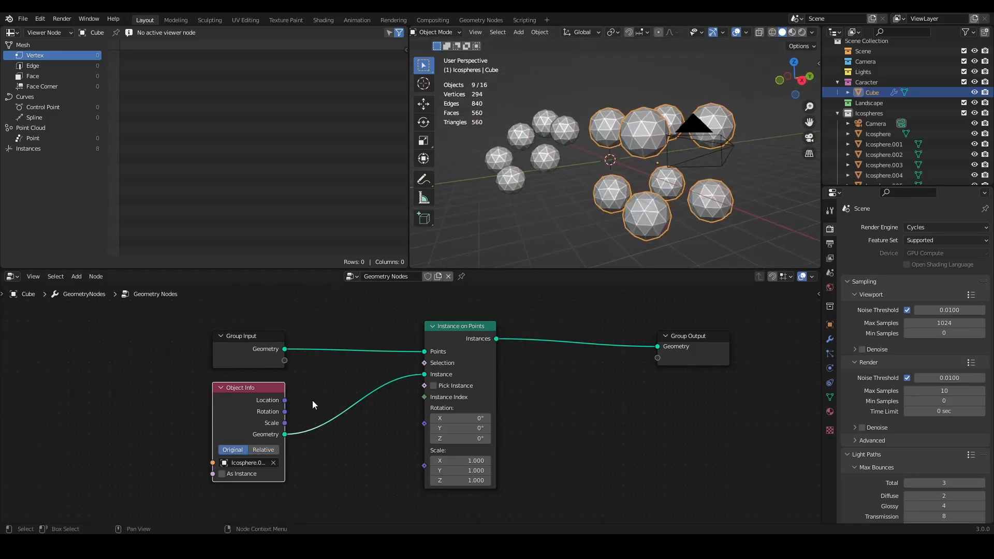
Toggle Pick Instance on and back off in Instance on Points, and shift the Object Info node slightly down.
{"action": "left_click", "coordinate": [434, 385]}
{"action": "left_click", "coordinate": [433, 386]}
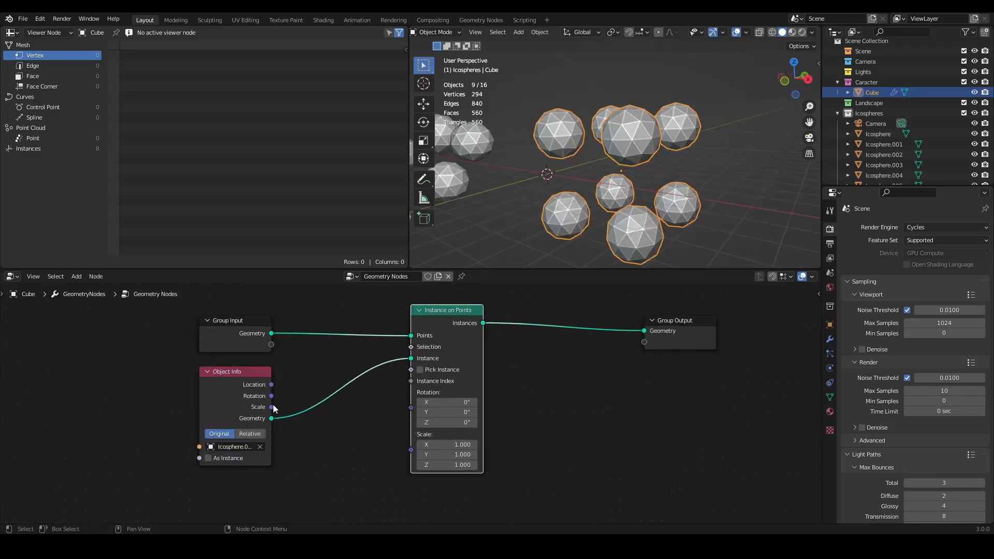
{"action": "left_click_drag", "start_coordinate": [224, 396], "coordinate": [224, 407]}
{"action": "scroll", "coordinate": [280, 402], "scroll_direction": "down", "scroll_amount": 2}
{"action": "middle_click_drag", "start_coordinate": [281, 401], "coordinate": [296, 381]}
{"action": "scroll", "coordinate": [297, 381], "scroll_direction": "up", "scroll_amount": 1}
{"action": "scroll", "coordinate": [296, 381], "scroll_direction": "up", "scroll_amount": 1}
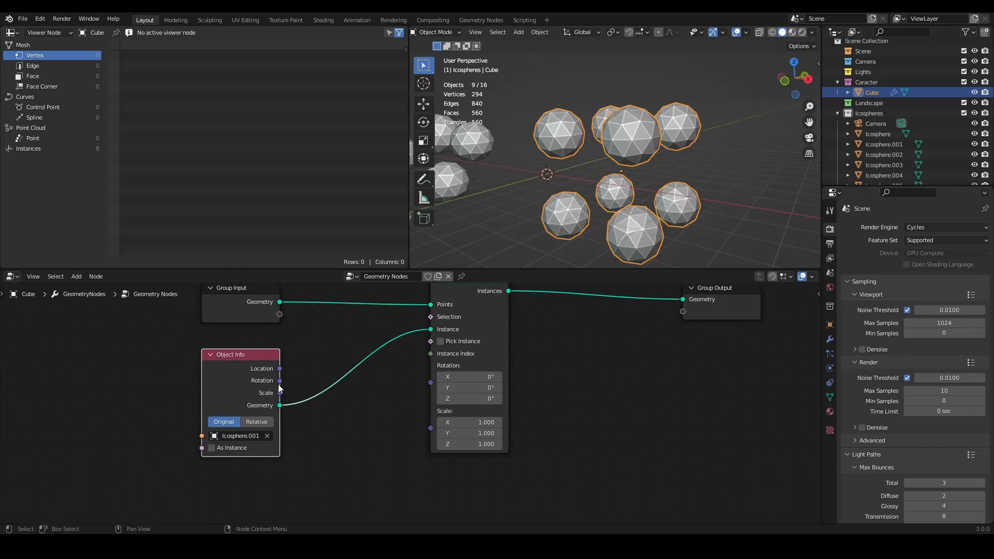
Delete the cube with its instances and add a torus mesh to the scene.
{"action": "middle_click_drag", "start_coordinate": [667, 155], "coordinate": [644, 191]}
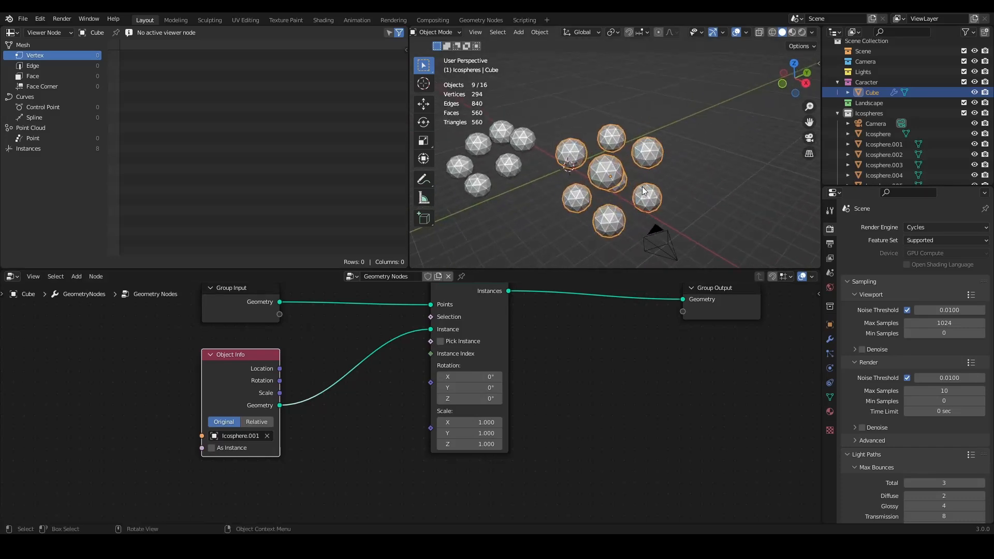
{"action": "key", "text": "Delete"}
{"action": "key", "text": "shift+a"}
{"action": "mouse_move", "coordinate": [619, 136]}
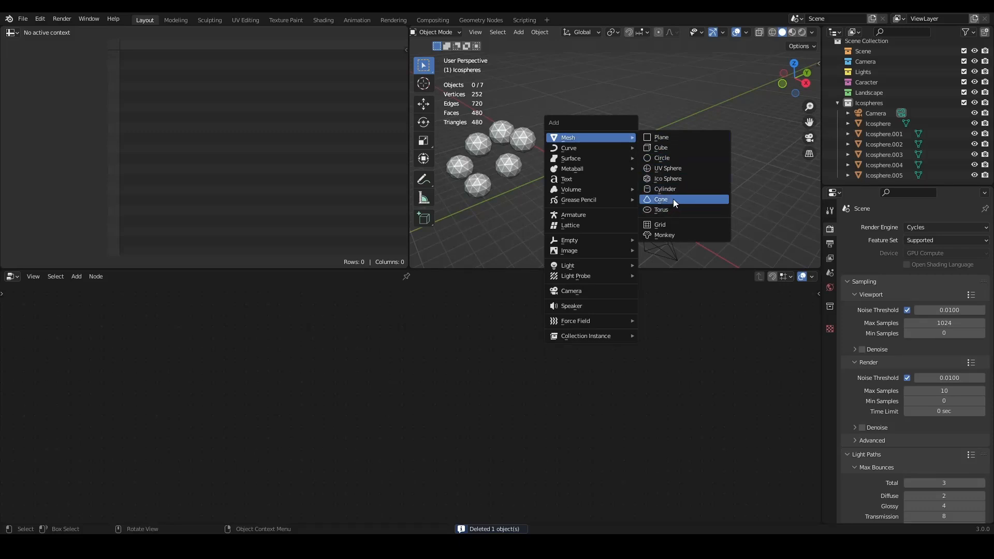
{"action": "left_click", "coordinate": [663, 210]}
{"action": "middle_click_drag", "start_coordinate": [660, 202], "coordinate": [589, 207]}
In Edit Mode, select nine alternating vertices along the torus's outer rim and scale them outward into spikes.
{"action": "key", "text": "Tab"}
{"action": "key", "text": "KP_Decimal"}
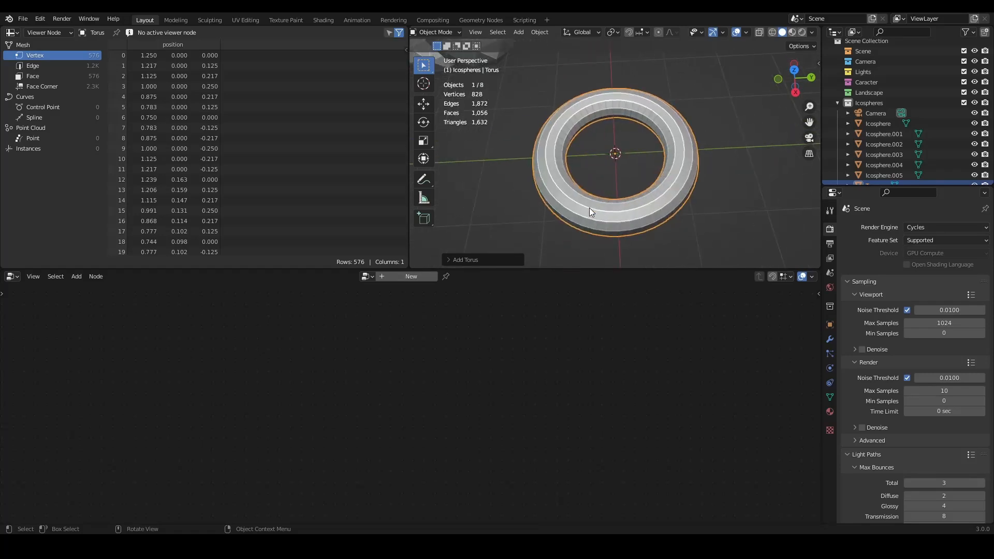
{"action": "middle_click_drag", "start_coordinate": [630, 172], "coordinate": [632, 175]}
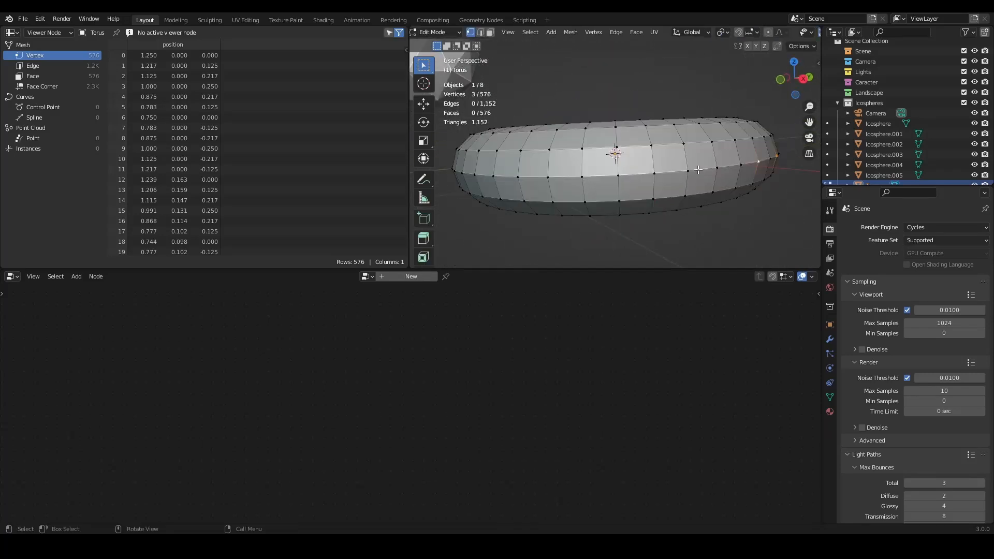
{"action": "left_click", "coordinate": [718, 172], "text": "shift"}
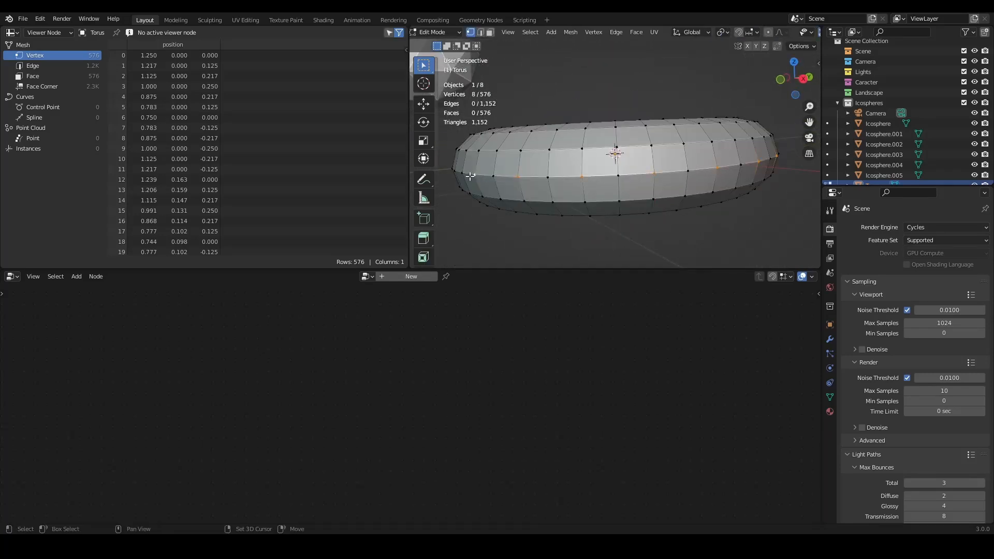
{"action": "left_click", "coordinate": [452, 171], "text": "shift"}
{"action": "middle_click_drag", "start_coordinate": [452, 171], "coordinate": [579, 191]}
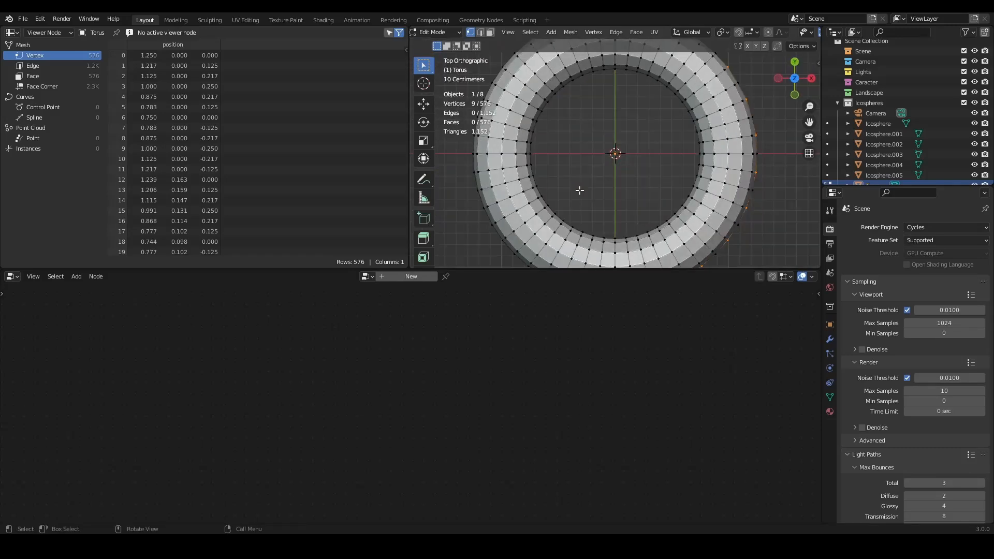
{"action": "key", "text": "KP_7"}
{"action": "key", "text": "s"}
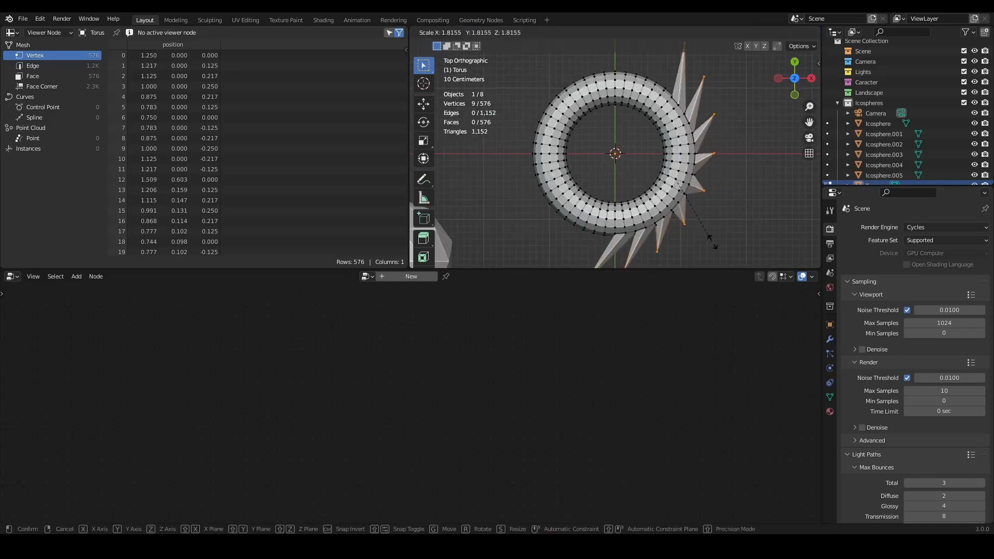
{"action": "left_click", "coordinate": [751, 24]}
{"action": "key", "text": "Tab"}
Duplicate the spiked torus twice, lining the copies up in a diagonal row beside the original.
{"action": "middle_click_drag", "start_coordinate": [710, 136], "coordinate": [679, 108]}
{"action": "middle_click_drag", "start_coordinate": [632, 182], "coordinate": [673, 189]}
{"action": "scroll", "coordinate": [626, 175], "scroll_direction": "down", "scroll_amount": 3}
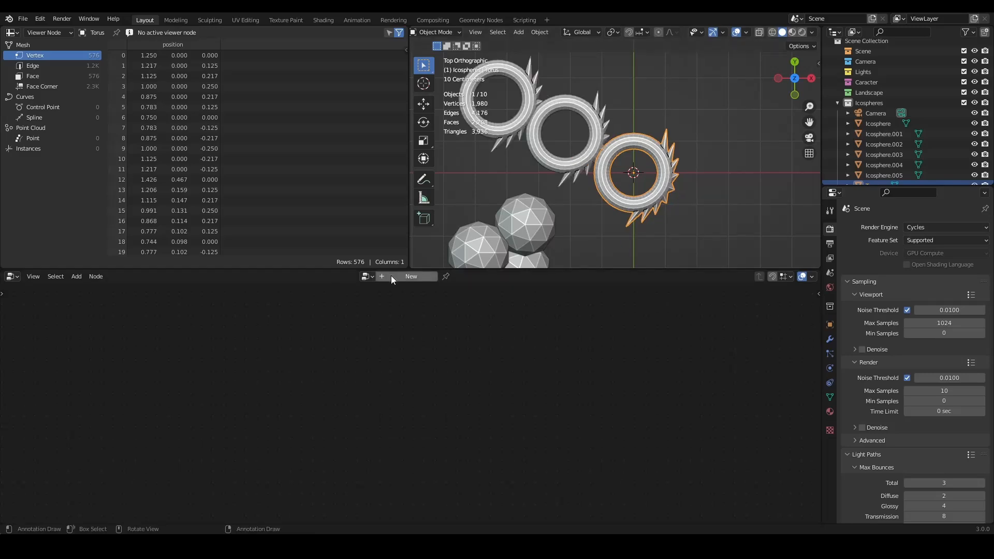
Create a new geometry node tree on the original torus and move its Group Input farther from Group Output.
{"action": "left_click", "coordinate": [391, 275]}
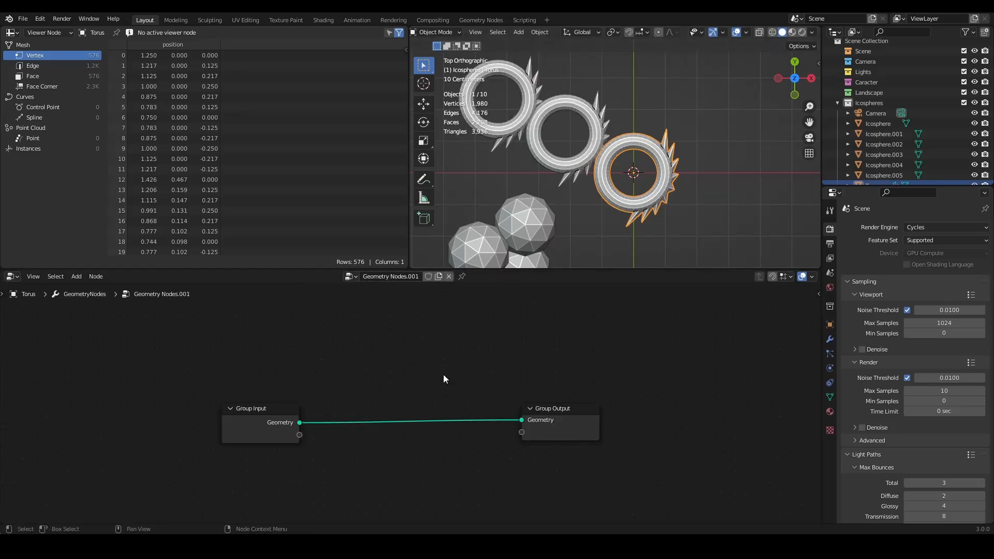
{"action": "left_click_drag", "start_coordinate": [271, 420], "coordinate": [150, 419]}
Identify the middle torus and bring Torus.001 into the original torus's node tree as an Object Info node.
{"action": "left_click", "coordinate": [581, 158]}
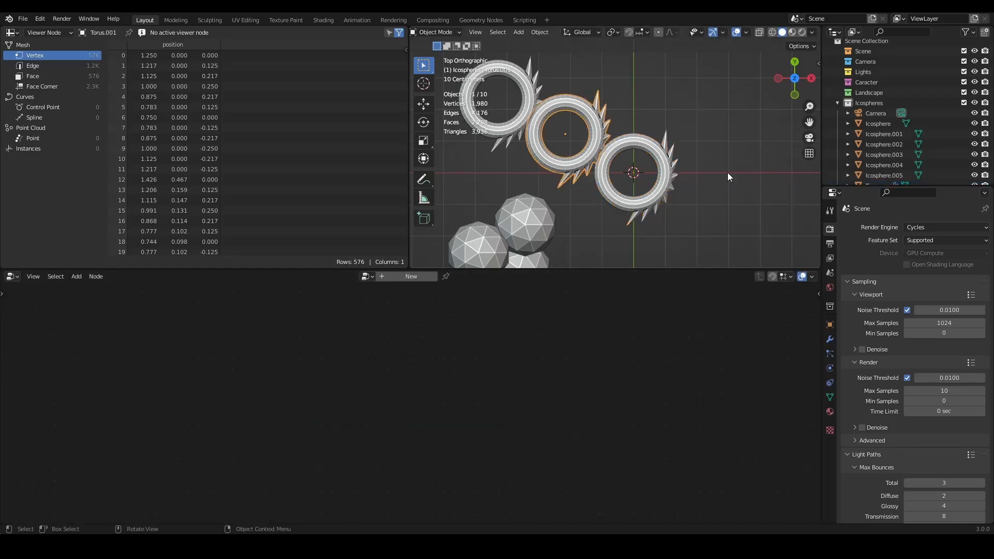
{"action": "scroll", "coordinate": [945, 142], "scroll_direction": "down", "scroll_amount": 3}
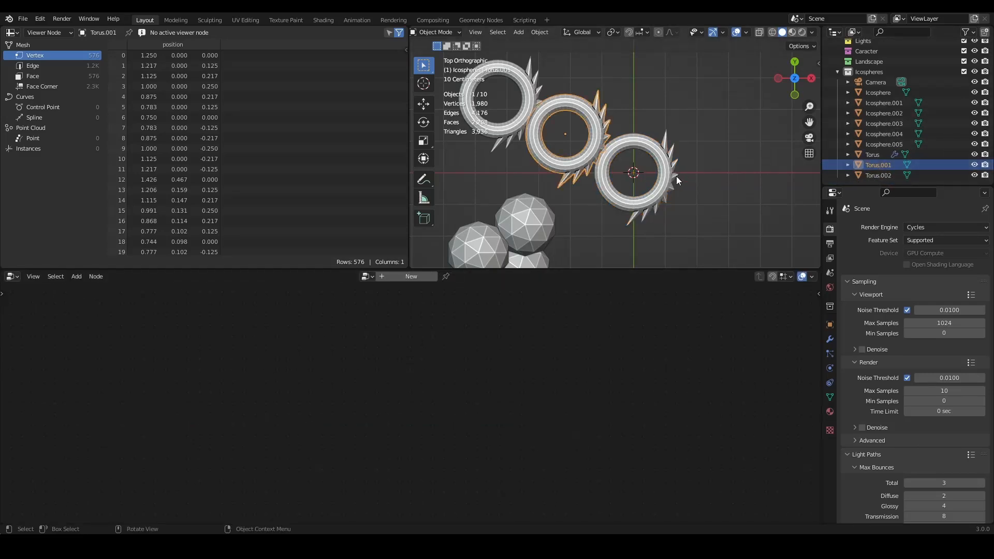
{"action": "left_click", "coordinate": [873, 155]}
{"action": "left_click_drag", "start_coordinate": [874, 163], "coordinate": [198, 484]}
{"action": "scroll", "coordinate": [245, 418], "scroll_direction": "down", "scroll_amount": 2}
{"action": "scroll", "coordinate": [246, 419], "scroll_direction": "up", "scroll_amount": 1}
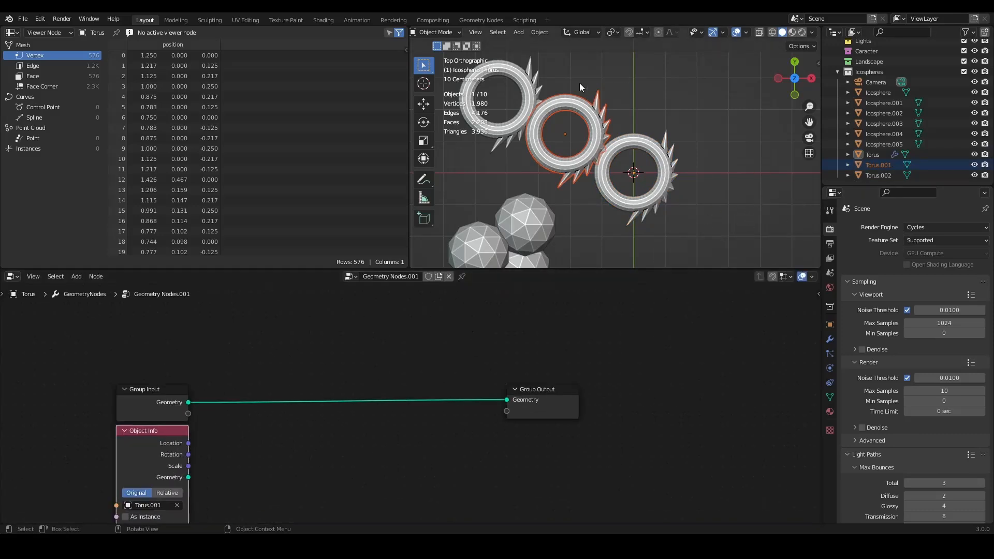
{"action": "middle_click_drag", "start_coordinate": [269, 412], "coordinate": [286, 380]}
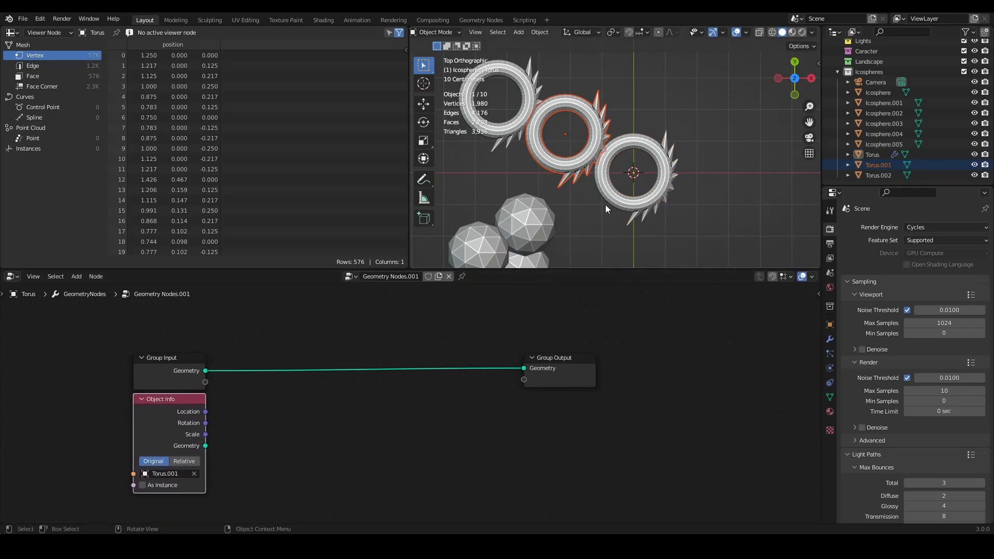
Insert a Transform node between Group Input and Group Output and connect Object Info's Rotation to its Rotation.
{"action": "left_click", "coordinate": [622, 207]}
{"action": "scroll", "coordinate": [223, 394], "scroll_direction": "down", "scroll_amount": 1}
{"action": "scroll", "coordinate": [209, 401], "scroll_direction": "up", "scroll_amount": 1}
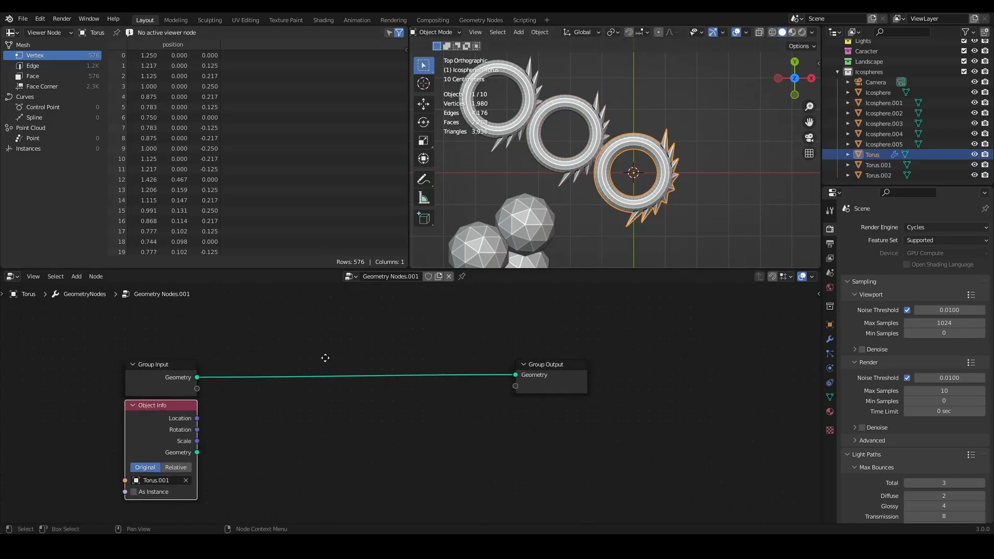
{"action": "key", "text": "shift+a"}
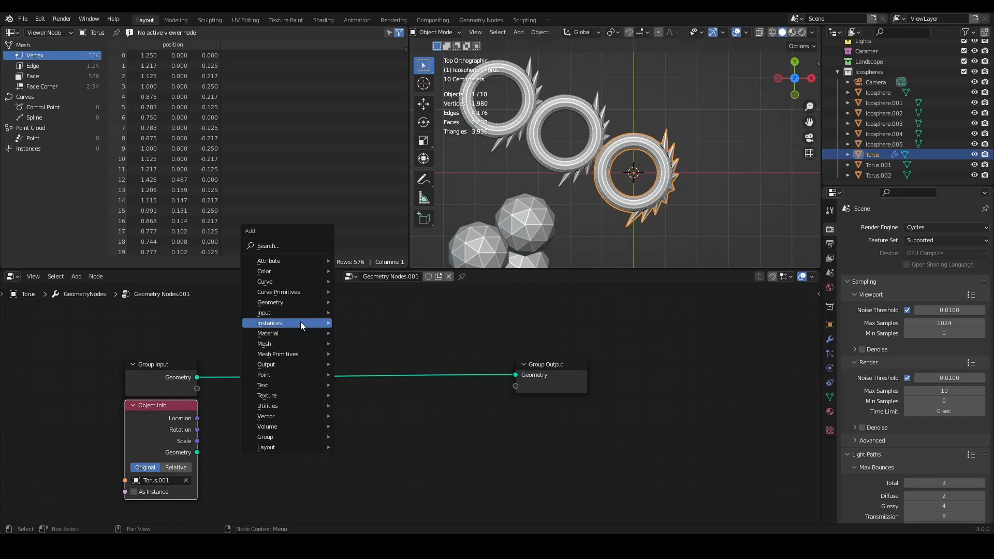
{"action": "mouse_move", "coordinate": [301, 305]}
{"action": "left_click", "coordinate": [362, 416]}
{"action": "left_click", "coordinate": [380, 332]}
{"action": "middle_click_drag", "start_coordinate": [376, 395], "coordinate": [375, 379]}
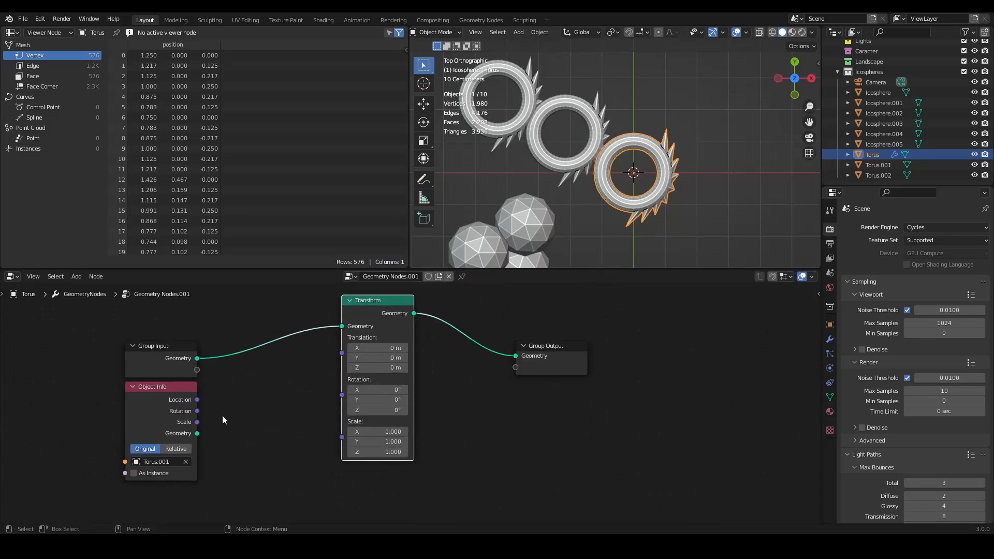
{"action": "left_click_drag", "start_coordinate": [195, 411], "coordinate": [341, 395]}
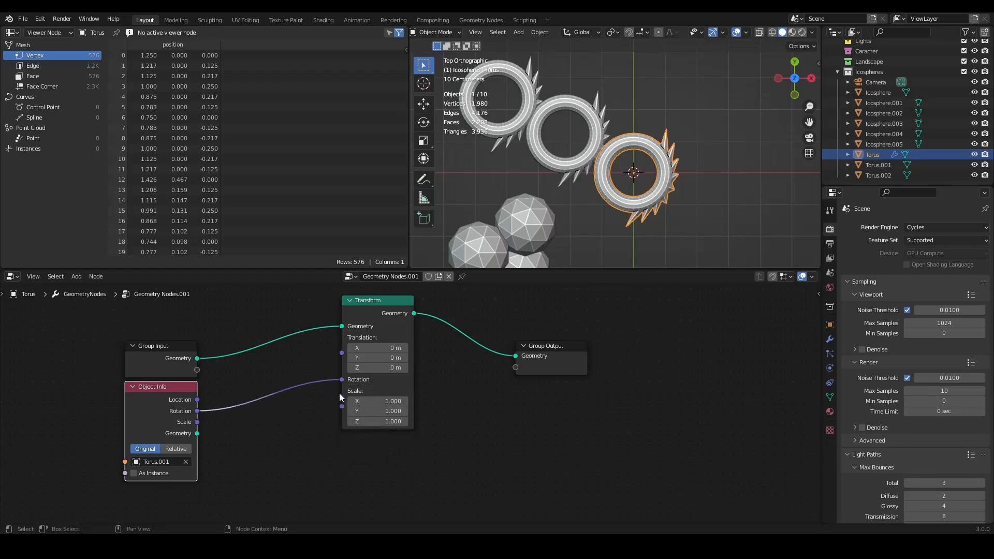
Try rotating the middle torus in the top view to test the rotation link to the original torus.
{"action": "left_click", "coordinate": [592, 158]}
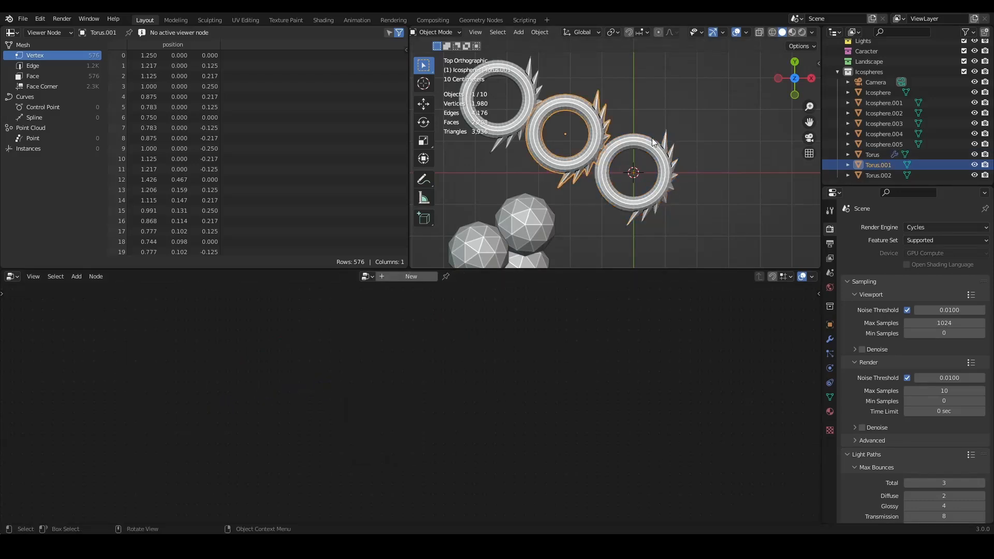
{"action": "key", "text": "r"}
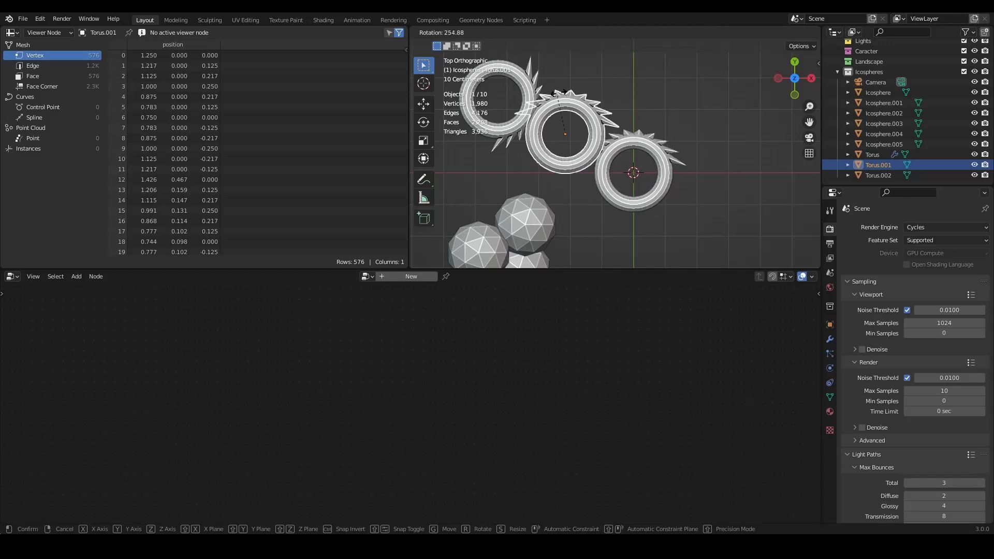
{"action": "left_click", "coordinate": [661, 173]}
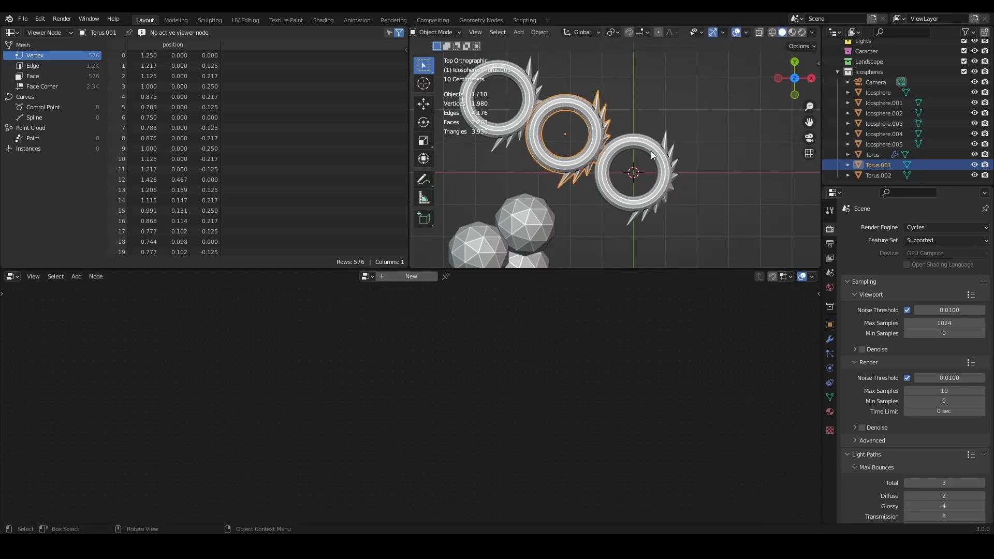
Insert a Vector Math node between Object Info's Rotation and the Transform node's Rotation in the original torus's tree.
{"action": "left_click", "coordinate": [652, 155]}
{"action": "scroll", "coordinate": [307, 385], "scroll_direction": "up", "scroll_amount": 1}
{"action": "key", "text": "shift+a"}
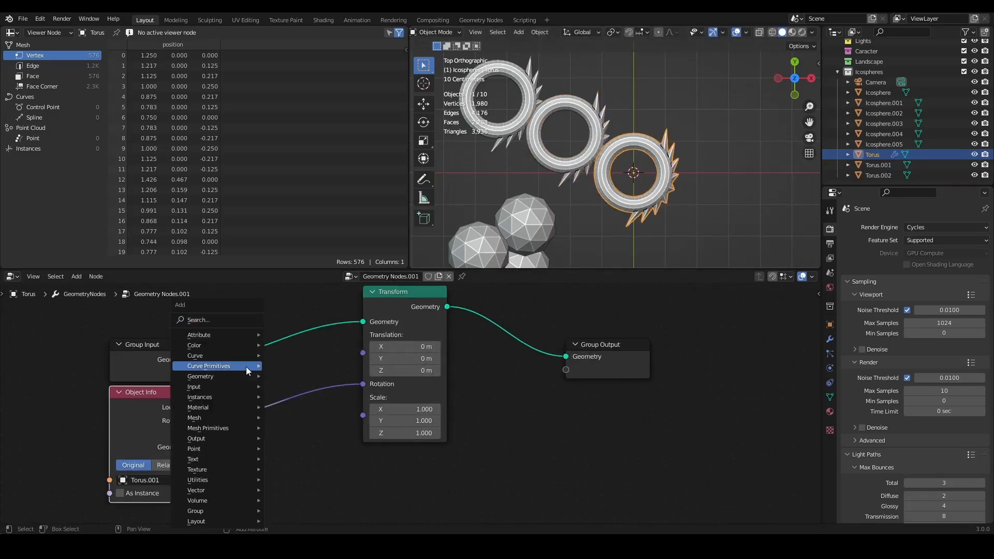
{"action": "left_click", "coordinate": [224, 322]}
{"action": "type", "text": "math"}
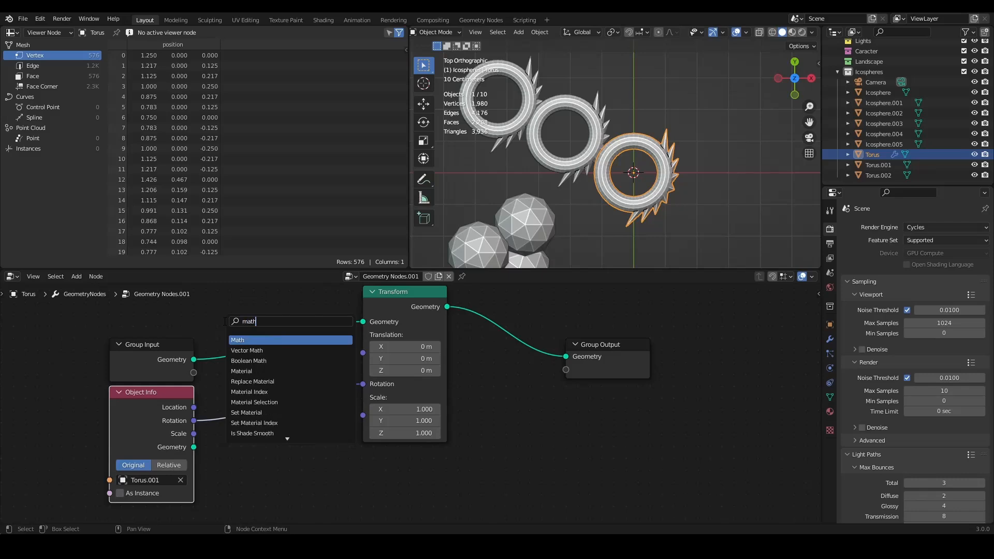
{"action": "key", "text": "Down"}
{"action": "key", "text": "Return"}
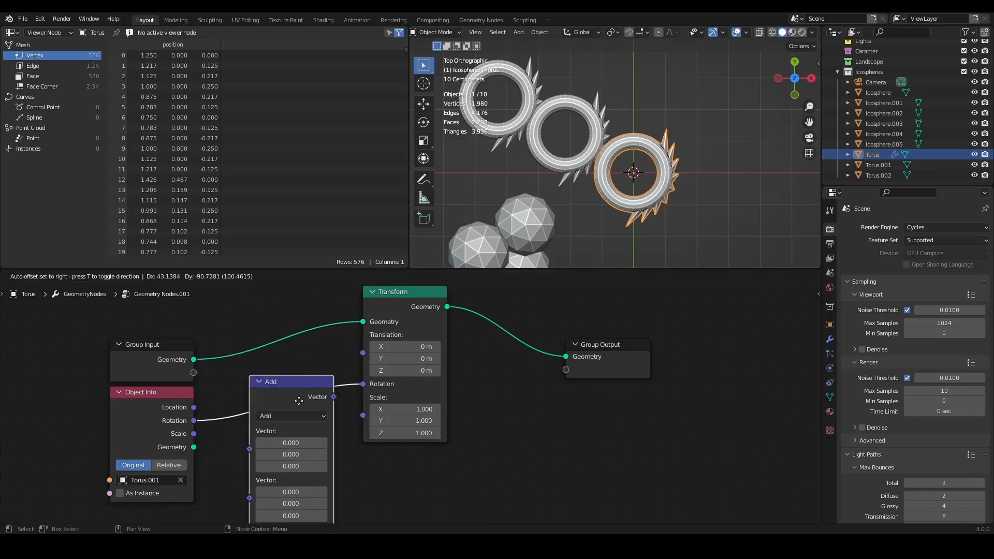
{"action": "left_click", "coordinate": [294, 411]}
Switch the Vector Math operation to Multiply and set all three vector components to -1.
{"action": "left_click", "coordinate": [294, 415]}
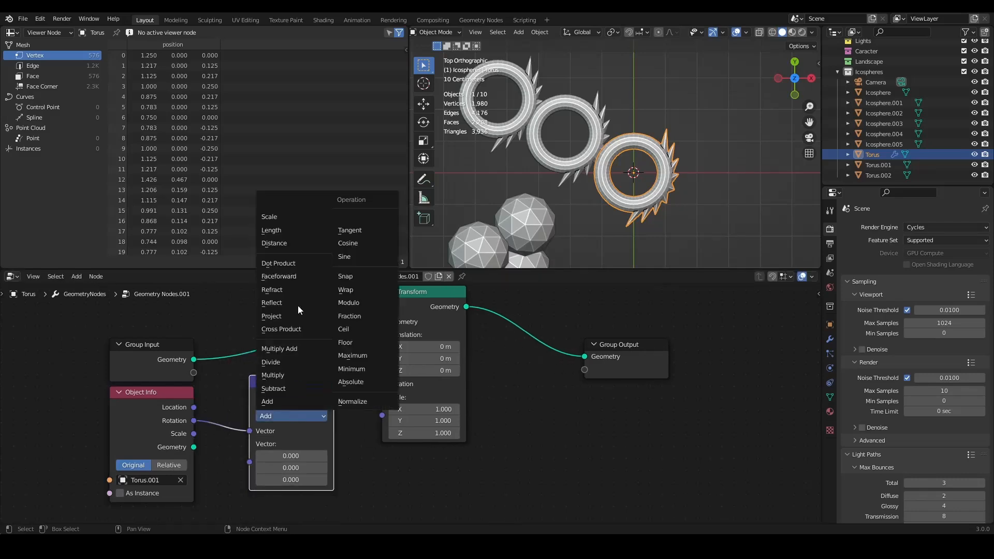
{"action": "left_click", "coordinate": [280, 374]}
{"action": "left_click", "coordinate": [295, 455]}
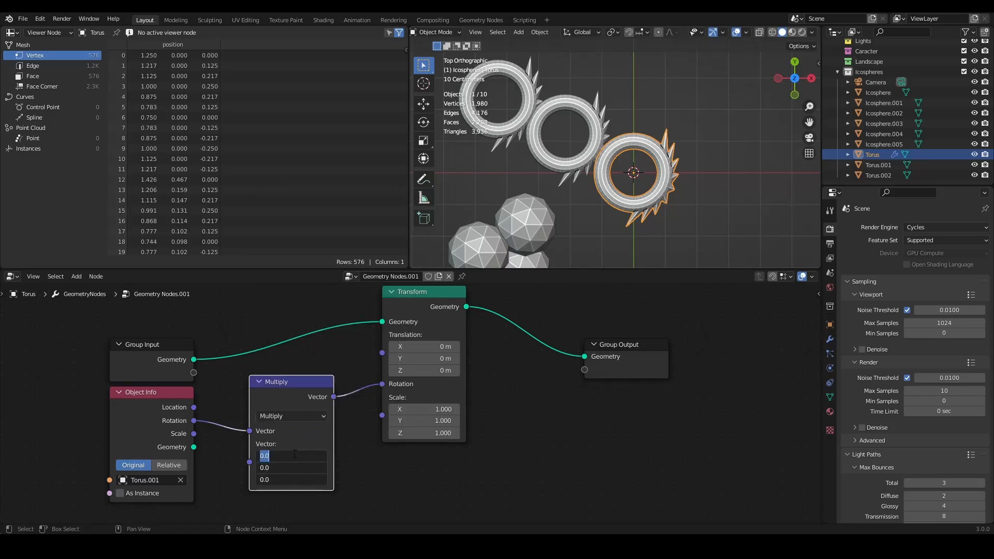
{"action": "type", "text": "-1"}
{"action": "key", "text": "Return"}
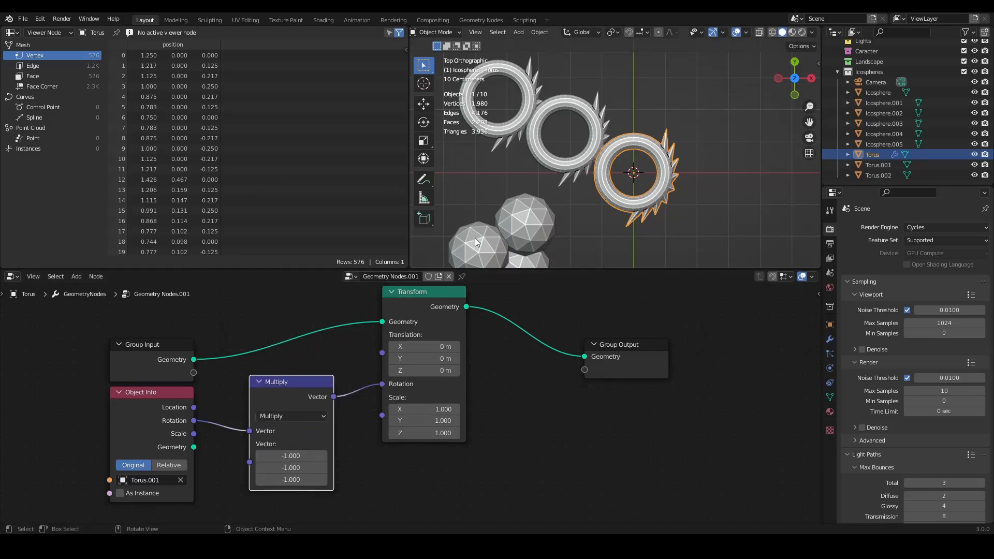
Try rotating the middle torus to test the inverted rotation on the original torus.
{"action": "left_click", "coordinate": [568, 169]}
{"action": "key", "text": "r"}
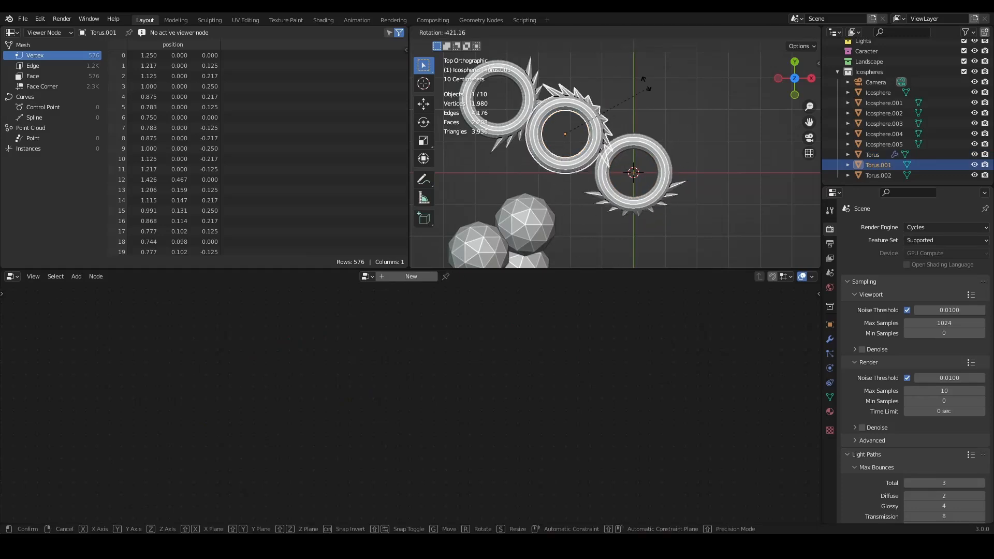
{"action": "left_click", "coordinate": [530, 48]}
Create a new geometry node tree on the third torus, Torus.002, and insert a Transform node before Group Output.
{"action": "left_click", "coordinate": [514, 132]}
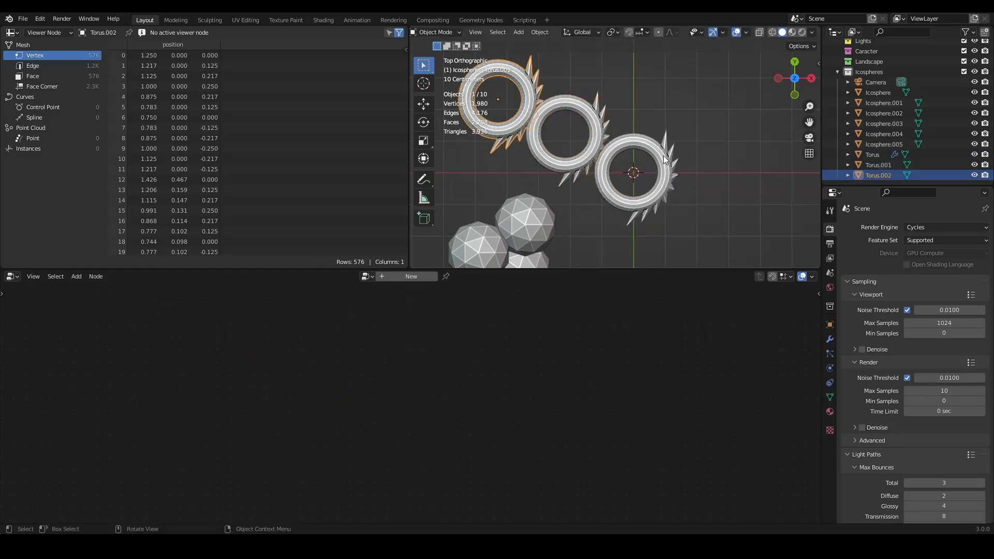
{"action": "left_click", "coordinate": [608, 165]}
{"action": "scroll", "coordinate": [385, 373], "scroll_direction": "down", "scroll_amount": 3}
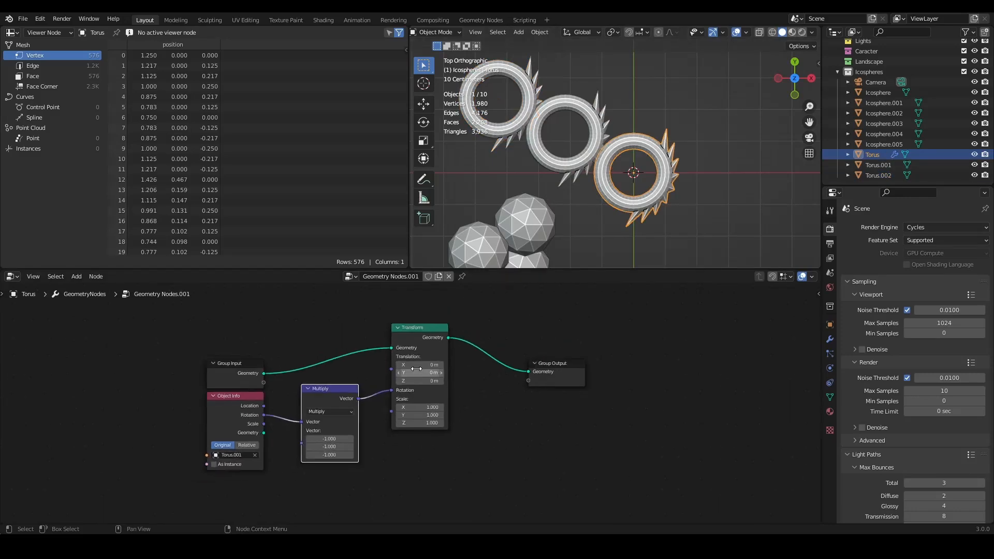
{"action": "left_click", "coordinate": [504, 137]}
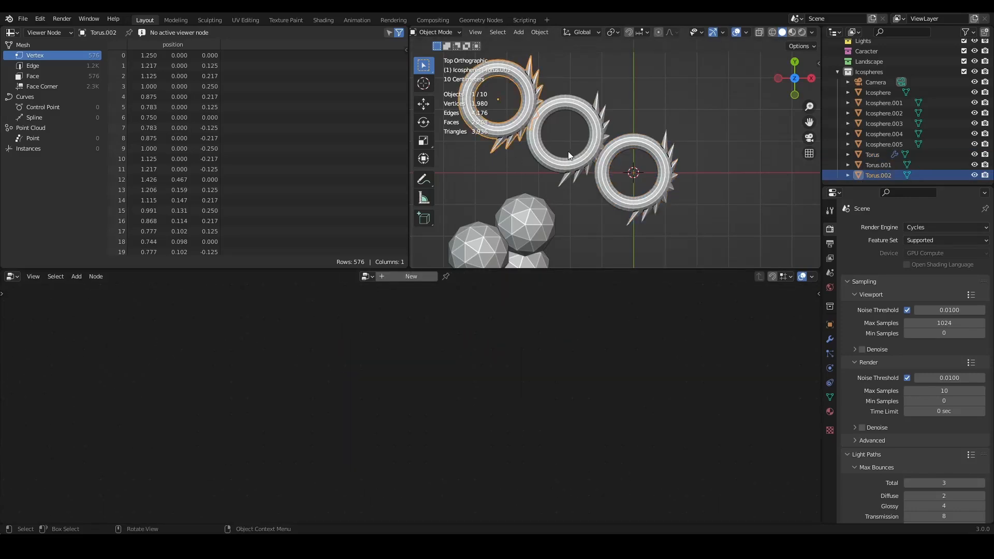
{"action": "left_click", "coordinate": [411, 276]}
{"action": "key", "text": "shift+a"}
{"action": "type", "text": "tr"}
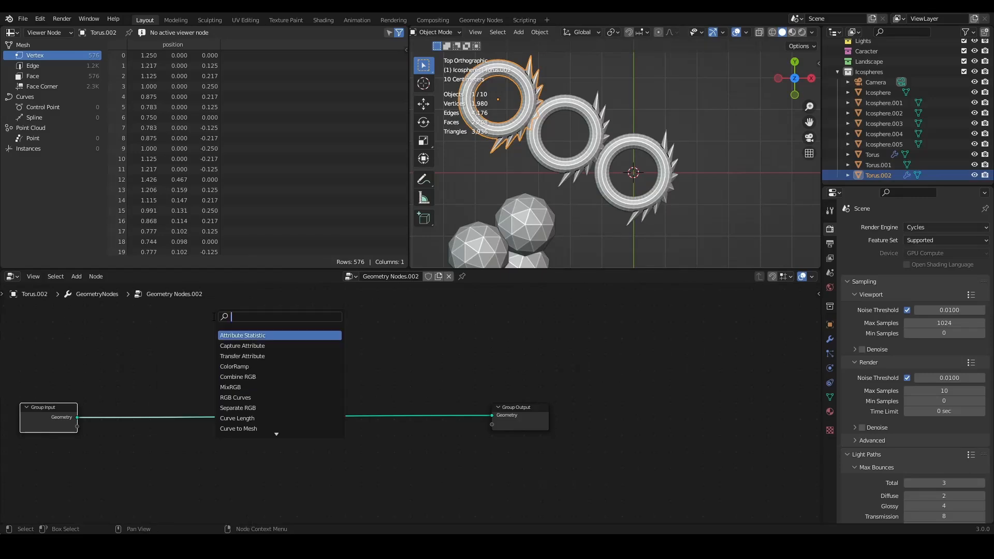
{"action": "key", "text": "Return"}
{"action": "left_click", "coordinate": [331, 409]}
Bring Torus.001 into the Torus.002 tree as Object Info and connect its Rotation to the Transform node's Rotation.
{"action": "left_click_drag", "start_coordinate": [878, 164], "coordinate": [132, 447]}
{"action": "left_click_drag", "start_coordinate": [202, 456], "coordinate": [343, 400]}
{"action": "middle_click_drag", "start_coordinate": [221, 392], "coordinate": [266, 381]}
Insert a Vector Math node on Torus.002's rotation link, set to Multiply with -1 in all three components.
{"action": "key", "text": "shift+a"}
{"action": "left_click", "coordinate": [228, 321]}
{"action": "type", "text": "vect"}
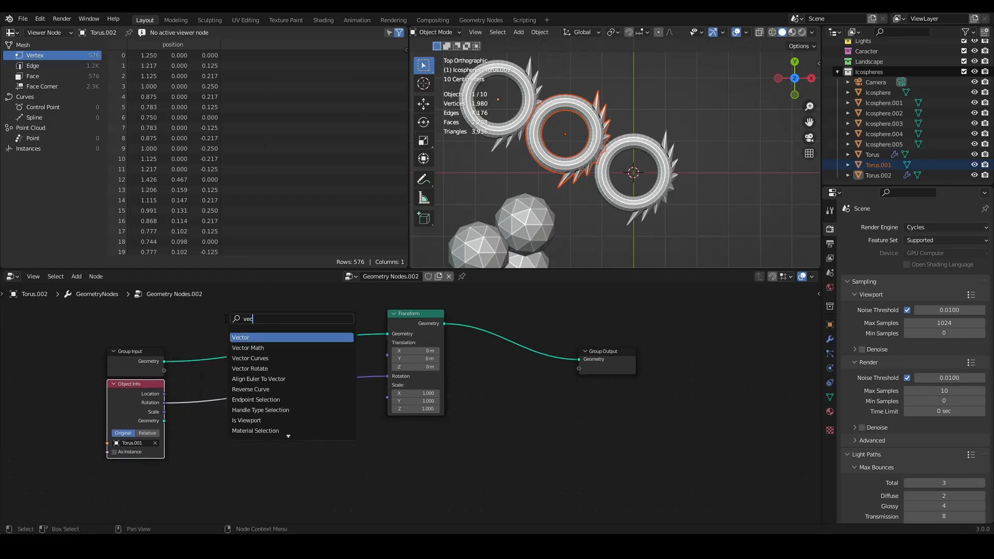
{"action": "left_click", "coordinate": [248, 347]}
{"action": "left_click", "coordinate": [287, 387]}
{"action": "left_click", "coordinate": [287, 389]}
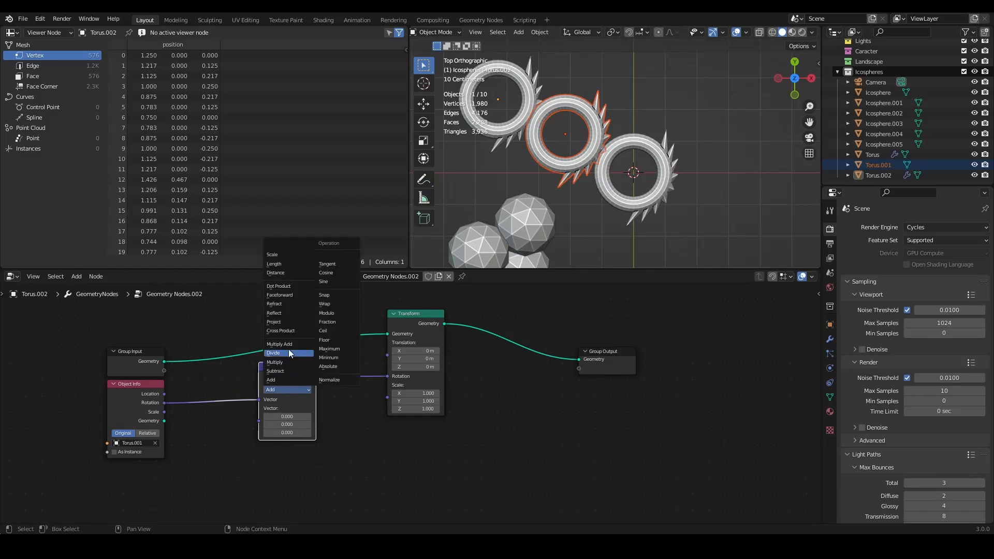
{"action": "left_click", "coordinate": [284, 361]}
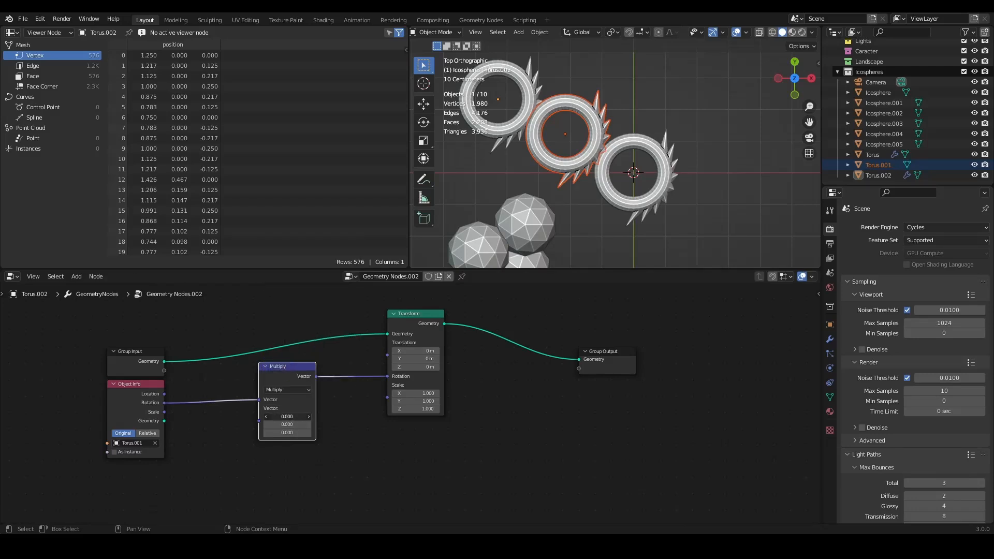
{"action": "left_click_drag", "start_coordinate": [286, 416], "coordinate": [286, 425]}
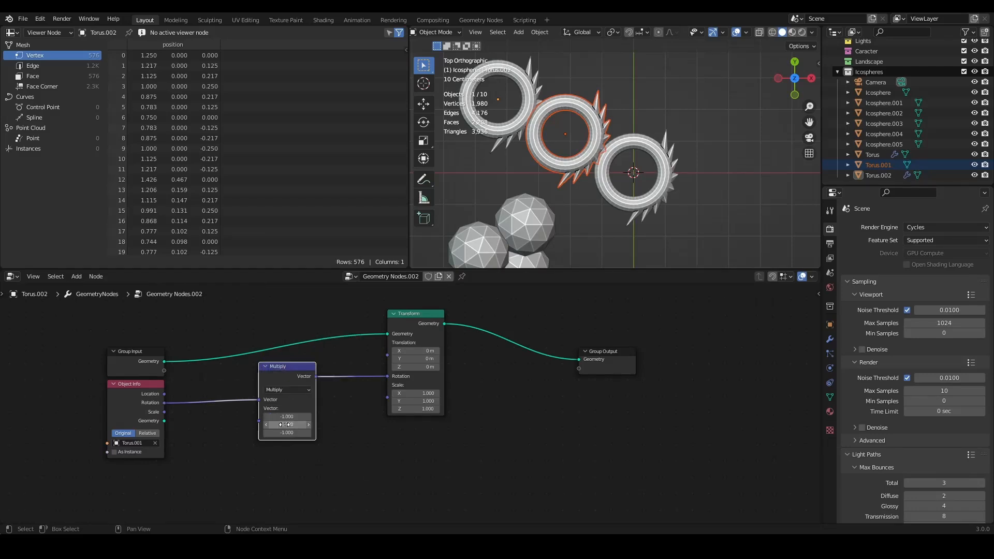
Try rotating the middle torus in the top view and in a tilted perspective to test both linked tori.
{"action": "left_click", "coordinate": [544, 121]}
{"action": "key", "text": "r"}
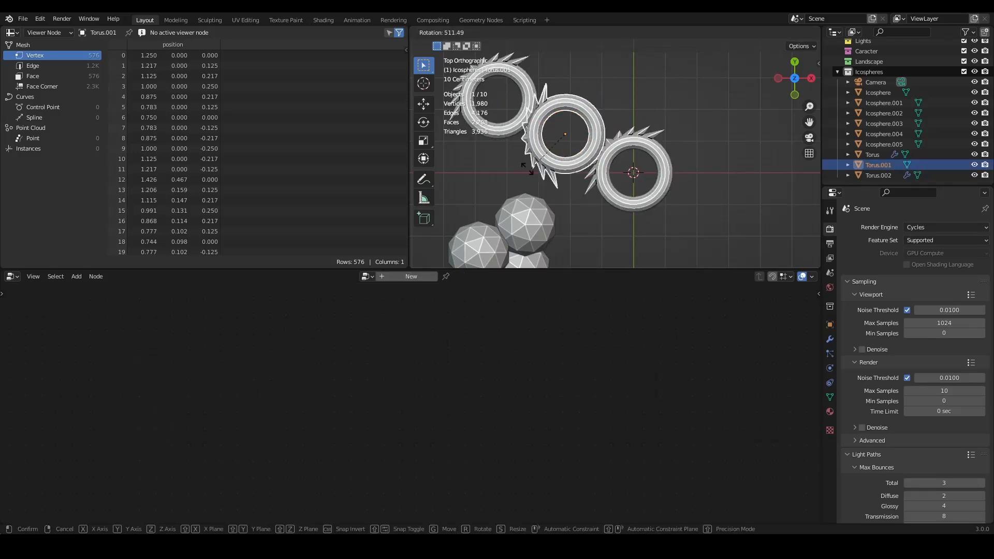
{"action": "left_click", "coordinate": [587, 85]}
{"action": "middle_click_drag", "start_coordinate": [623, 200], "coordinate": [619, 122]}
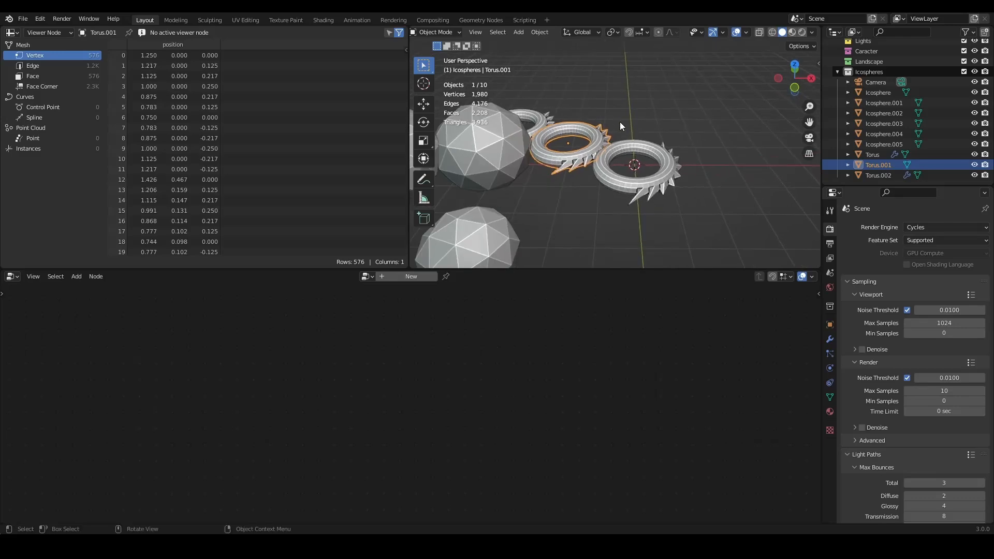
{"action": "scroll", "coordinate": [636, 141], "scroll_direction": "up", "scroll_amount": 2}
{"action": "key", "text": "r"}
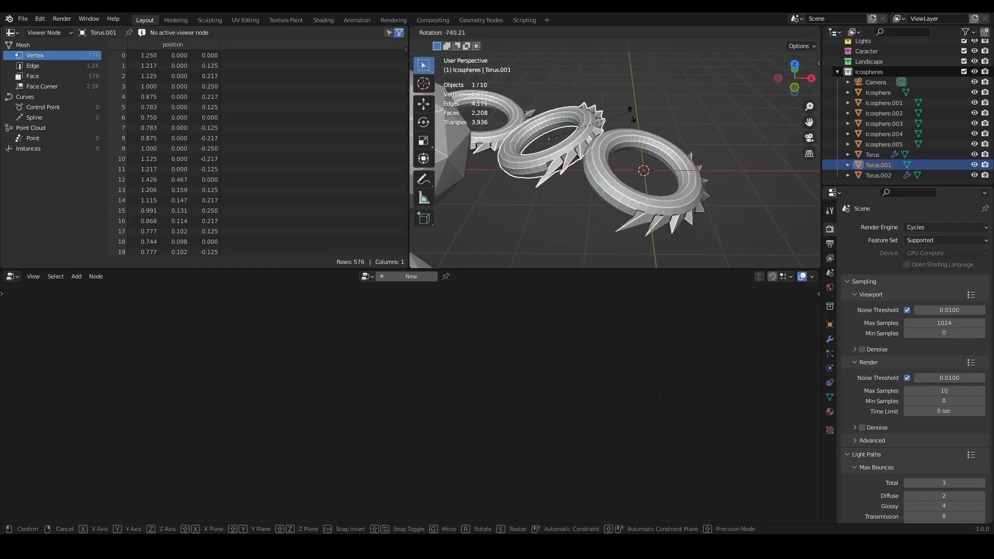
{"action": "left_click", "coordinate": [620, 141]}
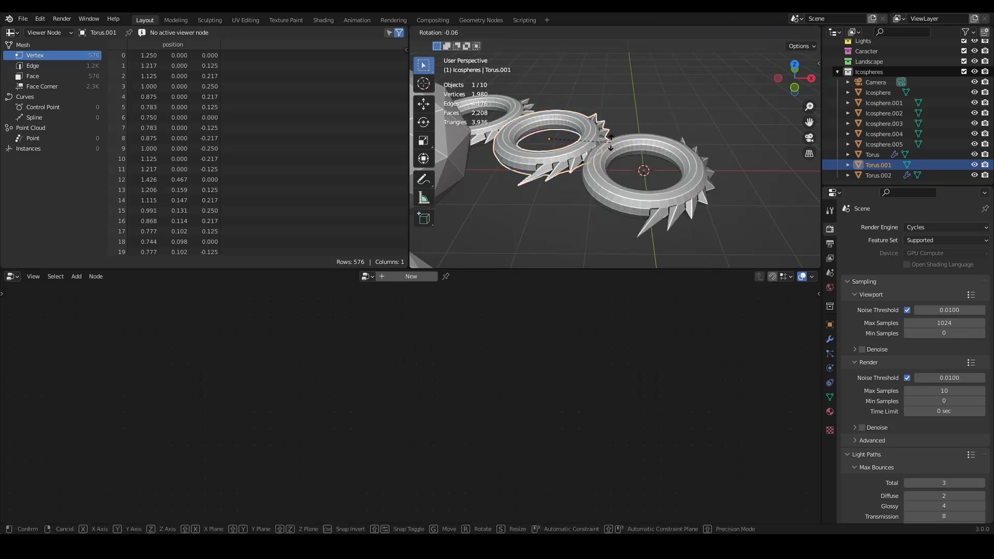
{"action": "scroll", "coordinate": [619, 119], "scroll_direction": "down", "scroll_amount": 3}
{"action": "middle_click_drag", "start_coordinate": [619, 119], "coordinate": [598, 154]}
{"action": "scroll", "coordinate": [560, 153], "scroll_direction": "up", "scroll_amount": 4}
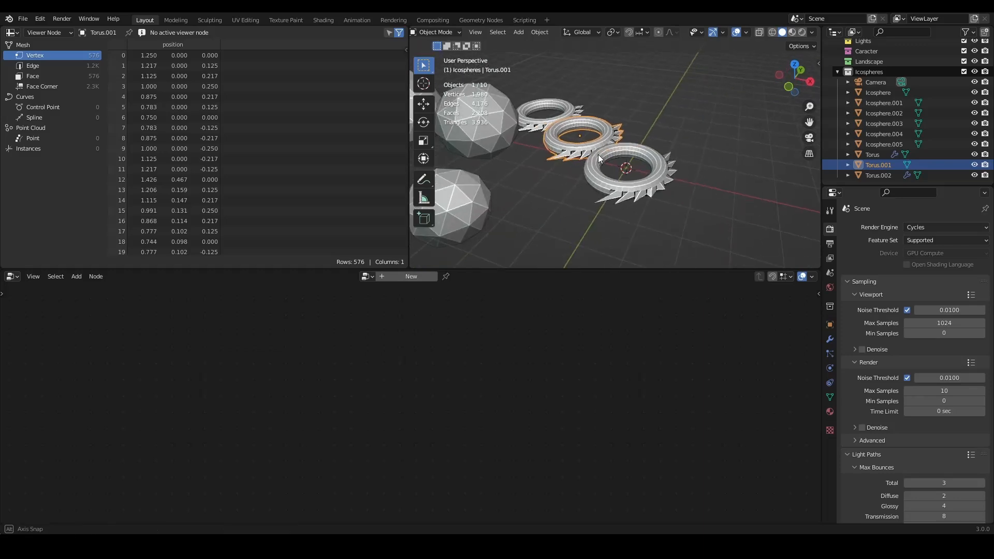
Delete the Object Info, Multiply and Transform nodes from the original torus's tree and reconnect Group Input to Group Output.
{"action": "left_click", "coordinate": [601, 153]}
{"action": "scroll", "coordinate": [388, 387], "scroll_direction": "up", "scroll_amount": 2}
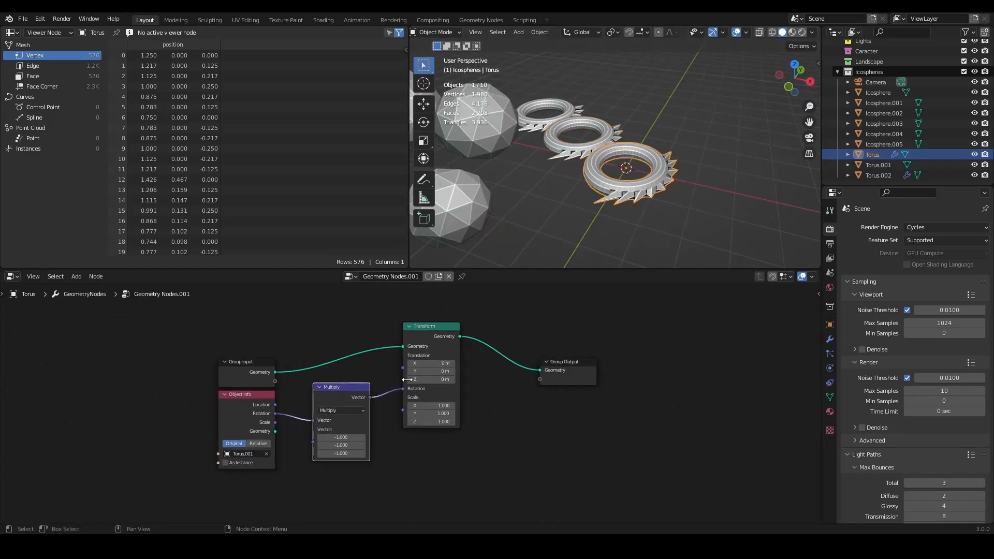
{"action": "left_click_drag", "start_coordinate": [480, 310], "coordinate": [329, 448]}
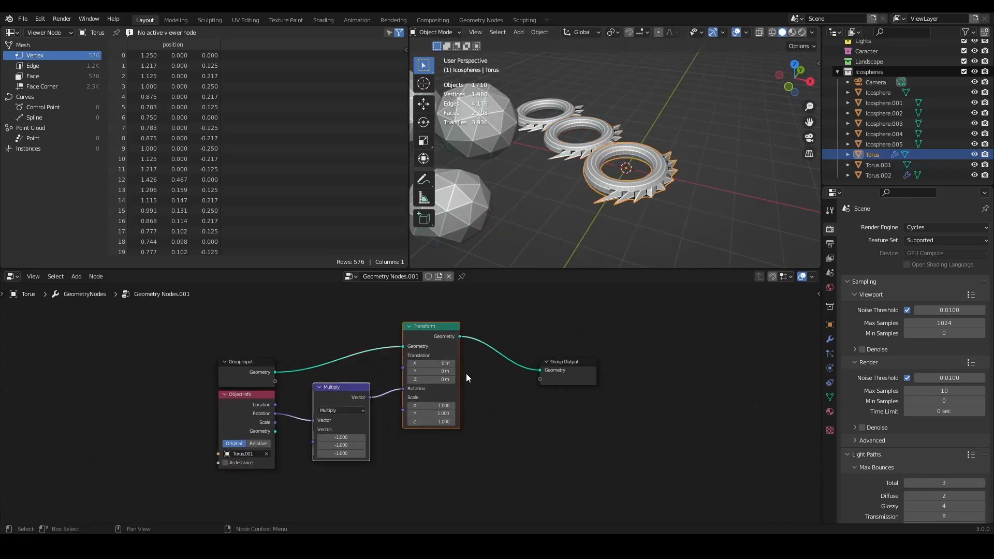
{"action": "key", "text": "x"}
{"action": "key", "text": "x"}
{"action": "left_click_drag", "start_coordinate": [275, 372], "coordinate": [540, 370]}
Try a String input node above Group Input with the text "its working", and delete it again.
{"action": "key", "text": "shift+a"}
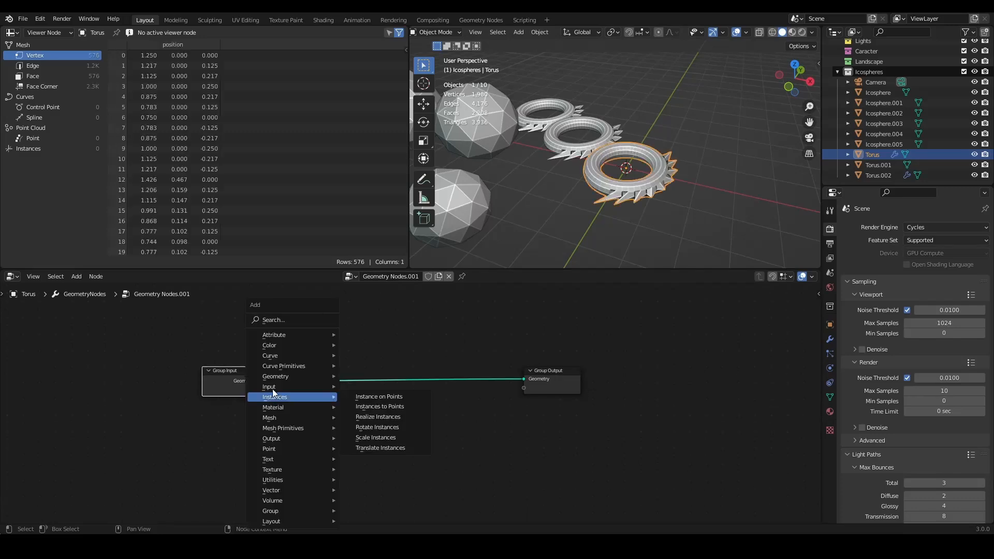
{"action": "mouse_move", "coordinate": [282, 387]}
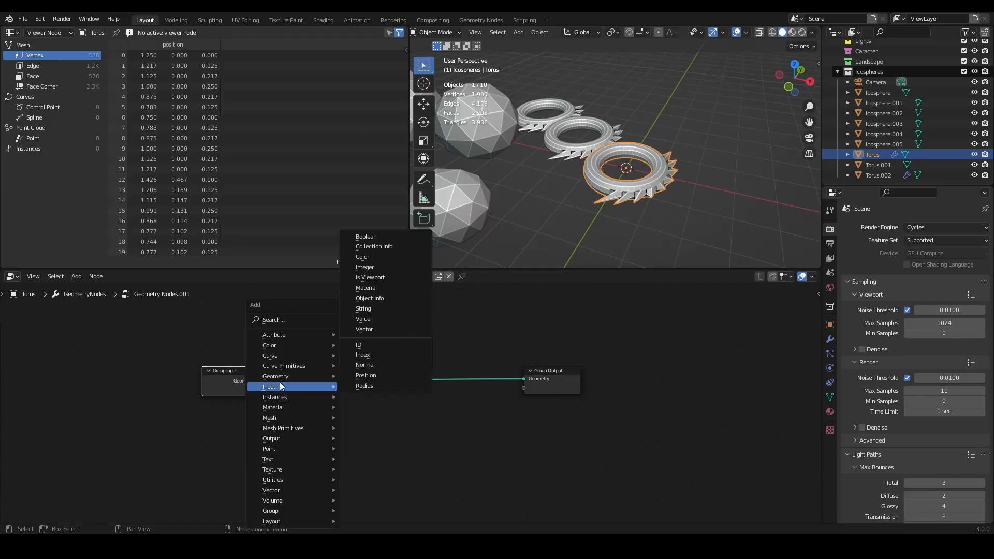
{"action": "left_click", "coordinate": [384, 308]}
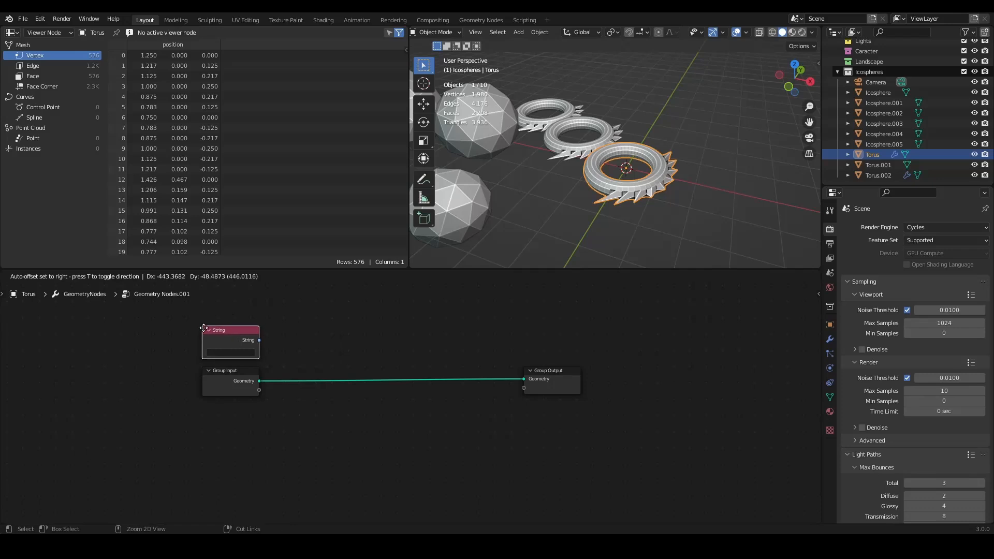
{"action": "left_click", "coordinate": [293, 354]}
{"action": "scroll", "coordinate": [293, 357], "scroll_direction": "up", "scroll_amount": 2}
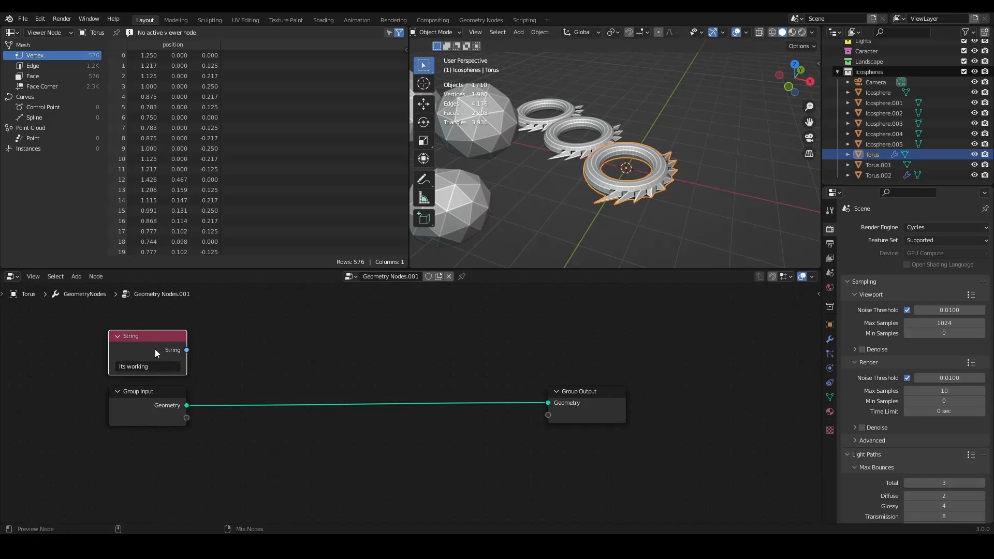
{"action": "key", "text": "x"}
{"action": "key", "text": "Home"}
Add a String to Curves node below the link between Group Input and Group Output.
{"action": "key", "text": "shift+a"}
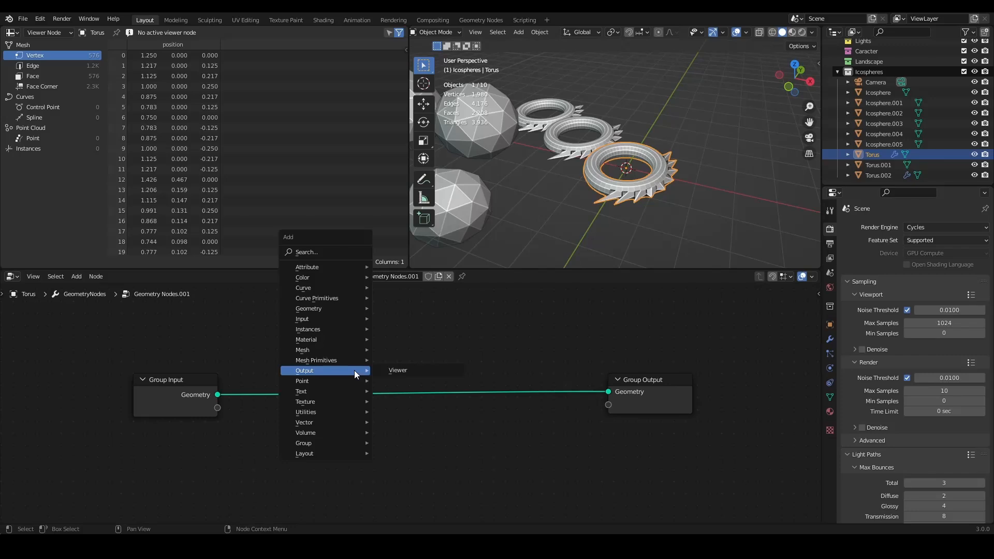
{"action": "mouse_move", "coordinate": [320, 390]}
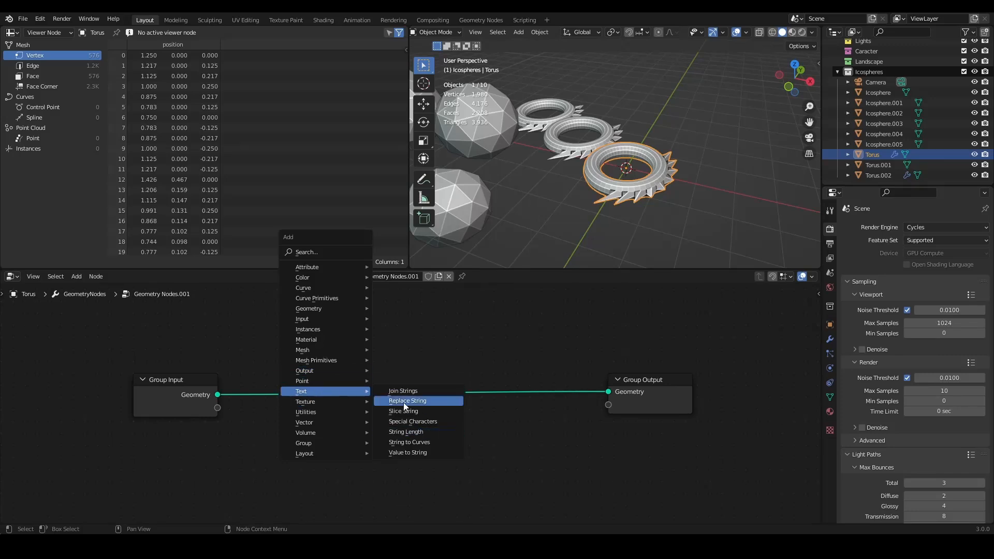
{"action": "left_click", "coordinate": [417, 442]}
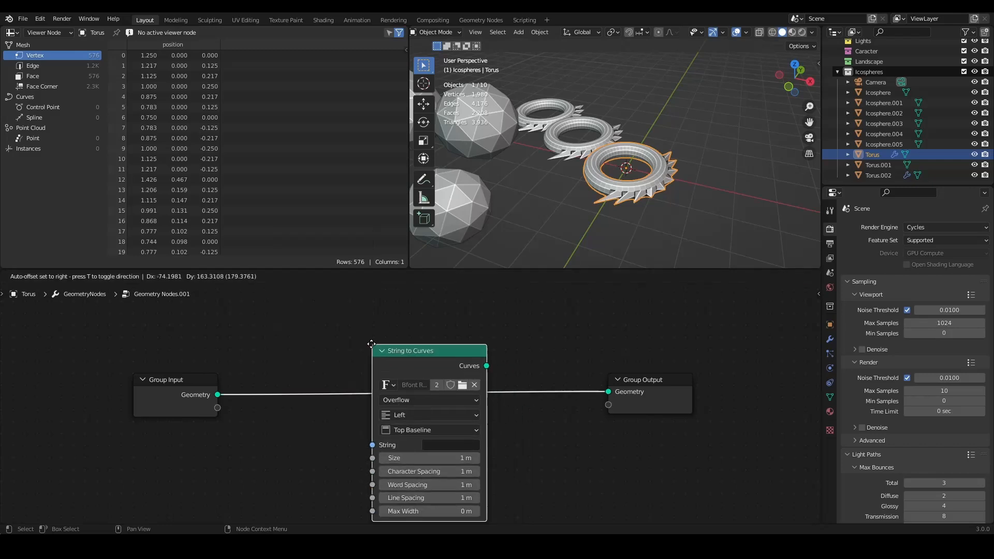
{"action": "left_click", "coordinate": [366, 414]}
{"action": "key", "text": "KP_Decimal"}
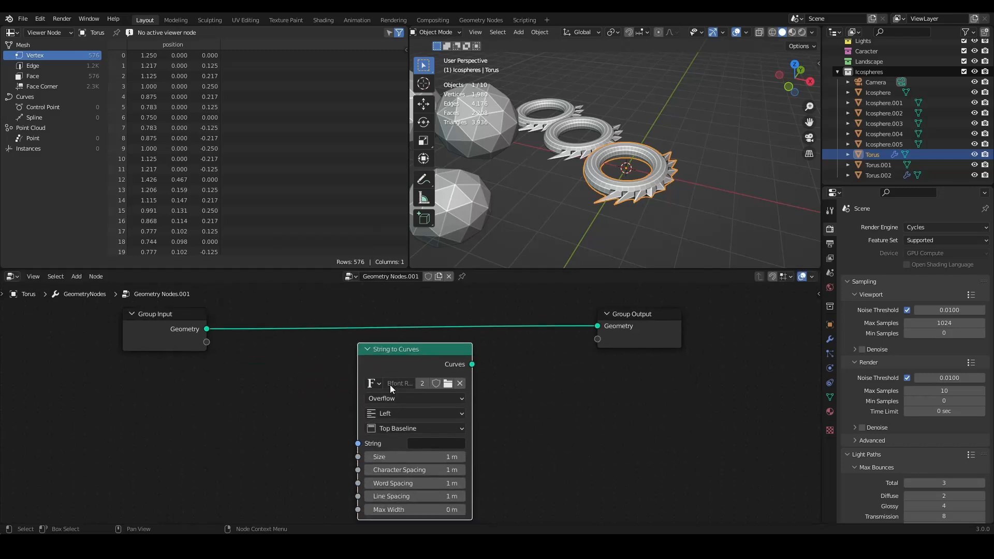
Try feeding String to Curves into Group Output, then restore the Group Input link and delete the node.
{"action": "left_click", "coordinate": [421, 444]}
{"action": "left_click_drag", "start_coordinate": [475, 366], "coordinate": [540, 365]}
{"action": "left_click_drag", "start_coordinate": [472, 364], "coordinate": [598, 326]}
{"action": "middle_click_drag", "start_coordinate": [667, 217], "coordinate": [678, 197]}
{"action": "left_click_drag", "start_coordinate": [207, 328], "coordinate": [596, 326]}
{"action": "key", "text": "x"}
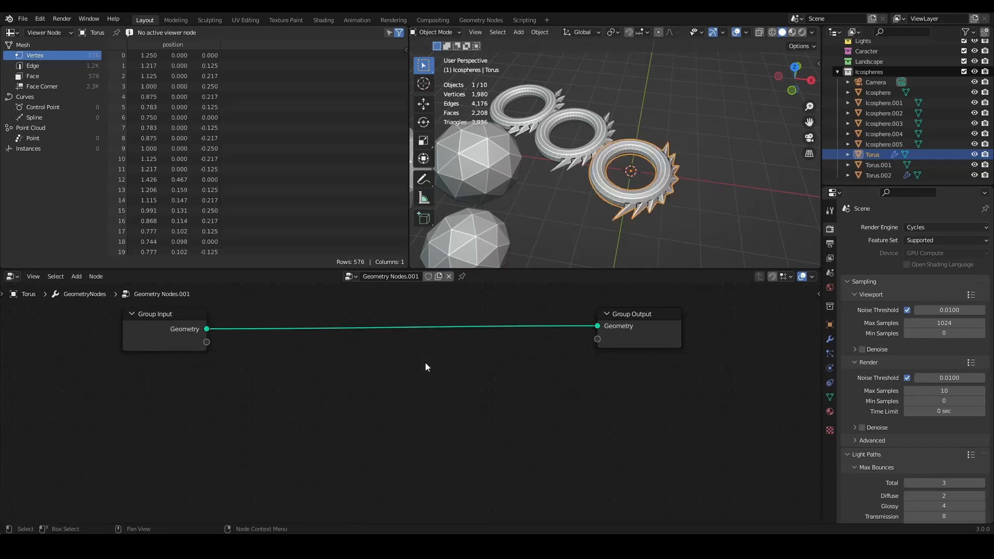
Try a Value input node below the geometry link with a value of 4.3.
{"action": "middle_click_drag", "start_coordinate": [425, 362], "coordinate": [444, 394]}
{"action": "key", "text": "shift+a"}
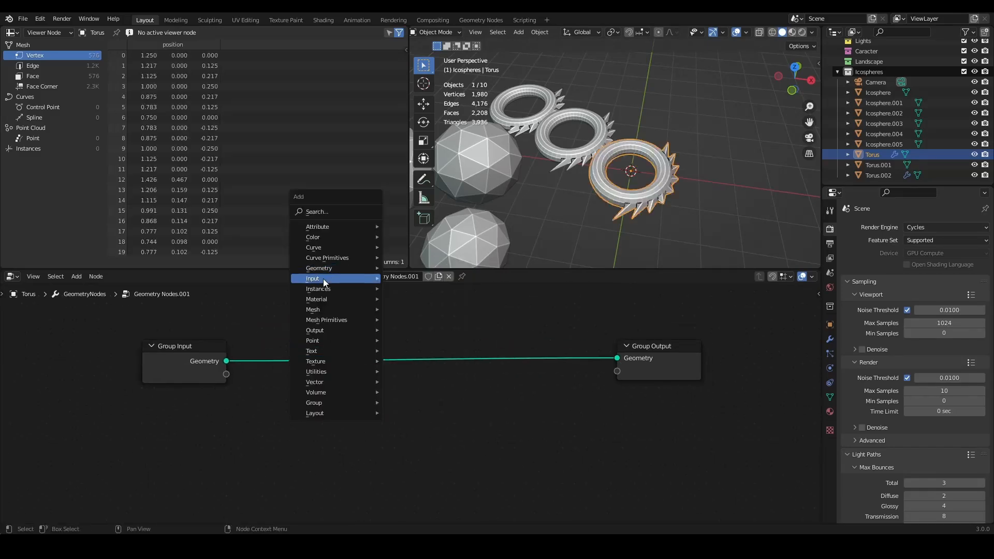
{"action": "mouse_move", "coordinate": [323, 279]}
{"action": "left_click", "coordinate": [406, 361]}
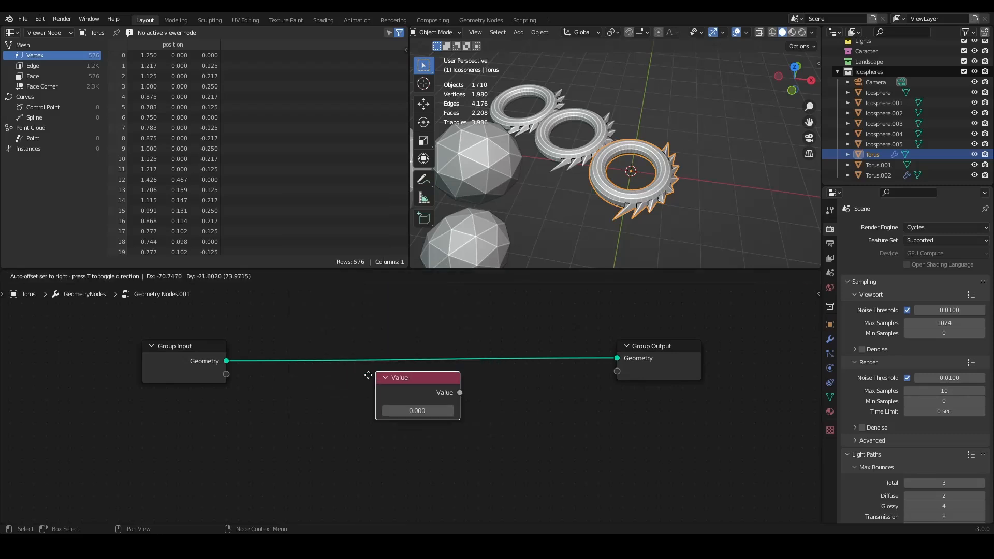
{"action": "left_click", "coordinate": [326, 385]}
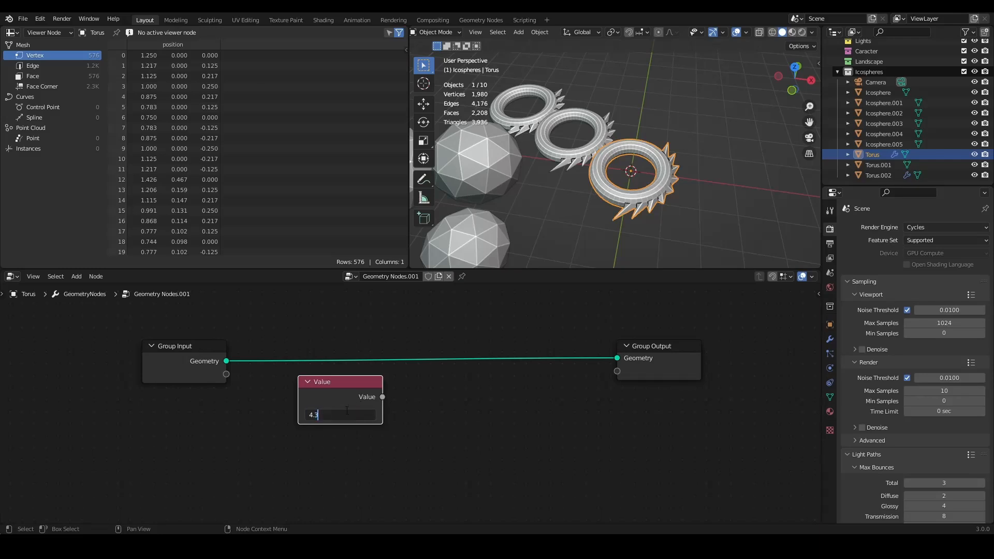
Try a Vector input node with X 9.3, Y 3 and Z 5.7, and delete it again.
{"action": "key", "text": "shift+a"}
{"action": "mouse_move", "coordinate": [346, 348]}
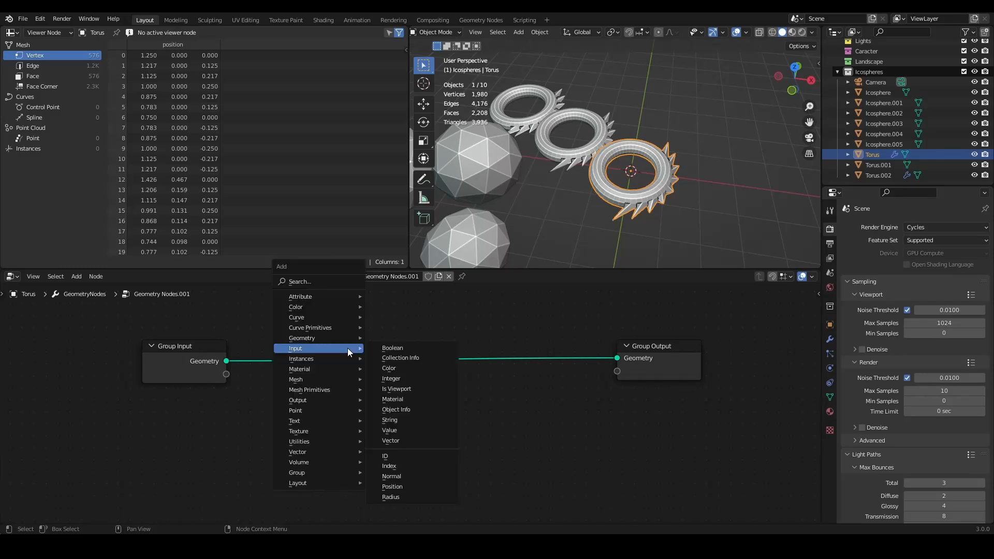
{"action": "left_click", "coordinate": [416, 440]}
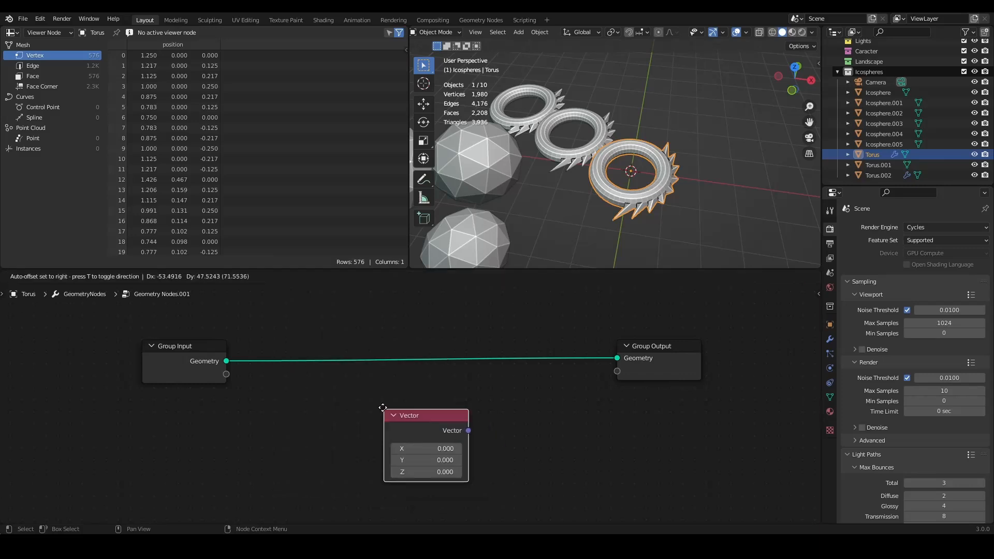
{"action": "left_click", "coordinate": [290, 370]}
{"action": "left_click_drag", "start_coordinate": [331, 416], "coordinate": [361, 439]}
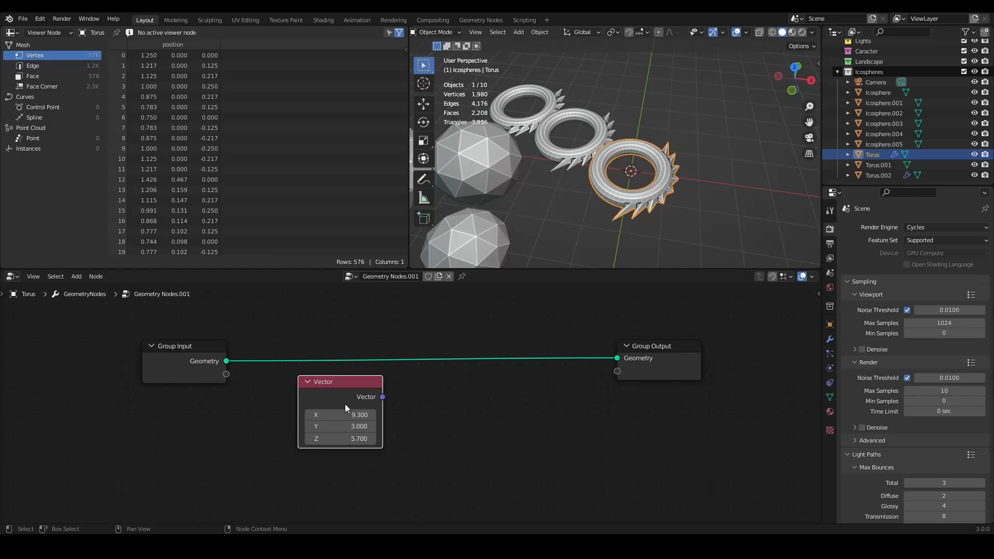
{"action": "key", "text": "x"}
Add an ID node and an Index node stacked beneath Group Input.
{"action": "key", "text": "shift+a"}
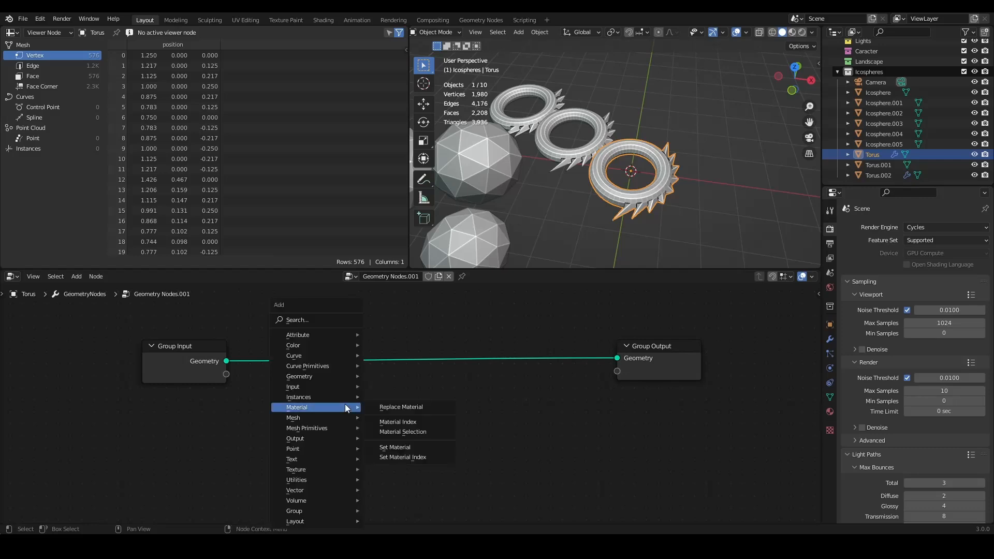
{"action": "mouse_move", "coordinate": [315, 387]}
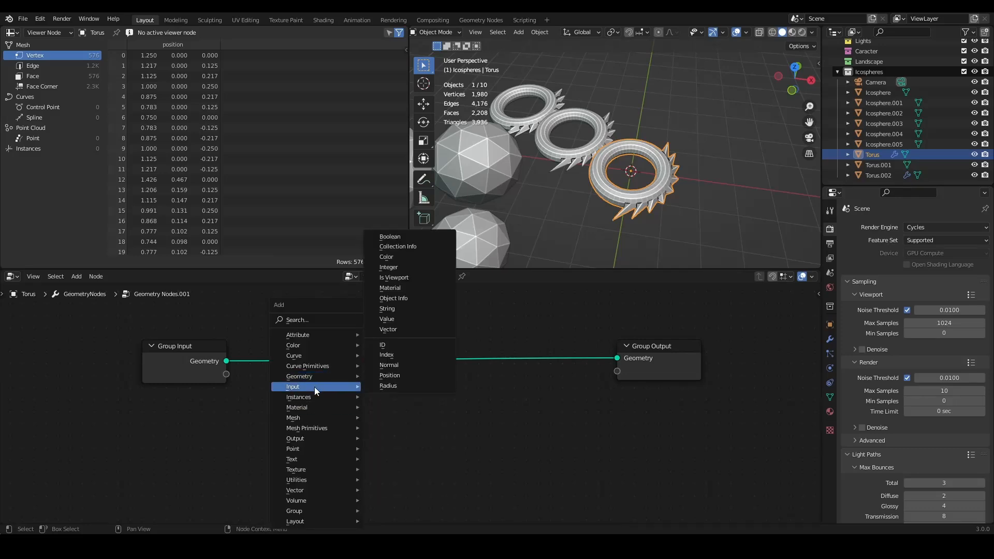
{"action": "left_click", "coordinate": [415, 344]}
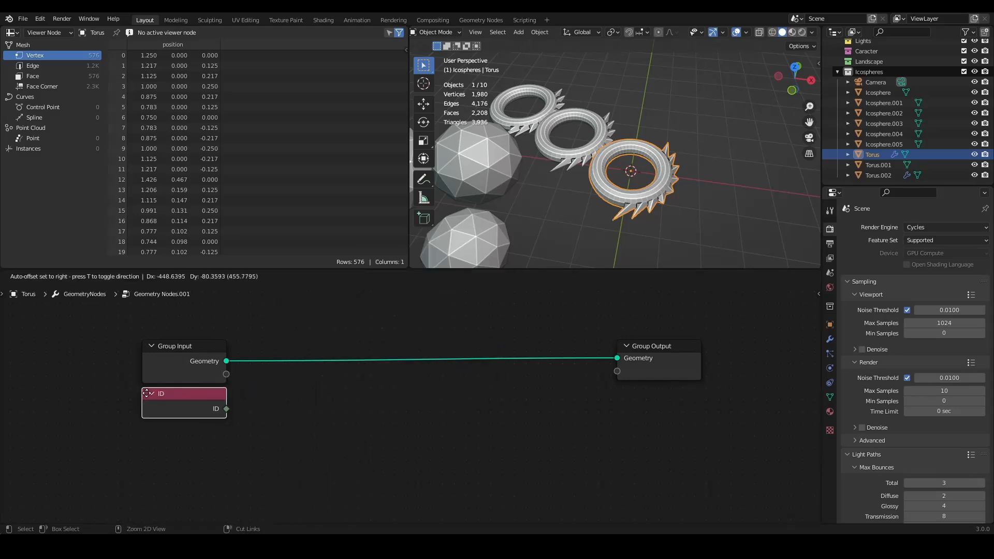
{"action": "left_click", "coordinate": [150, 394]}
{"action": "key", "text": "shift+a"}
{"action": "mouse_move", "coordinate": [290, 364]}
{"action": "left_click", "coordinate": [358, 331]}
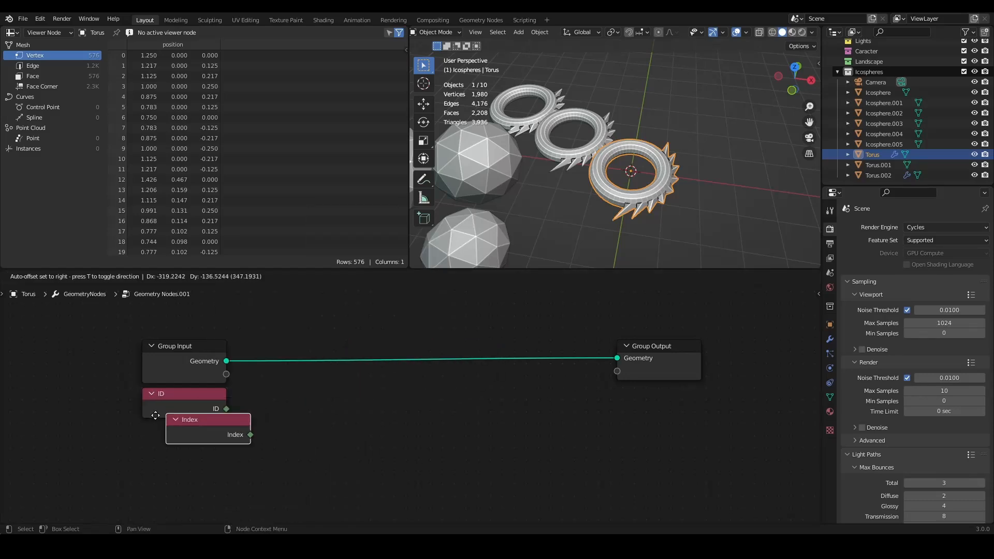
{"action": "left_click", "coordinate": [137, 423]}
{"action": "key", "text": "Home"}
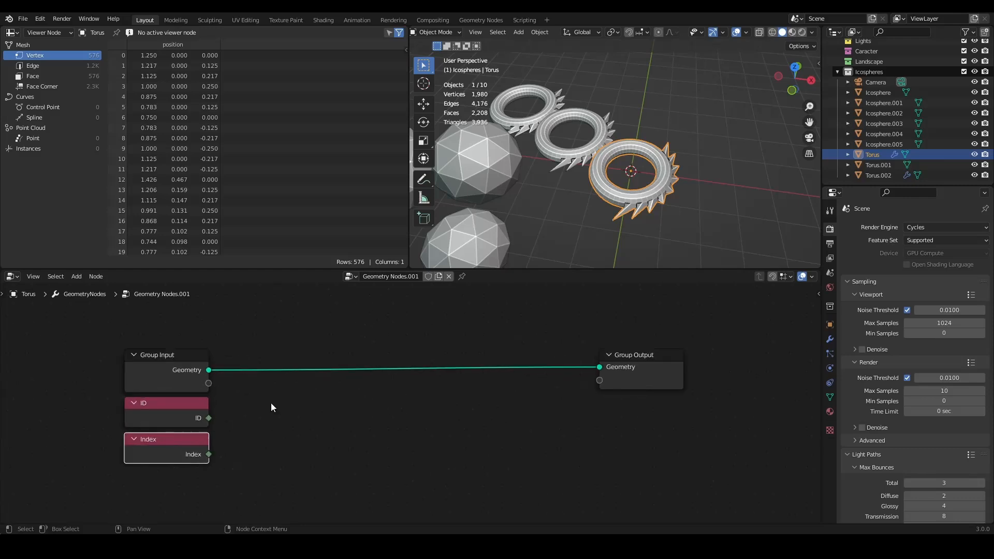
Connect Index and Group Input's geometry to a Viewer node to show the index values in the spreadsheet.
{"action": "left_click", "coordinate": [174, 439], "text": "ctrl+shift"}
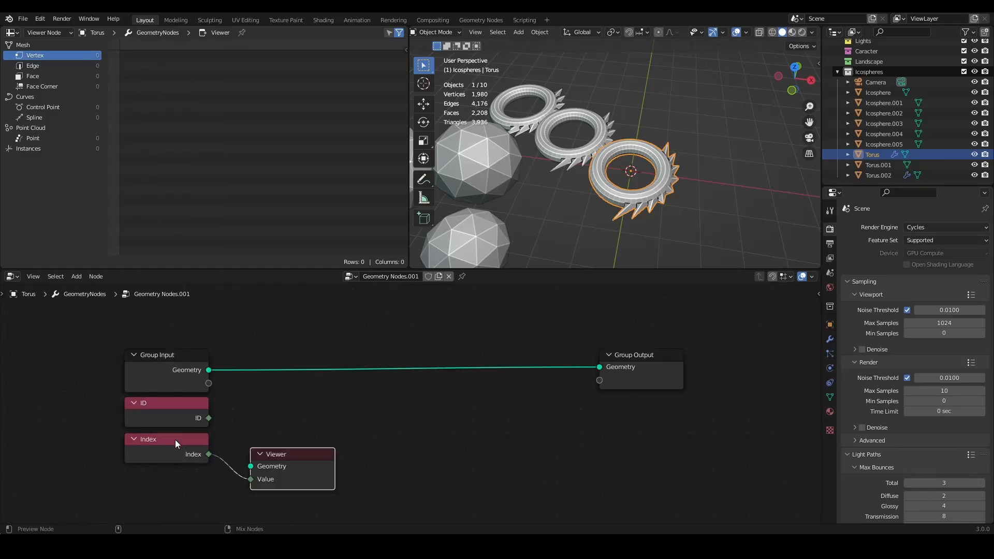
{"action": "left_click_drag", "start_coordinate": [319, 460], "coordinate": [408, 395]}
{"action": "left_click", "coordinate": [169, 365], "text": "ctrl+shift"}
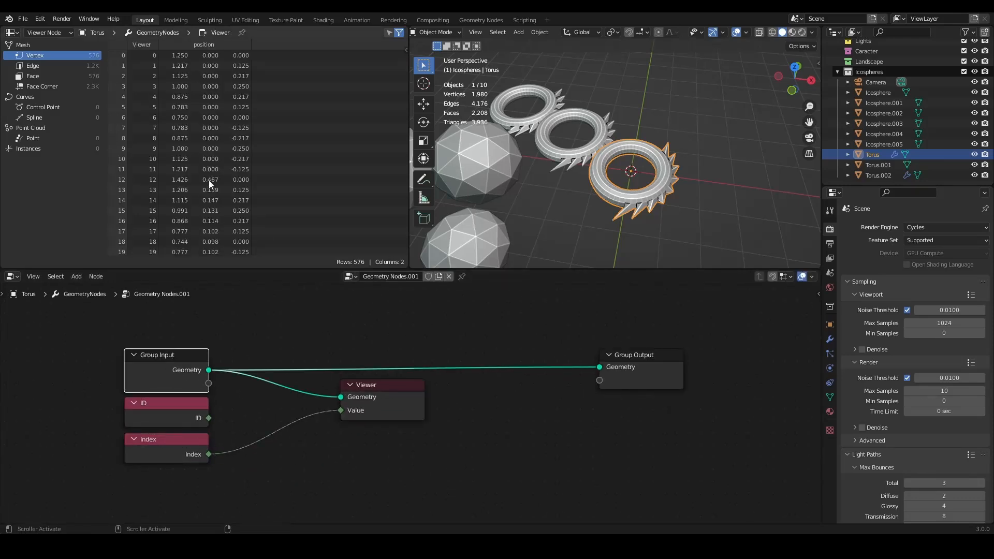
{"action": "left_click", "coordinate": [155, 454]}
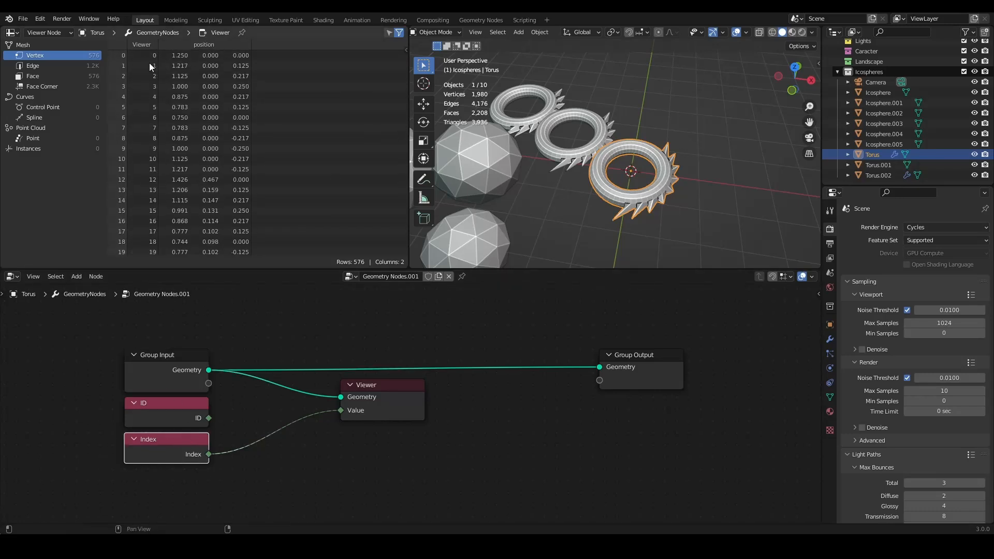
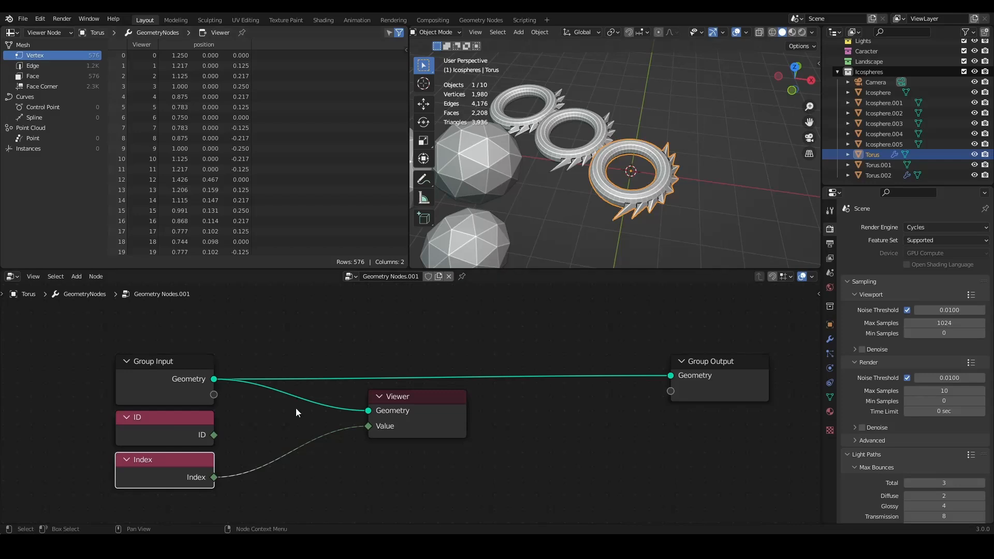
Move the Viewer node down and insert a Delete Geometry node between Group Input and Group Output.
{"action": "scroll", "coordinate": [294, 405], "scroll_direction": "down", "scroll_amount": 2}
{"action": "scroll", "coordinate": [361, 391], "scroll_direction": "up", "scroll_amount": 1}
{"action": "left_click_drag", "start_coordinate": [361, 391], "coordinate": [372, 450]}
{"action": "key", "text": "shift+a"}
{"action": "mouse_move", "coordinate": [325, 312]}
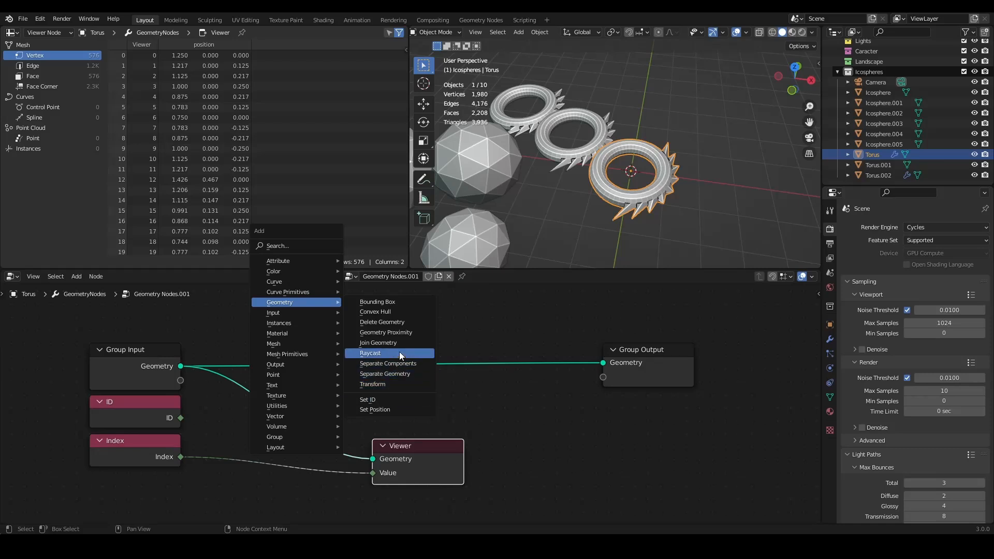
{"action": "left_click", "coordinate": [382, 322]}
{"action": "left_click", "coordinate": [496, 331]}
{"action": "key", "text": "Home"}
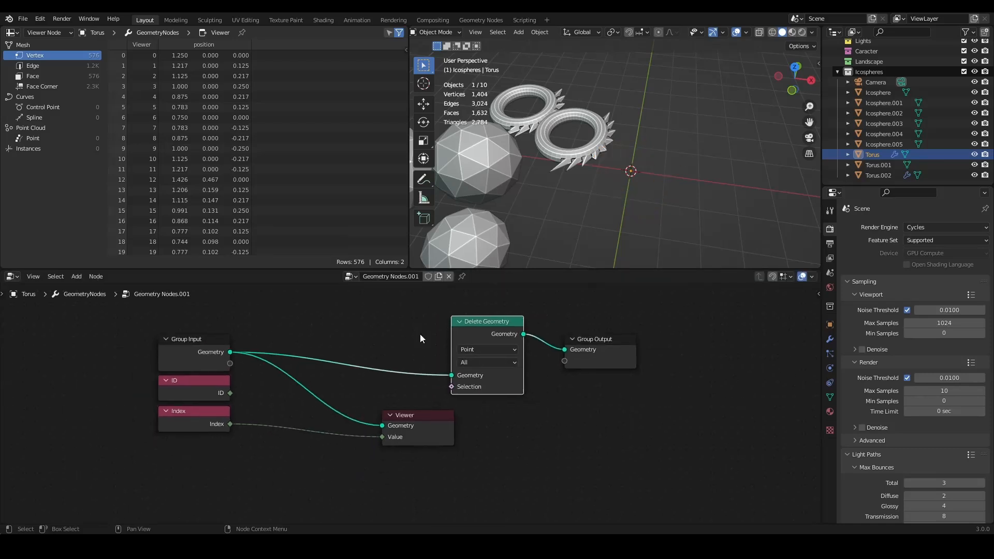
Connect Index to Delete Geometry's Selection and delete the Viewer node.
{"action": "left_click_drag", "start_coordinate": [163, 431], "coordinate": [446, 392]}
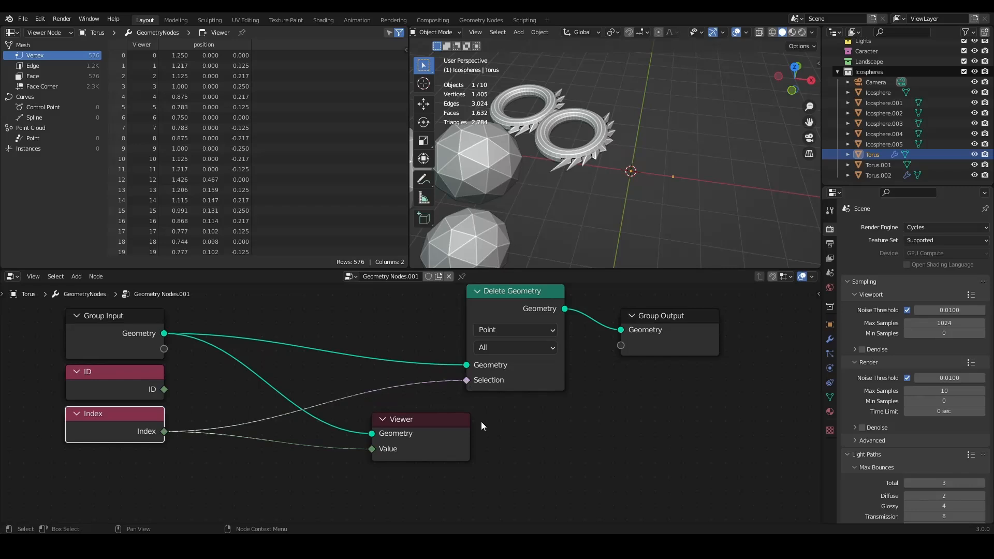
{"action": "left_click", "coordinate": [441, 438]}
{"action": "key", "text": "x"}
Insert a Math node set to Add on the link between Index and Delete Geometry's Selection.
{"action": "key", "text": "shift+a"}
{"action": "left_click", "coordinate": [355, 292]}
{"action": "type", "text": "math"}
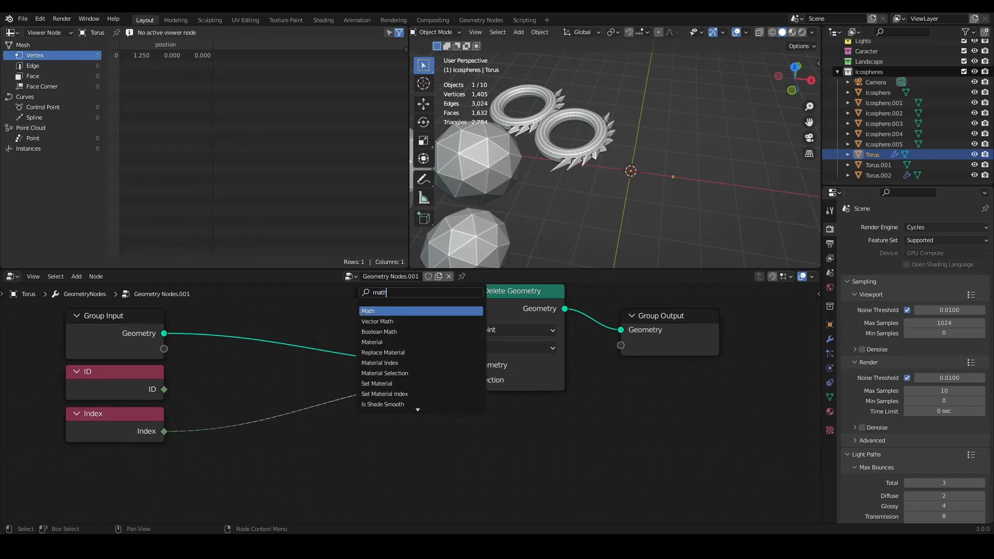
{"action": "key", "text": "Return"}
{"action": "left_click", "coordinate": [316, 408]}
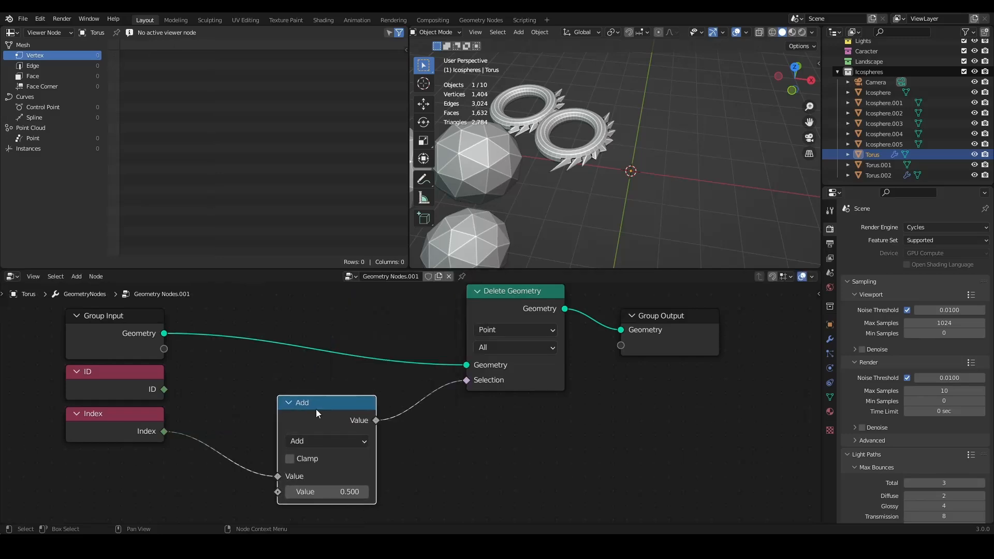
Try an Add value of about -14.37 and inspect the remaining torus geometry up close.
{"action": "mouse_move", "coordinate": [331, 492]}
{"action": "left_mouse_down"}
{"action": "mouse_move", "coordinate": [300, 491]}
{"action": "mouse_move", "coordinate": [328, 492]}
{"action": "left_mouse_up"}
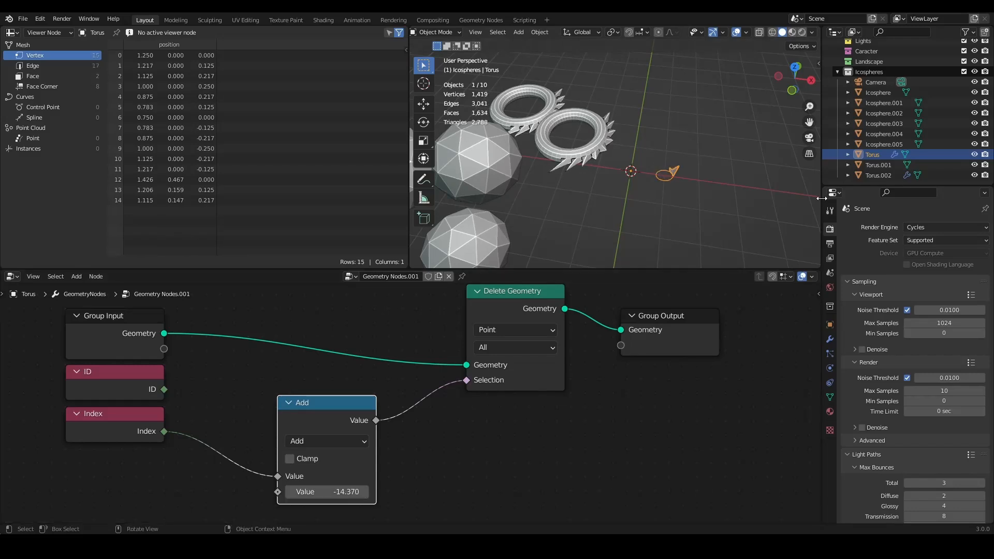
{"action": "scroll", "coordinate": [734, 207], "scroll_direction": "up", "scroll_amount": 5}
{"action": "middle_click_drag", "start_coordinate": [735, 207], "coordinate": [452, 321]}
{"action": "scroll", "coordinate": [573, 176], "scroll_direction": "down", "scroll_amount": 6}
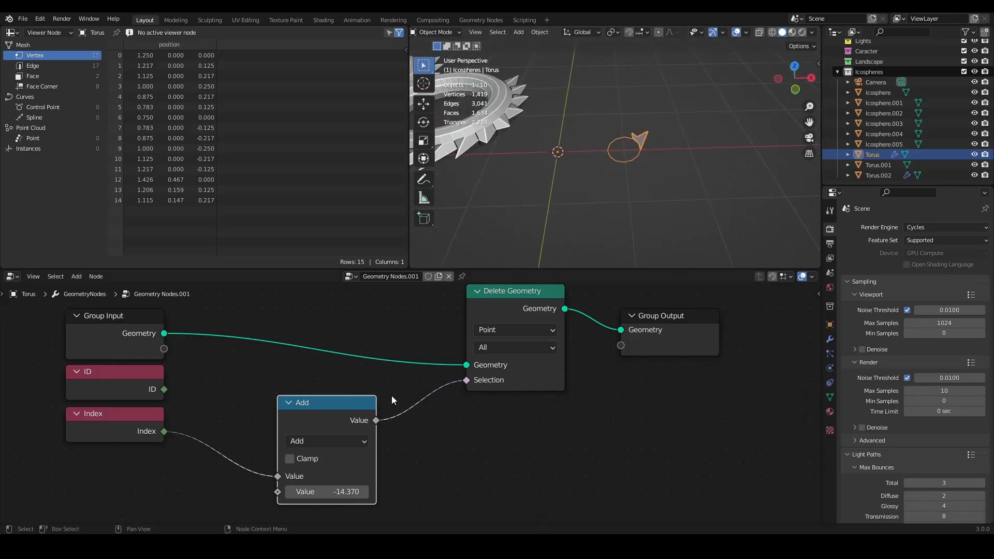
Try lowering the Add value to about -392.67 and inspect the open ends of the partial torus.
{"action": "left_click_drag", "start_coordinate": [331, 492], "coordinate": [254, 492]}
{"action": "scroll", "coordinate": [691, 151], "scroll_direction": "up", "scroll_amount": 5}
{"action": "scroll", "coordinate": [688, 156], "scroll_direction": "down", "scroll_amount": 3}
{"action": "scroll", "coordinate": [691, 160], "scroll_direction": "up", "scroll_amount": 2}
{"action": "middle_click_drag", "start_coordinate": [675, 166], "coordinate": [665, 174]}
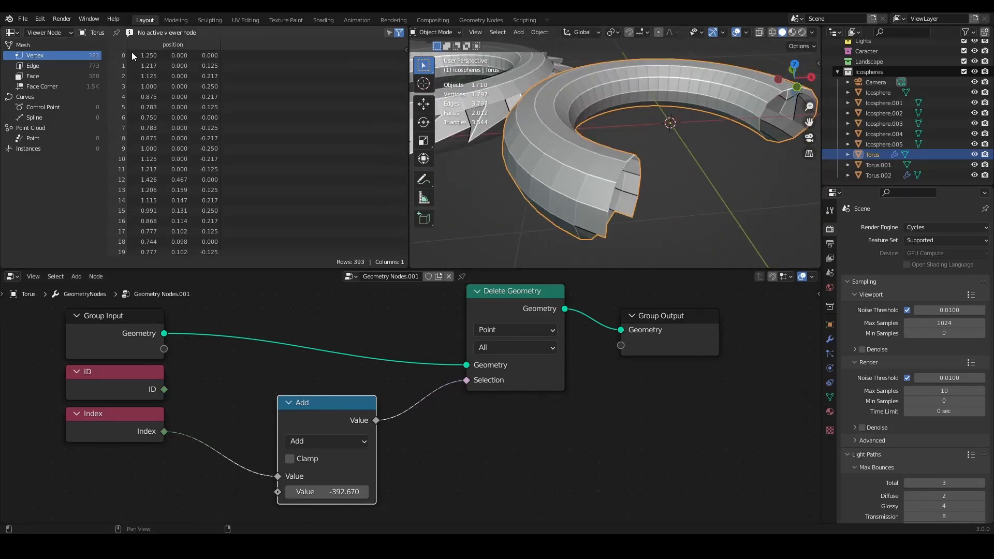
{"action": "middle_click_drag", "start_coordinate": [479, 166], "coordinate": [672, 171]}
Lower the Add value on the Index link slightly further to about -396.57.
{"action": "left_click", "coordinate": [149, 426]}
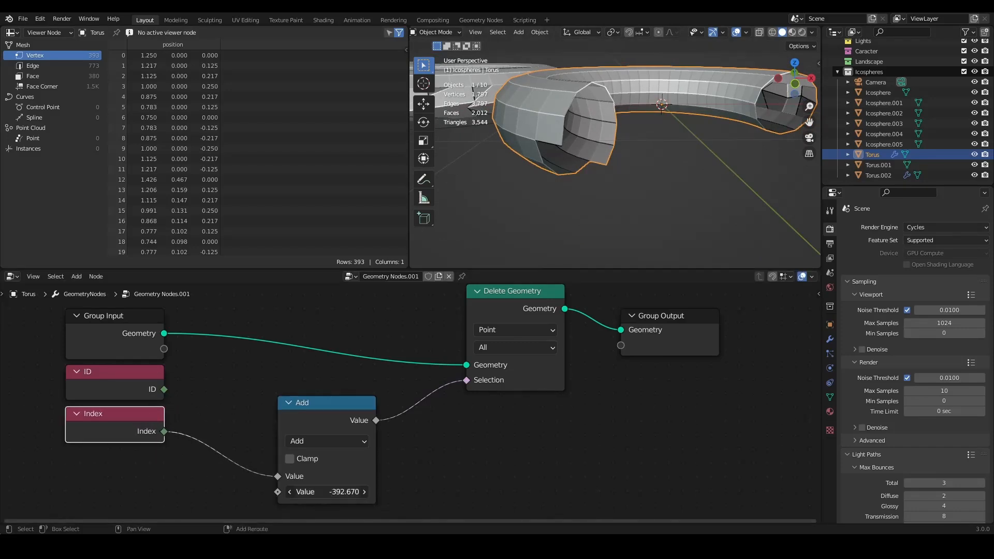
{"action": "mouse_move", "coordinate": [331, 492]}
{"action": "left_mouse_down"}
{"action": "mouse_move", "coordinate": [266, 492]}
{"action": "mouse_move", "coordinate": [320, 492]}
{"action": "left_mouse_up"}
{"action": "scroll", "coordinate": [346, 427], "scroll_direction": "down", "scroll_amount": 2}
Delete the ID, Index, Add and Delete Geometry nodes, keeping Group Input linked to Group Output.
{"action": "left_click_drag", "start_coordinate": [151, 439], "coordinate": [209, 380]}
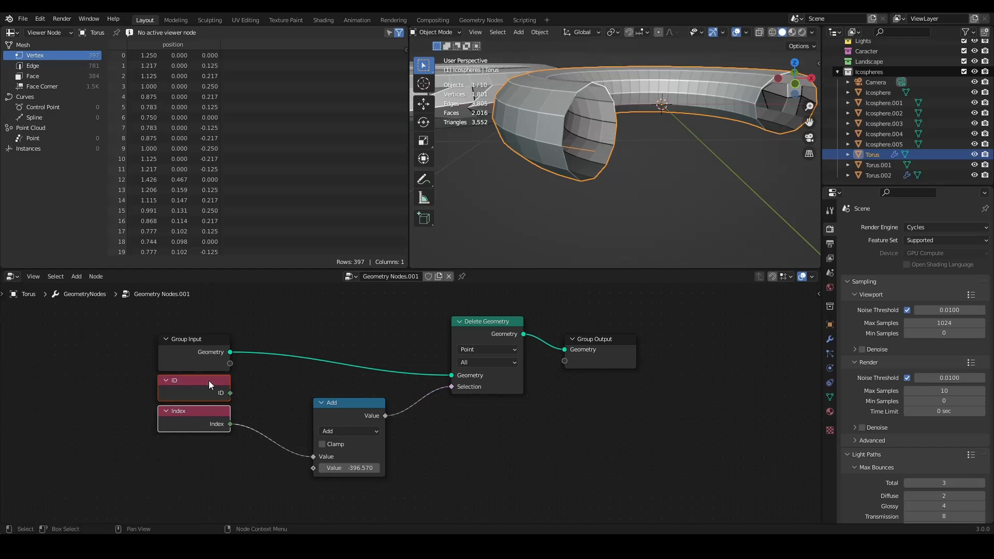
{"action": "key", "text": "x"}
{"action": "left_click", "coordinate": [331, 403]}
{"action": "key", "text": "x"}
{"action": "left_click", "coordinate": [479, 330]}
{"action": "key", "text": "ctrl+x"}
Add a Normal input node below the Group Input node.
{"action": "key", "text": "shift+a"}
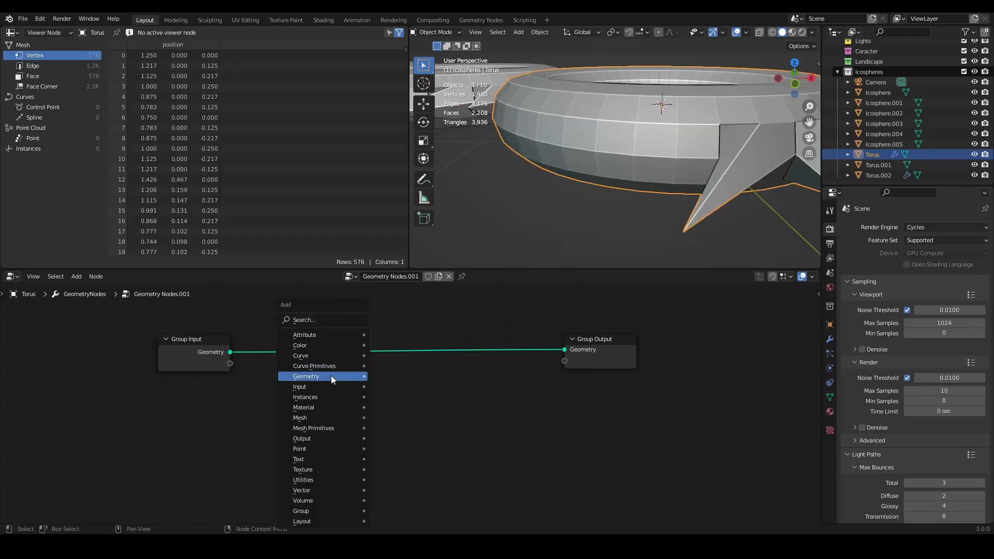
{"action": "mouse_move", "coordinate": [320, 386]}
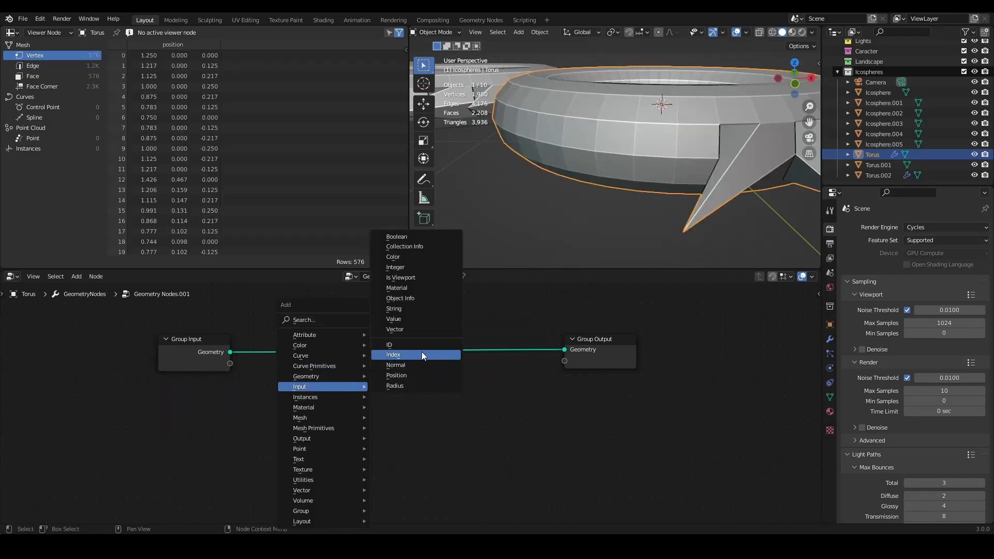
{"action": "left_click", "coordinate": [428, 365]}
{"action": "left_click", "coordinate": [156, 382]}
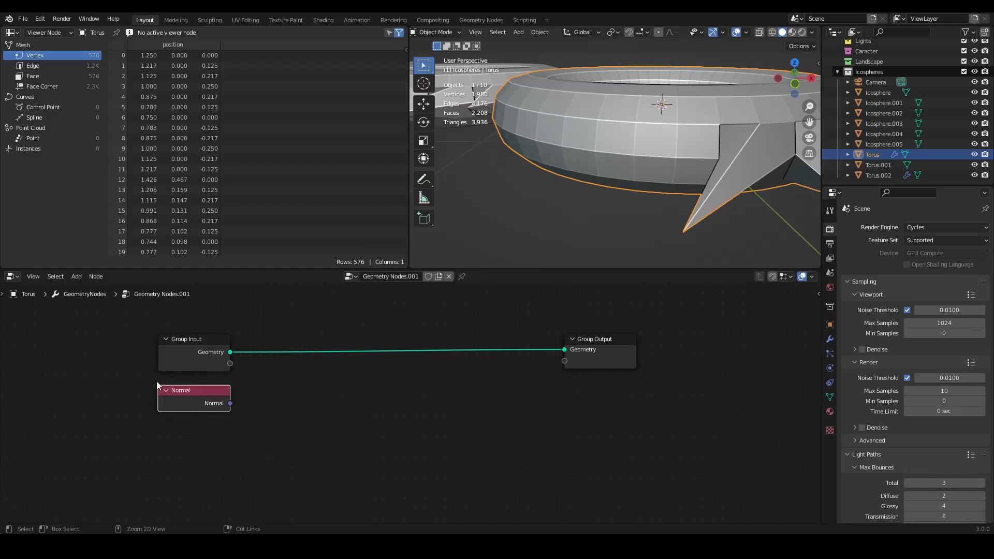
Examine the spiked torus from above and from the side.
{"action": "scroll", "coordinate": [536, 187], "scroll_direction": "down", "scroll_amount": 5}
{"action": "middle_click_drag", "start_coordinate": [536, 188], "coordinate": [487, 178]}
{"action": "scroll", "coordinate": [488, 178], "scroll_direction": "up", "scroll_amount": 5}
{"action": "scroll", "coordinate": [558, 160], "scroll_direction": "down", "scroll_amount": 2}
{"action": "middle_click_drag", "start_coordinate": [558, 159], "coordinate": [586, 163]}
{"action": "scroll", "coordinate": [586, 163], "scroll_direction": "up", "scroll_amount": 3}
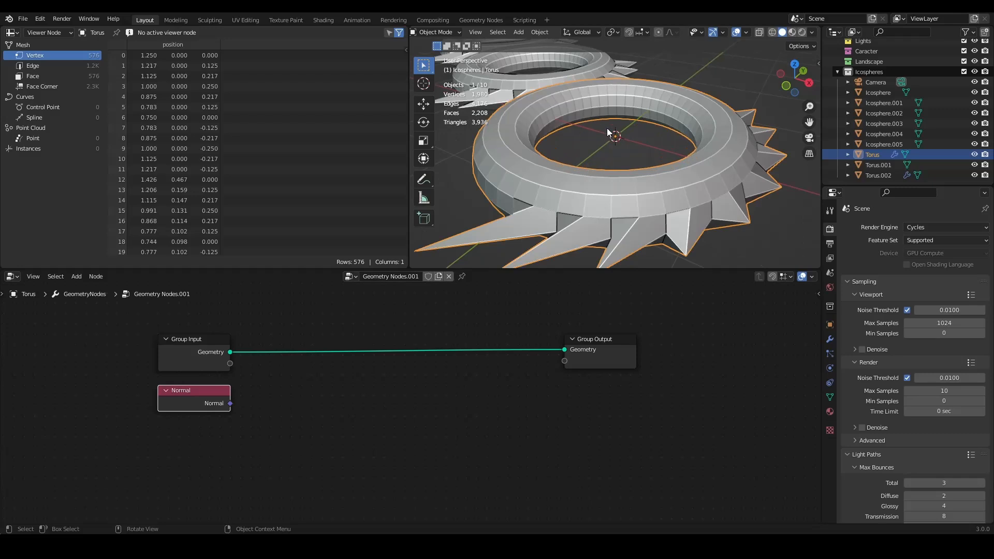
{"action": "scroll", "coordinate": [355, 362], "scroll_direction": "down", "scroll_amount": 1}
{"action": "scroll", "coordinate": [355, 368], "scroll_direction": "up", "scroll_amount": 2}
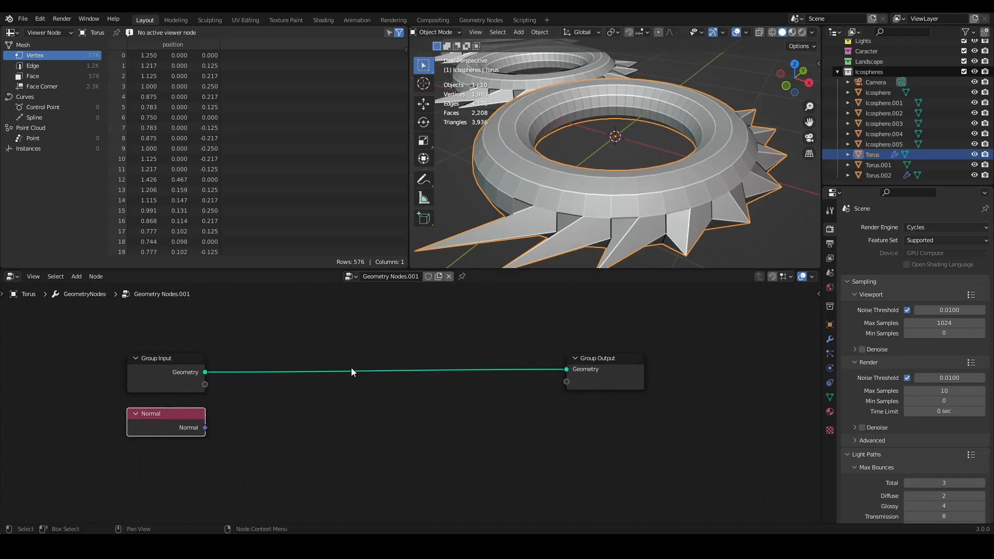
Insert a Set Position node on the geometry link between Group Input and Group Output.
{"action": "key", "text": "shift+a"}
{"action": "mouse_move", "coordinate": [293, 334]}
{"action": "mouse_move", "coordinate": [257, 324]}
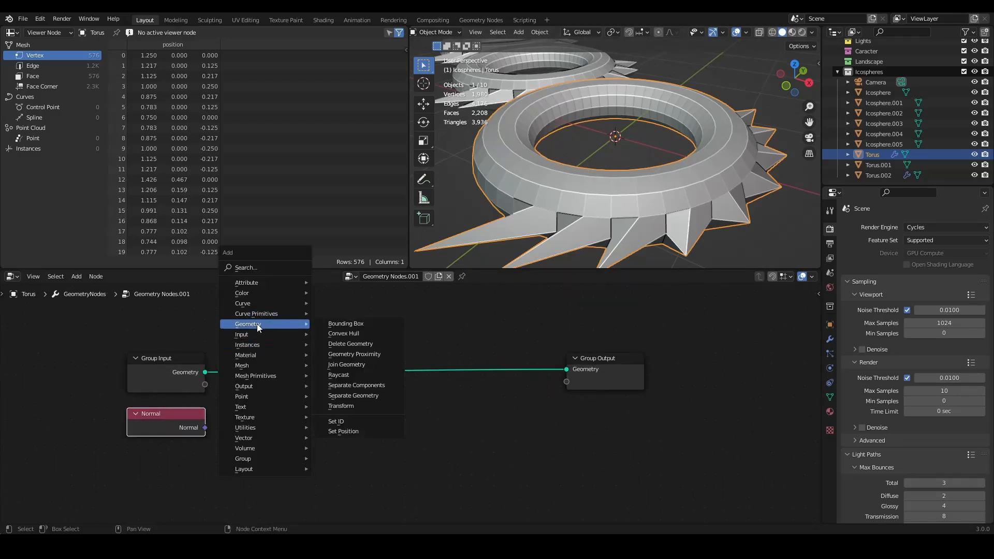
{"action": "left_click", "coordinate": [360, 431]}
{"action": "left_click", "coordinate": [365, 437]}
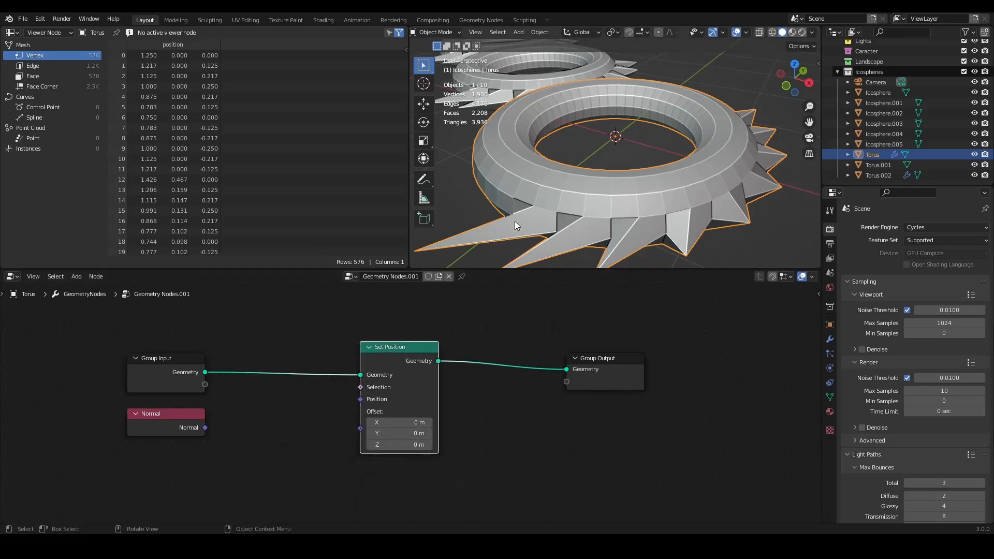
{"action": "scroll", "coordinate": [535, 227], "scroll_direction": "down", "scroll_amount": 4}
{"action": "left_click_drag", "start_coordinate": [377, 356], "coordinate": [388, 350]}
{"action": "key", "text": "Escape"}
Link the Normal output to the Set Position node's Offset and inspect the inflated torus from the side and above.
{"action": "left_click", "coordinate": [197, 425]}
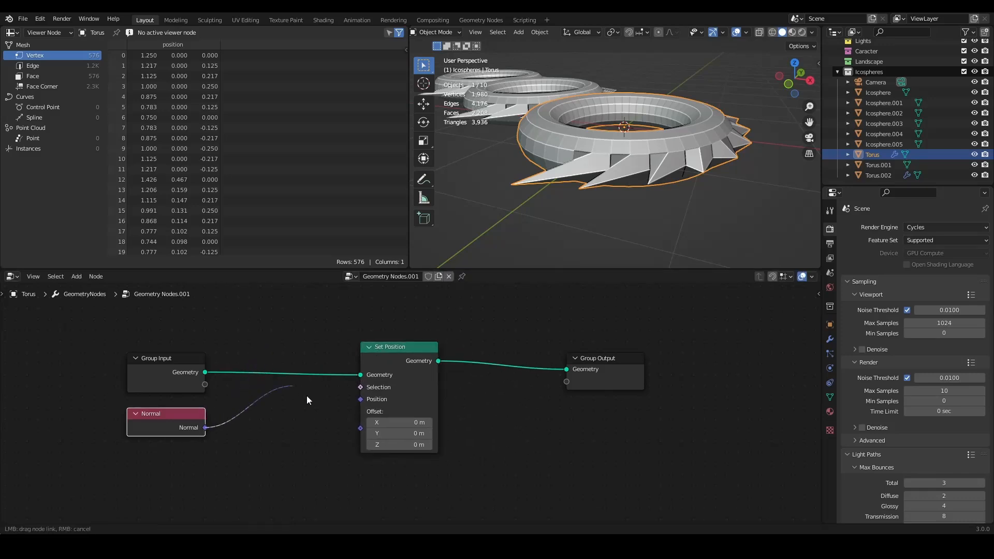
{"action": "left_click_drag", "start_coordinate": [361, 435], "coordinate": [360, 428]}
{"action": "scroll", "coordinate": [595, 155], "scroll_direction": "down", "scroll_amount": 3}
{"action": "mouse_move", "coordinate": [574, 155]}
{"action": "middle_mouse_down"}
{"action": "mouse_move", "coordinate": [576, 183]}
{"action": "mouse_move", "coordinate": [598, 172]}
{"action": "mouse_move", "coordinate": [582, 173]}
{"action": "mouse_move", "coordinate": [650, 179]}
{"action": "mouse_move", "coordinate": [579, 166]}
{"action": "middle_mouse_up"}
{"action": "scroll", "coordinate": [579, 166], "scroll_direction": "up", "scroll_amount": 3}
{"action": "scroll", "coordinate": [590, 173], "scroll_direction": "down", "scroll_amount": 3}
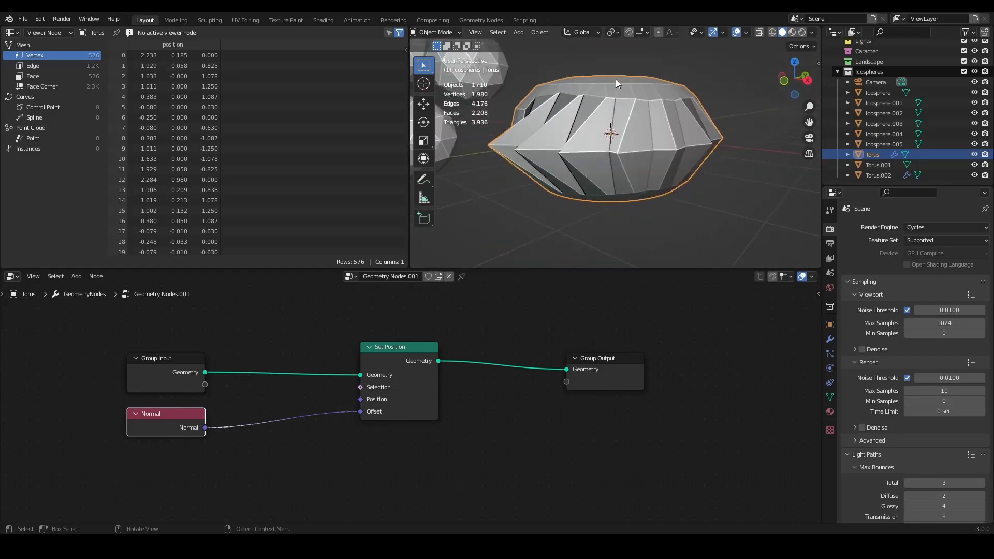
{"action": "middle_click_drag", "start_coordinate": [700, 55], "coordinate": [607, 176]}
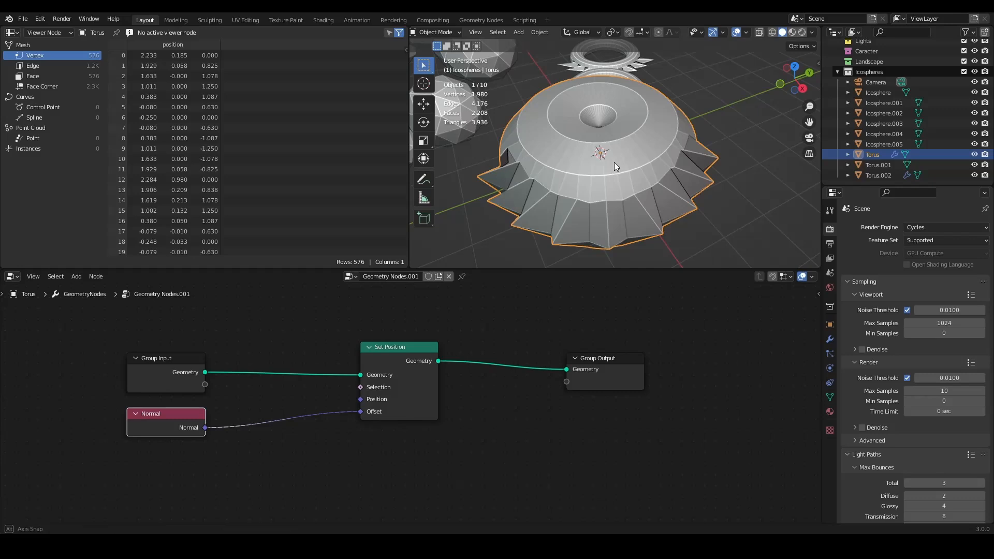
{"action": "scroll", "coordinate": [612, 162], "scroll_direction": "down", "scroll_amount": 2}
{"action": "scroll", "coordinate": [304, 381], "scroll_direction": "down", "scroll_amount": 1}
{"action": "middle_click_drag", "start_coordinate": [303, 382], "coordinate": [362, 382]}
{"action": "scroll", "coordinate": [279, 351], "scroll_direction": "up", "scroll_amount": 2}
{"action": "key", "text": "shift+a"}
{"action": "mouse_move", "coordinate": [278, 351]}
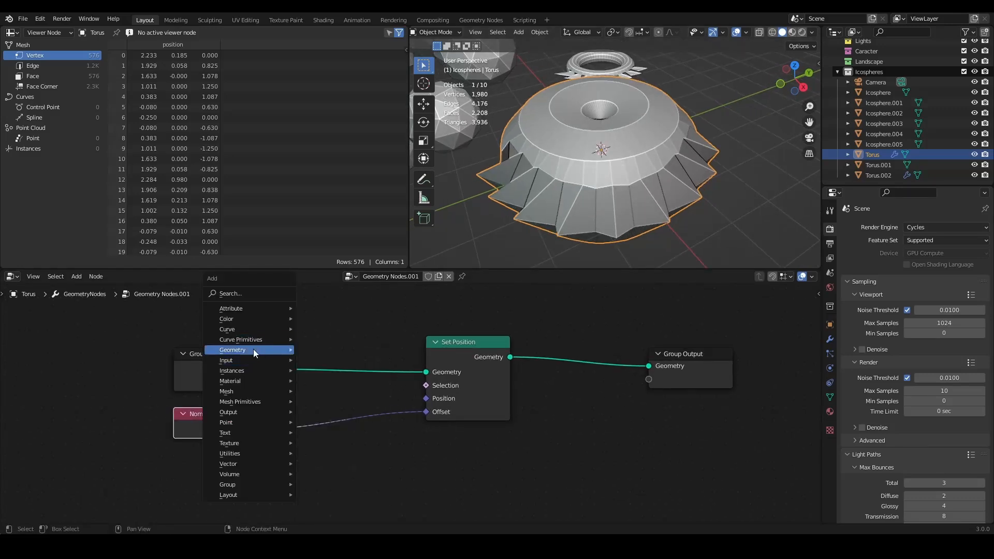
{"action": "key", "text": "Escape"}
Move Icosphere.004 to the free side of the torus, then reselect the torus.
{"action": "scroll", "coordinate": [678, 102], "scroll_direction": "down", "scroll_amount": 3}
{"action": "middle_click_drag", "start_coordinate": [678, 101], "coordinate": [679, 113]}
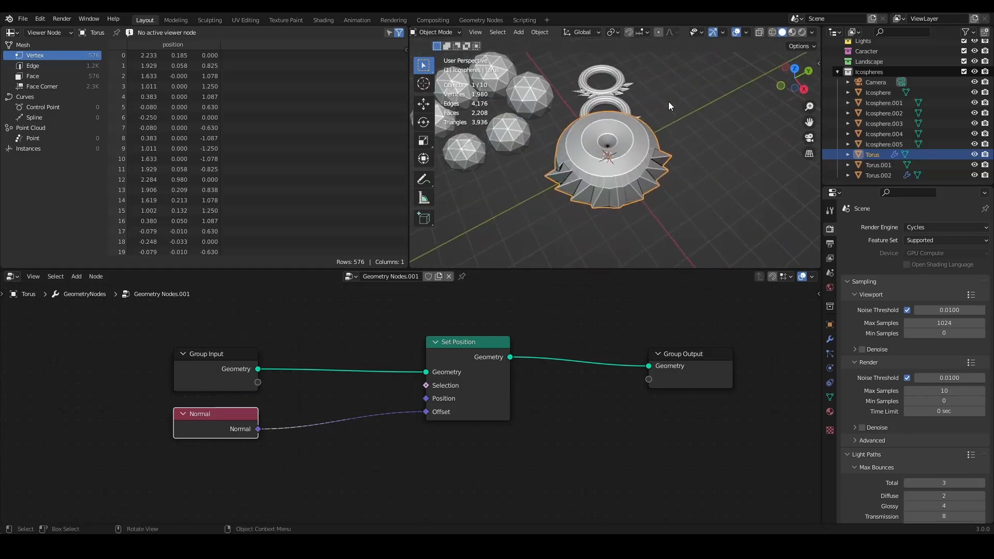
{"action": "left_click", "coordinate": [530, 93]}
{"action": "left_click_drag", "start_coordinate": [550, 110], "coordinate": [686, 134]}
{"action": "left_click", "coordinate": [628, 171]}
Insert a Vector Math node on the link from Normal to Offset and set its operation to Multiply.
{"action": "scroll", "coordinate": [364, 392], "scroll_direction": "down", "scroll_amount": 1}
{"action": "scroll", "coordinate": [363, 328], "scroll_direction": "up", "scroll_amount": 1}
{"action": "key", "text": "shift+a"}
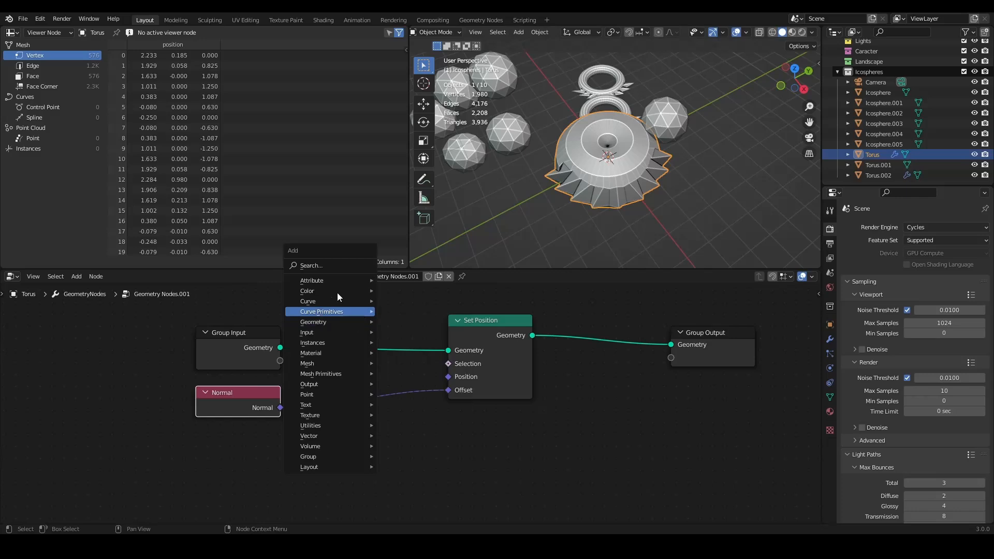
{"action": "type", "text": "vector math"}
{"action": "key", "text": "Return"}
{"action": "left_click", "coordinate": [386, 389]}
{"action": "left_click", "coordinate": [384, 403]}
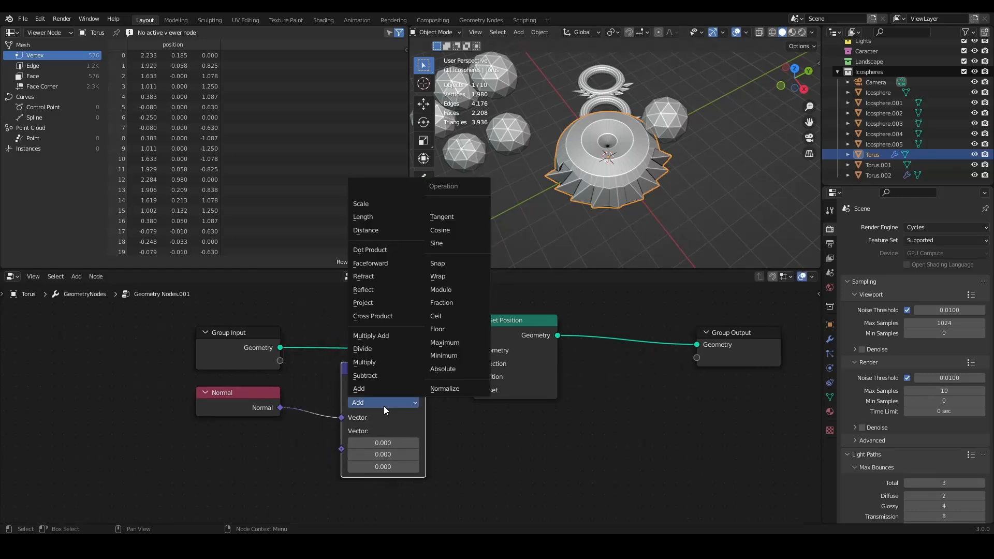
{"action": "left_click", "coordinate": [373, 362]}
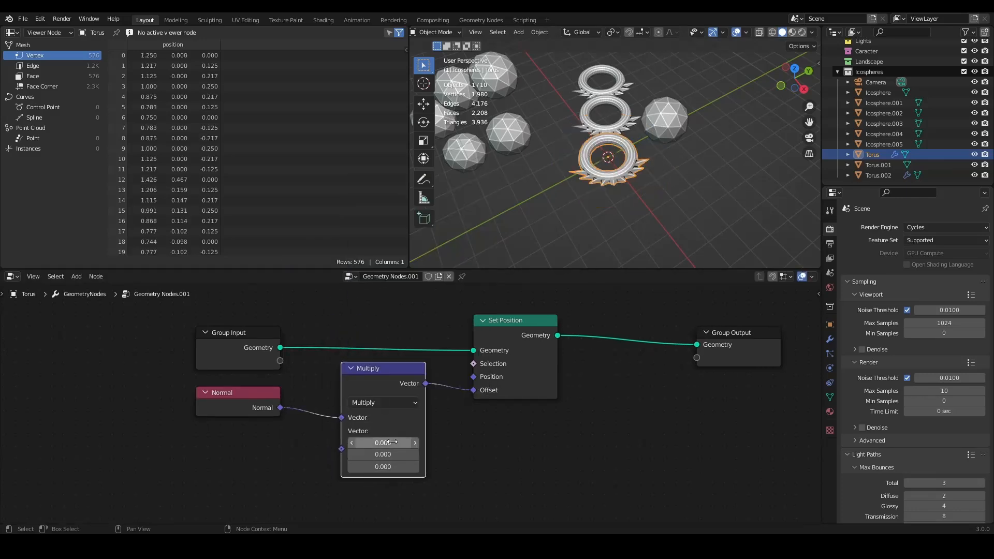
Change the vector math operation to Scale with a scale factor of 1.
{"action": "left_click", "coordinate": [384, 402]}
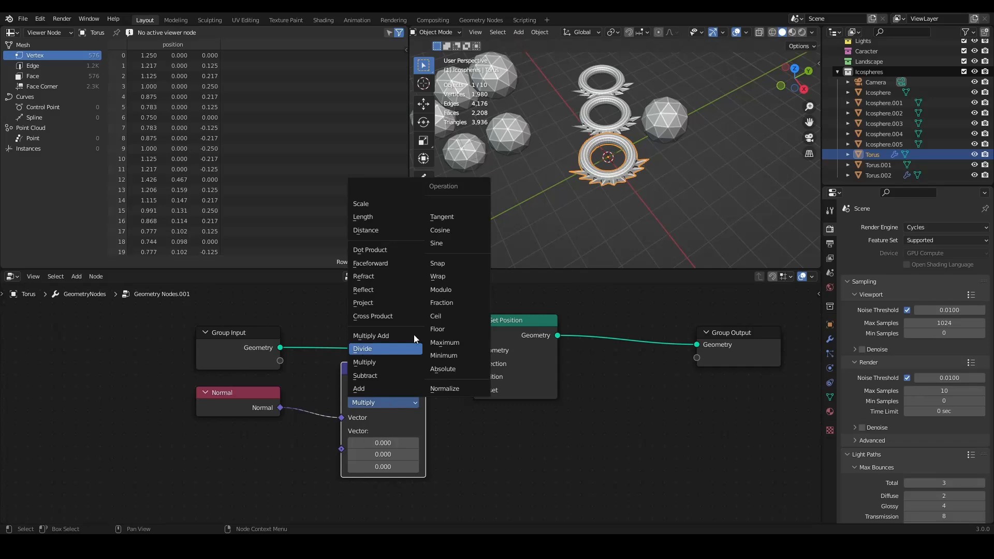
{"action": "left_click", "coordinate": [386, 203]}
{"action": "mouse_move", "coordinate": [385, 431]}
{"action": "left_mouse_down"}
{"action": "mouse_move", "coordinate": [341, 431]}
{"action": "mouse_move", "coordinate": [385, 431]}
{"action": "left_mouse_up"}
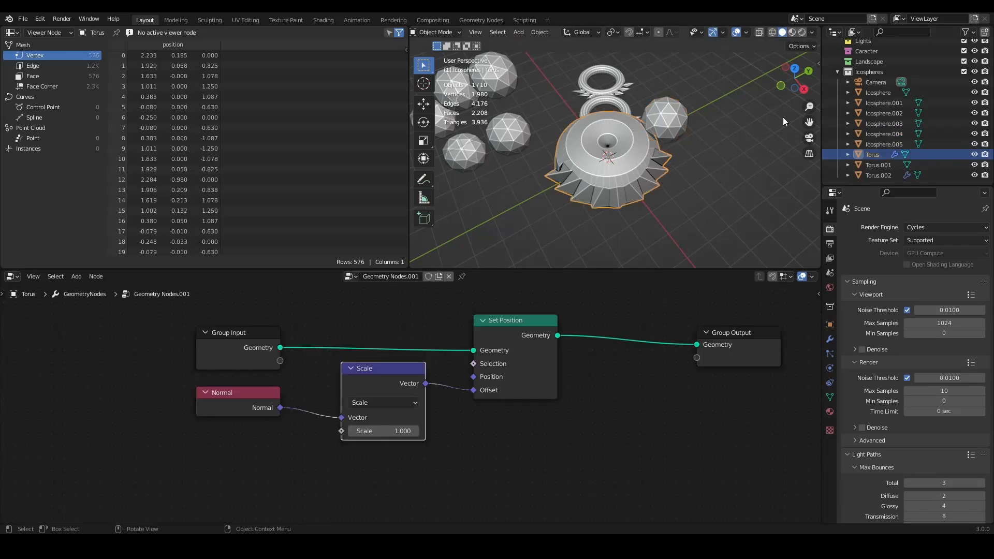
Bring Icosphere.004 into the node tree as an Object Info node below the Normal node.
{"action": "left_click_drag", "start_coordinate": [882, 133], "coordinate": [244, 445]}
{"action": "scroll", "coordinate": [362, 310], "scroll_direction": "down", "scroll_amount": 2}
{"action": "scroll", "coordinate": [307, 355], "scroll_direction": "up", "scroll_amount": 2}
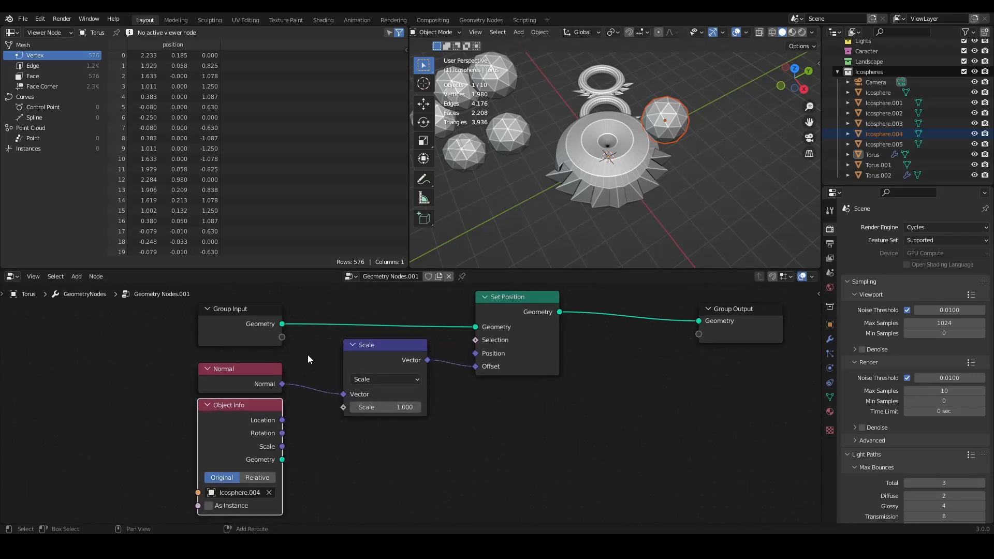
Add a Geometry Proximity node beside the Object Info node, below the Scale node.
{"action": "key", "text": "shift+a"}
{"action": "mouse_move", "coordinate": [282, 376]}
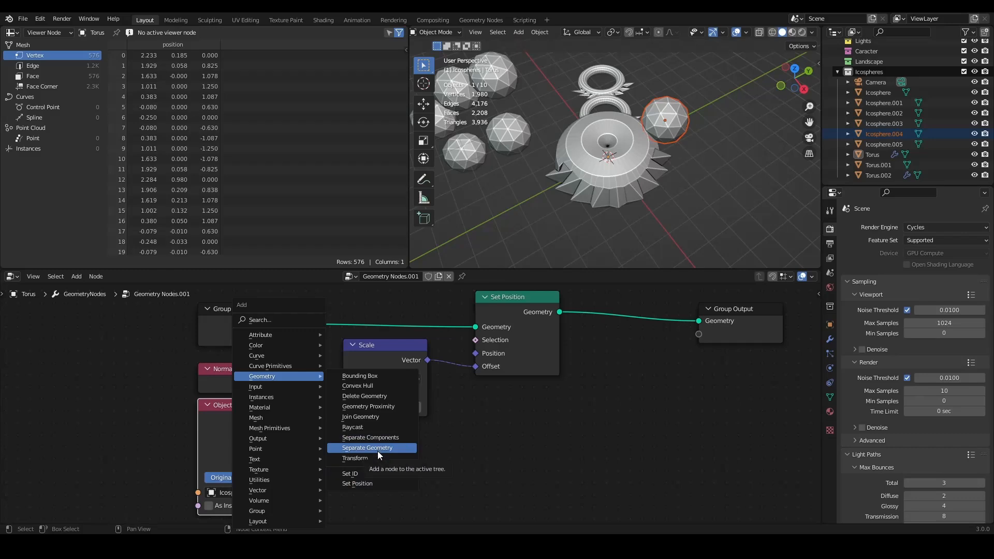
{"action": "left_click", "coordinate": [368, 406]}
{"action": "left_click", "coordinate": [334, 440]}
{"action": "scroll", "coordinate": [334, 440], "scroll_direction": "down", "scroll_amount": 1}
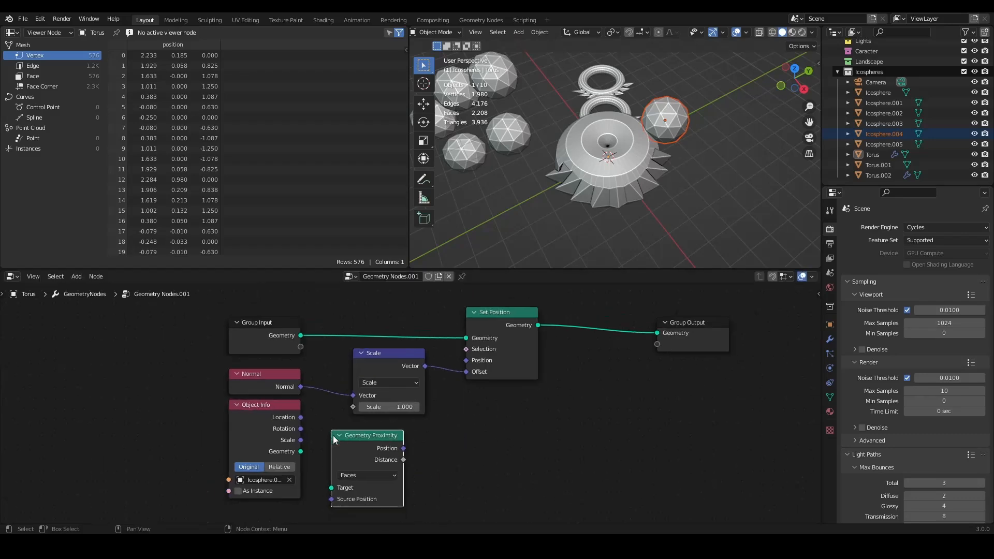
Link the Object Info geometry to the Geometry Proximity target, and its Distance output to the Scale node's Scale input.
{"action": "middle_click_drag", "start_coordinate": [334, 439], "coordinate": [330, 404]}
{"action": "left_click_drag", "start_coordinate": [289, 418], "coordinate": [321, 459]}
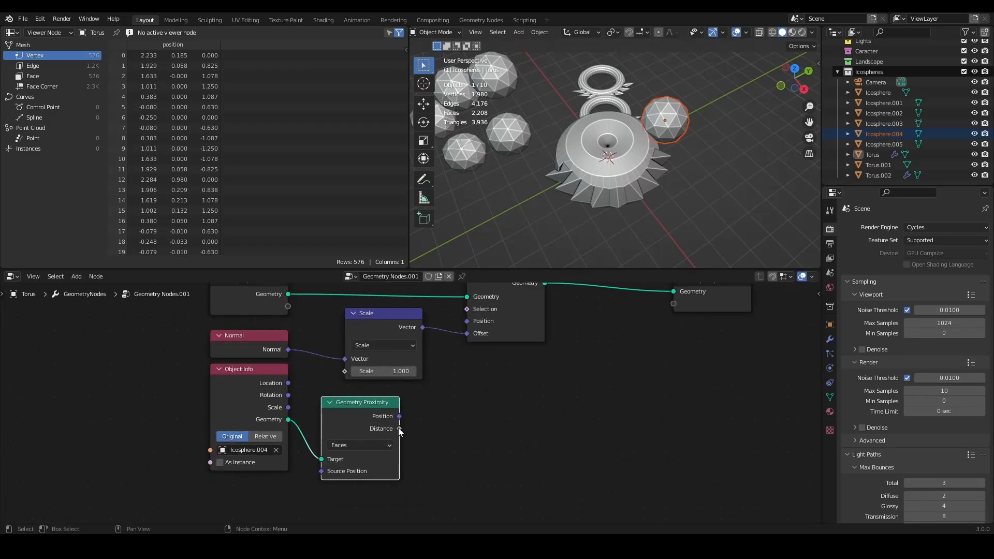
{"action": "left_click_drag", "start_coordinate": [398, 428], "coordinate": [350, 368]}
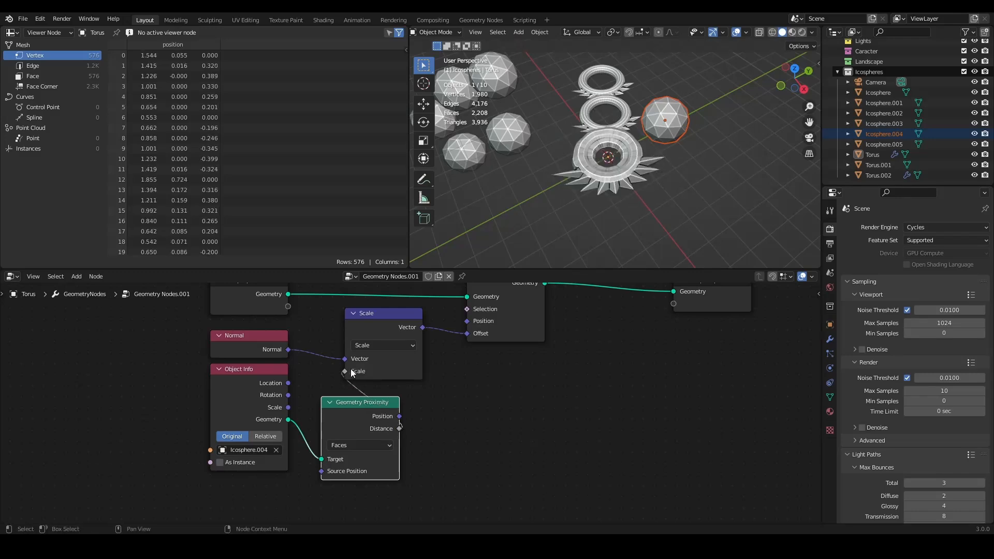
Try moving Icosphere.004, then switch the Object Info node from Original to Relative.
{"action": "left_click", "coordinate": [668, 113]}
{"action": "scroll", "coordinate": [656, 153], "scroll_direction": "up", "scroll_amount": 5}
{"action": "key", "text": "g"}
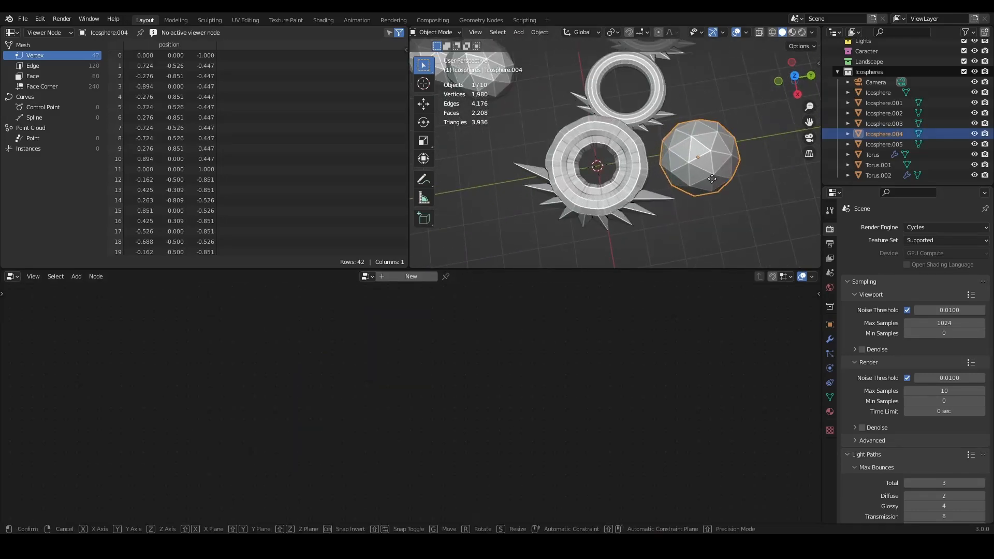
{"action": "left_click", "coordinate": [265, 436]}
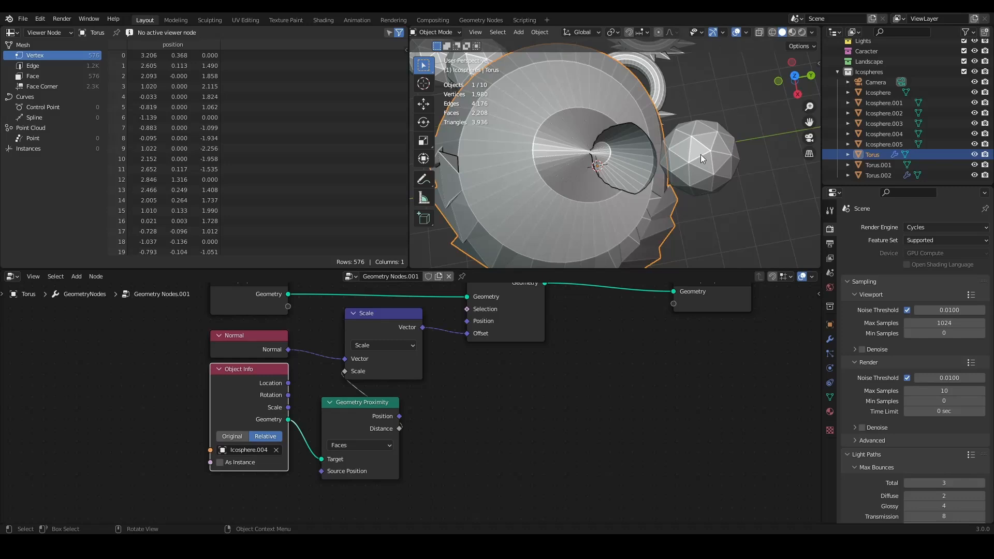
Move Icosphere.004 around over the torus to test the proximity effect, place it at the torus's edge and reselect the torus.
{"action": "left_click", "coordinate": [700, 154]}
{"action": "scroll", "coordinate": [680, 200], "scroll_direction": "down", "scroll_amount": 3}
{"action": "middle_click_drag", "start_coordinate": [680, 200], "coordinate": [681, 163]}
{"action": "scroll", "coordinate": [681, 162], "scroll_direction": "up", "scroll_amount": 3}
{"action": "key", "text": "g"}
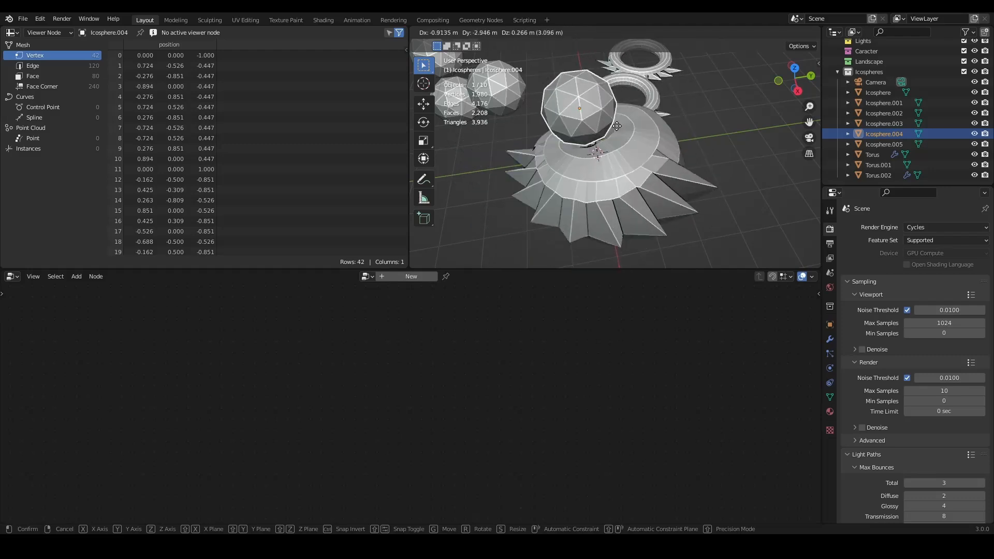
{"action": "left_click", "coordinate": [661, 168]}
{"action": "left_click", "coordinate": [617, 187]}
{"action": "scroll", "coordinate": [617, 187], "scroll_direction": "down", "scroll_amount": 3}
Delete the Object Info, Geometry Proximity, Scale and Normal nodes, keeping Set Position in the geometry link.
{"action": "left_click_drag", "start_coordinate": [419, 482], "coordinate": [245, 427]}
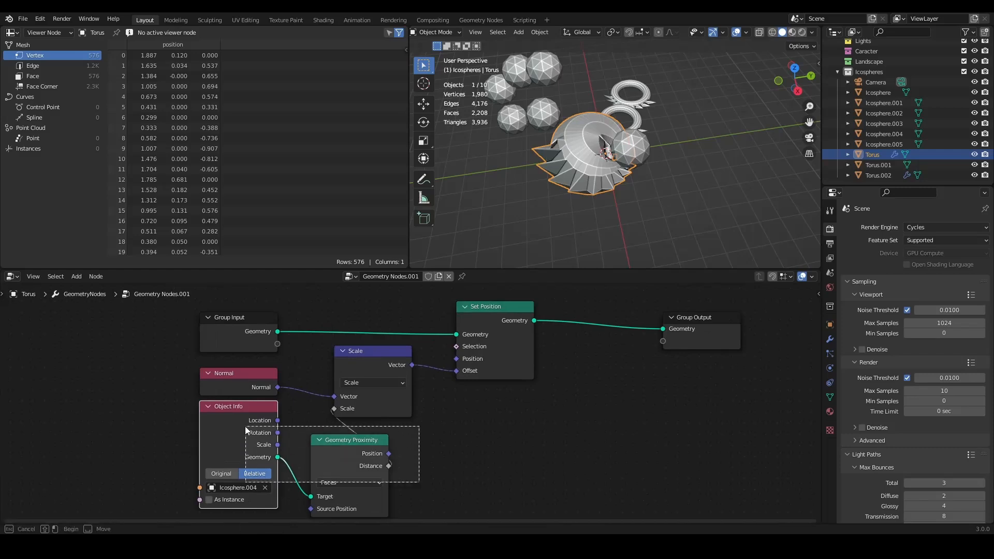
{"action": "key", "text": "x"}
{"action": "left_click", "coordinate": [365, 360]}
{"action": "key", "text": "x"}
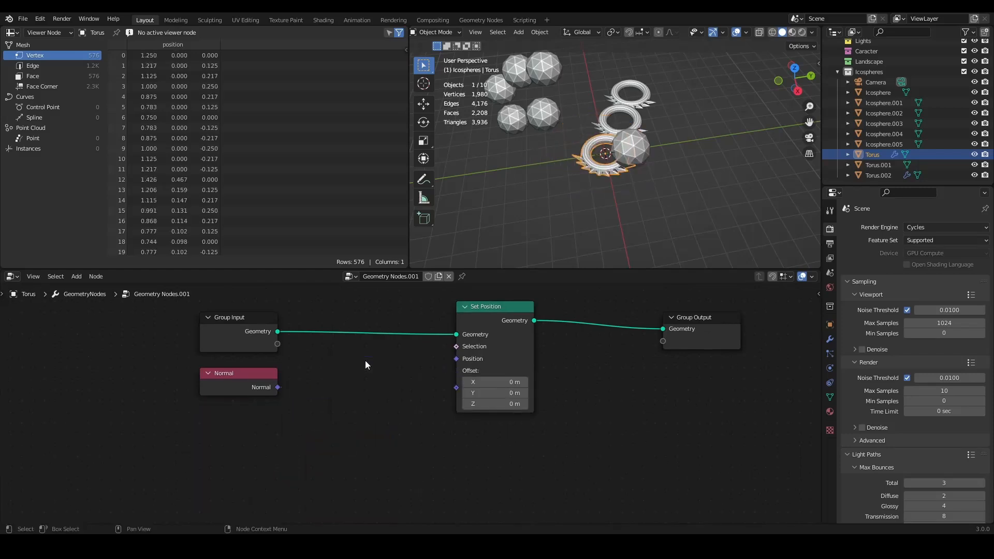
{"action": "scroll", "coordinate": [290, 393], "scroll_direction": "up", "scroll_amount": 2}
{"action": "key", "text": "x"}
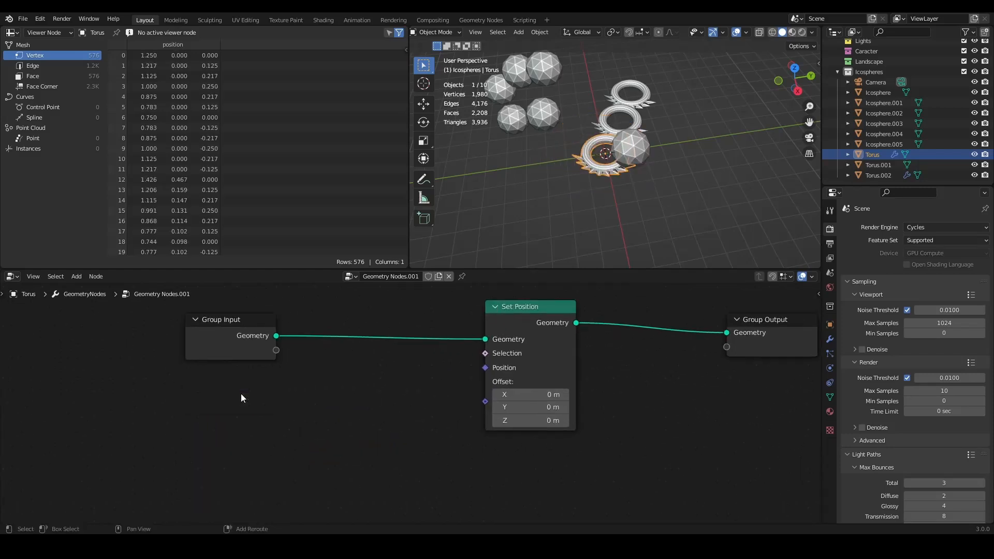
Add a Position input node below the Group Input node.
{"action": "key", "text": "shift+a"}
{"action": "mouse_move", "coordinate": [210, 387]}
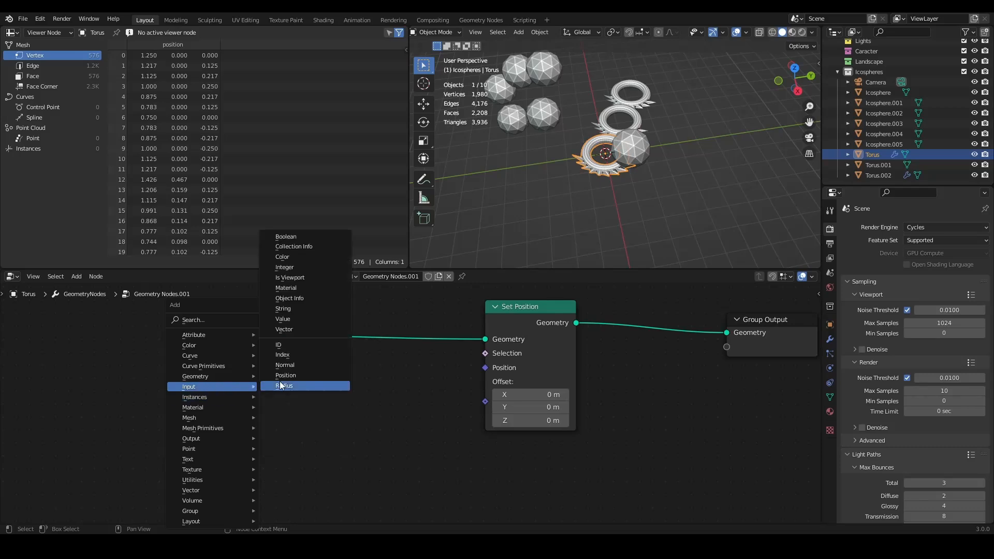
{"action": "left_click", "coordinate": [309, 369]}
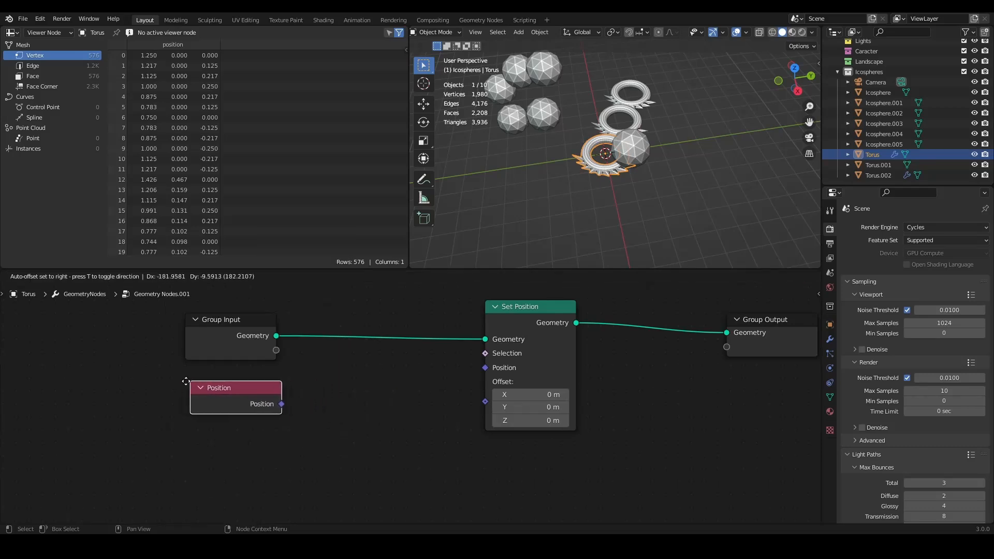
{"action": "left_click", "coordinate": [202, 384]}
{"action": "key", "text": "Home"}
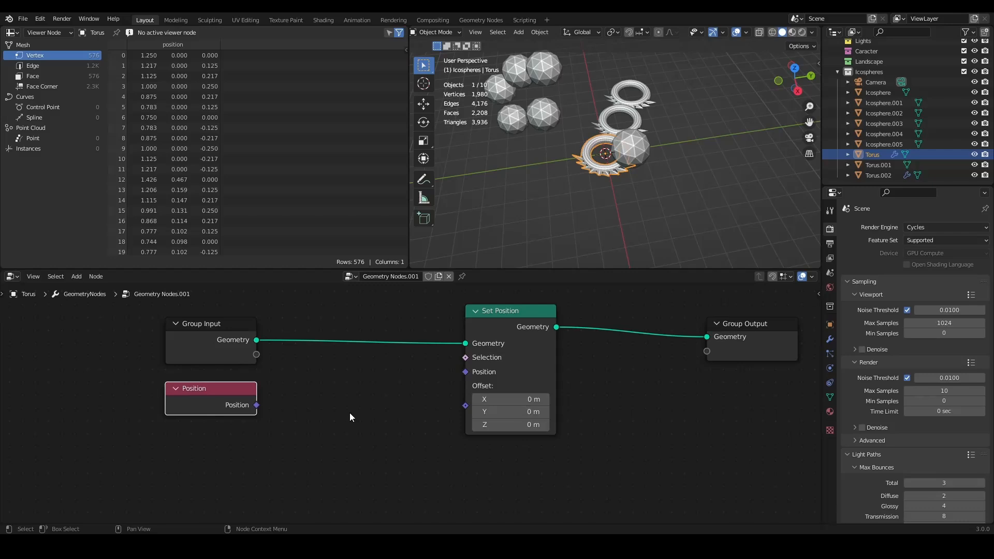
Link the Position node to the Set Position node's Position input and inspect the torus up close.
{"action": "left_click_drag", "start_coordinate": [257, 406], "coordinate": [481, 378]}
{"action": "middle_click_drag", "start_coordinate": [574, 228], "coordinate": [658, 168]}
{"action": "scroll", "coordinate": [653, 176], "scroll_direction": "up", "scroll_amount": 5}
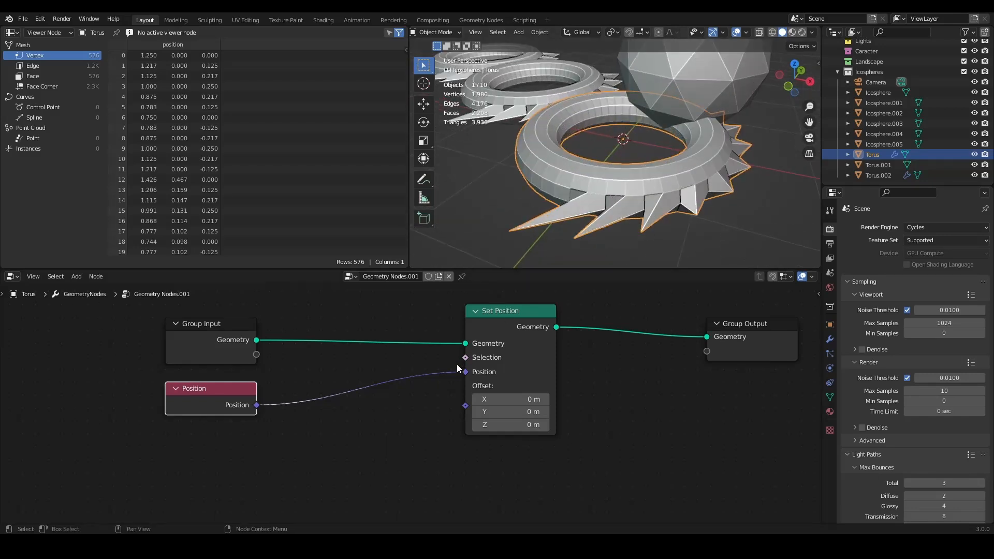
Try the Position node on the Offset input, then link it back to Set Position's Position input.
{"action": "left_click_drag", "start_coordinate": [465, 371], "coordinate": [465, 406]}
{"action": "right_click_drag", "start_coordinate": [414, 383], "coordinate": [394, 474], "text": "ctrl"}
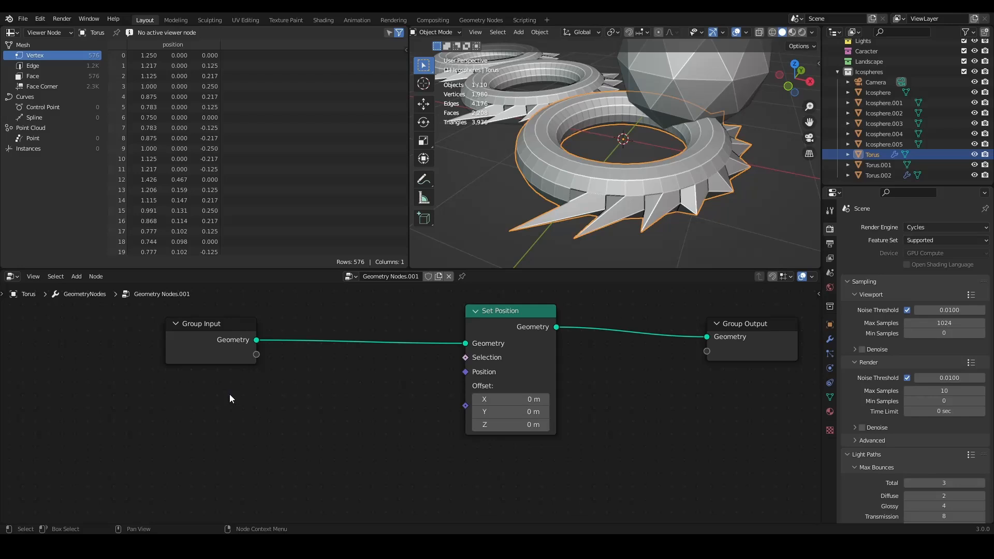
{"action": "scroll", "coordinate": [228, 394], "scroll_direction": "down", "scroll_amount": 1}
{"action": "left_click_drag", "start_coordinate": [252, 400], "coordinate": [437, 384]}
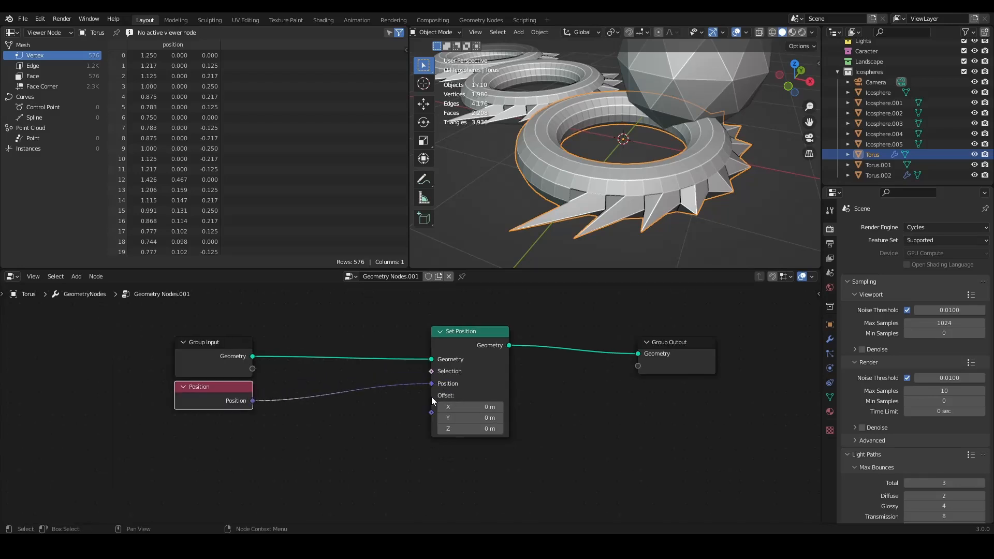
{"action": "scroll", "coordinate": [576, 197], "scroll_direction": "down", "scroll_amount": 4}
{"action": "middle_click_drag", "start_coordinate": [577, 197], "coordinate": [539, 197]}
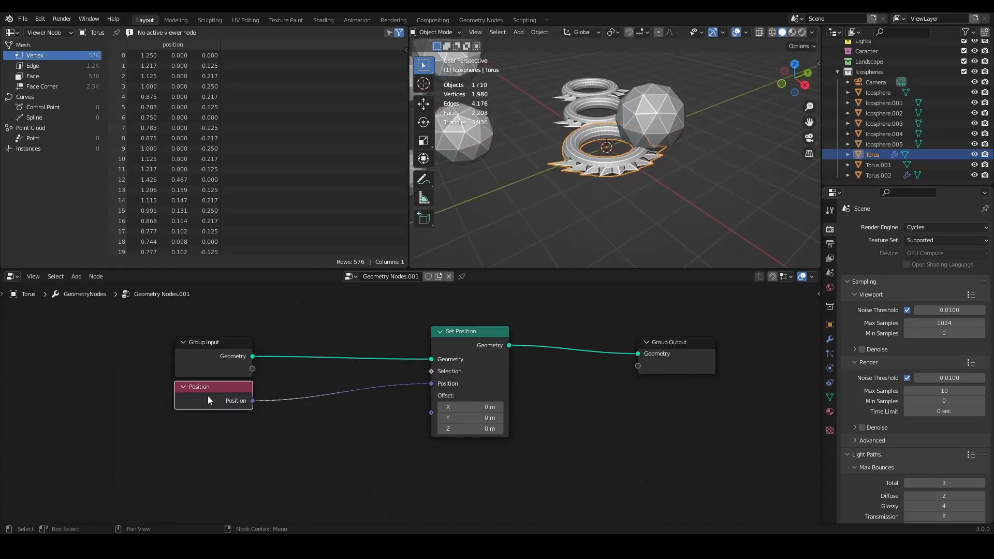
Insert a Vector Math node set to Add into the link between the Position node and Set Position's Position input.
{"action": "key", "text": "shift+a"}
{"action": "left_click", "coordinate": [320, 274]}
{"action": "type", "text": "vect"}
{"action": "left_click", "coordinate": [357, 304]}
{"action": "left_click", "coordinate": [350, 399]}
{"action": "left_click", "coordinate": [350, 401]}
Set the Add node's vector to -1.390, 0.750, -0.840 and the Set Position node's Y offset to -0.6 m.
{"action": "left_click_drag", "start_coordinate": [333, 451], "coordinate": [290, 463]}
{"action": "left_click_drag", "start_coordinate": [474, 417], "coordinate": [456, 417]}
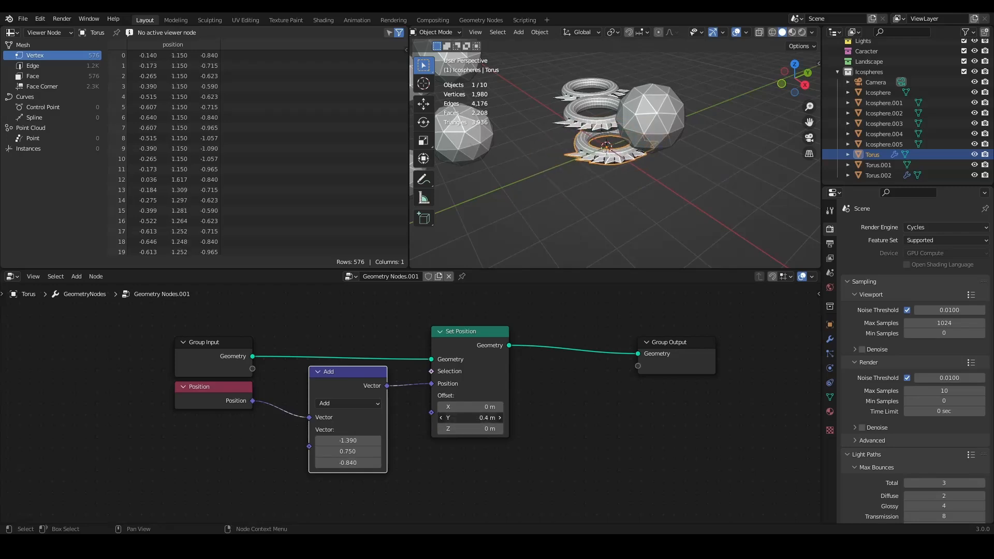
{"action": "left_click", "coordinate": [449, 380]}
{"action": "left_click", "coordinate": [222, 395]}
{"action": "left_click", "coordinate": [316, 372]}
{"action": "left_click", "coordinate": [317, 372]}
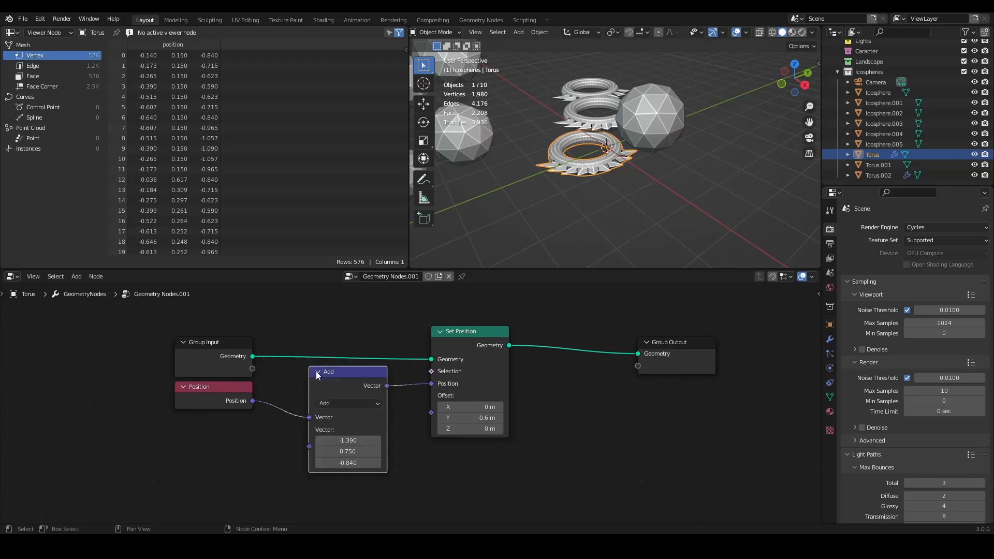
{"action": "middle_click_drag", "start_coordinate": [569, 155], "coordinate": [594, 160]}
Delete the Add vector node and the Position input node.
{"action": "key", "text": "x"}
{"action": "left_click", "coordinate": [208, 397]}
{"action": "key", "text": "x"}
{"action": "middle_click_drag", "start_coordinate": [215, 393], "coordinate": [227, 384]}
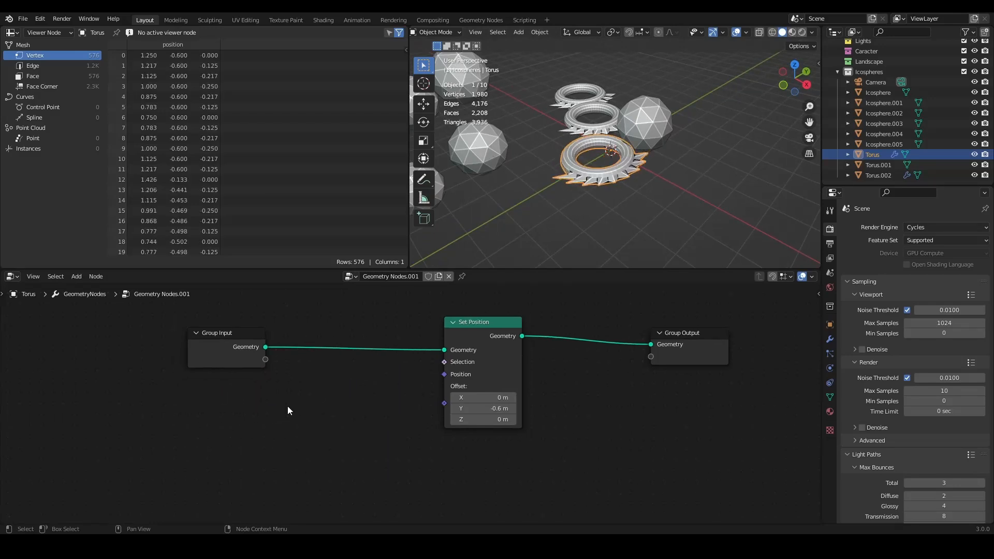
Add a Radius input node and place it directly below the Group Input node.
{"action": "key", "text": "shift+a"}
{"action": "mouse_move", "coordinate": [309, 387]}
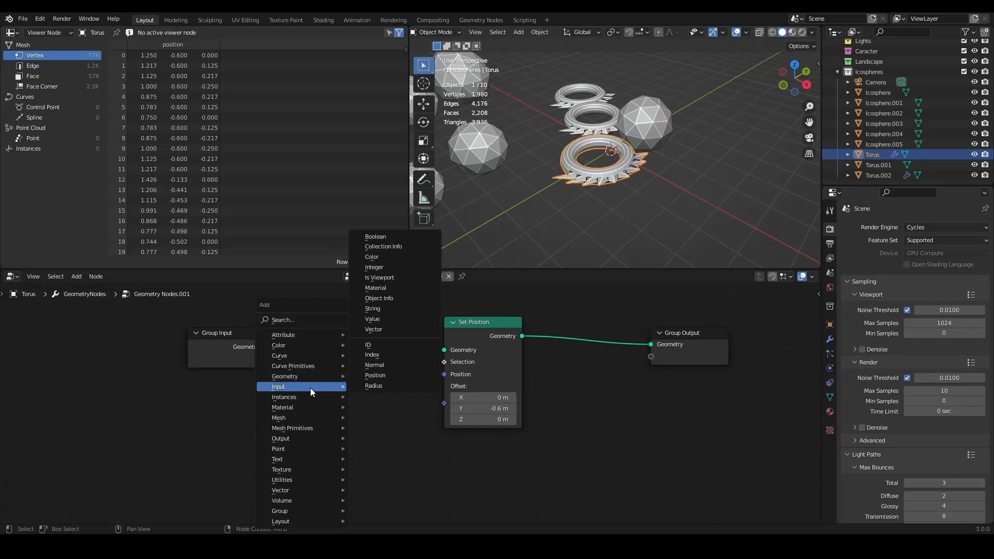
{"action": "left_click", "coordinate": [393, 384]}
{"action": "left_click", "coordinate": [187, 384]}
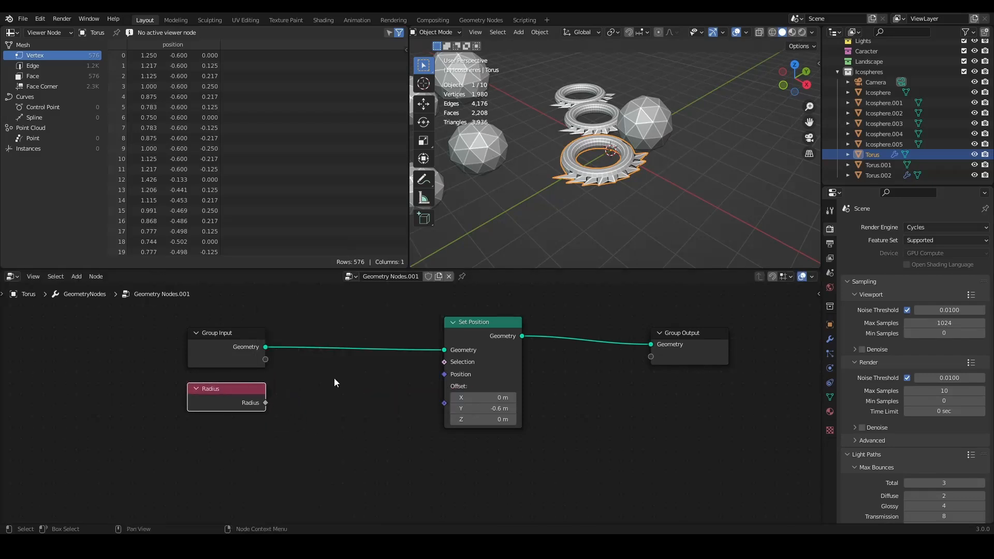
{"action": "scroll", "coordinate": [350, 417], "scroll_direction": "up", "scroll_amount": 2}
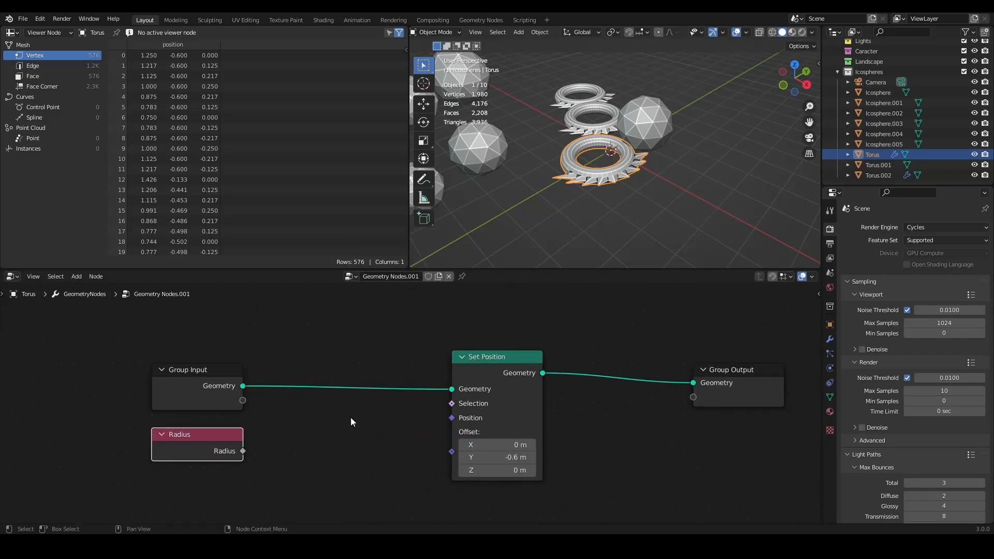
{"action": "middle_click_drag", "start_coordinate": [243, 439], "coordinate": [239, 425]}
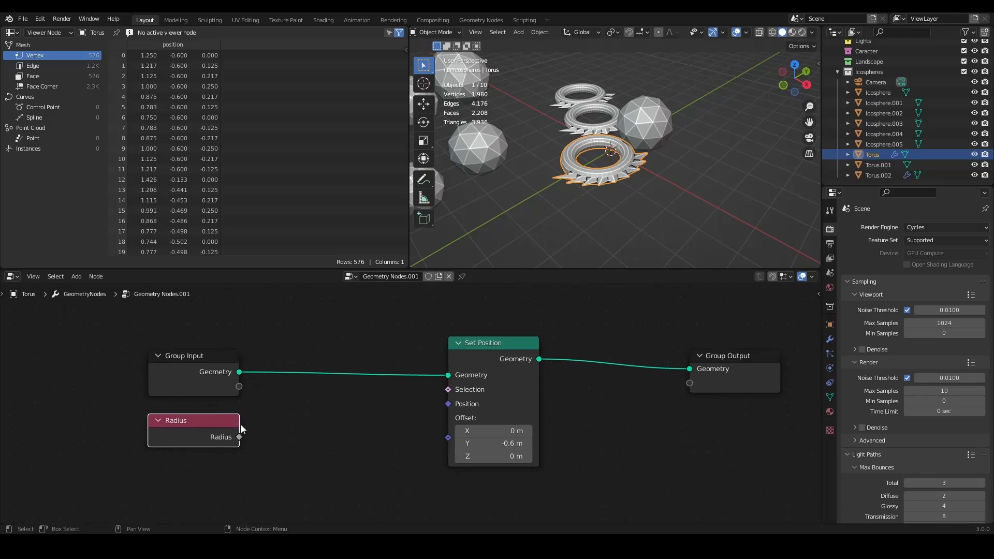
{"action": "left_click_drag", "start_coordinate": [241, 428], "coordinate": [200, 412]}
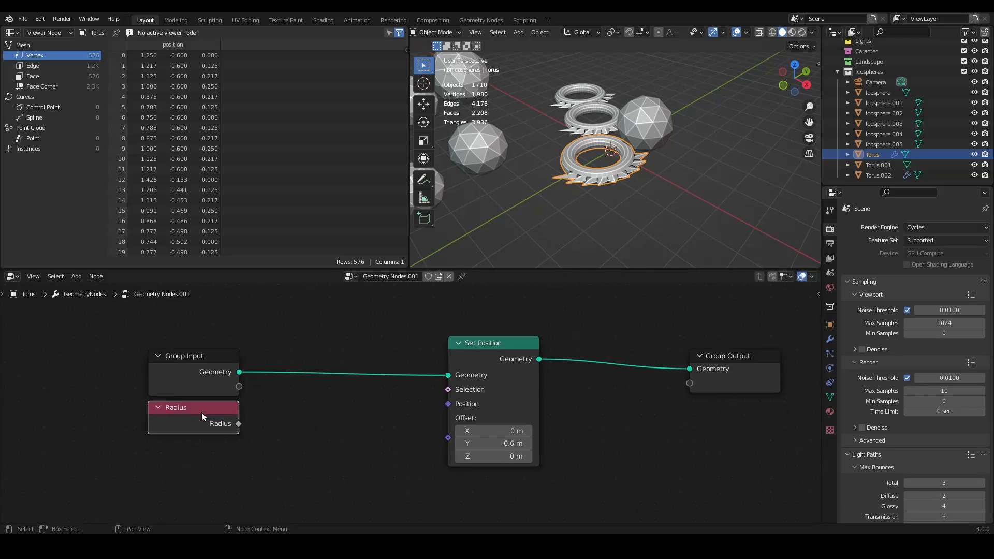
Delete the Radius and Set Position nodes, keeping Group Input linked directly to Group Output.
{"action": "key", "text": "x"}
{"action": "scroll", "coordinate": [296, 454], "scroll_direction": "down", "scroll_amount": 2}
{"action": "scroll", "coordinate": [377, 399], "scroll_direction": "up", "scroll_amount": 2}
{"action": "left_click_drag", "start_coordinate": [446, 356], "coordinate": [453, 399], "text": "alt"}
{"action": "key", "text": "x"}
{"action": "scroll", "coordinate": [492, 380], "scroll_direction": "down", "scroll_amount": 1}
{"action": "scroll", "coordinate": [467, 389], "scroll_direction": "up", "scroll_amount": 1}
{"action": "key", "text": "shift+a"}
{"action": "mouse_move", "coordinate": [299, 358]}
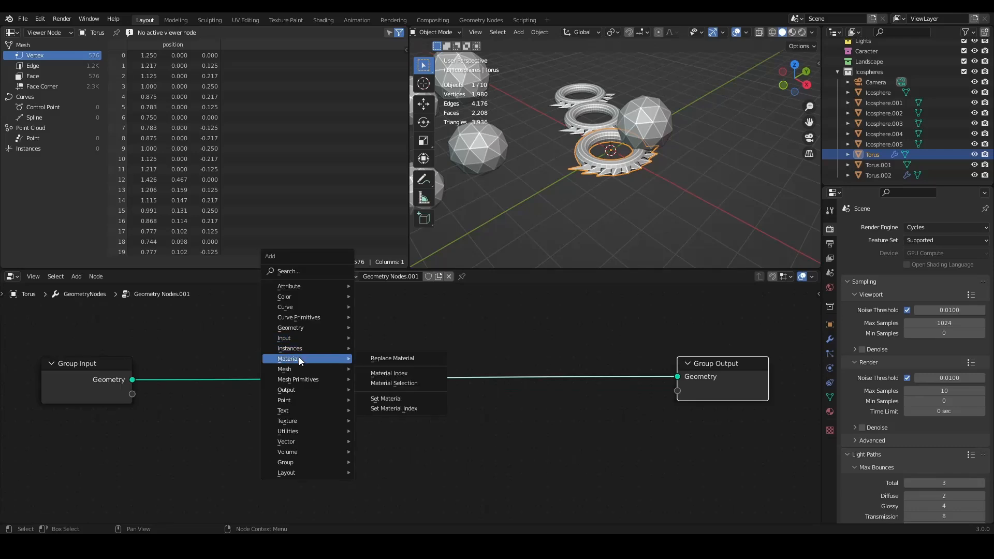
Frame the torus in the viewport and rename its material as "red".
{"action": "middle_click_drag", "start_coordinate": [610, 163], "coordinate": [656, 191]}
{"action": "key", "text": "KP_Decimal"}
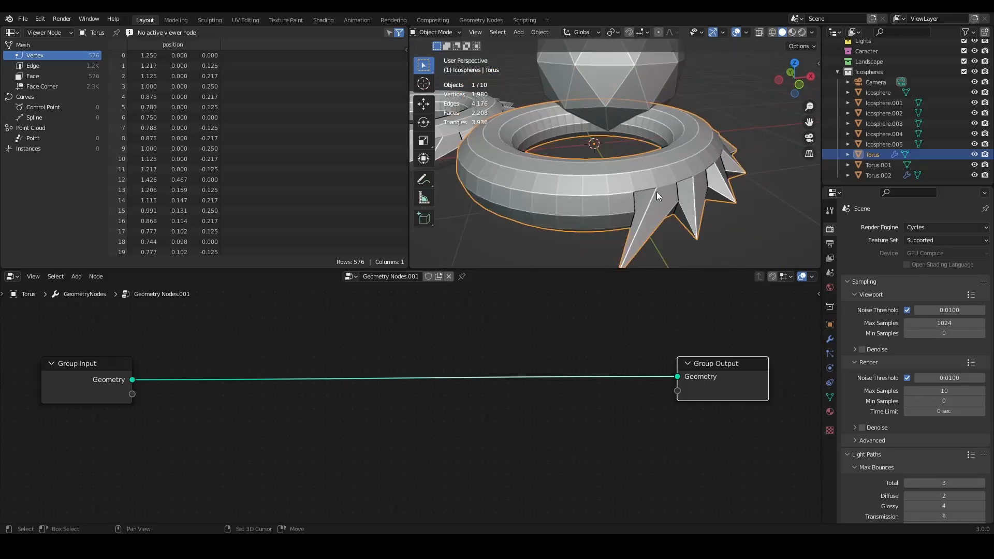
{"action": "left_click", "coordinate": [829, 412]}
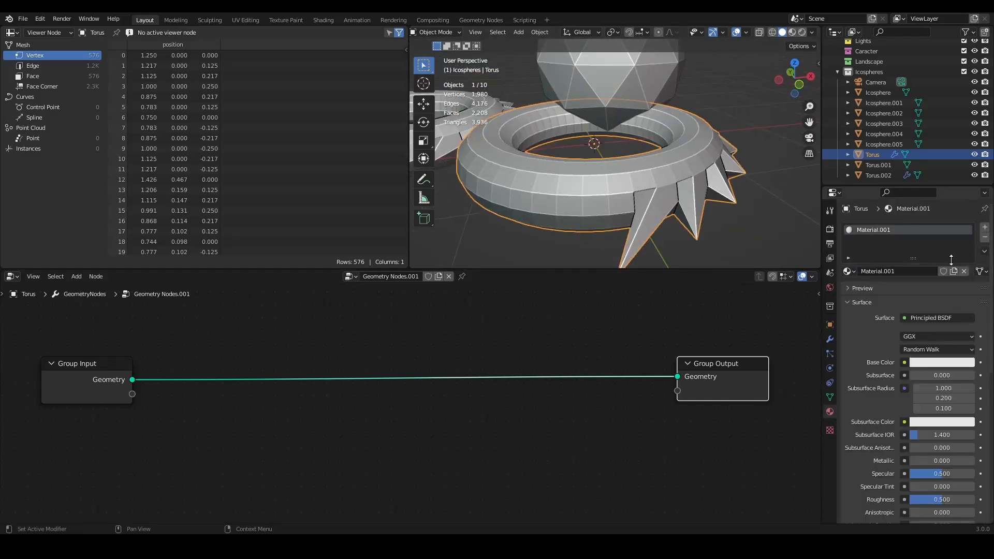
{"action": "left_click", "coordinate": [909, 271]}
{"action": "type", "text": "red"}
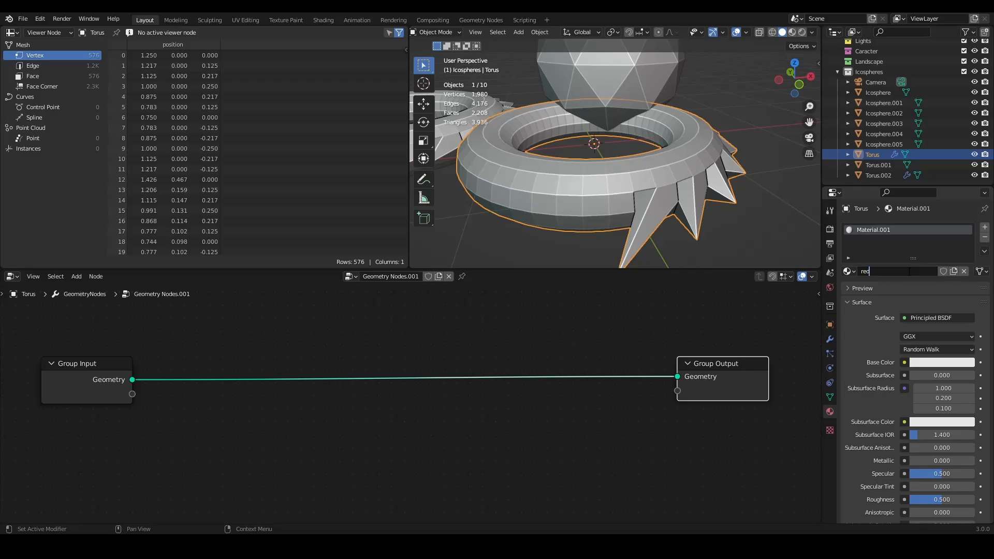
{"action": "key", "text": "Return"}
Set the "red" material's viewport display color to red with hue 0.000, saturation 0.946 and value 0.800.
{"action": "scroll", "coordinate": [901, 341], "scroll_direction": "down", "scroll_amount": 10}
{"action": "scroll", "coordinate": [907, 362], "scroll_direction": "down", "scroll_amount": 3}
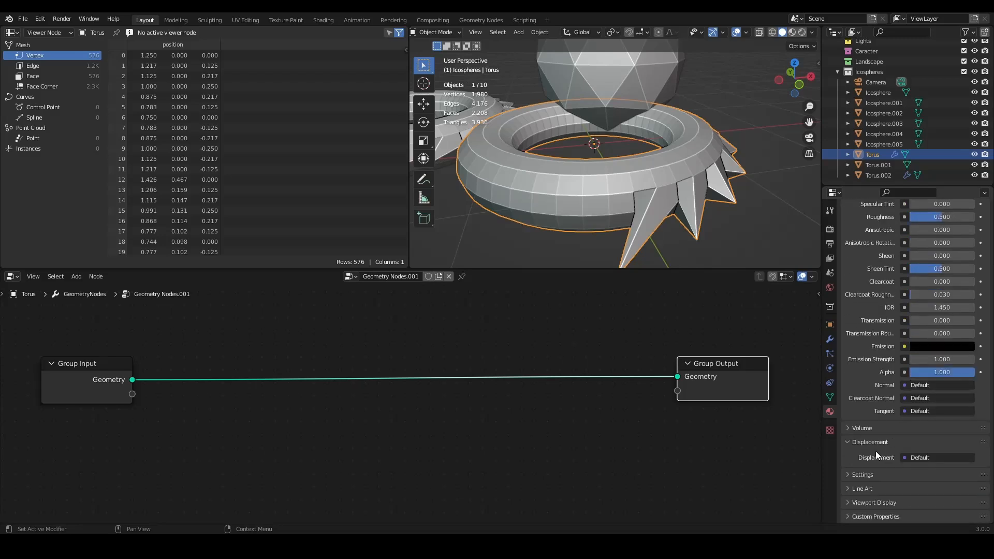
{"action": "scroll", "coordinate": [880, 464], "scroll_direction": "down", "scroll_amount": 10}
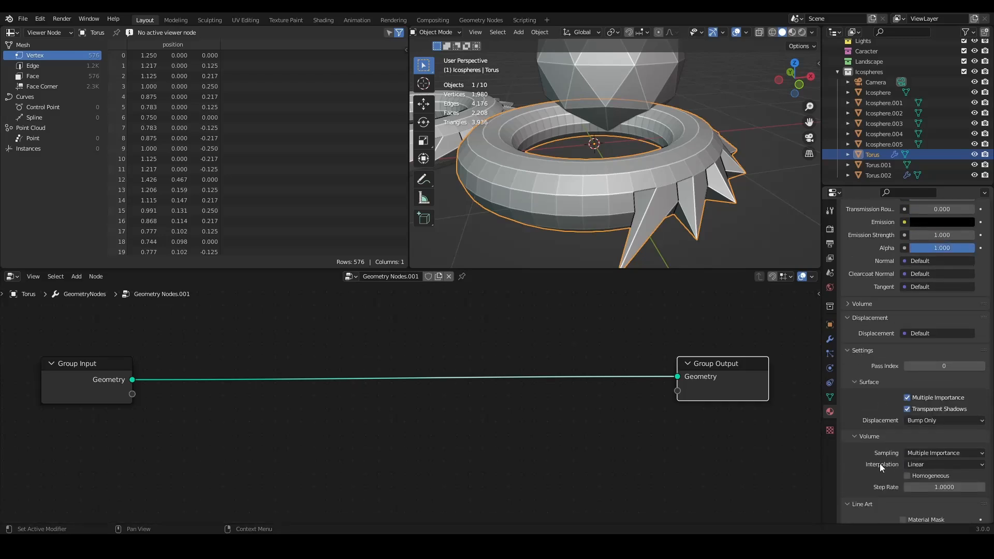
{"action": "scroll", "coordinate": [859, 497], "scroll_direction": "down", "scroll_amount": 6}
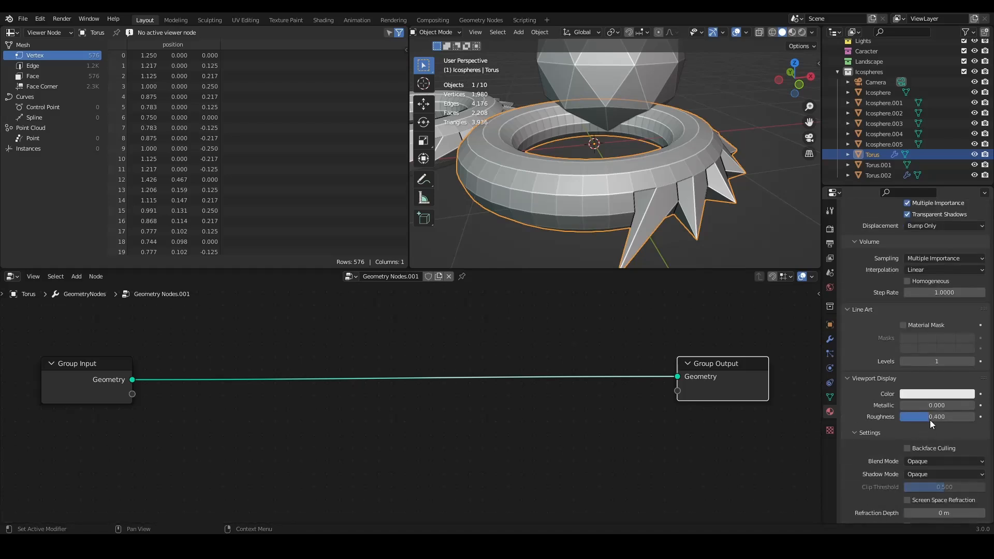
{"action": "left_click", "coordinate": [932, 394]}
{"action": "left_click_drag", "start_coordinate": [923, 281], "coordinate": [910, 297]}
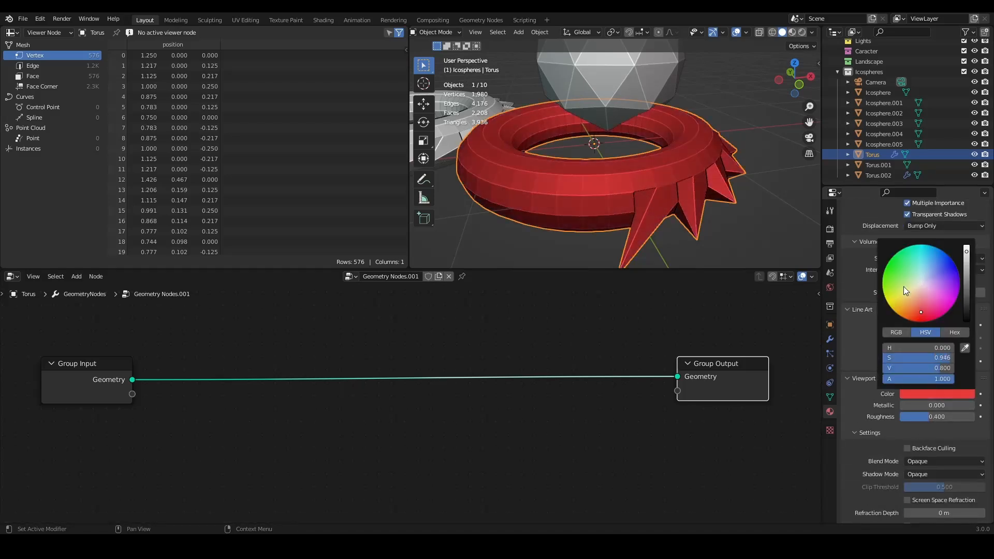
Add a second material slot to the torus with a new material named "gren".
{"action": "scroll", "coordinate": [868, 260], "scroll_direction": "up", "scroll_amount": 9}
{"action": "scroll", "coordinate": [849, 285], "scroll_direction": "up", "scroll_amount": 20}
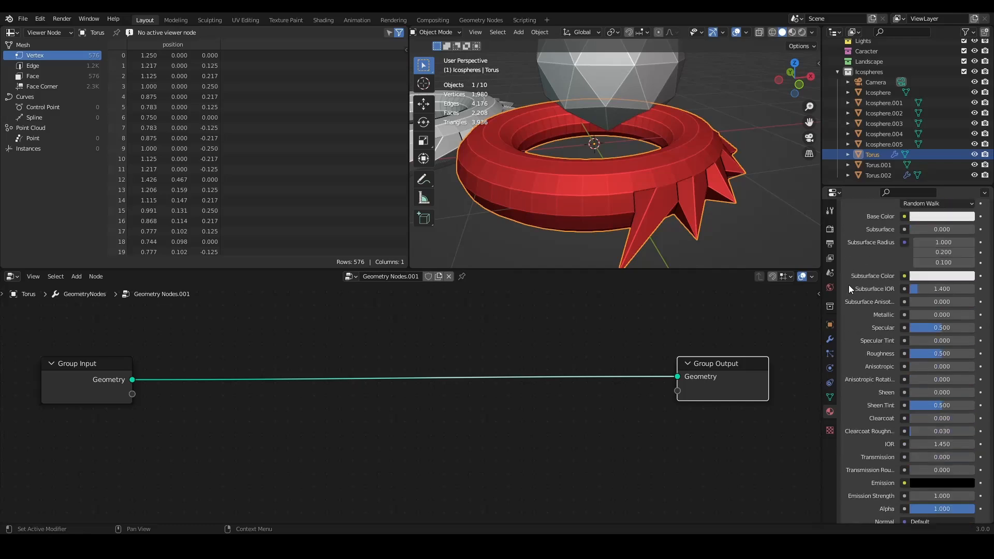
{"action": "left_click", "coordinate": [983, 228]}
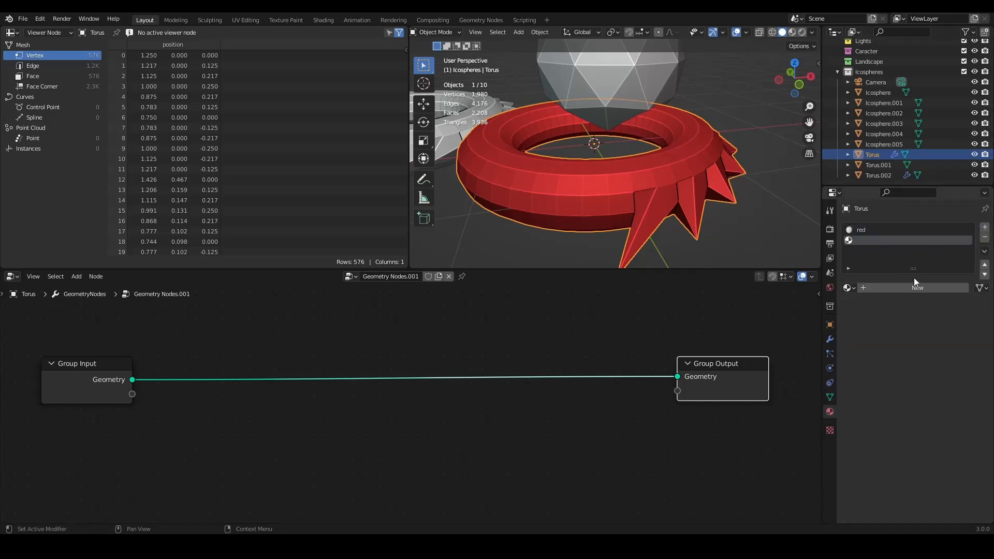
{"action": "left_click", "coordinate": [899, 287]}
{"action": "left_click", "coordinate": [908, 287]}
{"action": "type", "text": "gren"}
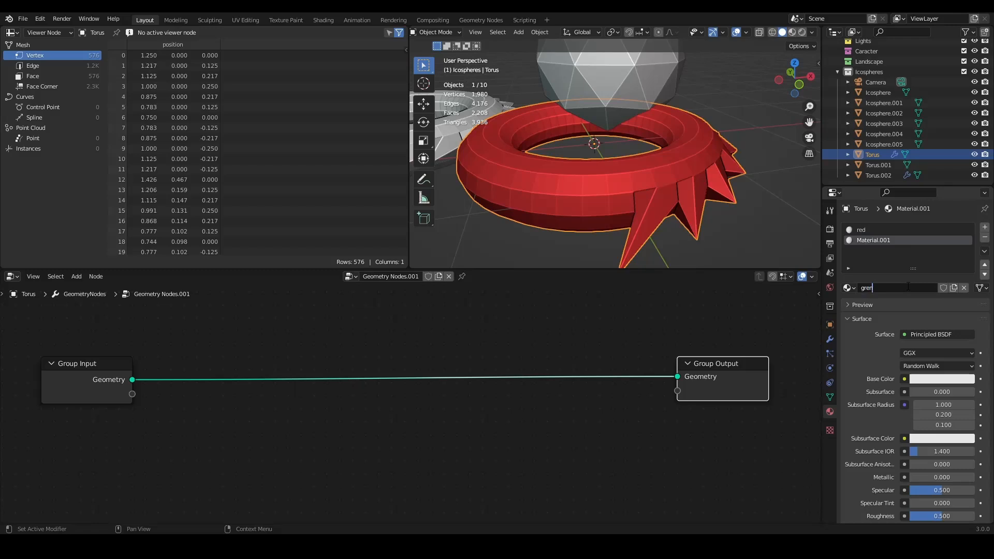
{"action": "key", "text": "Return"}
Set the "gren" material's viewport display color to bright green.
{"action": "scroll", "coordinate": [900, 310], "scroll_direction": "down", "scroll_amount": 20}
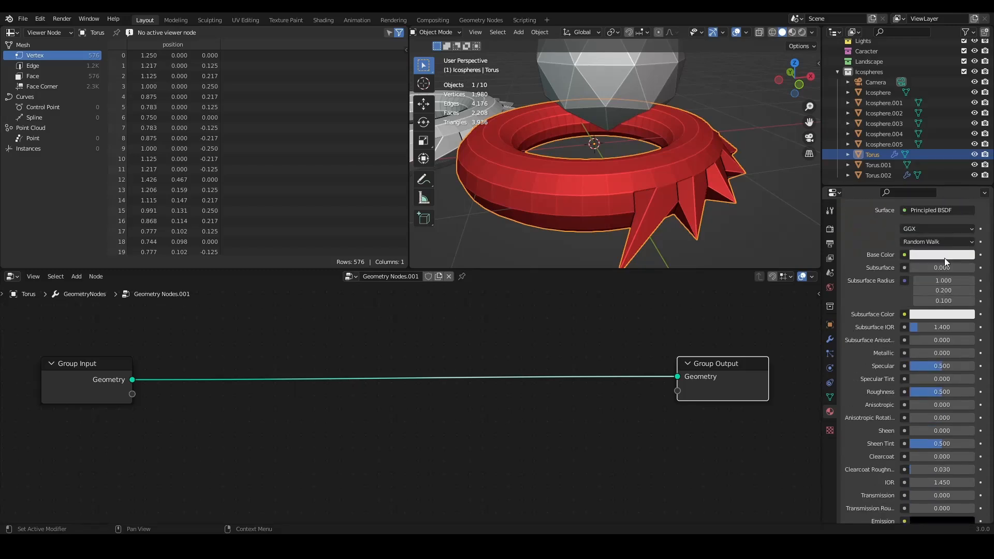
{"action": "scroll", "coordinate": [910, 451], "scroll_direction": "down", "scroll_amount": 5}
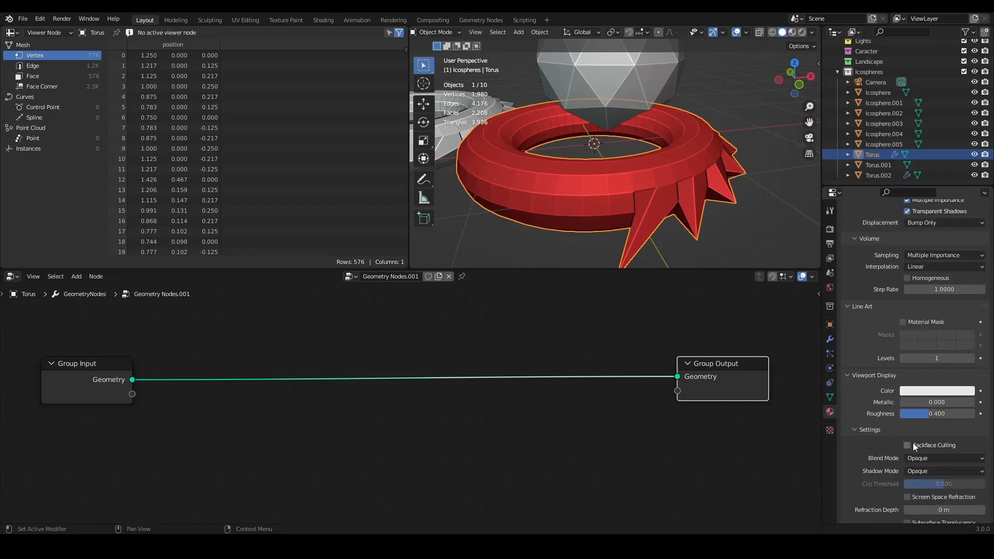
{"action": "left_click", "coordinate": [926, 392]}
{"action": "left_click", "coordinate": [896, 265]}
{"action": "scroll", "coordinate": [600, 155], "scroll_direction": "down", "scroll_amount": 2}
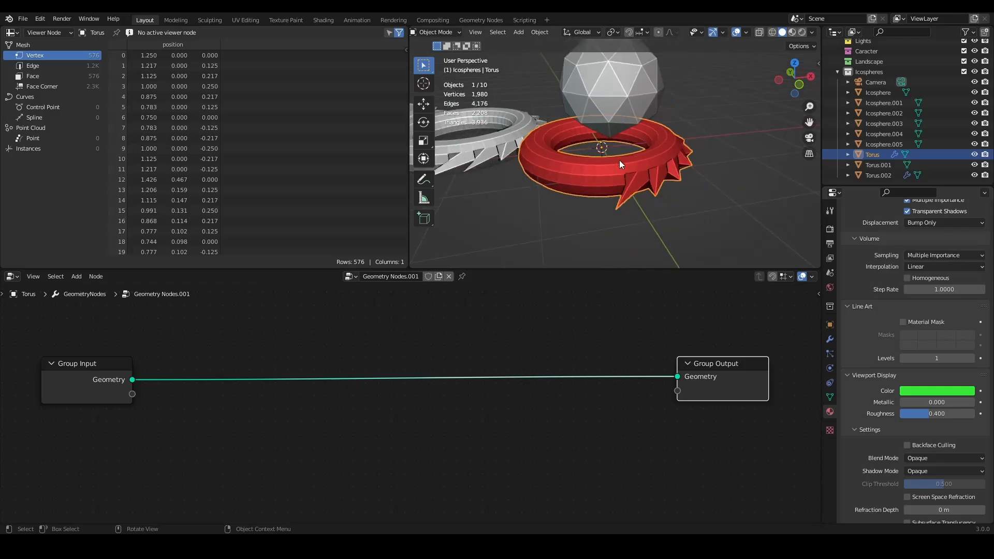
{"action": "scroll", "coordinate": [919, 269], "scroll_direction": "up", "scroll_amount": 12}
{"action": "scroll", "coordinate": [907, 274], "scroll_direction": "up", "scroll_amount": 15}
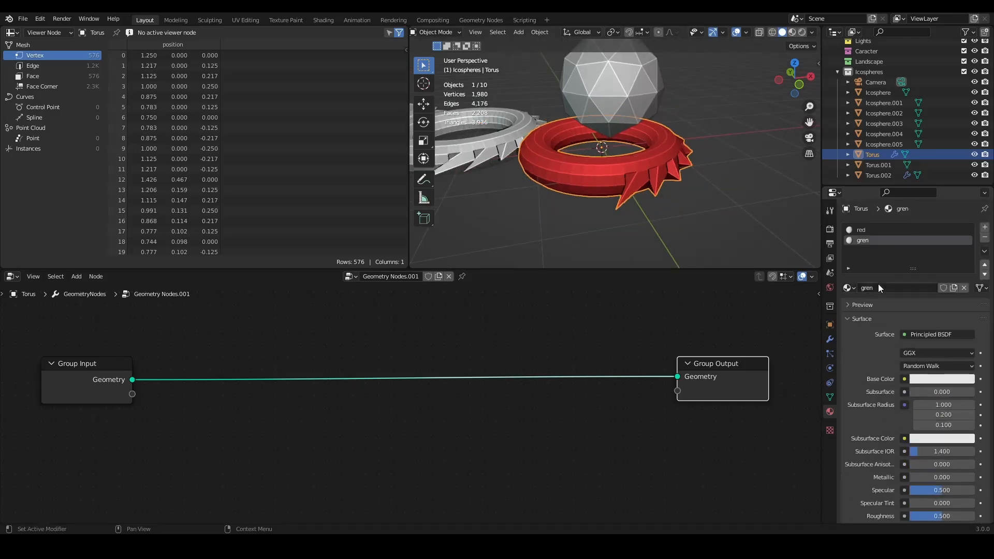
Add a Replace Material node and insert it into the geometry link between Group Input and Group Output.
{"action": "scroll", "coordinate": [583, 390], "scroll_direction": "down", "scroll_amount": 2}
{"action": "scroll", "coordinate": [584, 391], "scroll_direction": "up", "scroll_amount": 3}
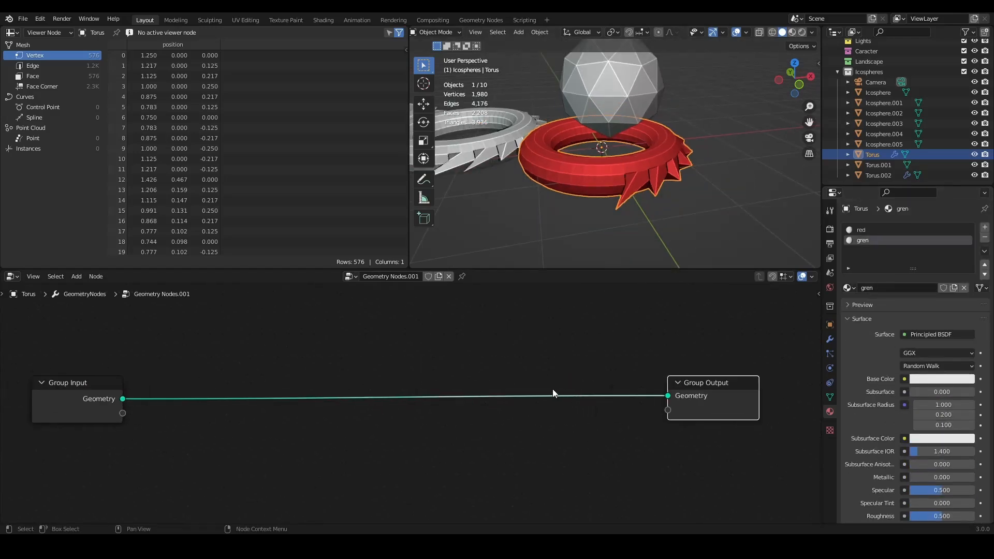
{"action": "key", "text": "shift+a"}
{"action": "mouse_move", "coordinate": [421, 357]}
{"action": "mouse_move", "coordinate": [386, 377]}
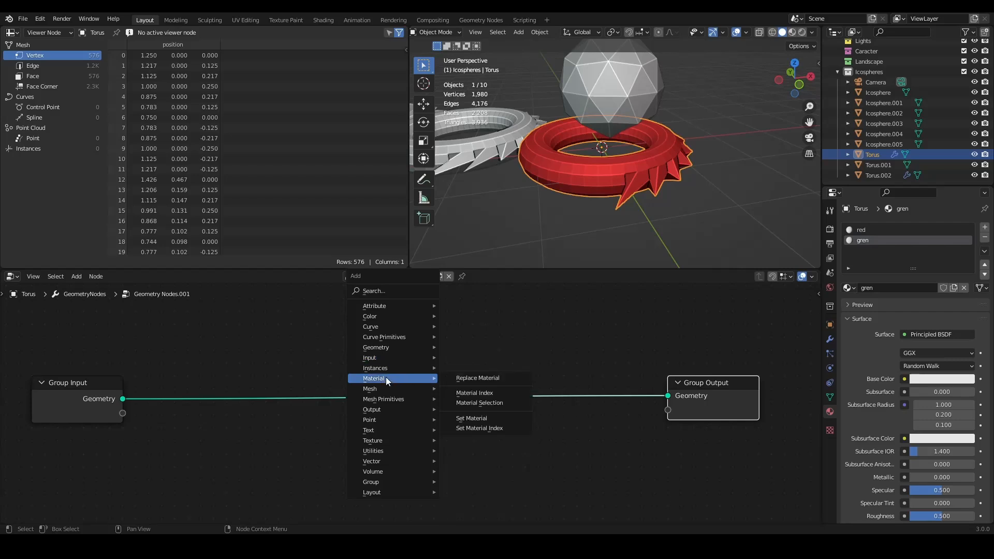
{"action": "left_click", "coordinate": [485, 379]}
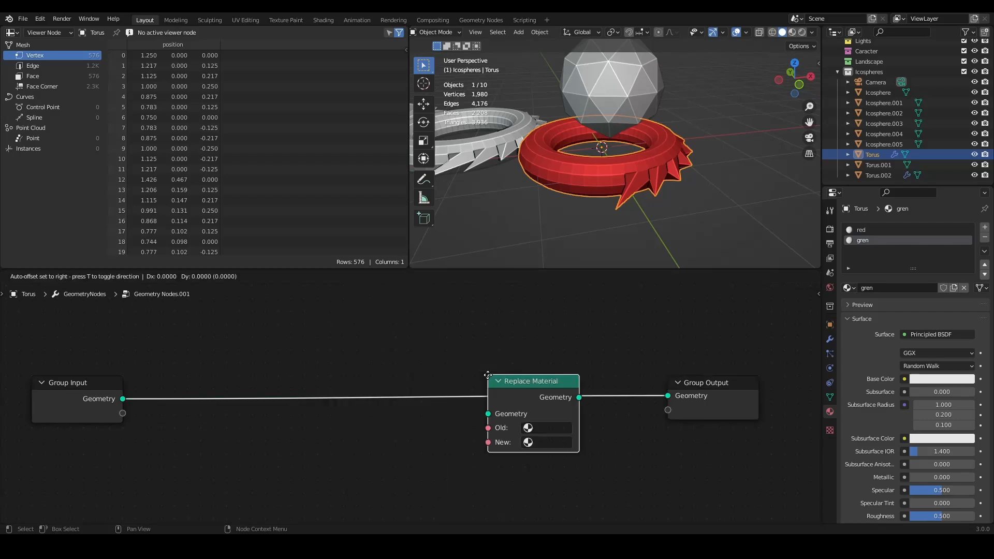
{"action": "left_click", "coordinate": [381, 312]}
{"action": "middle_click_drag", "start_coordinate": [647, 196], "coordinate": [625, 151]}
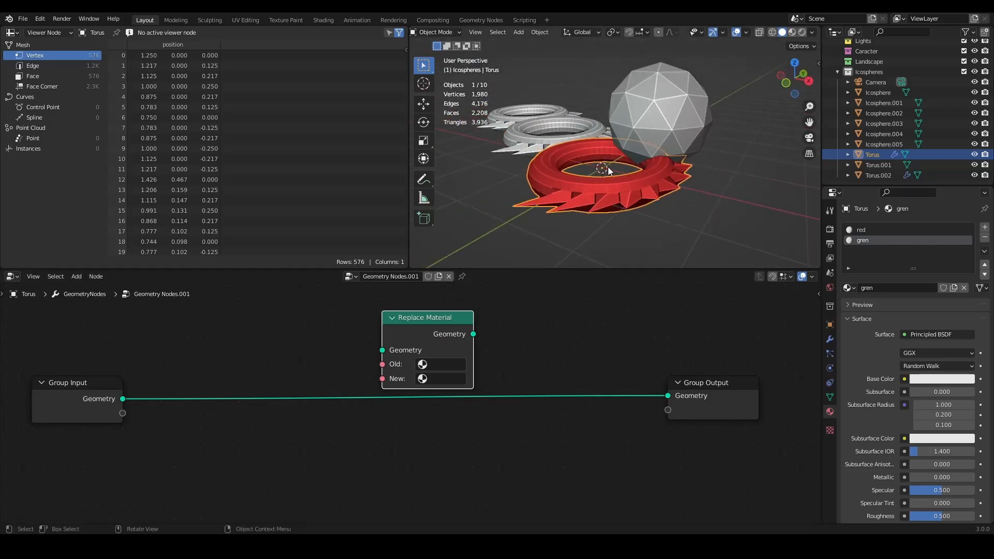
{"action": "left_click_drag", "start_coordinate": [424, 324], "coordinate": [452, 366]}
Set the Replace Material node's Old material to "red" and New to "gren", and inspect the torus.
{"action": "left_click", "coordinate": [465, 403]}
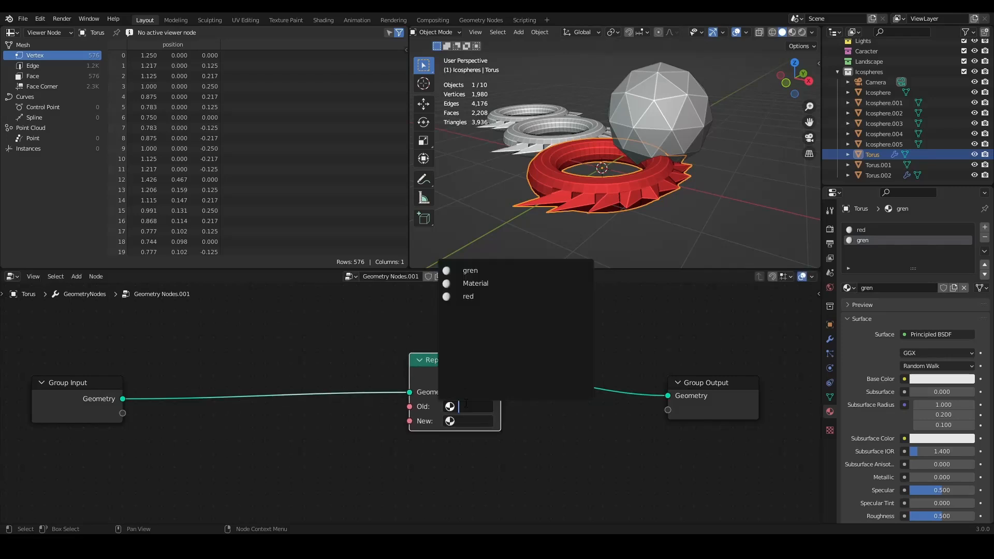
{"action": "left_click", "coordinate": [469, 296]}
{"action": "scroll", "coordinate": [669, 190], "scroll_direction": "up", "scroll_amount": 4}
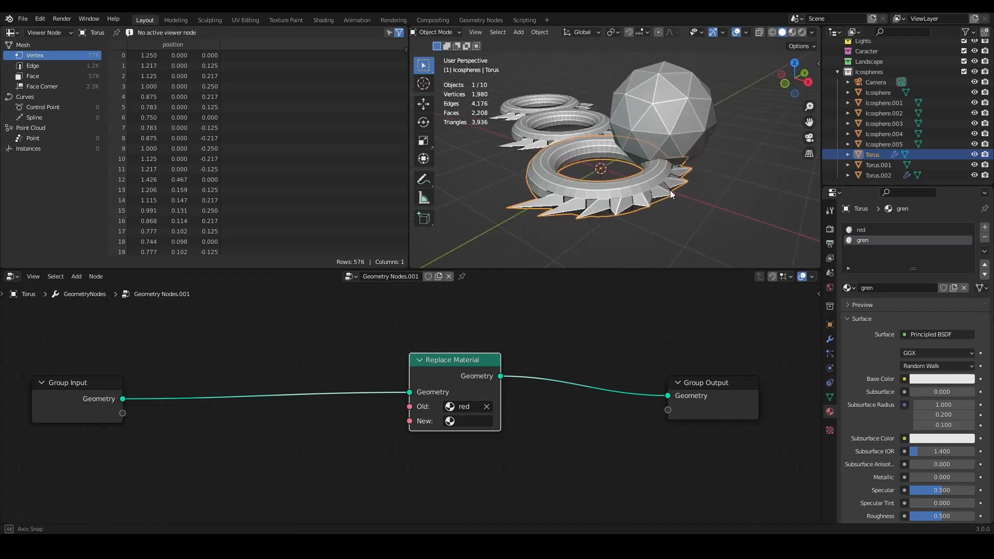
{"action": "left_click", "coordinate": [463, 422]}
{"action": "left_click", "coordinate": [482, 284]}
{"action": "mouse_move", "coordinate": [573, 200]}
{"action": "middle_mouse_down"}
{"action": "mouse_move", "coordinate": [675, 182]}
{"action": "mouse_move", "coordinate": [532, 188]}
{"action": "mouse_move", "coordinate": [582, 191]}
{"action": "middle_mouse_up"}
{"action": "left_click", "coordinate": [865, 231]}
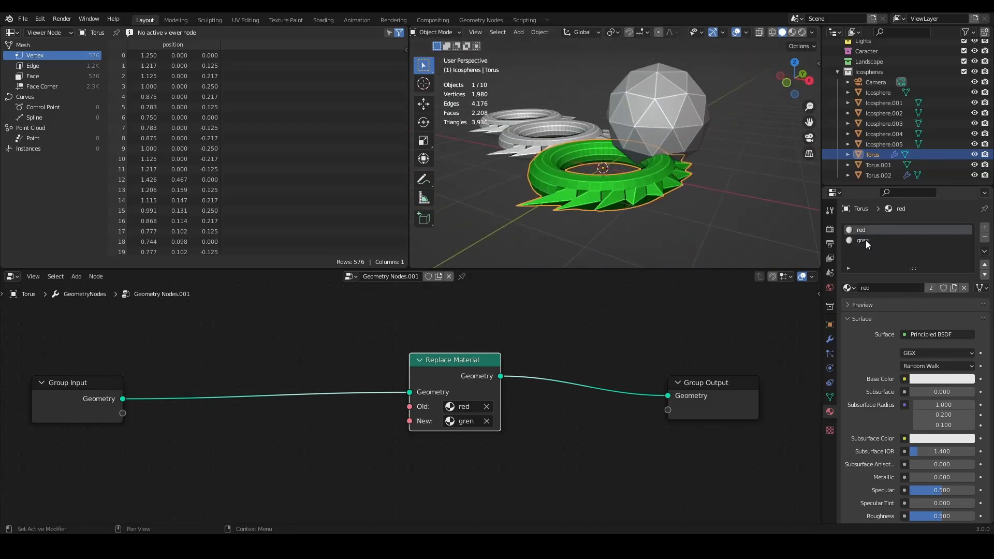
Move the Replace Material node closer to Group Input and add a Material Index node above Group Input.
{"action": "mouse_move", "coordinate": [449, 374]}
{"action": "left_mouse_down"}
{"action": "mouse_move", "coordinate": [475, 388]}
{"action": "mouse_move", "coordinate": [457, 384]}
{"action": "left_mouse_up"}
{"action": "scroll", "coordinate": [460, 383], "scroll_direction": "down", "scroll_amount": 1}
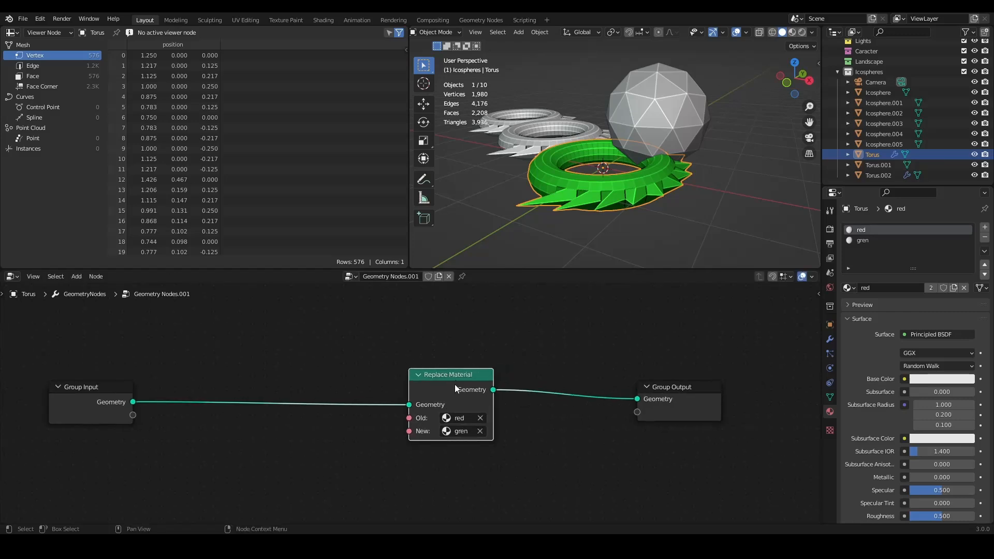
{"action": "key", "text": "g"}
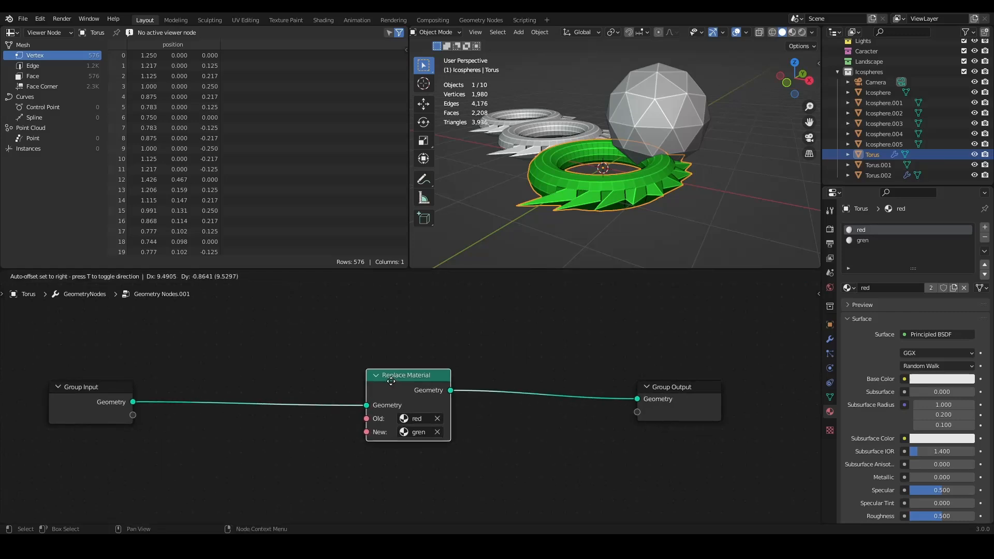
{"action": "left_click", "coordinate": [471, 334]}
{"action": "key", "text": "shift+a"}
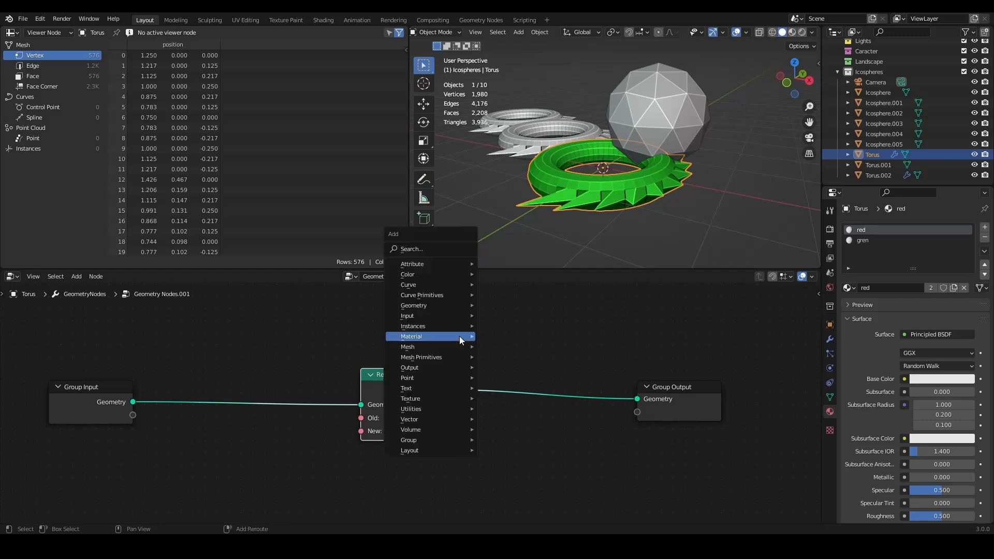
{"action": "left_click", "coordinate": [545, 354]}
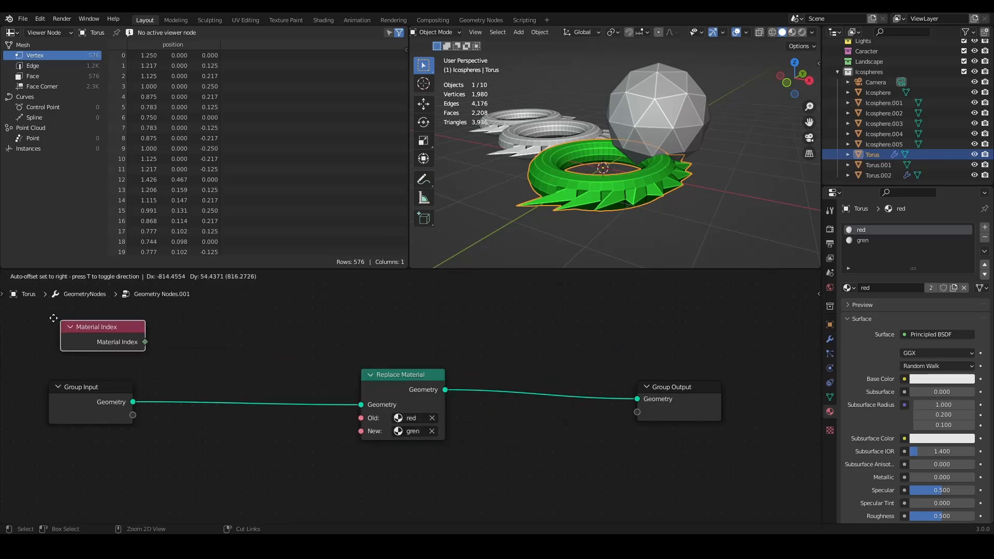
{"action": "left_click", "coordinate": [47, 320]}
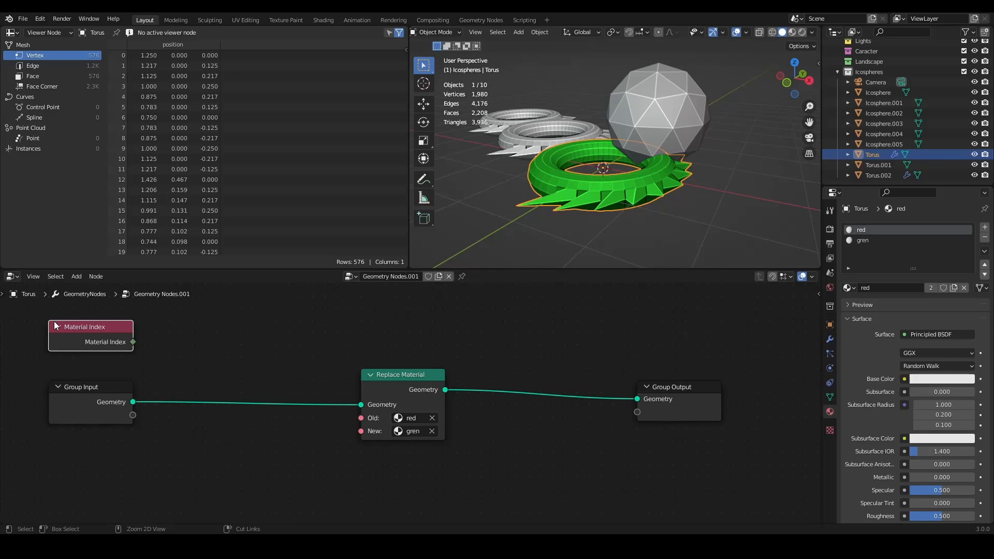
Preview the Material Index values on the Group Input geometry with a Viewer node and check the vertex spreadsheet.
{"action": "left_click", "coordinate": [102, 337], "text": "ctrl+shift"}
{"action": "left_click", "coordinate": [110, 401], "text": "ctrl+shift"}
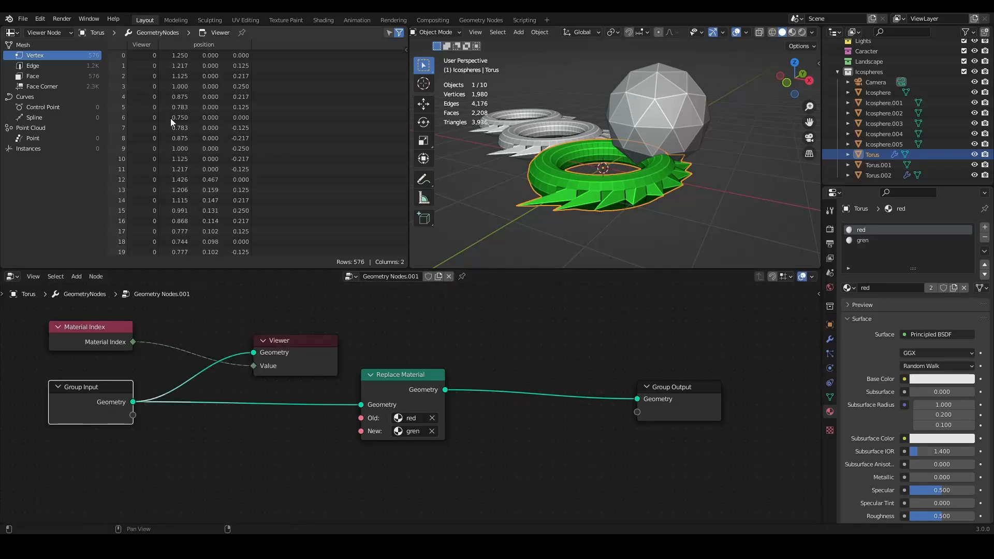
{"action": "scroll", "coordinate": [132, 110], "scroll_direction": "down", "scroll_amount": 20}
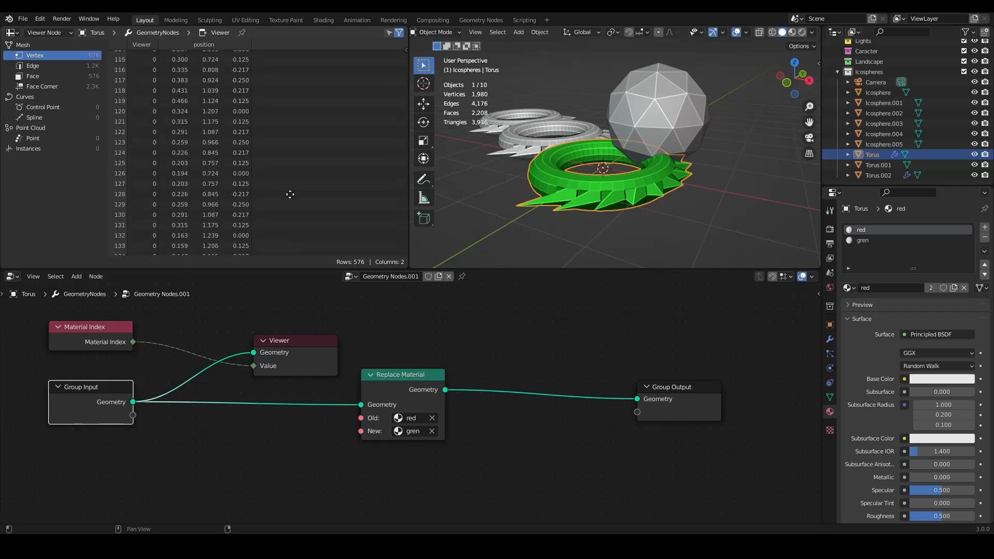
{"action": "scroll", "coordinate": [344, 145], "scroll_direction": "up", "scroll_amount": 20}
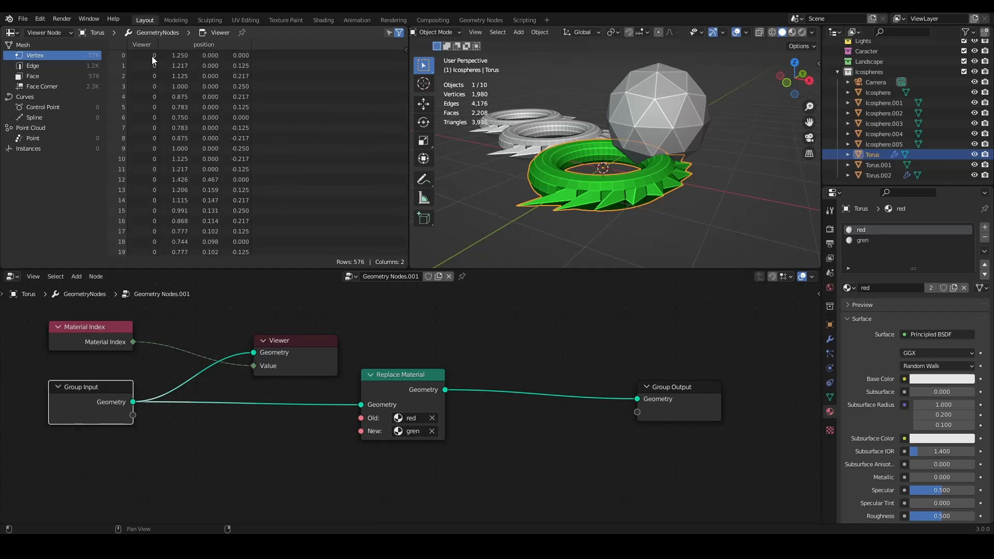
Delete the Material Index and Viewer nodes.
{"action": "left_click", "coordinate": [115, 342]}
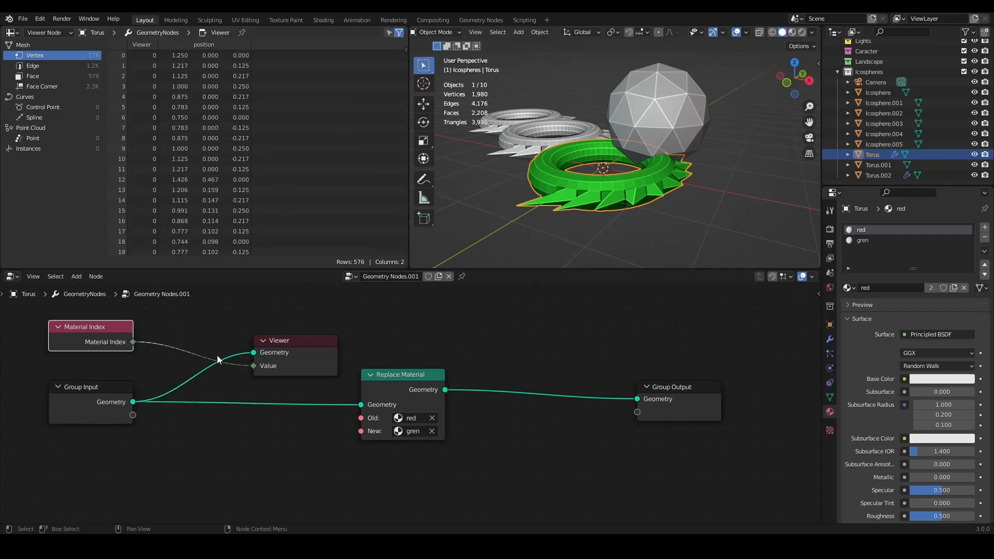
{"action": "key", "text": "x"}
{"action": "left_click", "coordinate": [314, 340]}
{"action": "key", "text": "x"}
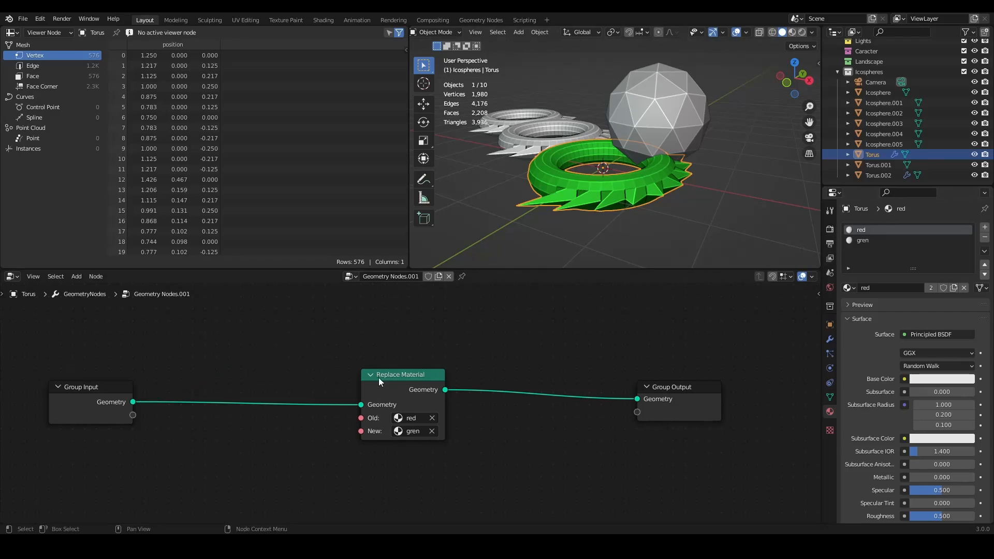
Preview the Replace Material output in a Viewer node and compare its vertex, edge, face and face corner data in the spreadsheet.
{"action": "left_click", "coordinate": [424, 384], "text": "ctrl+shift"}
{"action": "left_click_drag", "start_coordinate": [537, 394], "coordinate": [581, 346]}
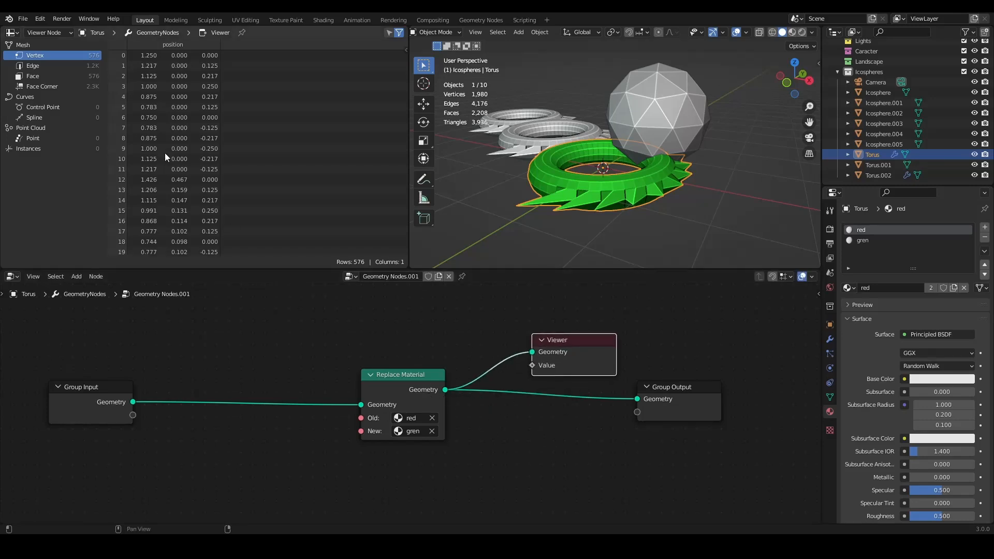
{"action": "left_click", "coordinate": [429, 388], "text": "ctrl+shift"}
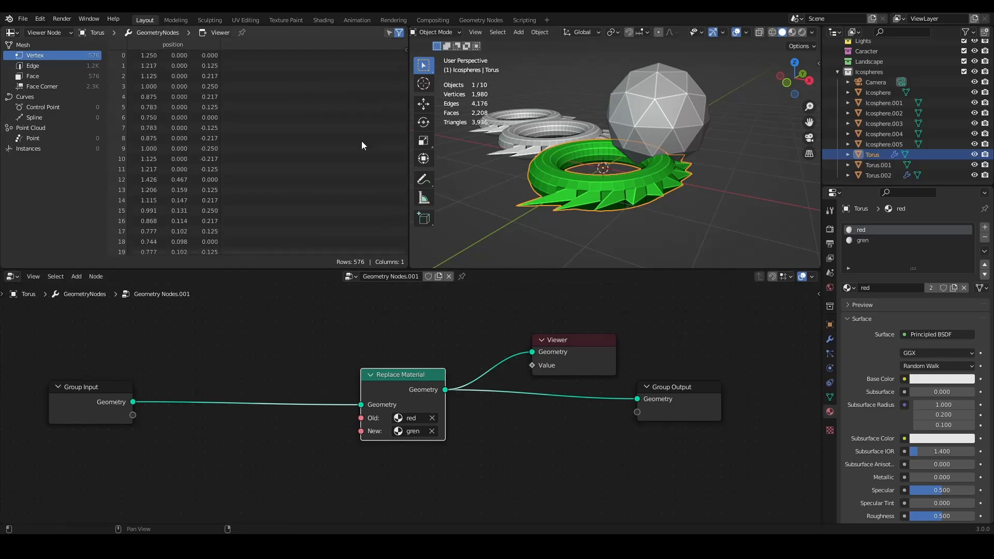
{"action": "left_click", "coordinate": [79, 66]}
{"action": "left_click", "coordinate": [77, 76]}
{"action": "left_click", "coordinate": [76, 85]}
{"action": "left_click", "coordinate": [80, 76]}
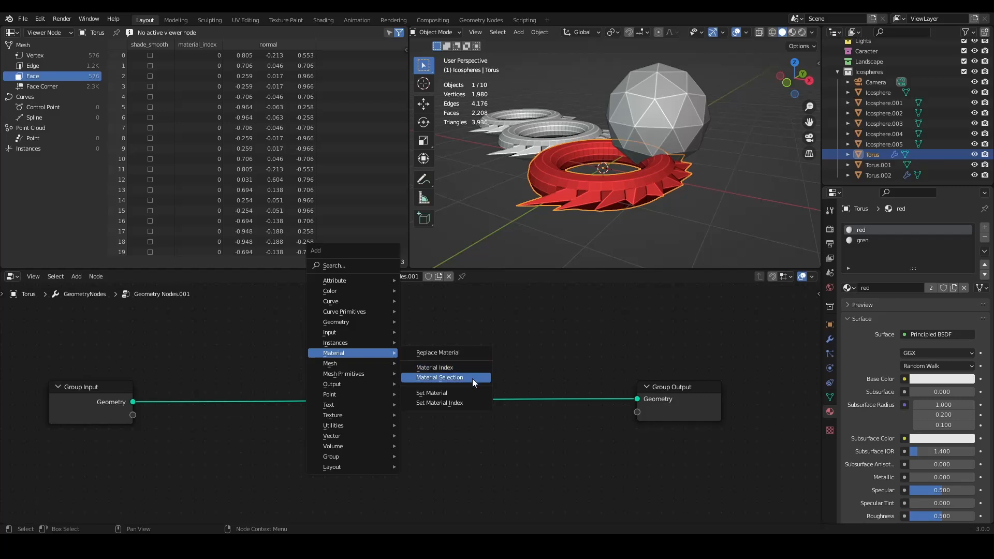
Add a Material Selection node above Group Input and set its material to "gren".
{"action": "left_click", "coordinate": [472, 378]}
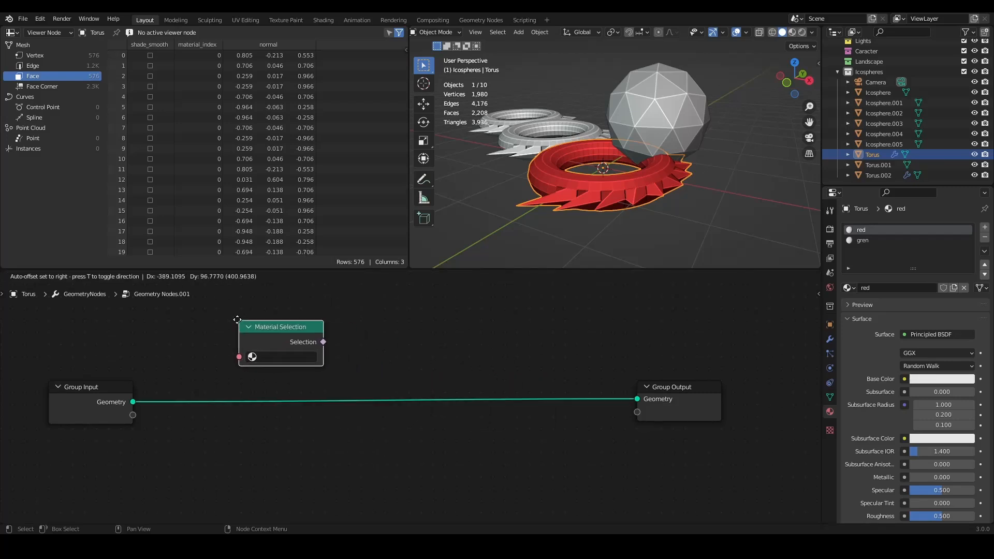
{"action": "left_click", "coordinate": [164, 325]}
{"action": "left_click_drag", "start_coordinate": [165, 326], "coordinate": [178, 324]}
{"action": "left_click", "coordinate": [178, 324]}
{"action": "left_click", "coordinate": [178, 350]}
{"action": "left_click", "coordinate": [189, 366]}
{"action": "left_click", "coordinate": [166, 327]}
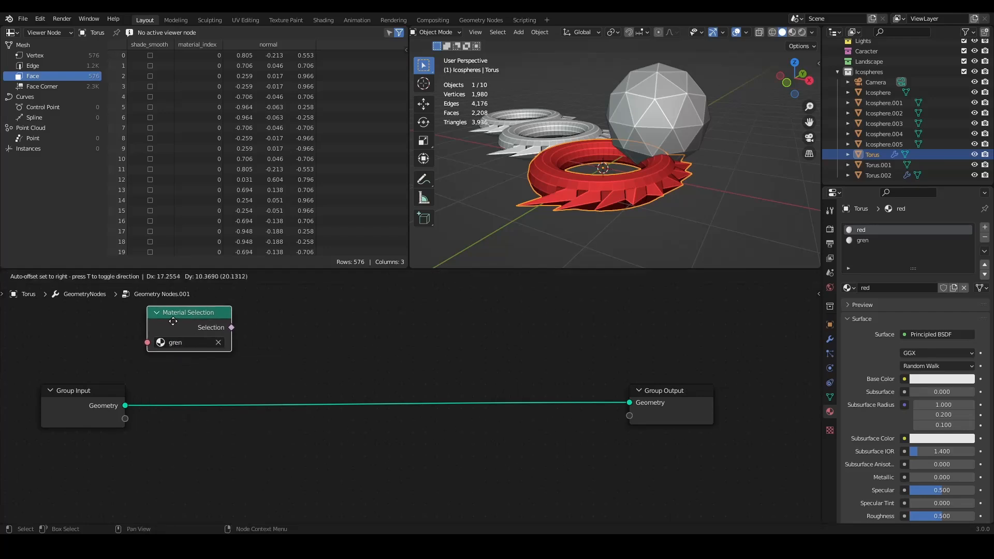
Align the Material Selection node directly above Group Input and inspect the torus from a closer angle.
{"action": "left_click_drag", "start_coordinate": [231, 335], "coordinate": [477, 317]}
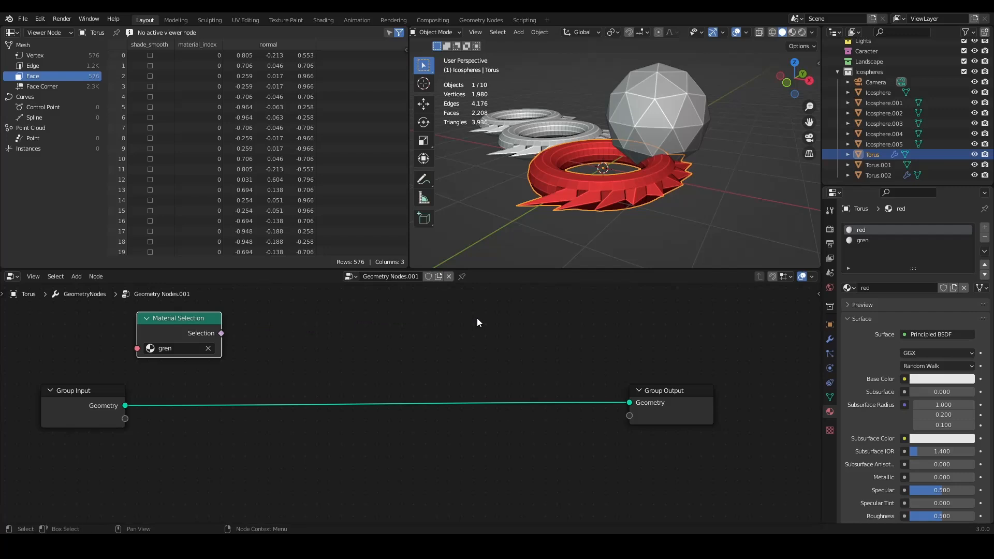
{"action": "middle_click_drag", "start_coordinate": [540, 244], "coordinate": [635, 171]}
{"action": "scroll", "coordinate": [629, 161], "scroll_direction": "up", "scroll_amount": 4}
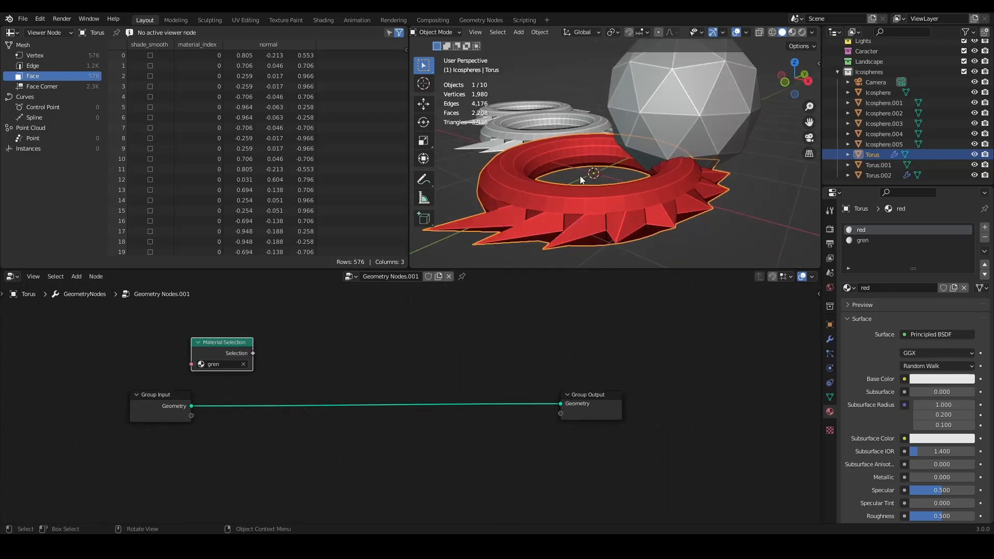
{"action": "middle_click_drag", "start_coordinate": [331, 368], "coordinate": [351, 375]}
{"action": "scroll", "coordinate": [284, 362], "scroll_direction": "up", "scroll_amount": 1}
{"action": "left_click_drag", "start_coordinate": [214, 346], "coordinate": [141, 346]}
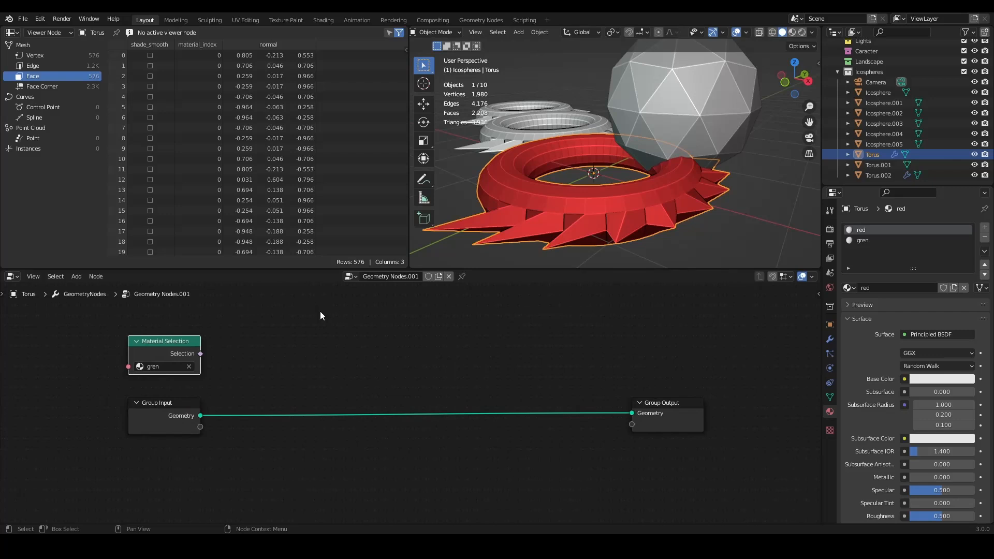
{"action": "middle_click_drag", "start_coordinate": [538, 217], "coordinate": [557, 205]}
{"action": "scroll", "coordinate": [557, 205], "scroll_direction": "up", "scroll_amount": 2}
{"action": "scroll", "coordinate": [437, 393], "scroll_direction": "up", "scroll_amount": 1}
{"action": "scroll", "coordinate": [446, 382], "scroll_direction": "up", "scroll_amount": 1}
{"action": "scroll", "coordinate": [427, 395], "scroll_direction": "down", "scroll_amount": 2}
Replace the Material Selection node with a Set Material node inserted in the link between Group Input and Group Output.
{"action": "key", "text": "shift+a"}
{"action": "mouse_move", "coordinate": [185, 366]}
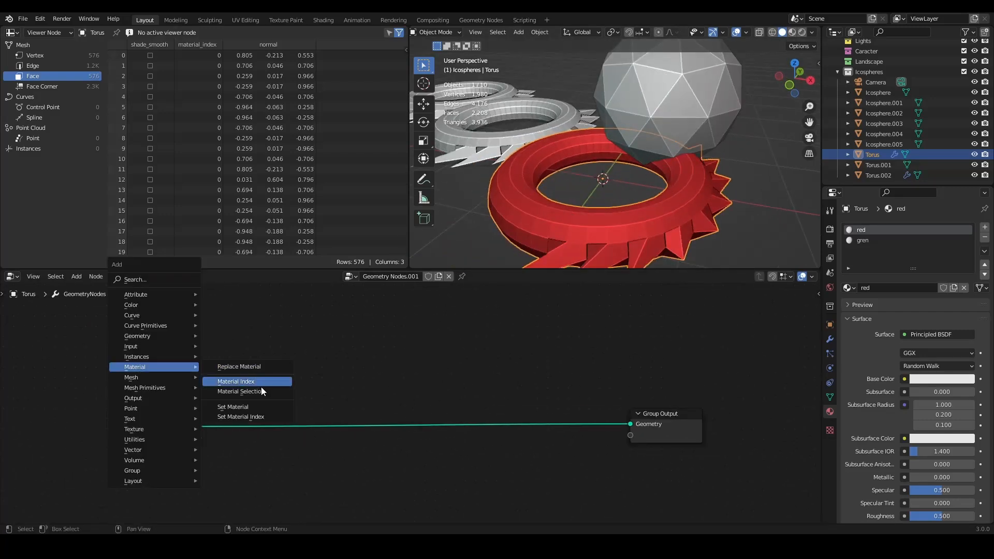
{"action": "left_click", "coordinate": [266, 407]}
{"action": "left_click", "coordinate": [391, 352]}
{"action": "left_click_drag", "start_coordinate": [417, 370], "coordinate": [435, 395]}
Set the Set Material node's material to "red" and inspect the torus from the side.
{"action": "left_click", "coordinate": [437, 425]}
{"action": "left_click", "coordinate": [434, 328]}
{"action": "left_click", "coordinate": [438, 424]}
{"action": "left_click", "coordinate": [427, 338]}
{"action": "middle_click_drag", "start_coordinate": [582, 198], "coordinate": [593, 166]}
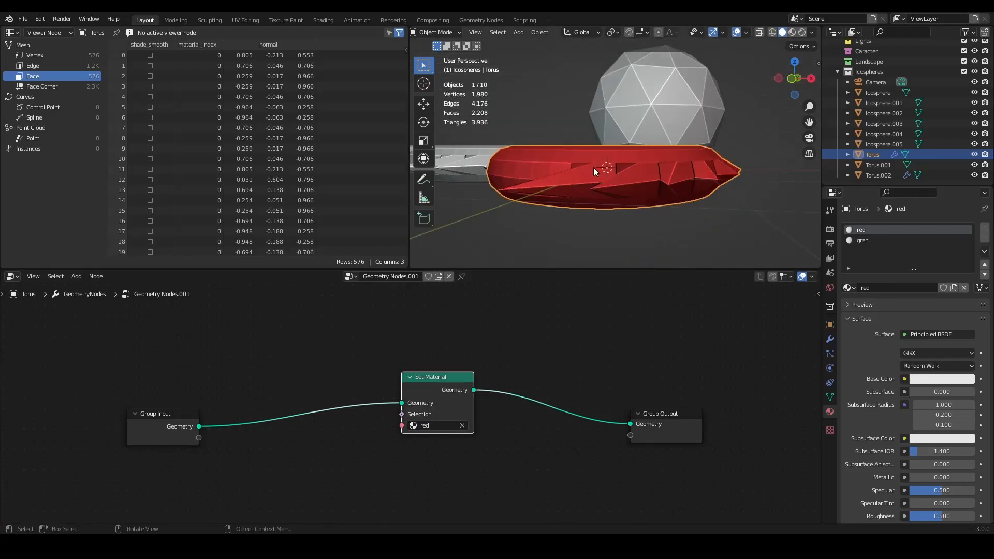
Delete the Set Material node from the torus's node tree and check the torus.
{"action": "left_click_drag", "start_coordinate": [437, 376], "coordinate": [473, 394]}
{"action": "scroll", "coordinate": [472, 361], "scroll_direction": "down", "scroll_amount": 2}
{"action": "key", "text": "x"}
{"action": "middle_click_drag", "start_coordinate": [601, 134], "coordinate": [606, 180]}
{"action": "scroll", "coordinate": [607, 179], "scroll_direction": "up", "scroll_amount": 1}
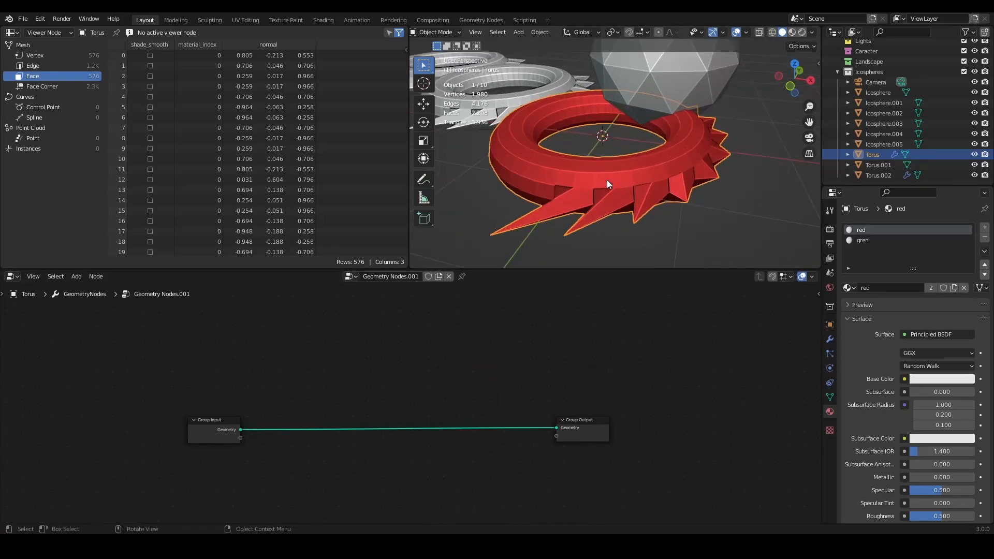
{"action": "scroll", "coordinate": [454, 344], "scroll_direction": "down", "scroll_amount": 1}
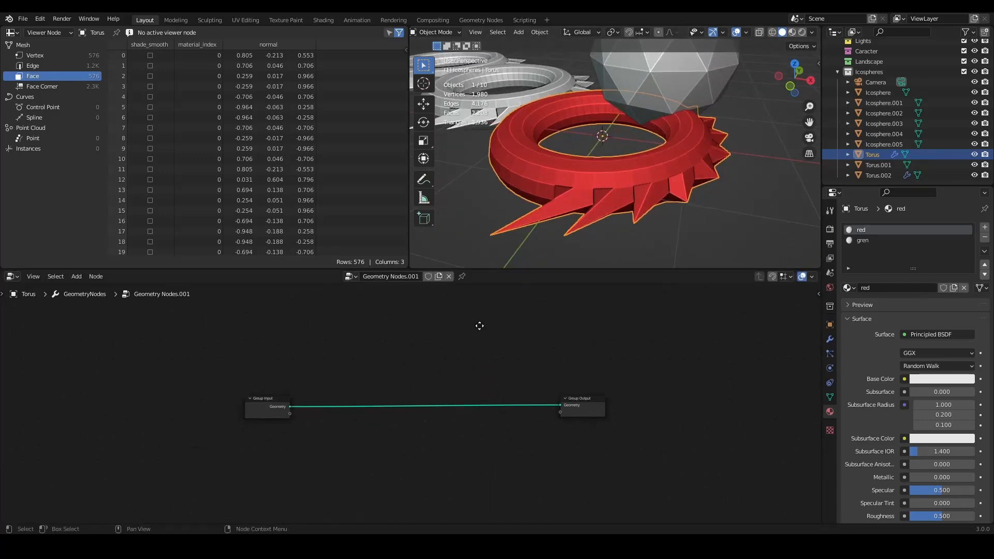
{"action": "scroll", "coordinate": [479, 325], "scroll_direction": "up", "scroll_amount": 2}
Move Group Input farther from Group Output and cut the geometry link between them.
{"action": "left_click_drag", "start_coordinate": [209, 405], "coordinate": [113, 406]}
{"action": "middle_click_drag", "start_coordinate": [507, 377], "coordinate": [471, 365]}
{"action": "right_click_drag", "start_coordinate": [355, 385], "coordinate": [357, 408], "text": "ctrl"}
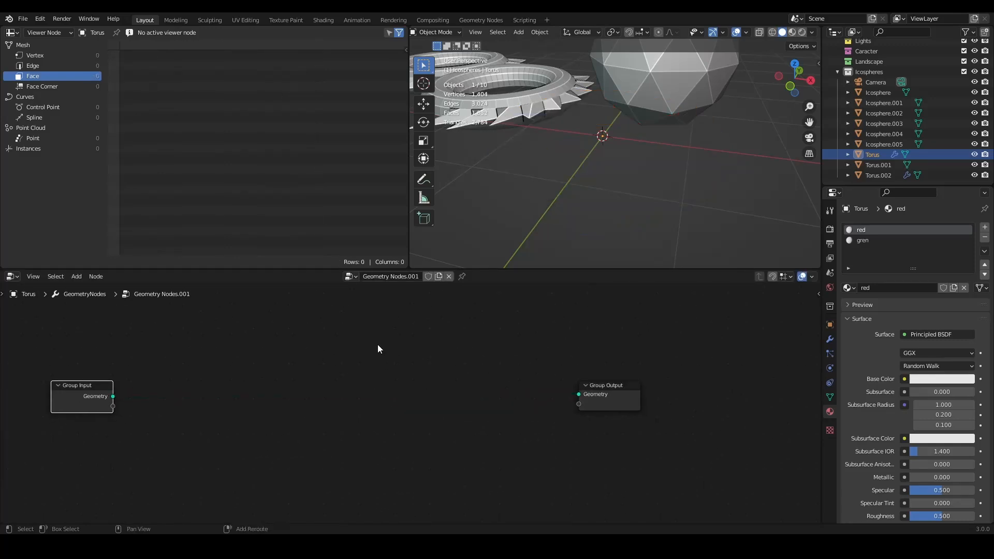
{"action": "key", "text": "shift+a"}
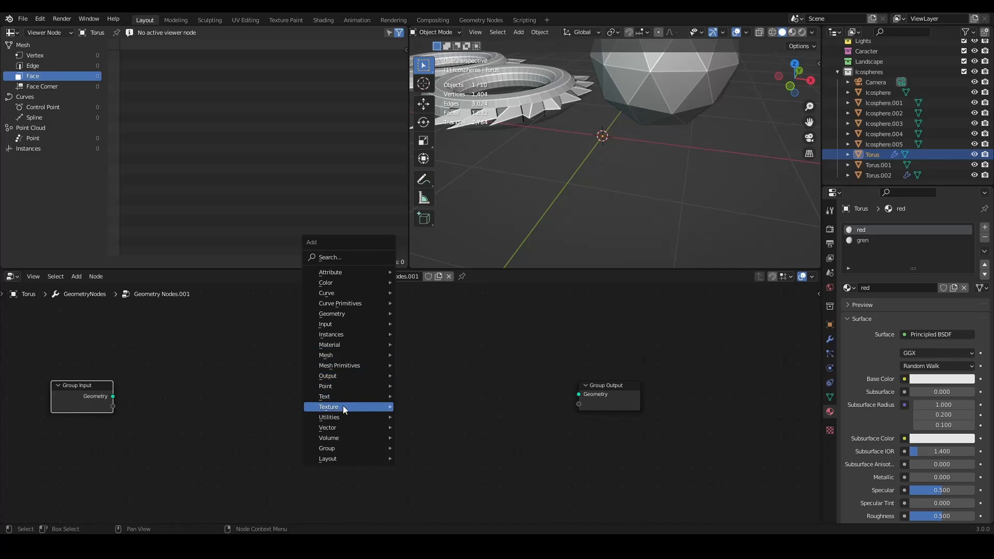
{"action": "mouse_move", "coordinate": [357, 365]}
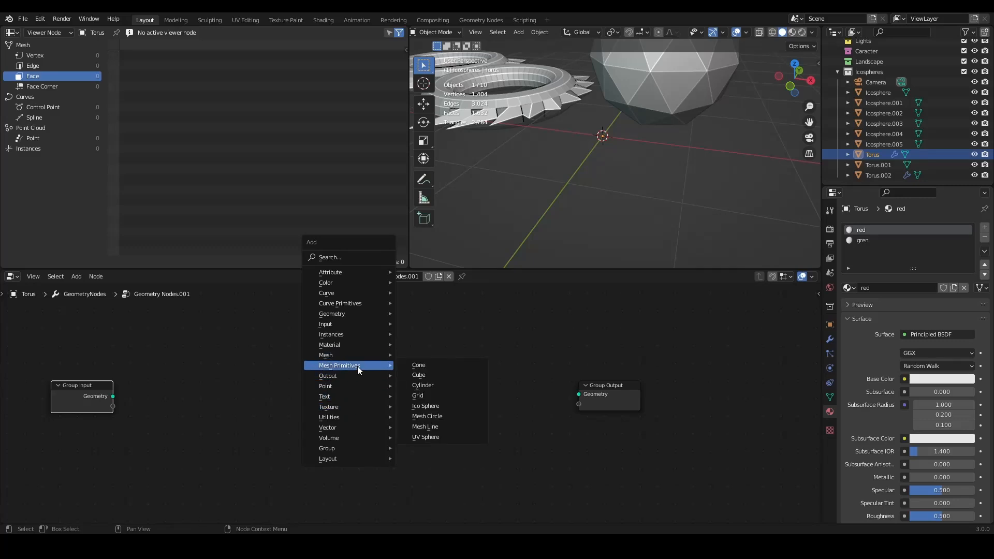
{"action": "left_click", "coordinate": [434, 398]}
{"action": "key", "text": "Delete"}
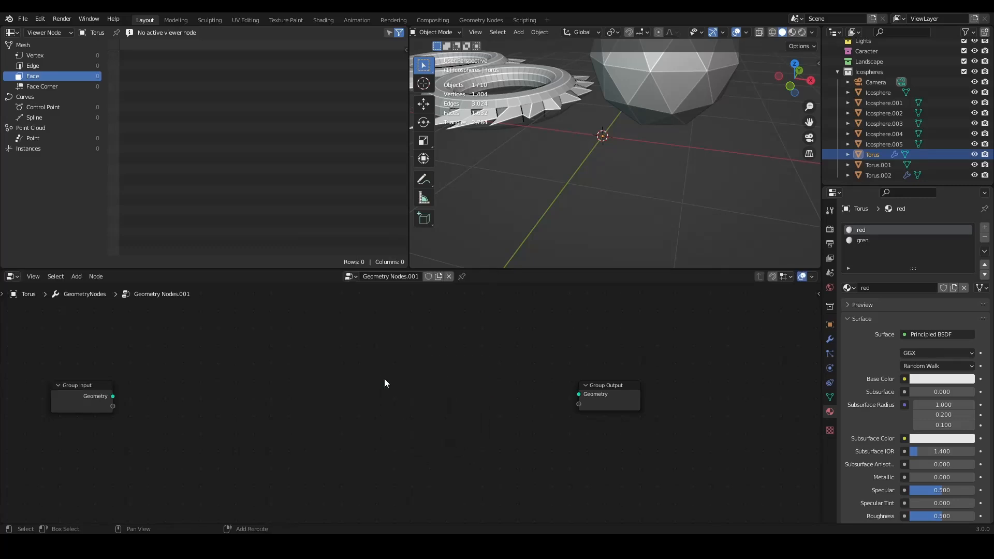
Add a Cube mesh primitive node, connect its Mesh output to Group Output, and move it closer to Group Input.
{"action": "key", "text": "shift+a"}
{"action": "mouse_move", "coordinate": [384, 378]}
{"action": "left_click", "coordinate": [427, 386]}
{"action": "left_click", "coordinate": [378, 370]}
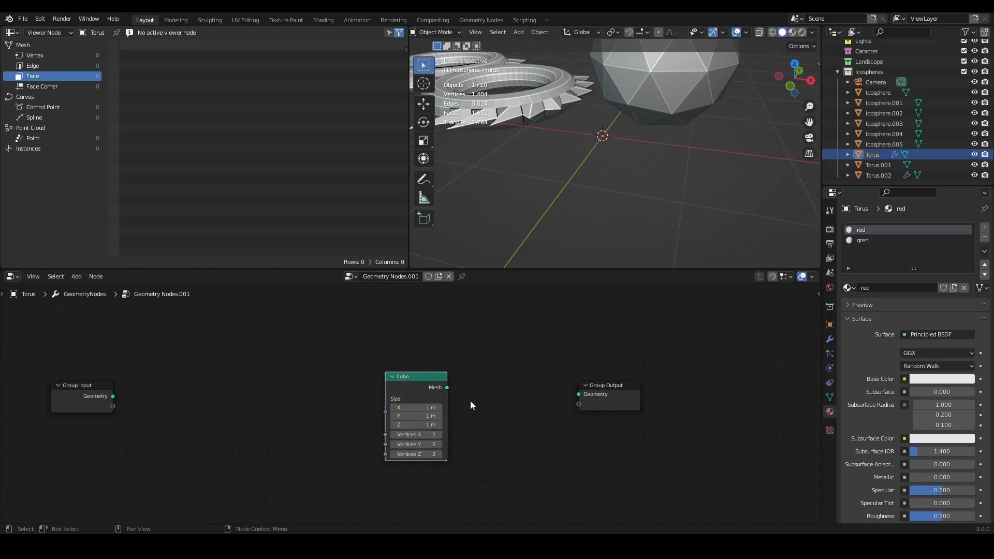
{"action": "left_click_drag", "start_coordinate": [446, 387], "coordinate": [579, 394]}
{"action": "left_click_drag", "start_coordinate": [391, 380], "coordinate": [232, 379]}
{"action": "scroll", "coordinate": [440, 191], "scroll_direction": "down", "scroll_amount": 3}
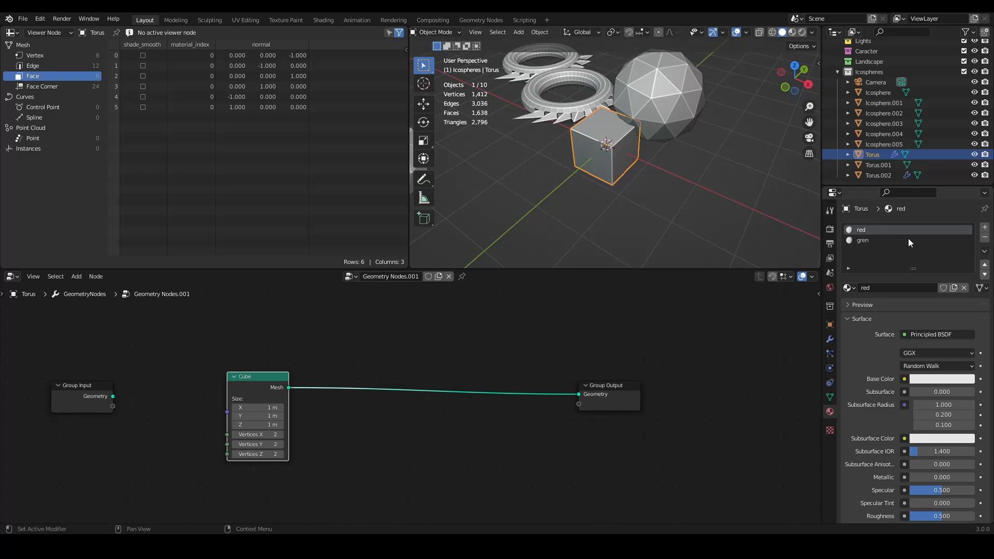
Insert a Set Material node between Cube and Group Output, set its material to "red", and inspect the cube.
{"action": "left_click", "coordinate": [111, 399]}
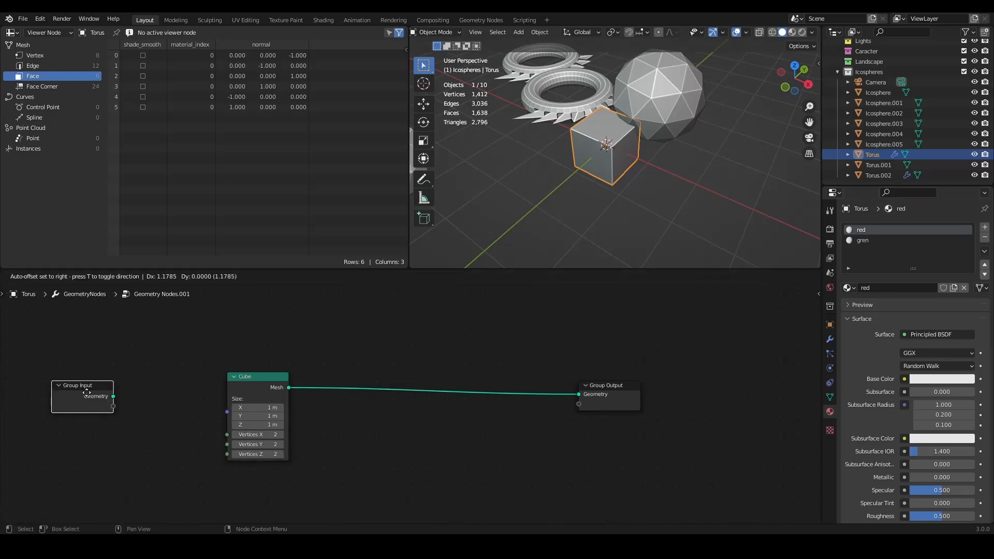
{"action": "scroll", "coordinate": [221, 358], "scroll_direction": "up", "scroll_amount": 2}
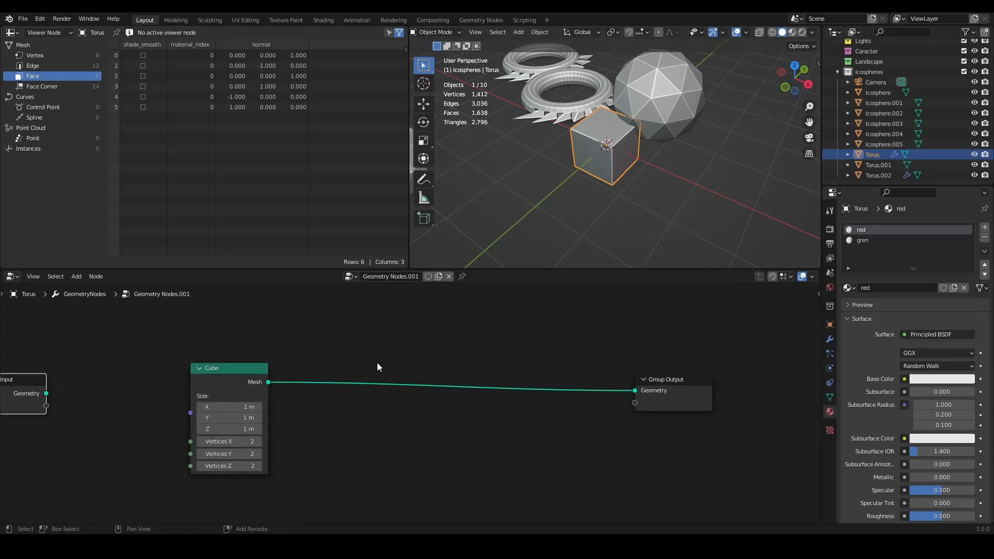
{"action": "middle_click_drag", "start_coordinate": [329, 406], "coordinate": [320, 408]}
{"action": "key", "text": "shift+a"}
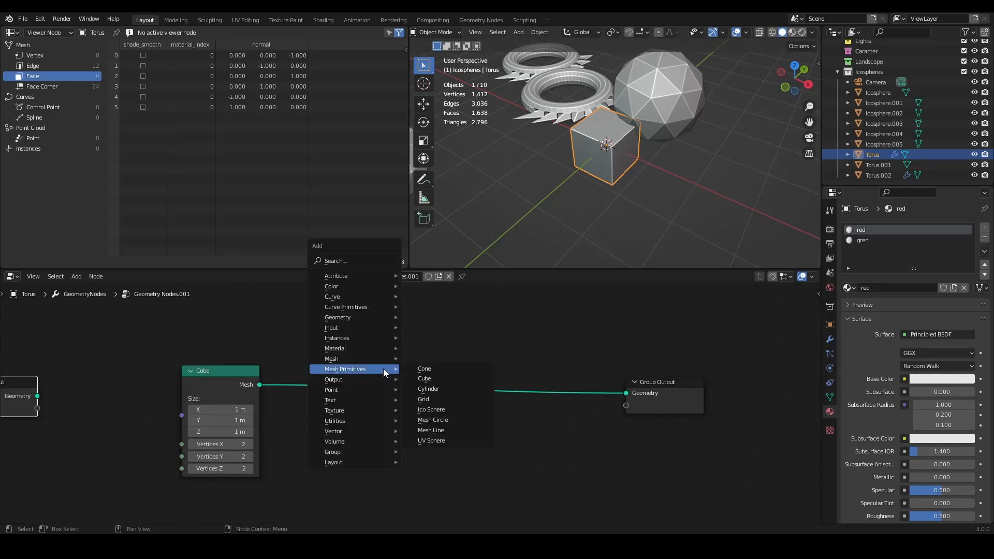
{"action": "mouse_move", "coordinate": [343, 351]}
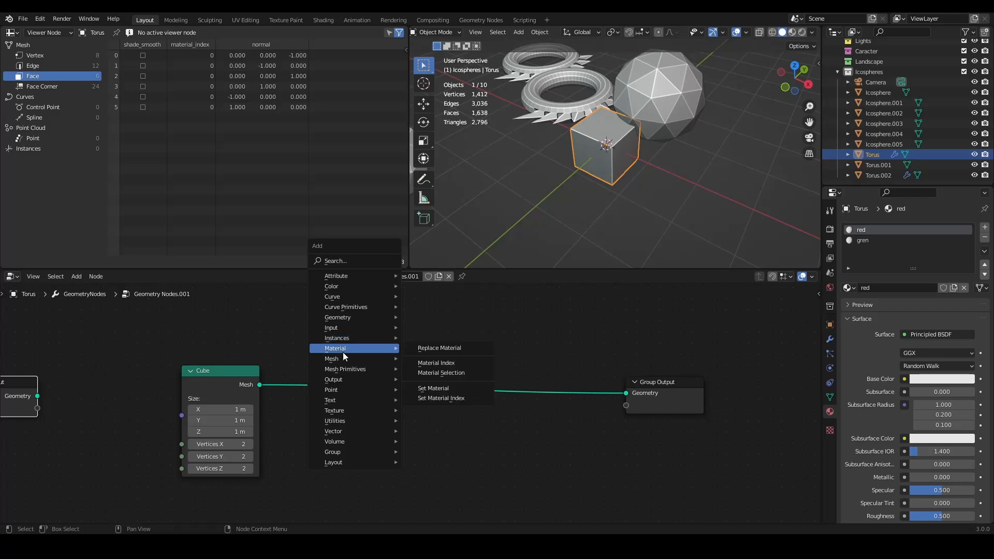
{"action": "left_click", "coordinate": [461, 387]}
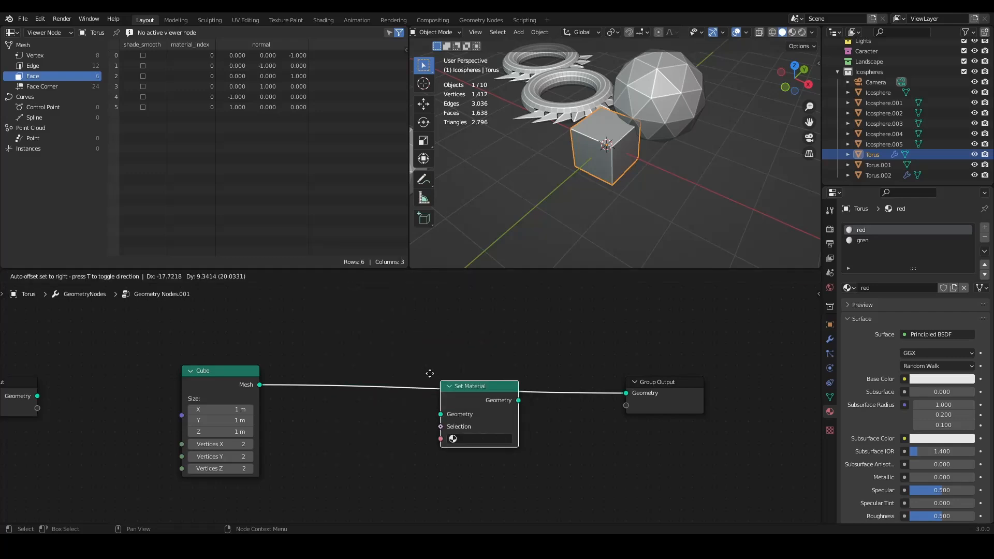
{"action": "left_click", "coordinate": [388, 419]}
{"action": "left_click", "coordinate": [390, 407]}
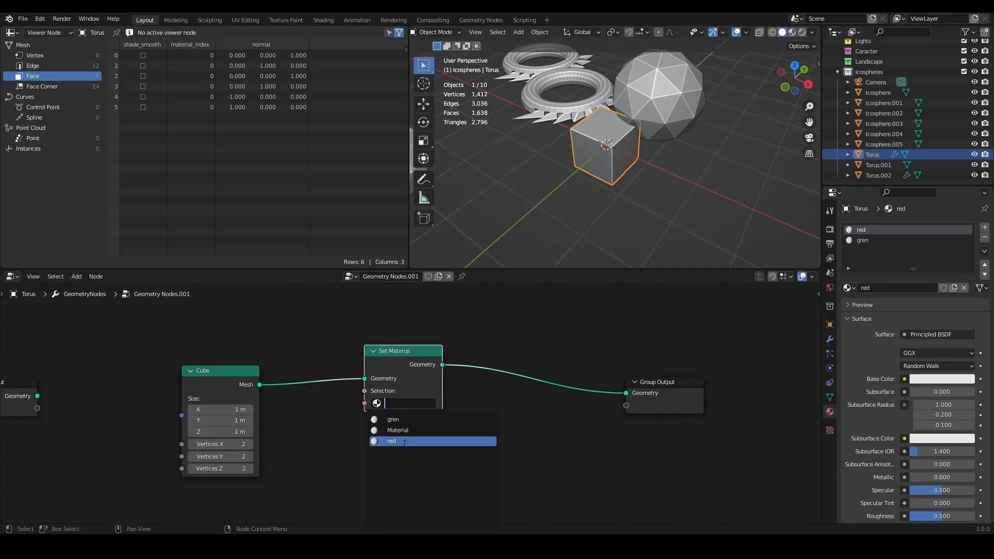
{"action": "left_click", "coordinate": [401, 440]}
{"action": "scroll", "coordinate": [659, 184], "scroll_direction": "up", "scroll_amount": 5}
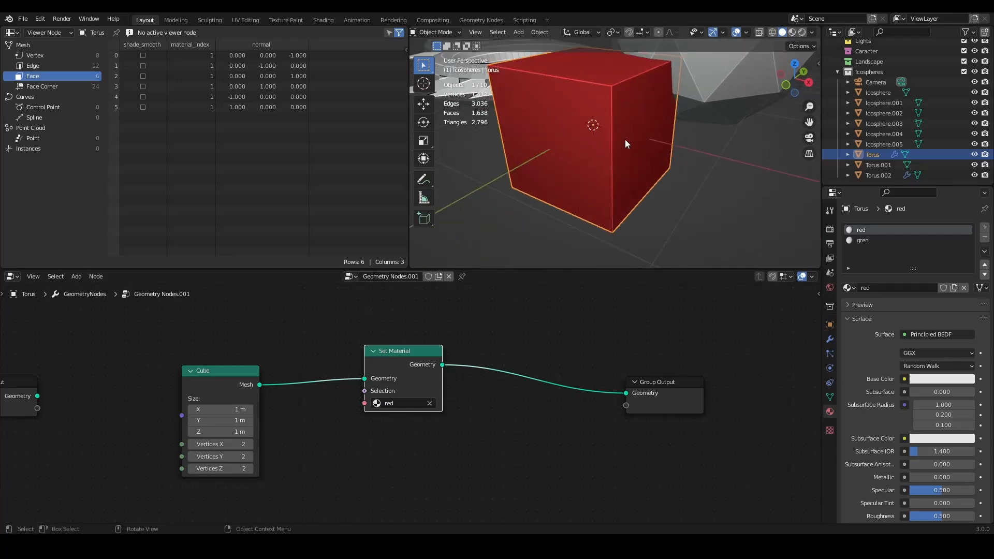
Link Group Input's geometry directly to Group Output, and reconnect the Set Material output in its place.
{"action": "left_click_drag", "start_coordinate": [37, 395], "coordinate": [627, 393]}
{"action": "right_click_drag", "start_coordinate": [143, 457], "coordinate": [144, 458], "text": "ctrl"}
{"action": "left_click_drag", "start_coordinate": [443, 365], "coordinate": [625, 393]}
Move the Group Input node closer to the Cube node.
{"action": "scroll", "coordinate": [595, 155], "scroll_direction": "down", "scroll_amount": 3}
{"action": "left_click_drag", "start_coordinate": [16, 390], "coordinate": [61, 380]}
{"action": "middle_click_drag", "start_coordinate": [371, 356], "coordinate": [390, 365]}
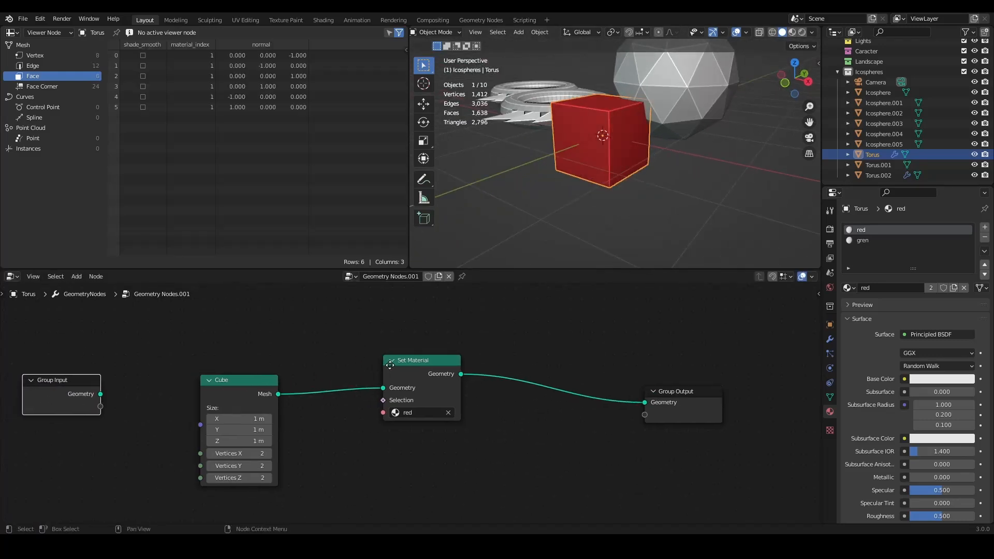
Replace the Set Material node with a Set Material Index node between Cube and Group Output.
{"action": "left_click", "coordinate": [428, 367]}
{"action": "key", "text": "ctrl+x"}
{"action": "key", "text": "shift+a"}
{"action": "mouse_move", "coordinate": [412, 358]}
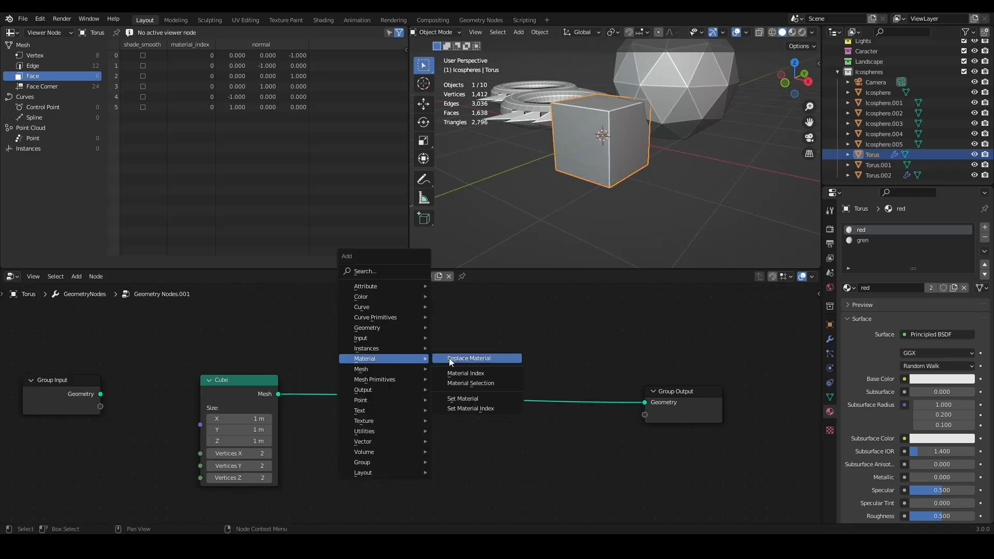
{"action": "left_click", "coordinate": [495, 409]}
{"action": "left_click", "coordinate": [389, 364]}
Raise the Set Material Index node's Material Index to 7 and bring it back down to 0.
{"action": "left_click", "coordinate": [457, 418]}
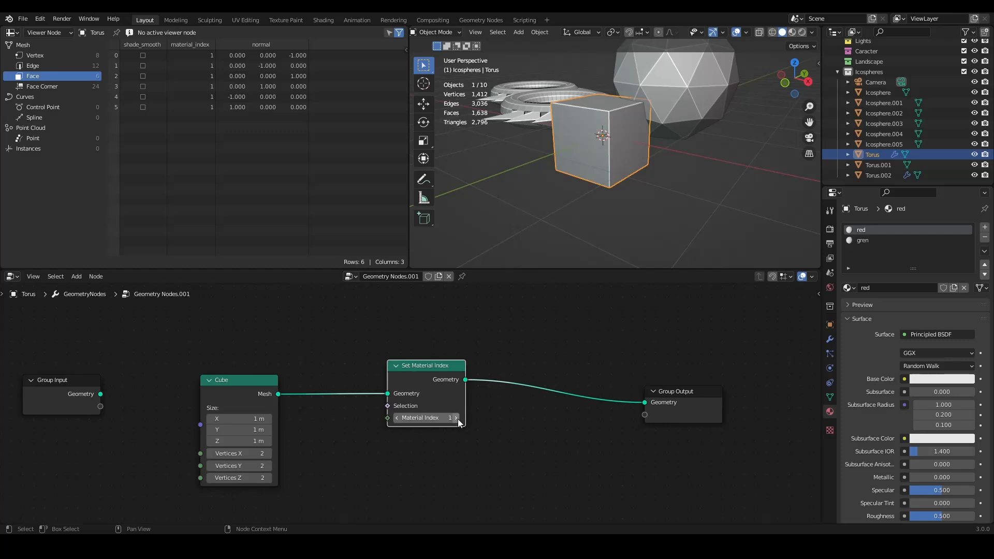
{"action": "left_click", "coordinate": [456, 418]}
{"action": "left_click", "coordinate": [456, 418]}
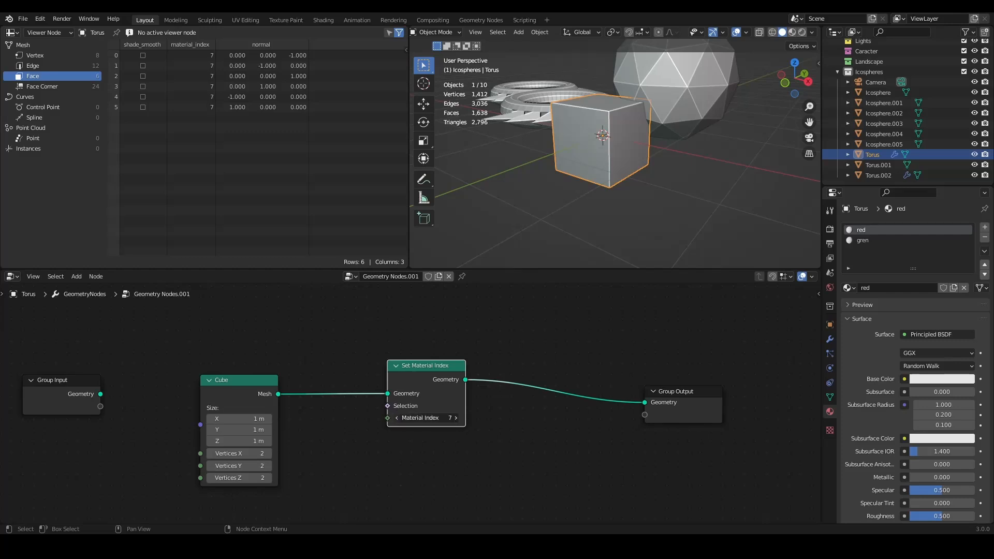
{"action": "left_click", "coordinate": [397, 418]}
{"action": "left_click", "coordinate": [397, 418]}
{"action": "left_click", "coordinate": [397, 418]}
{"action": "left_click", "coordinate": [397, 418]}
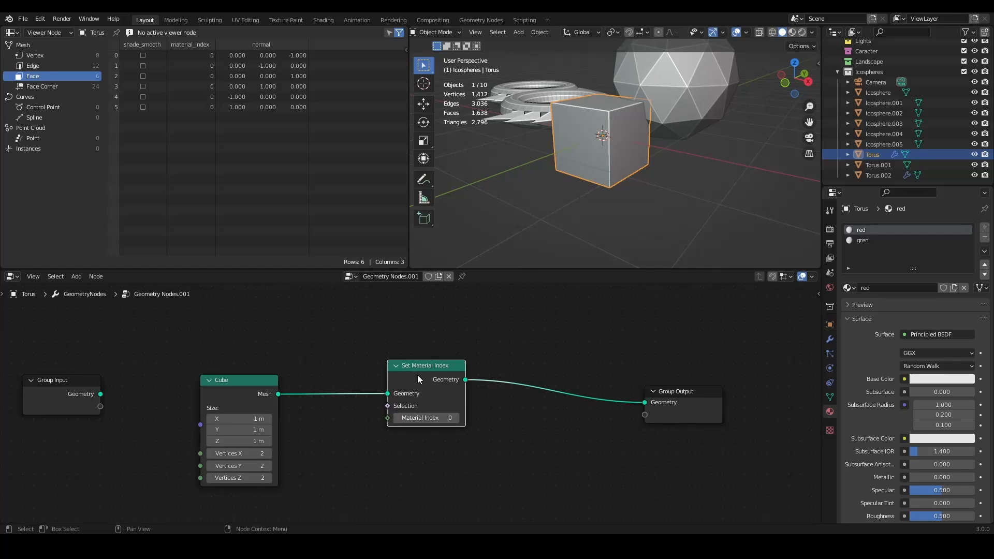
Connect Group Input's geometry to the Set Material Index node, then raise its Material Index to 1 and return it to 0.
{"action": "left_click_drag", "start_coordinate": [101, 394], "coordinate": [387, 394]}
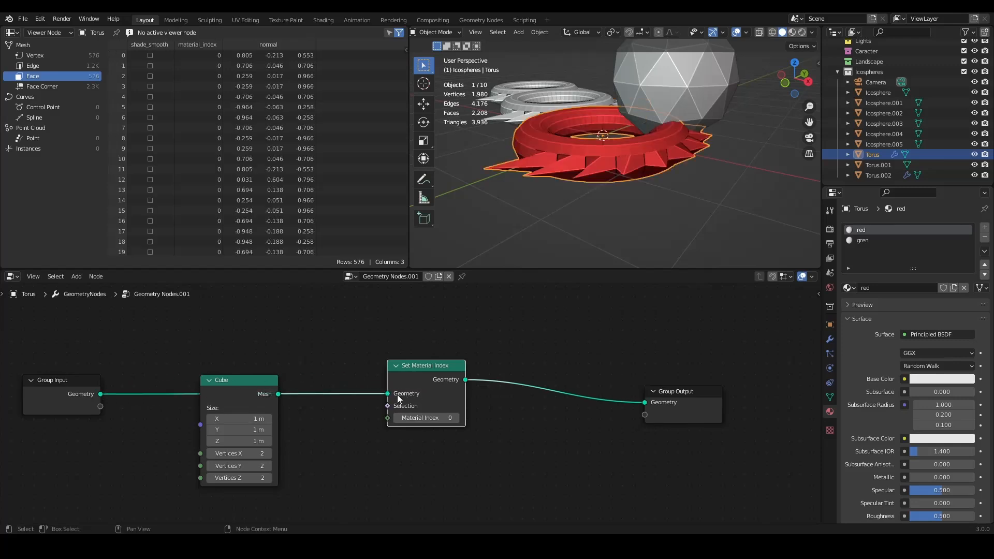
{"action": "left_click", "coordinate": [456, 417]}
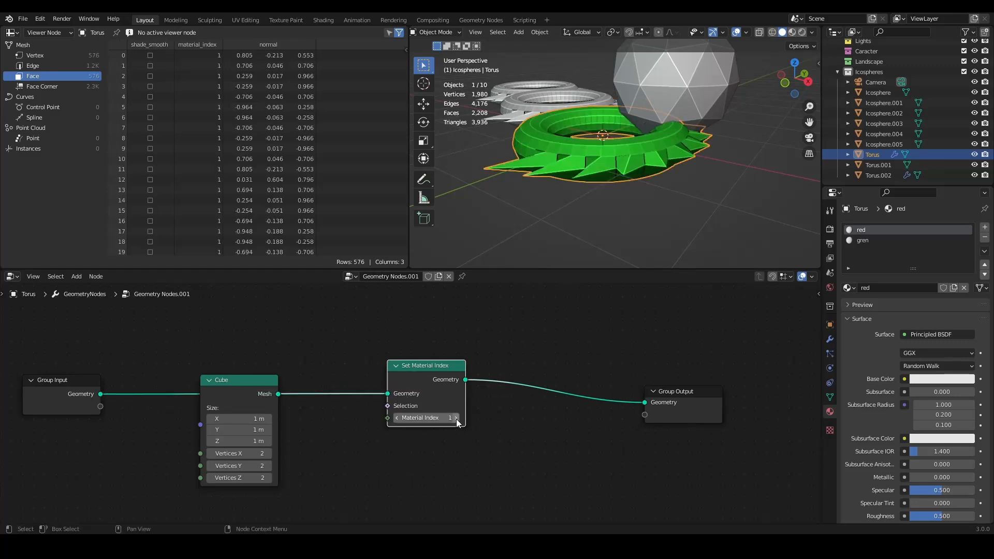
{"action": "left_click", "coordinate": [397, 418]}
{"action": "middle_click_drag", "start_coordinate": [621, 155], "coordinate": [605, 176]}
Delete the Cube node and move the Set Material Index node next to Group Input.
{"action": "left_click_drag", "start_coordinate": [232, 388], "coordinate": [244, 433]}
{"action": "key", "text": "Delete"}
{"action": "left_click_drag", "start_coordinate": [429, 367], "coordinate": [165, 381]}
{"action": "scroll", "coordinate": [306, 374], "scroll_direction": "up", "scroll_amount": 3}
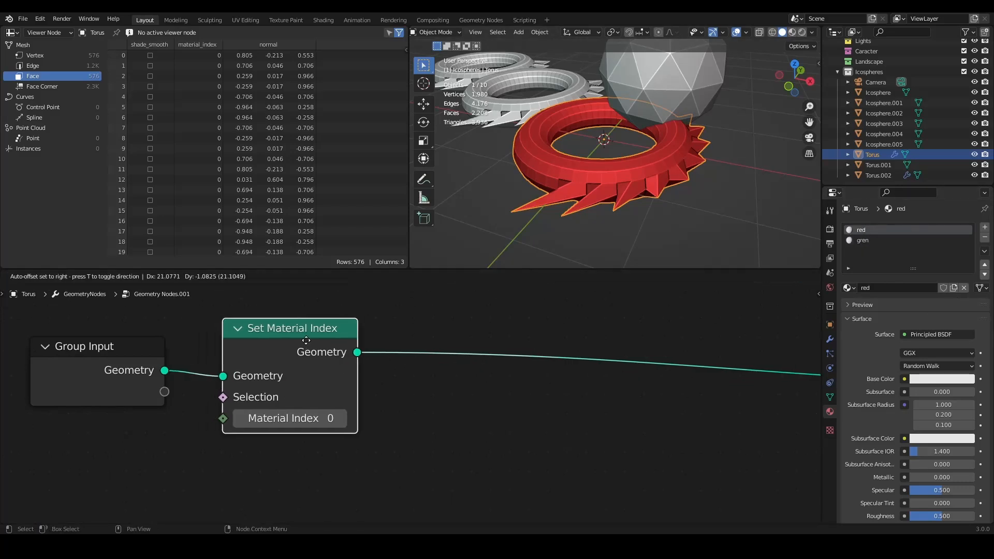
{"action": "scroll", "coordinate": [225, 332], "scroll_direction": "down", "scroll_amount": 2}
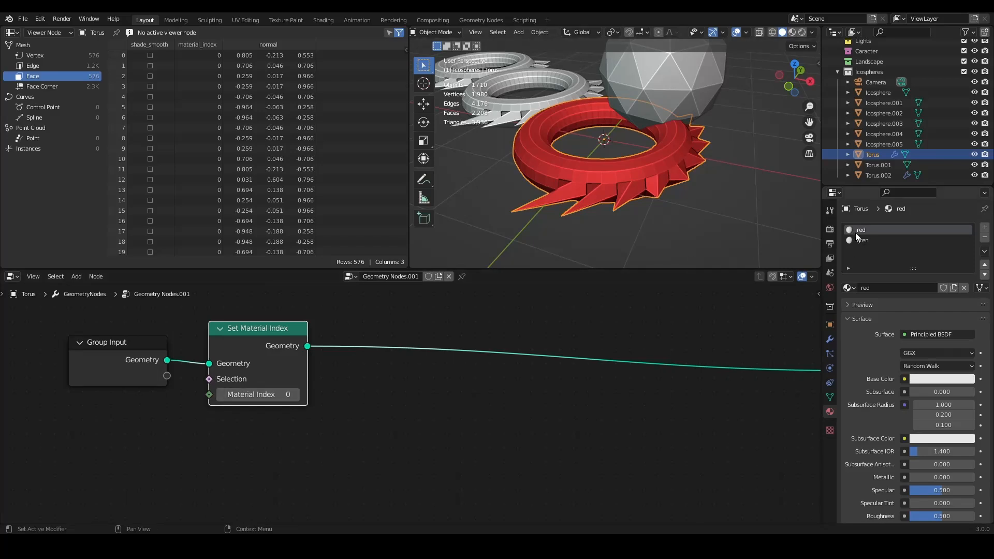
Switch between the torus's red and gren material slots, and set the Set Material Index node's Material Index to 2.
{"action": "left_click", "coordinate": [866, 240]}
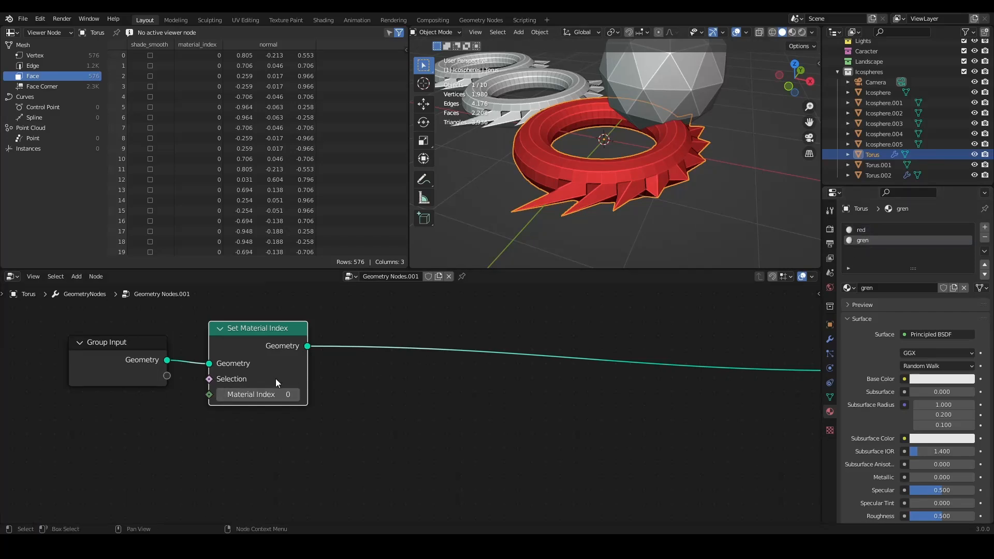
{"action": "left_click", "coordinate": [858, 231]}
{"action": "left_click", "coordinate": [859, 240]}
{"action": "left_click", "coordinate": [294, 394]}
{"action": "left_click", "coordinate": [294, 394]}
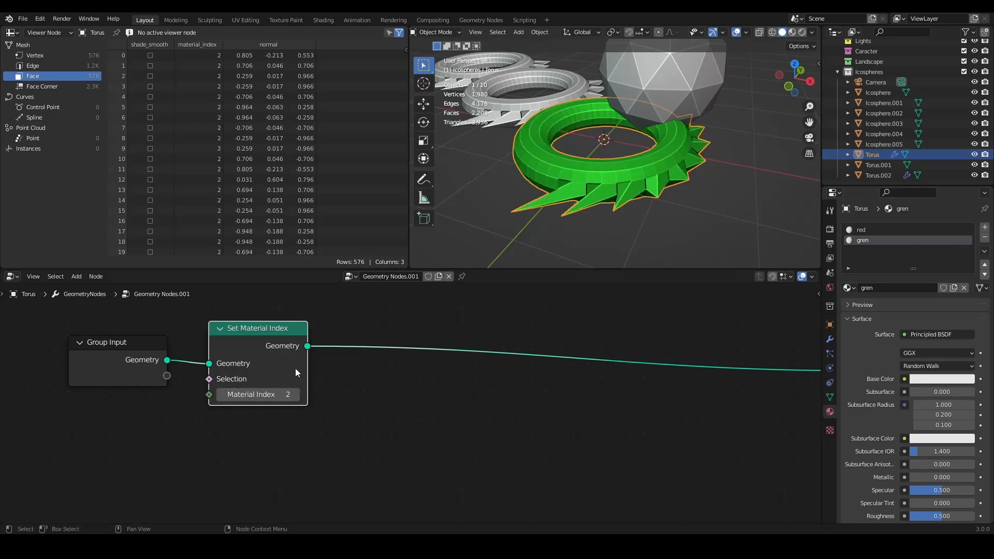
Detach and delete the Set Material Index node, and move Group Output close to Group Input.
{"action": "left_click_drag", "start_coordinate": [259, 344], "coordinate": [388, 404], "text": "alt"}
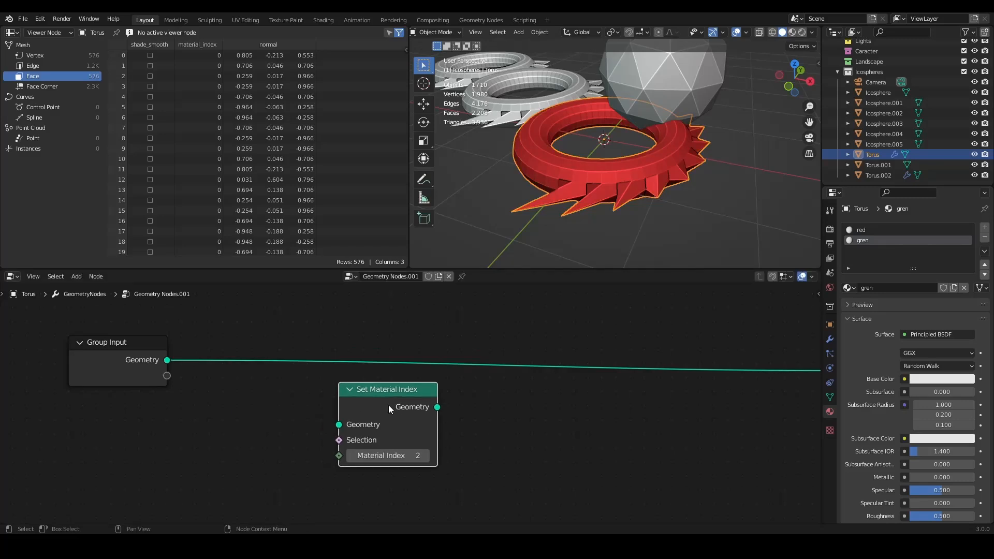
{"action": "key", "text": "x"}
{"action": "scroll", "coordinate": [389, 405], "scroll_direction": "down", "scroll_amount": 3}
{"action": "scroll", "coordinate": [573, 408], "scroll_direction": "right", "scroll_amount": 2, "text": "ctrl"}
{"action": "left_click_drag", "start_coordinate": [642, 381], "coordinate": [365, 383]}
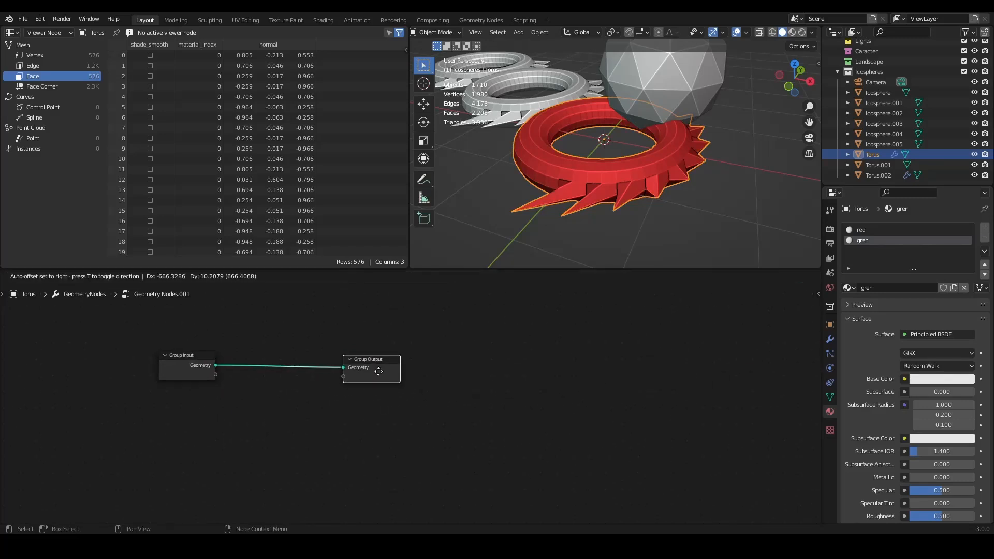
{"action": "scroll", "coordinate": [365, 383], "scroll_direction": "up", "scroll_amount": 2}
{"action": "key", "text": "shift+a"}
{"action": "mouse_move", "coordinate": [234, 325]}
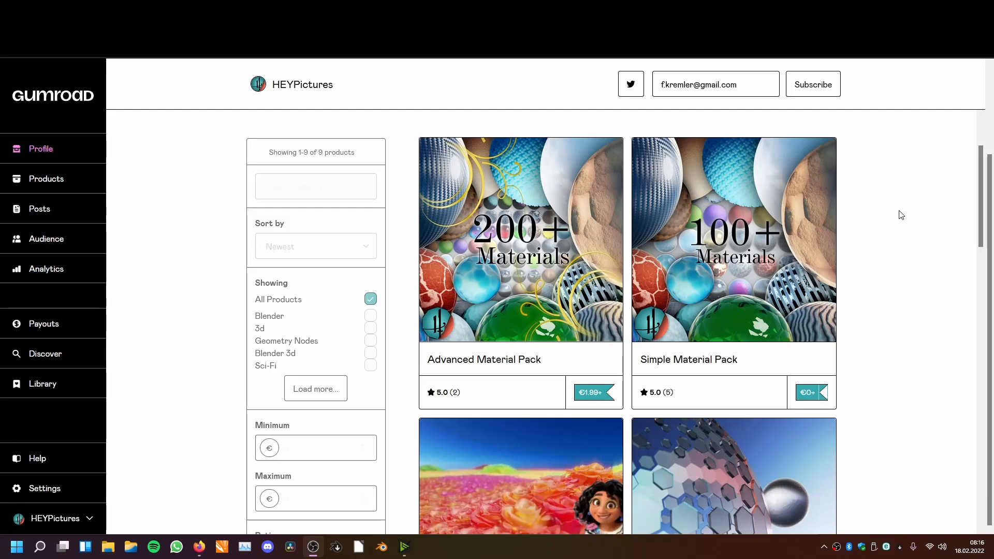
In the browser, look through the HEYPictures product list on Gumroad and return to the material packs.
{"action": "scroll", "coordinate": [900, 217], "scroll_direction": "down", "scroll_amount": 5}
{"action": "scroll", "coordinate": [689, 240], "scroll_direction": "down", "scroll_amount": 5}
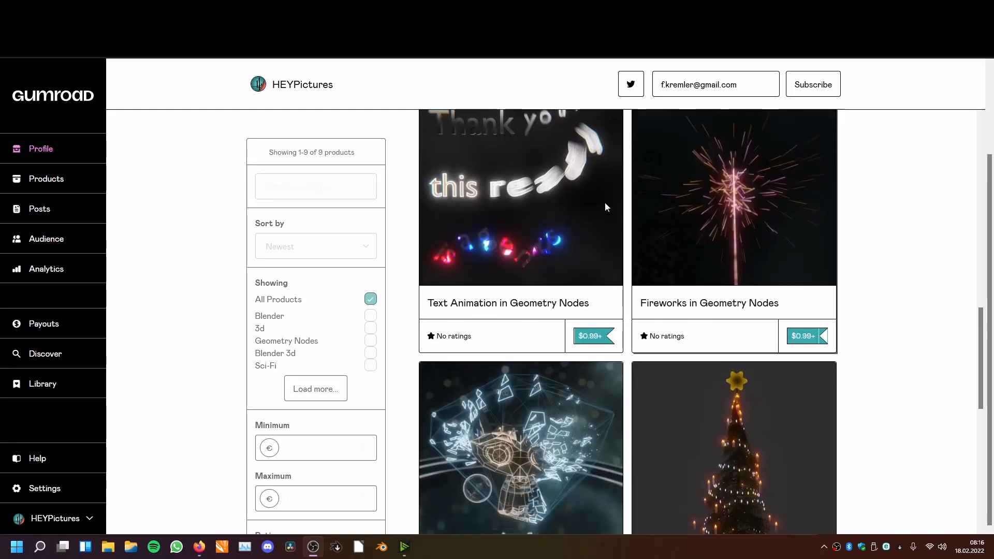
{"action": "scroll", "coordinate": [692, 390], "scroll_direction": "down", "scroll_amount": 5}
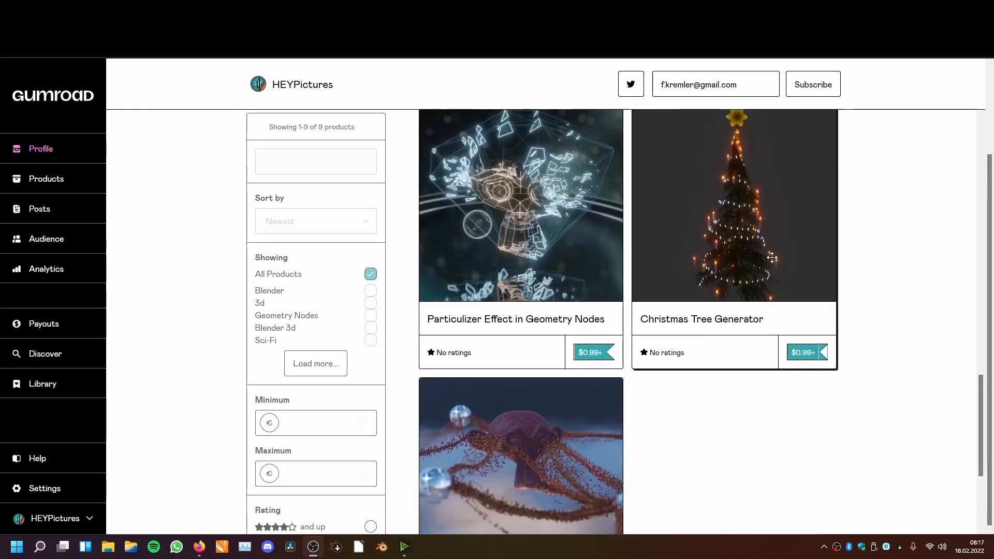
{"action": "scroll", "coordinate": [517, 305], "scroll_direction": "up", "scroll_amount": 5}
{"action": "scroll", "coordinate": [502, 272], "scroll_direction": "up", "scroll_amount": 5}
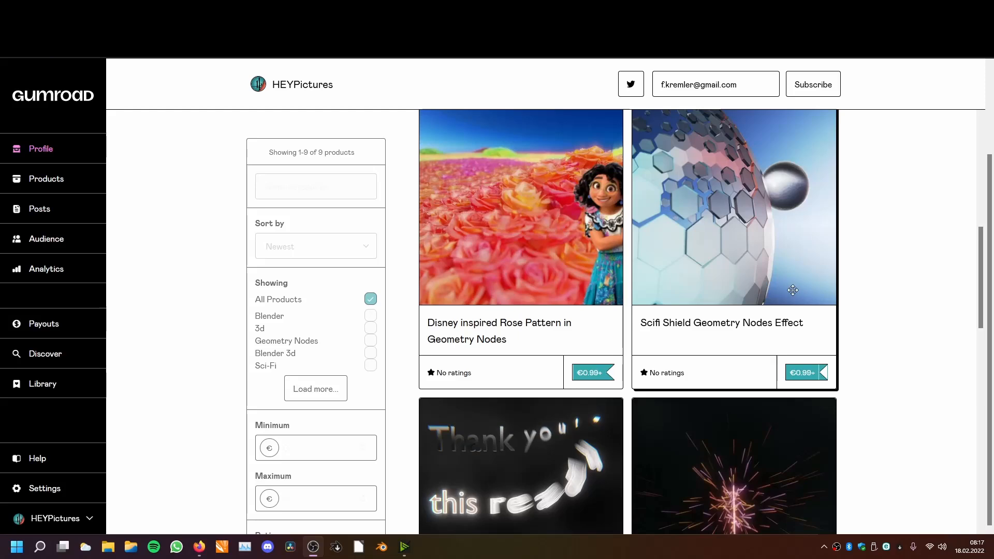
{"action": "scroll", "coordinate": [502, 273], "scroll_direction": "up", "scroll_amount": 6}
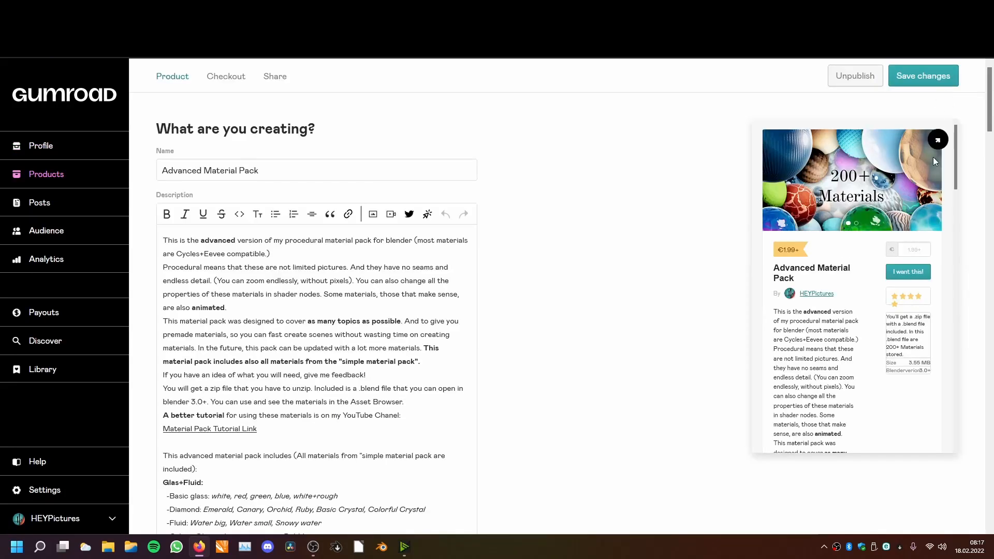
View the Advanced Material Pack's full product page with its list of included materials, and return to the HEYPictures product list.
{"action": "left_click", "coordinate": [925, 74]}
{"action": "left_click", "coordinate": [935, 138]}
{"action": "scroll", "coordinate": [470, 212], "scroll_direction": "down", "scroll_amount": 2}
{"action": "scroll", "coordinate": [436, 295], "scroll_direction": "down", "scroll_amount": 5}
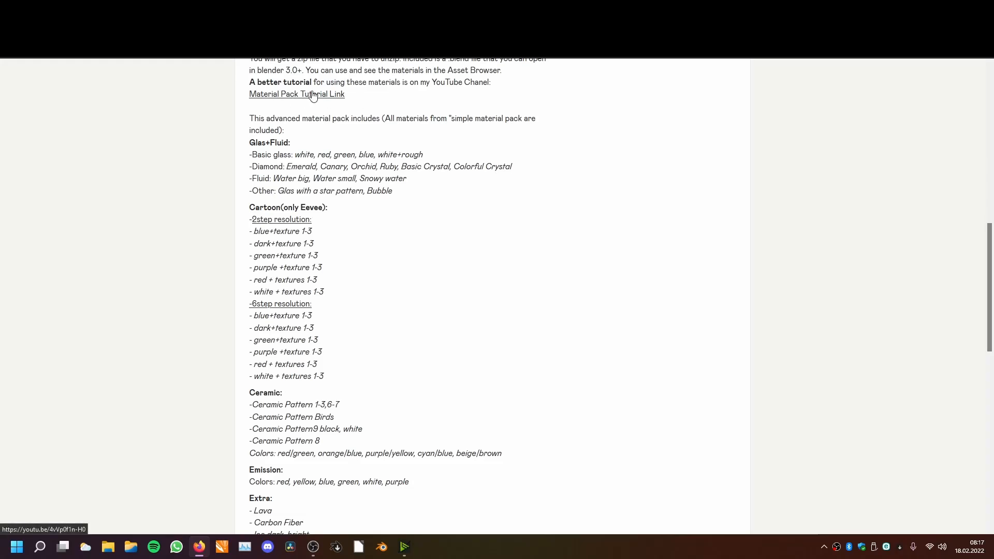
{"action": "key", "text": "alt+Left"}
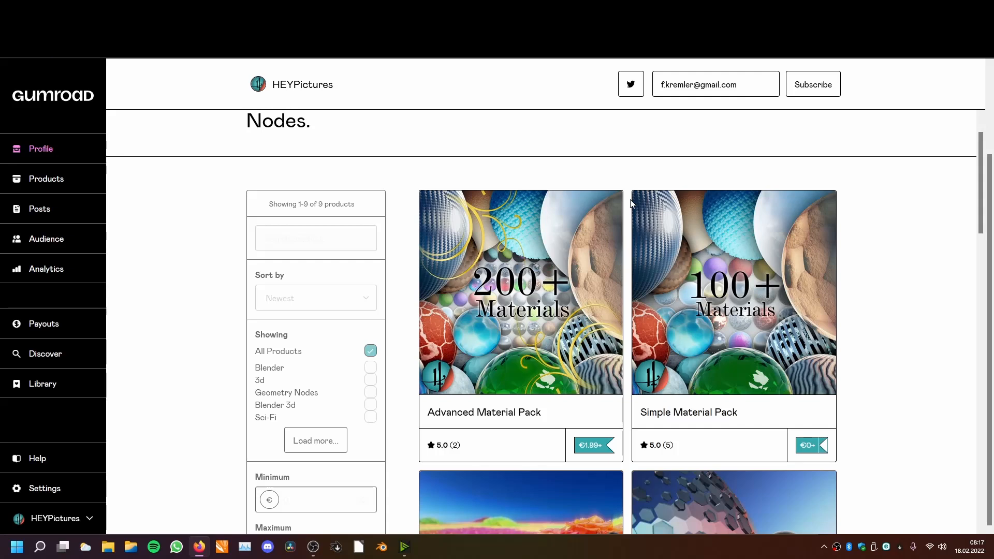
{"action": "scroll", "coordinate": [633, 203], "scroll_direction": "down", "scroll_amount": 1}
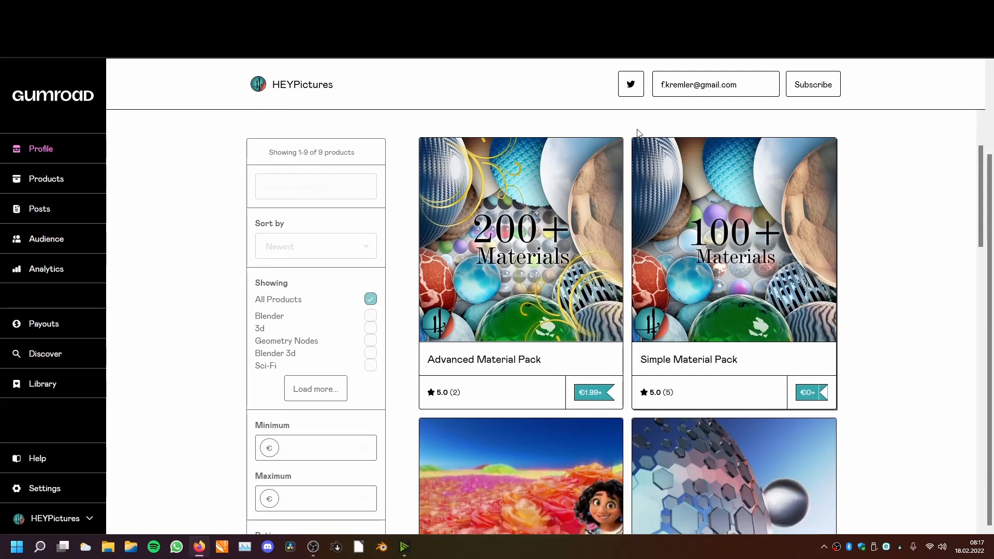